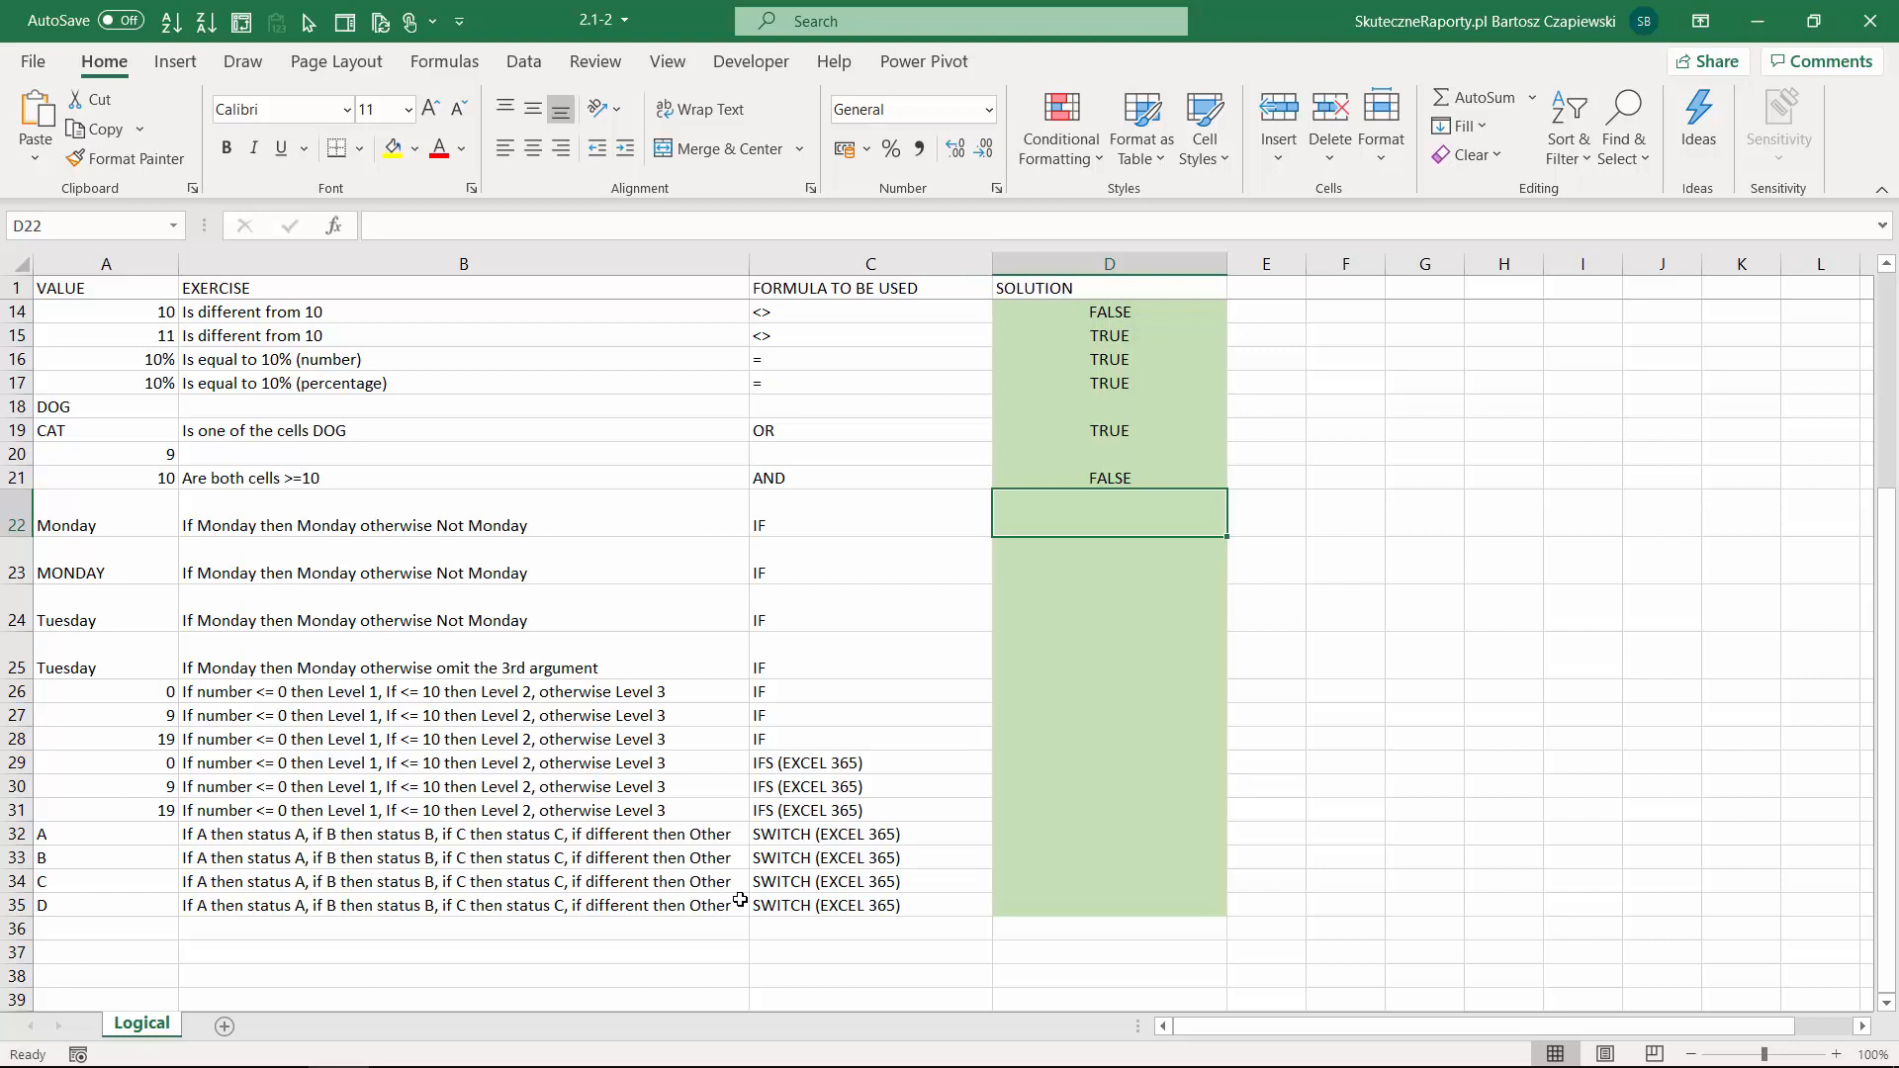
# Start an IF function in D22 with its arguments dialog and set the logical test to A22="Monday".
pyautogui.write('=')
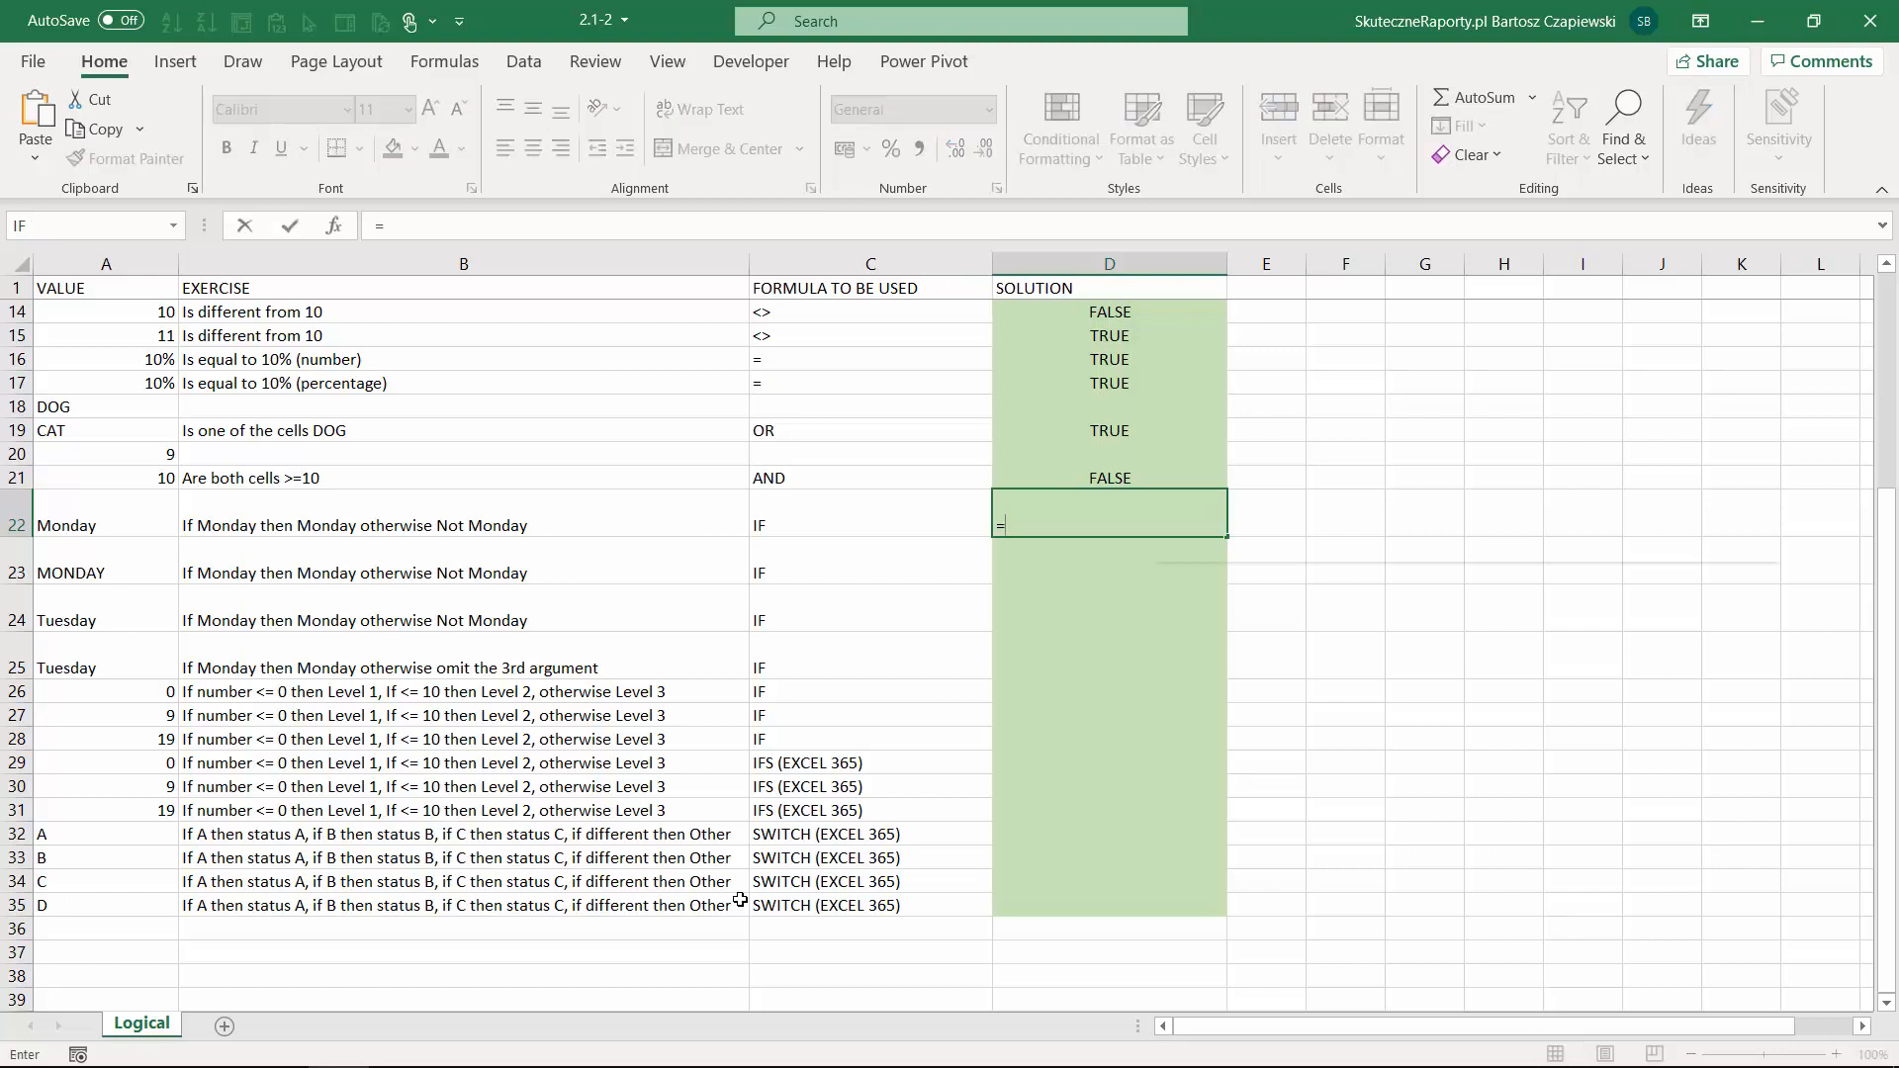
pyautogui.write('if')
pyautogui.press('Tab')
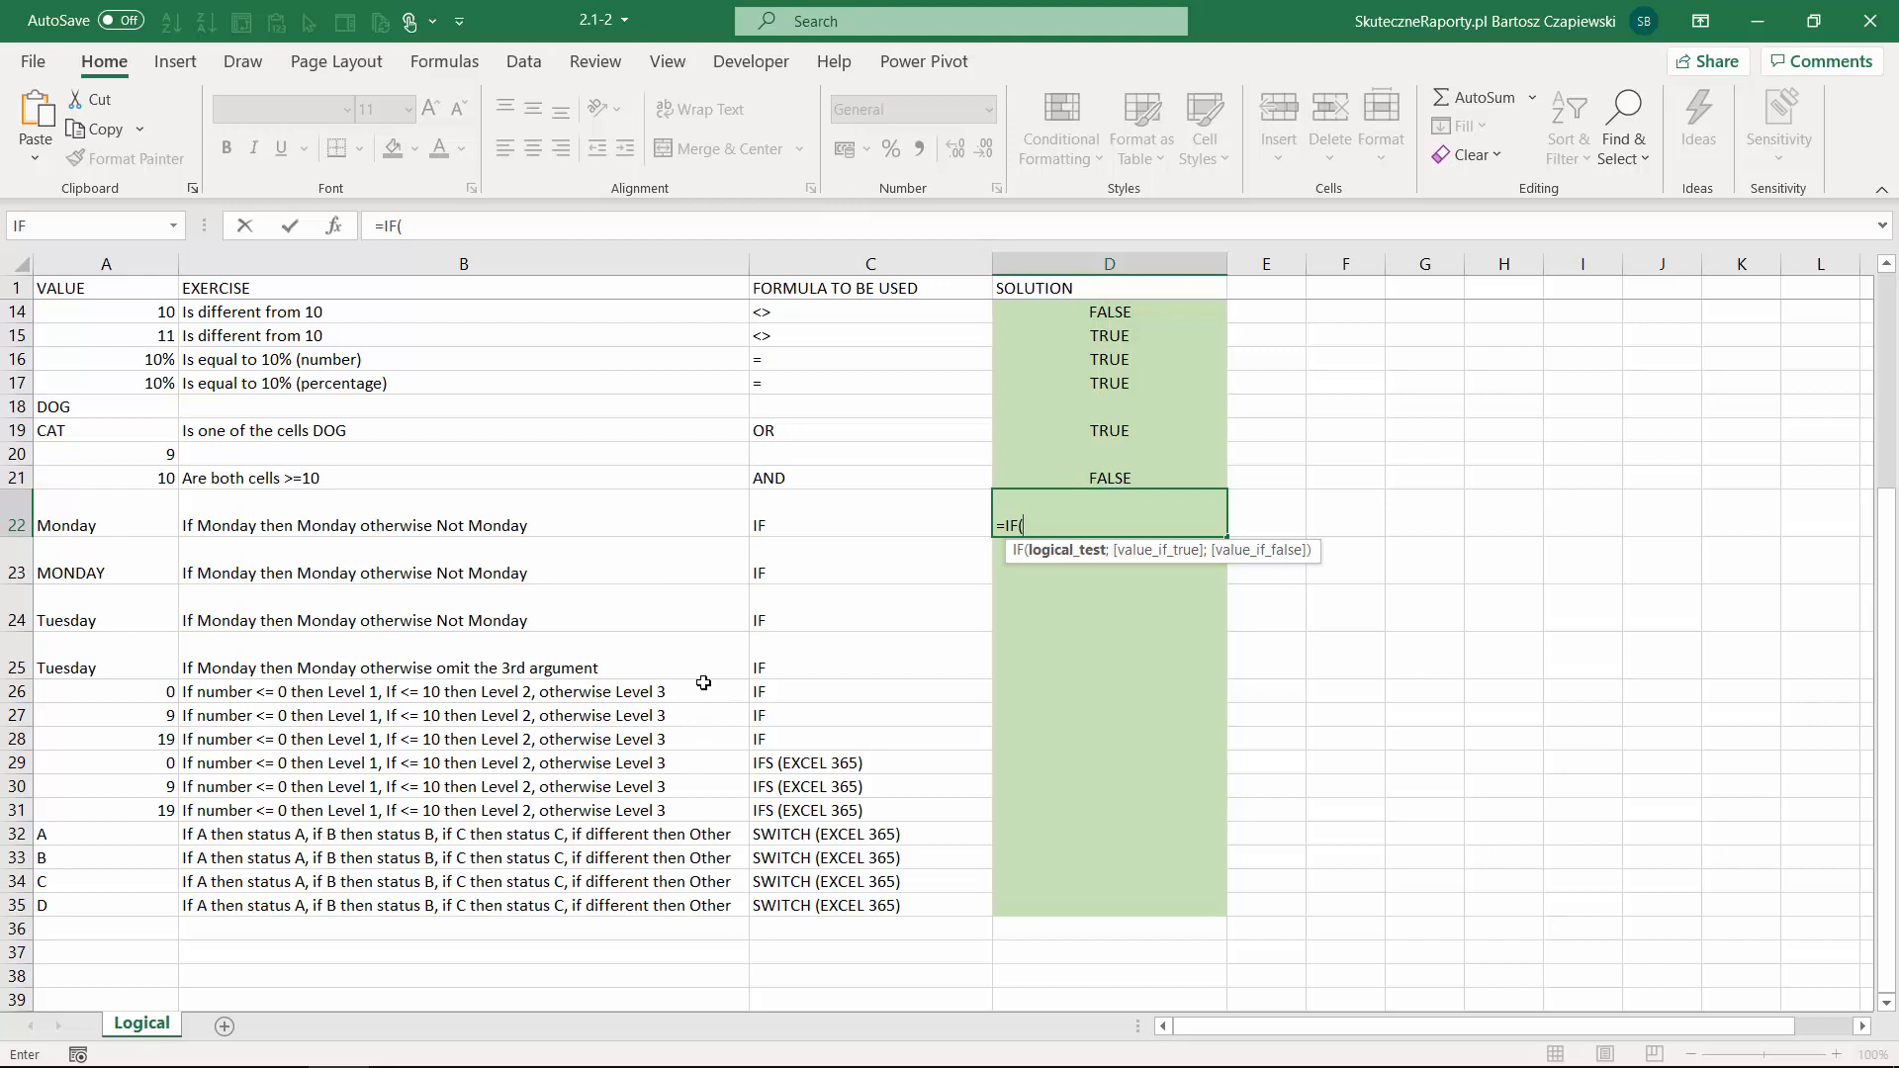
pyautogui.click(337, 228)
pyautogui.moveTo(815, 457); pyautogui.dragTo(923, 522)
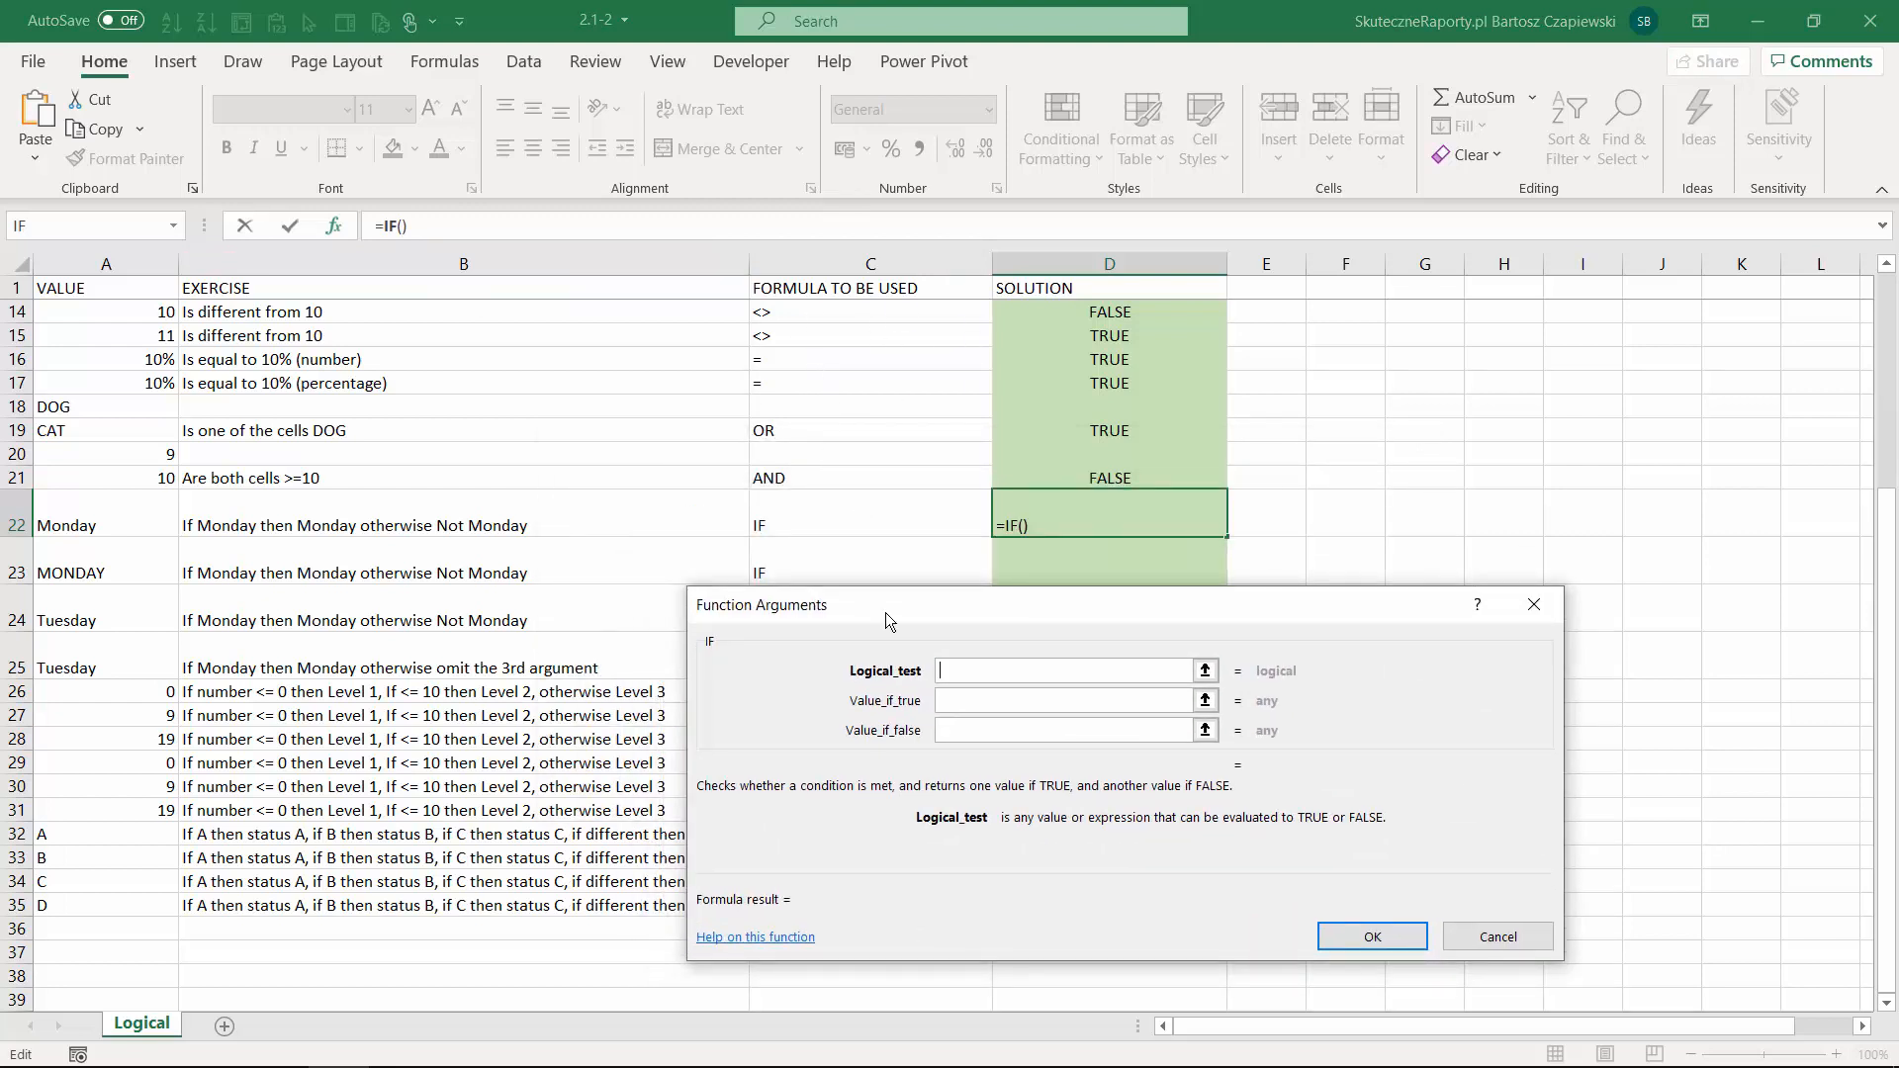
pyautogui.click(77, 526)
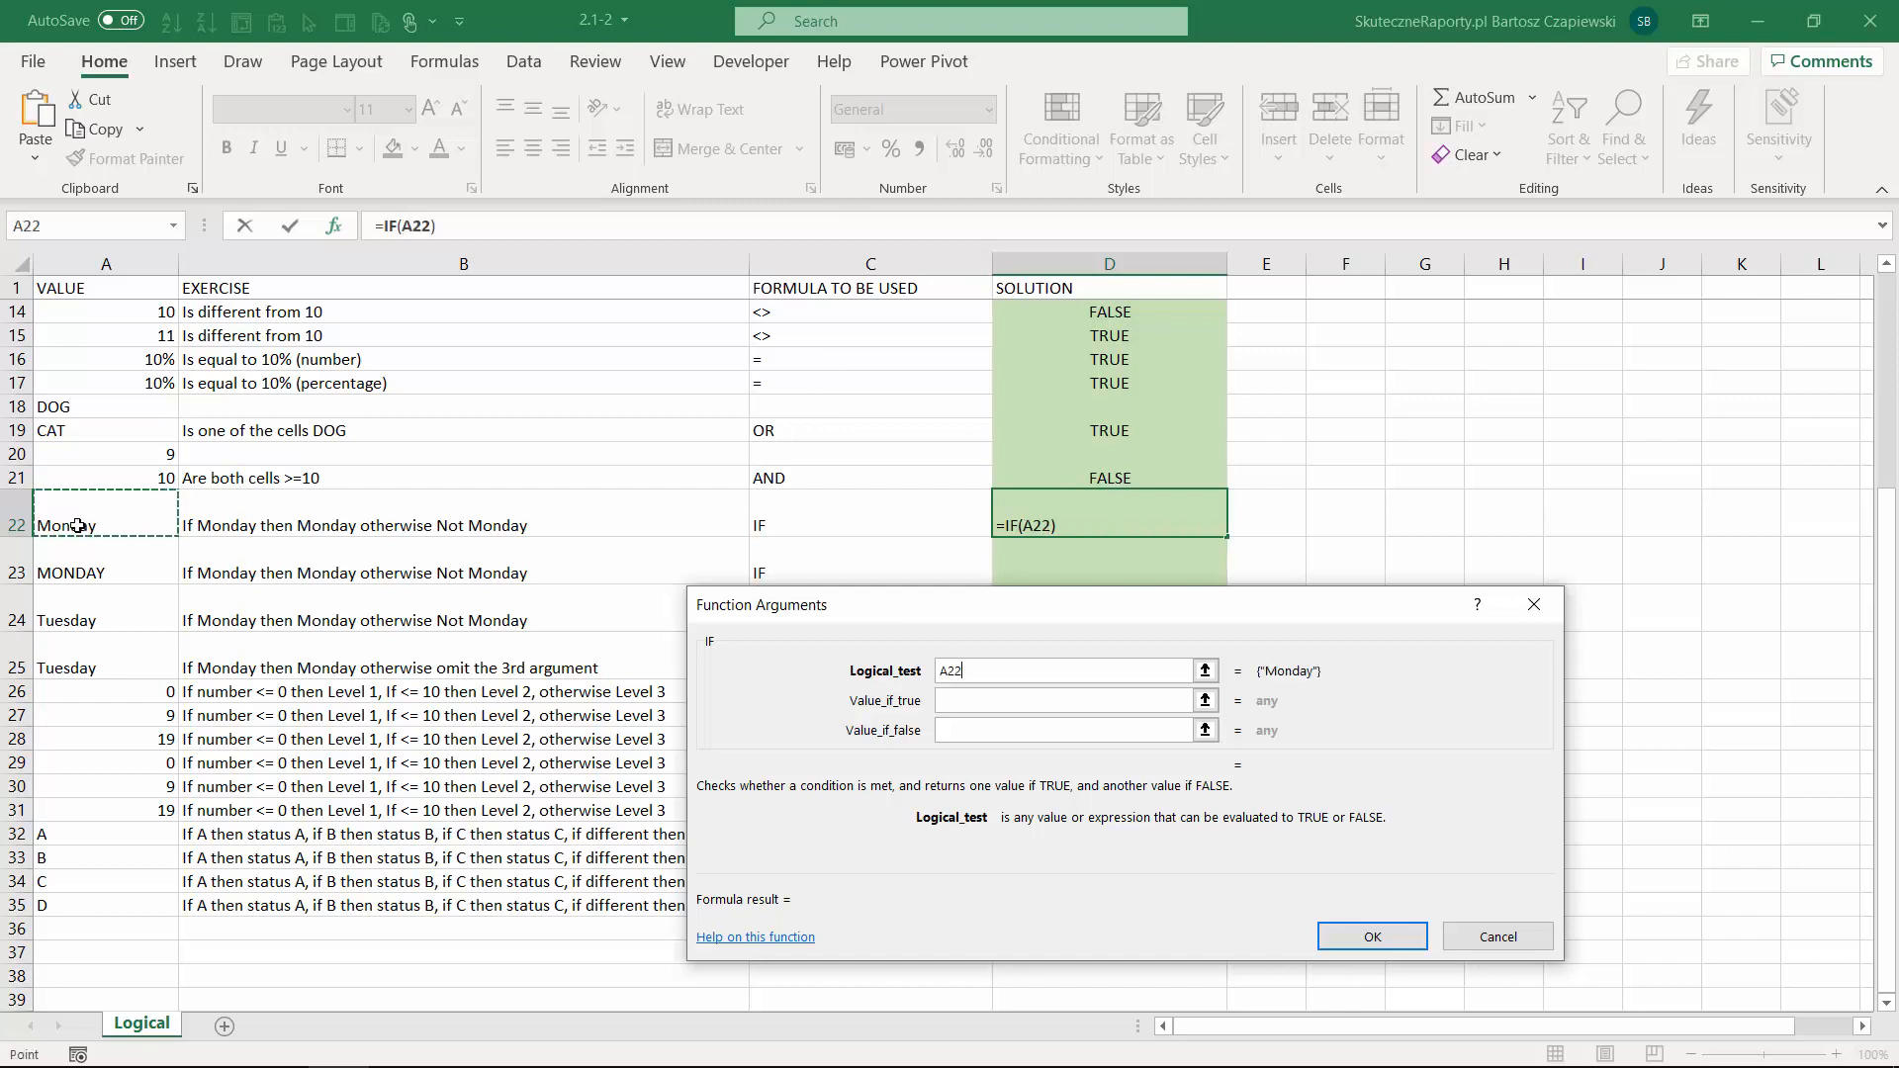
pyautogui.write('=')
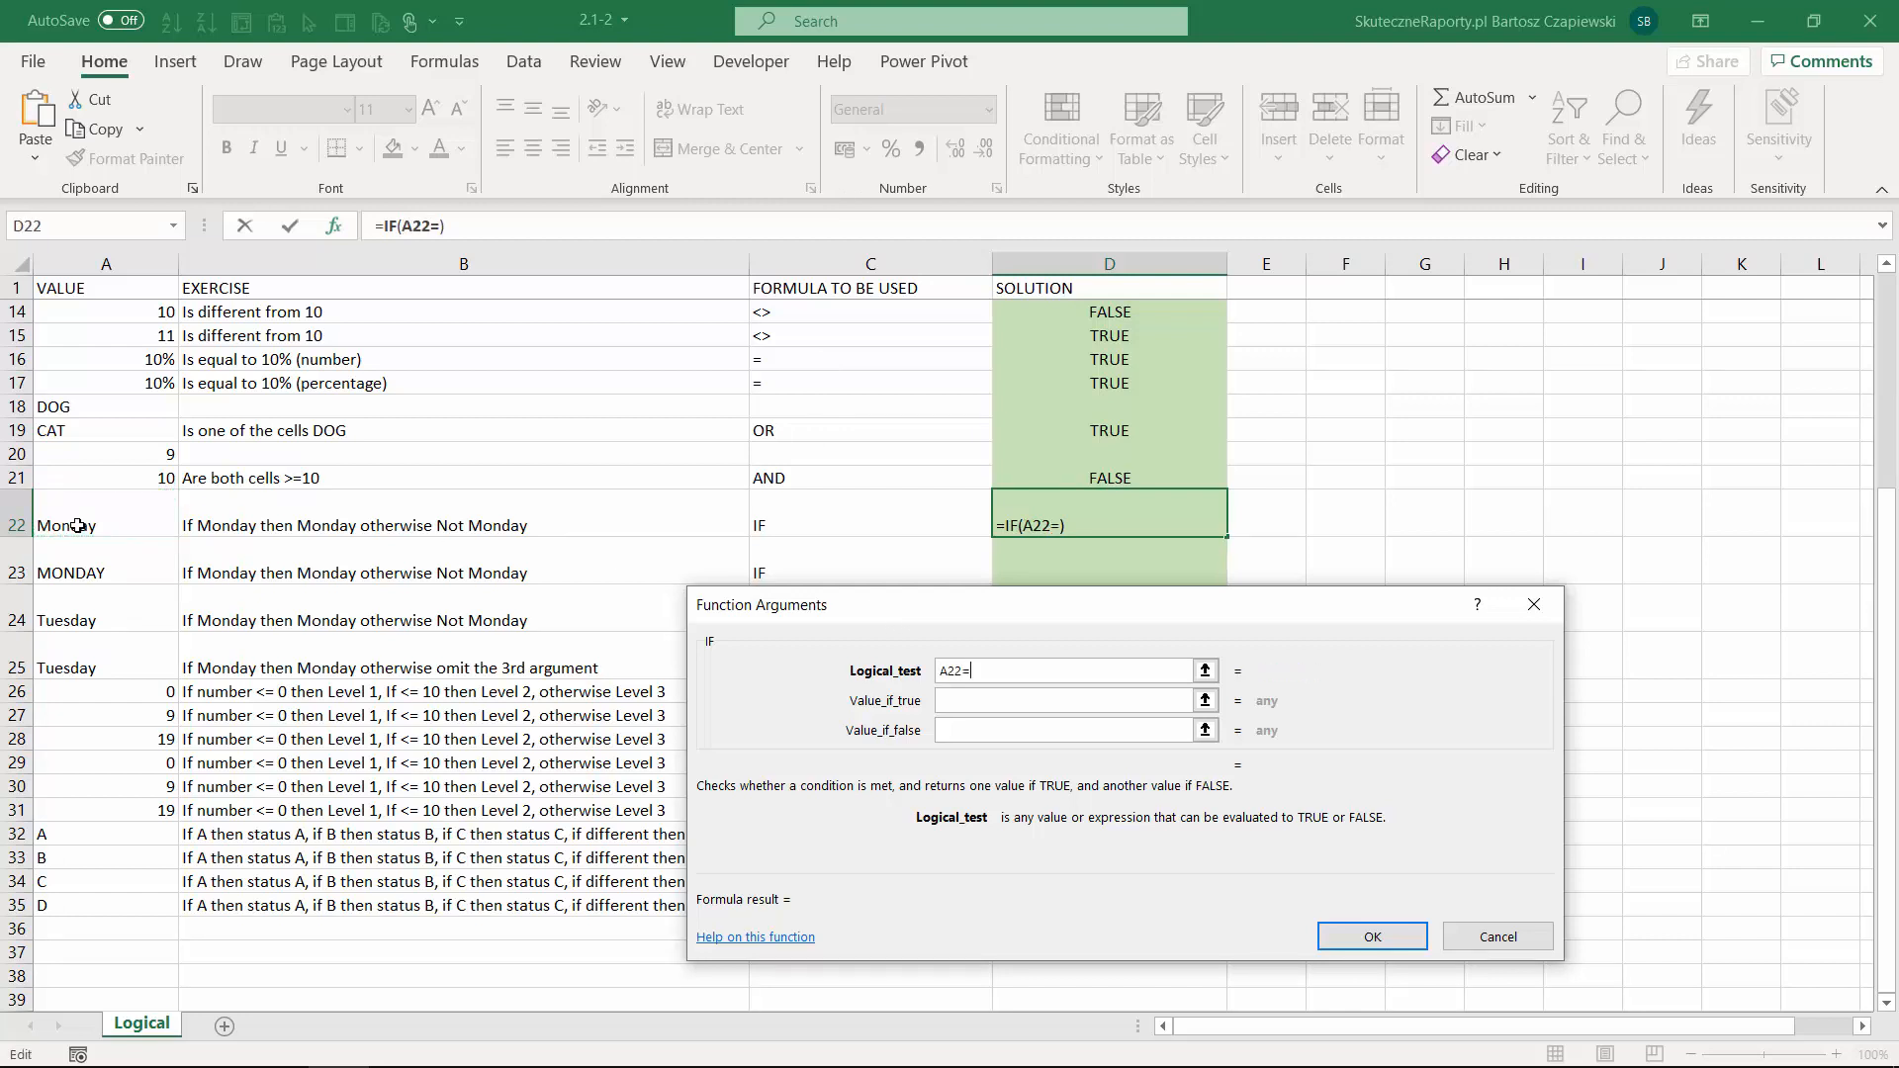
pyautogui.write('"Monday')
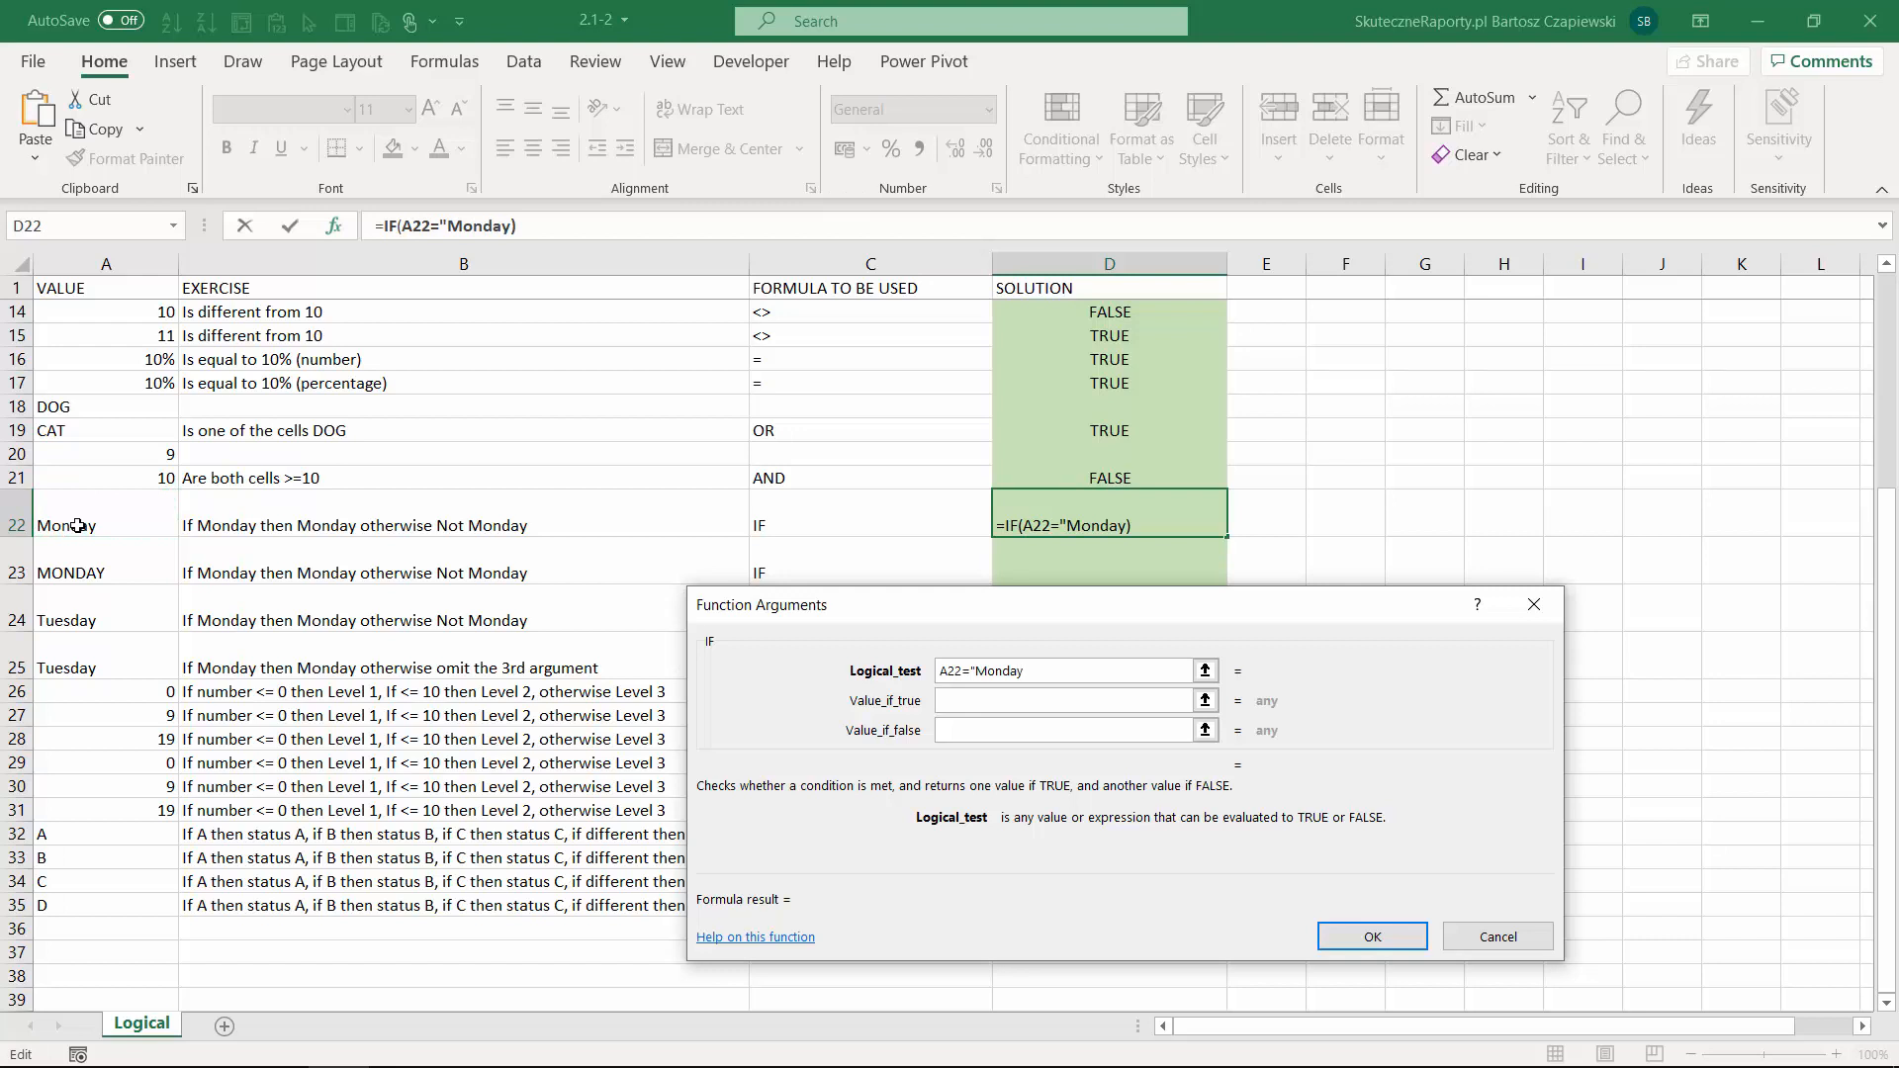
pyautogui.write('"')
# Complete the D22 IF function to return "Monday" when true and "Not Monday" when false.
pyautogui.click(965, 703)
pyautogui.write('M')
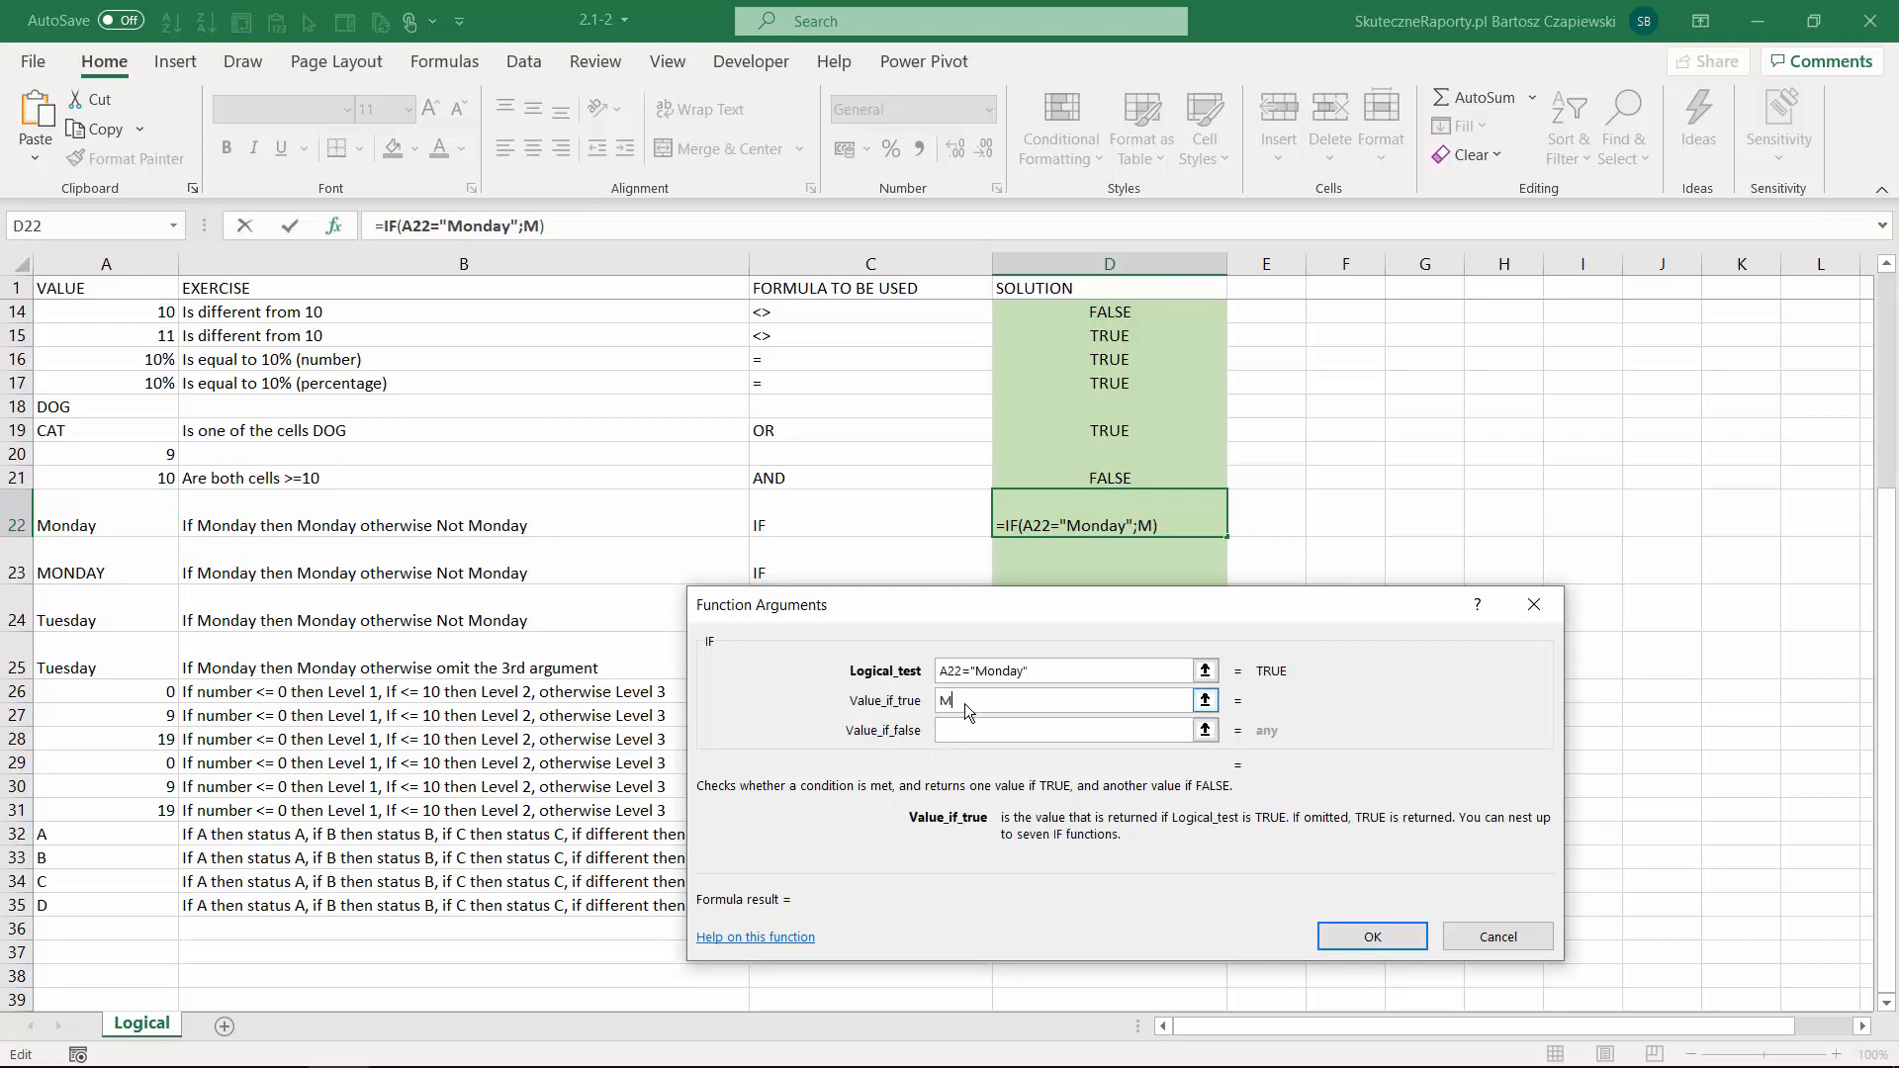
pyautogui.write('onday')
pyautogui.press('Tab')
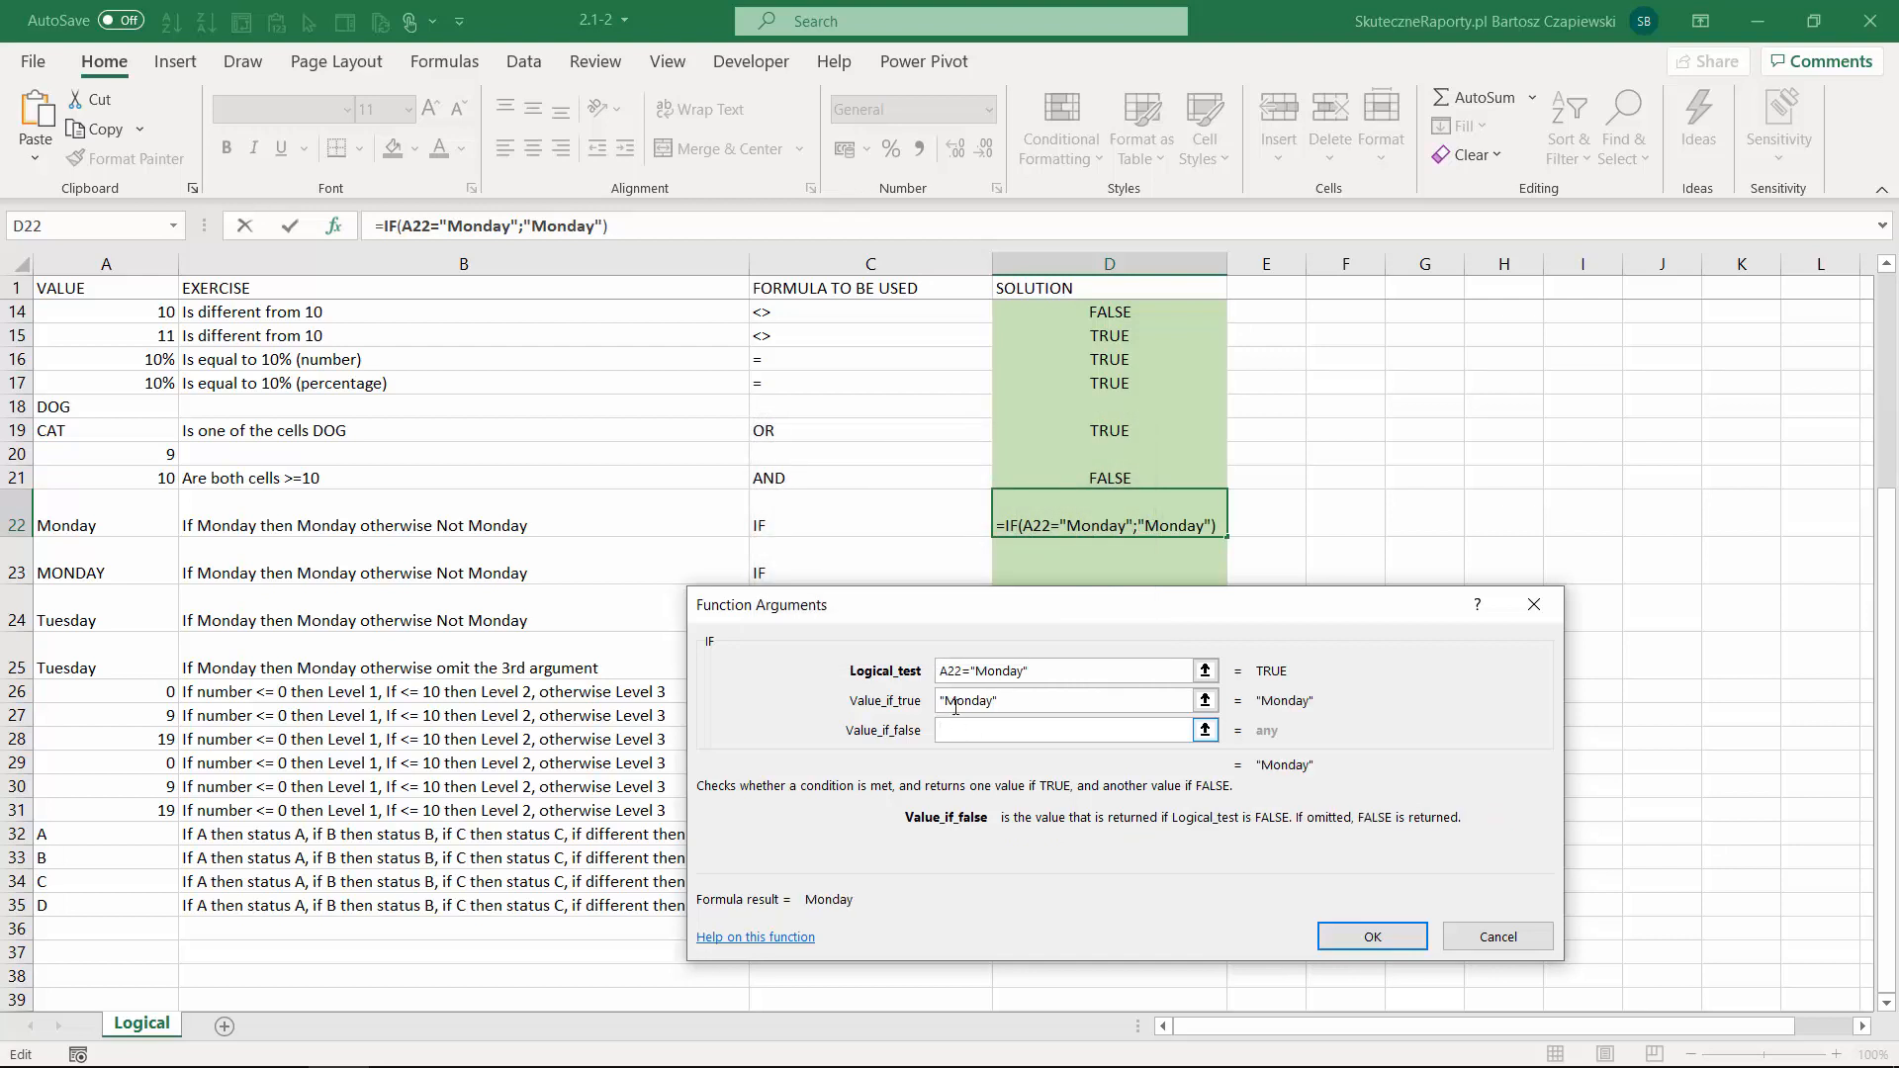
pyautogui.click(956, 706)
pyautogui.click(974, 732)
pyautogui.write('"Not Mon')
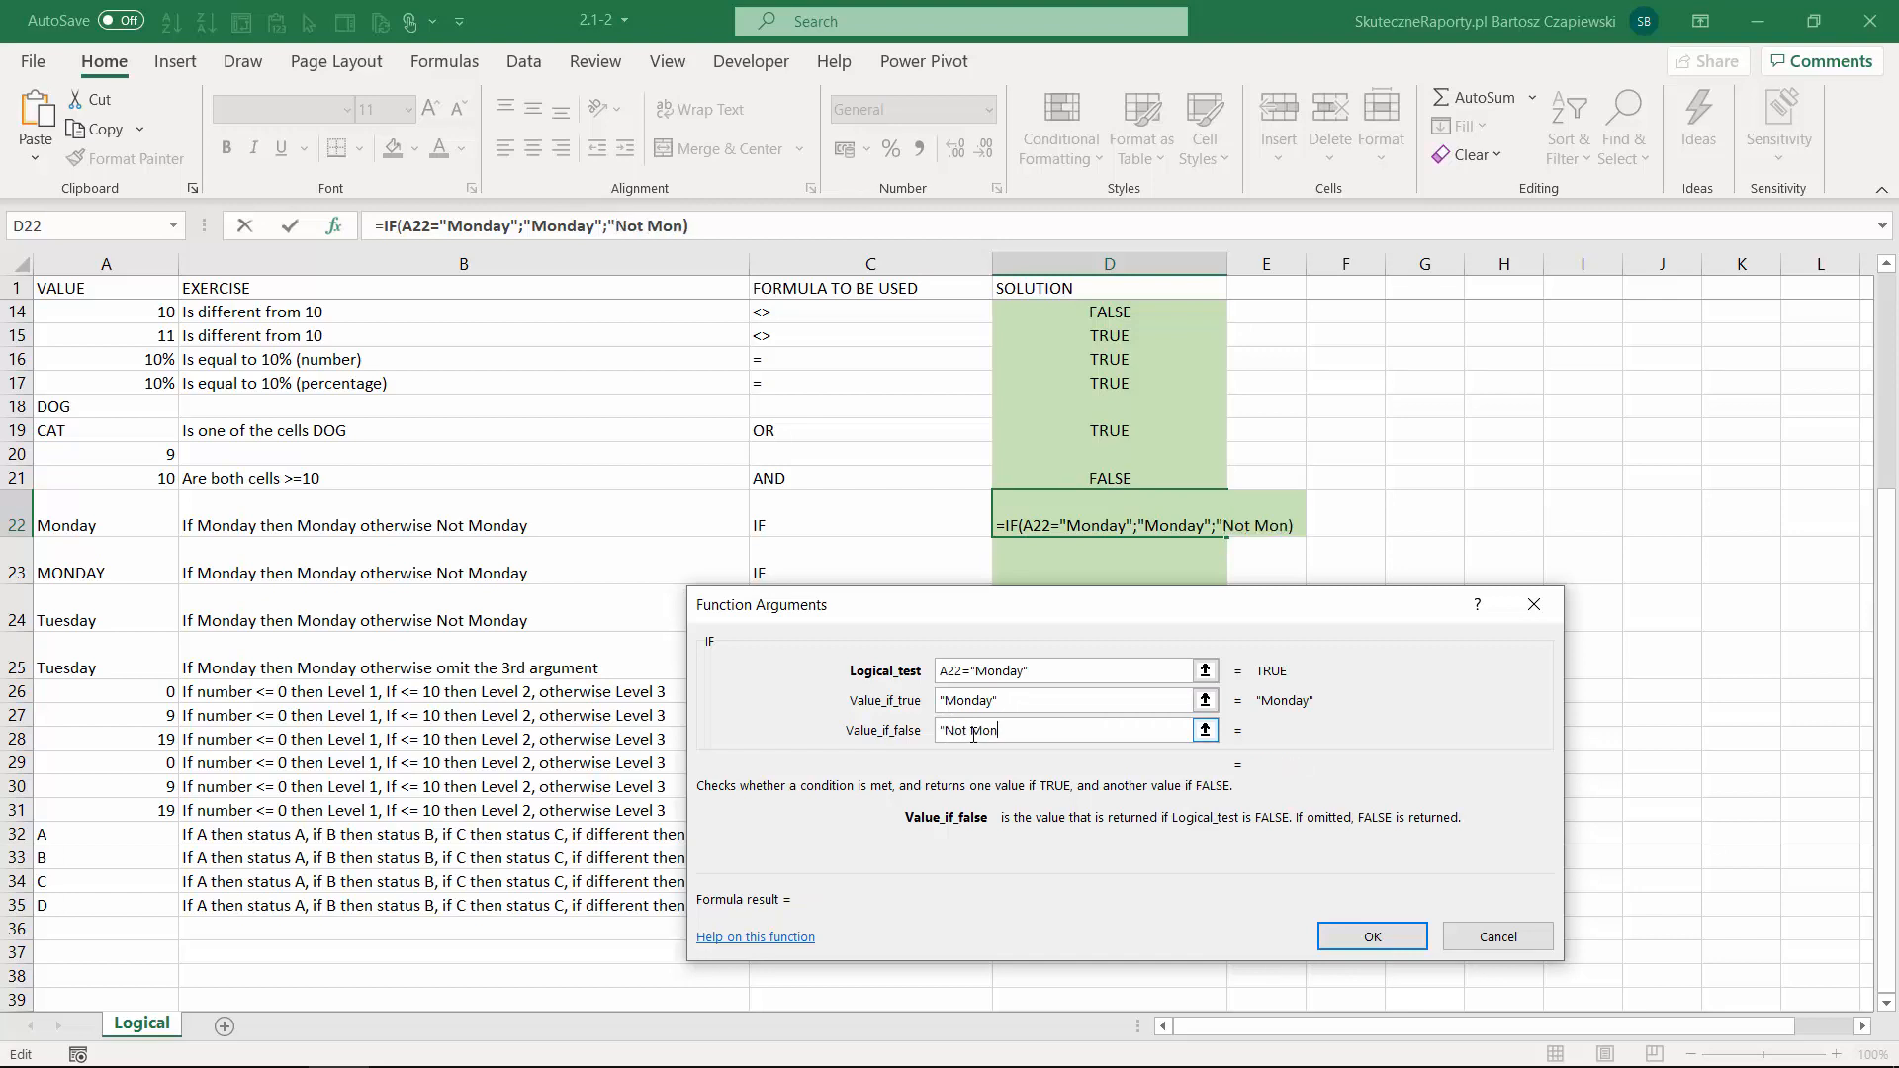
pyautogui.write('day"')
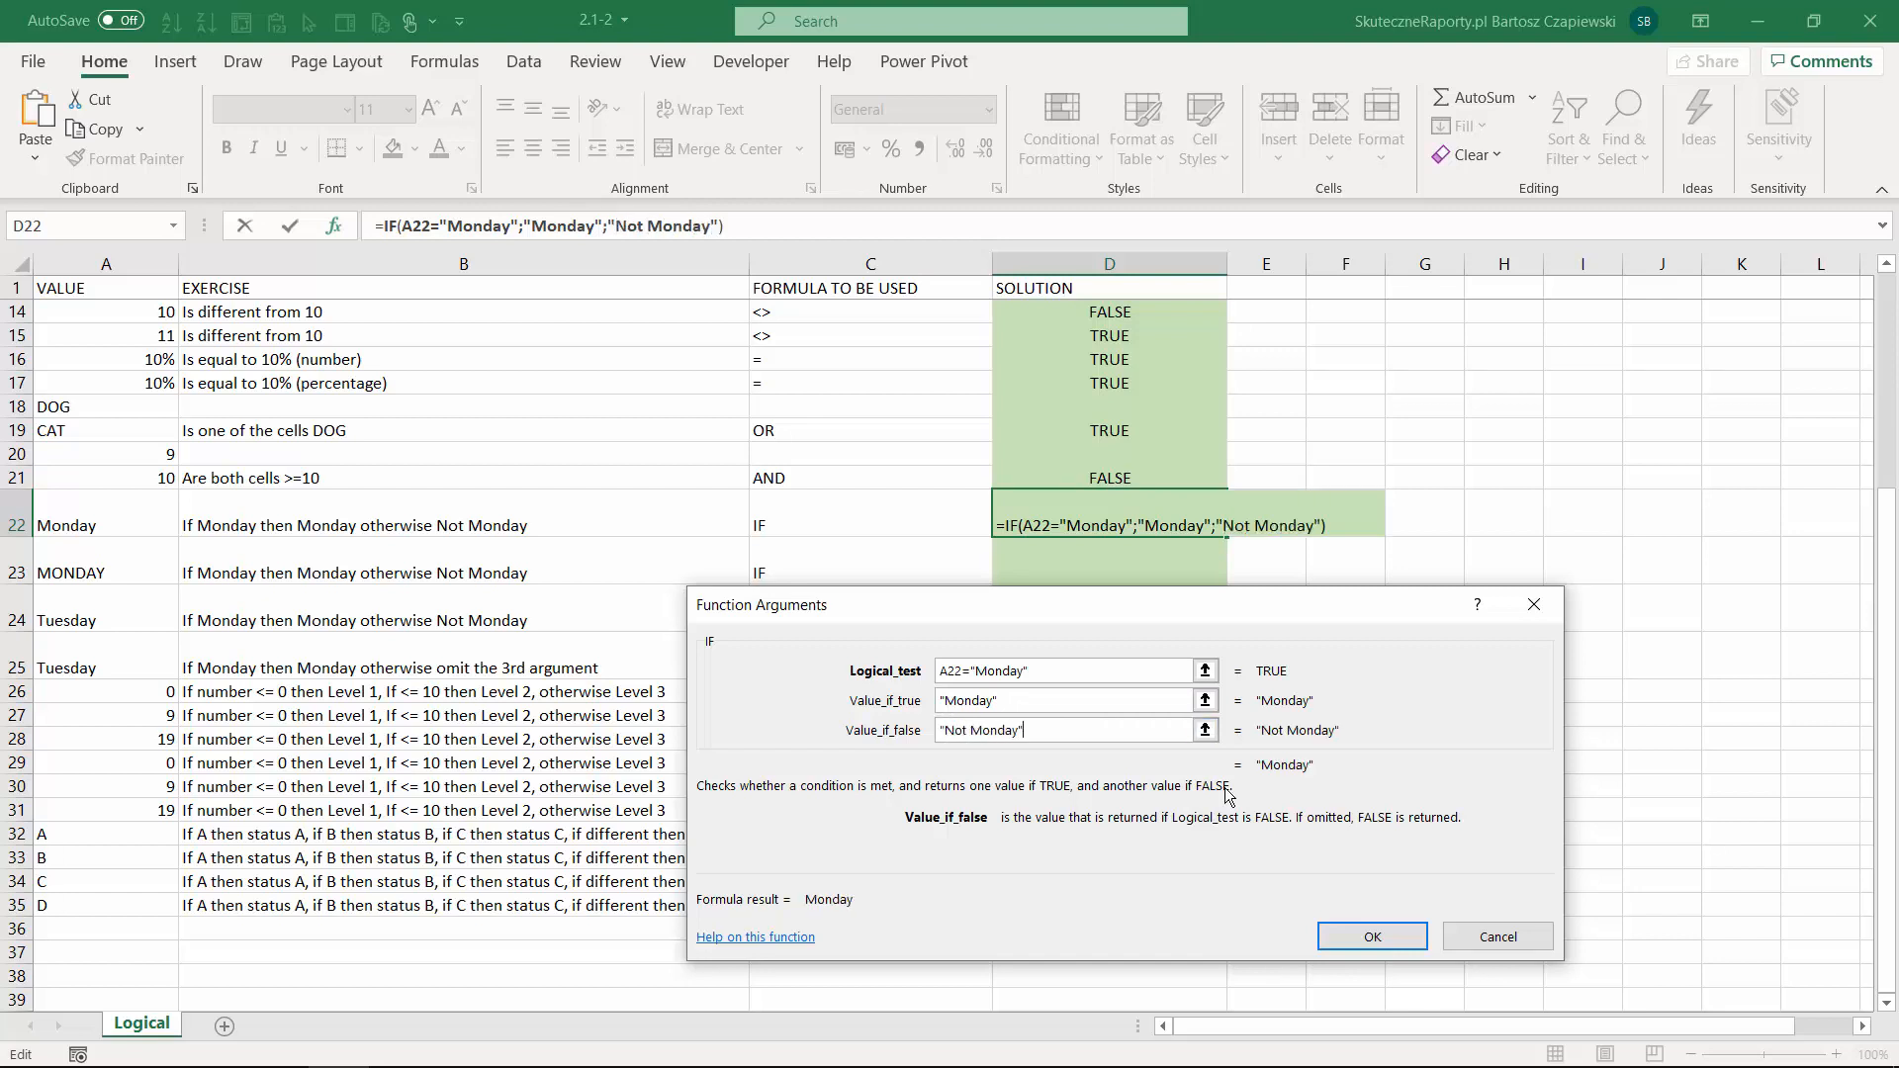
pyautogui.click(1370, 937)
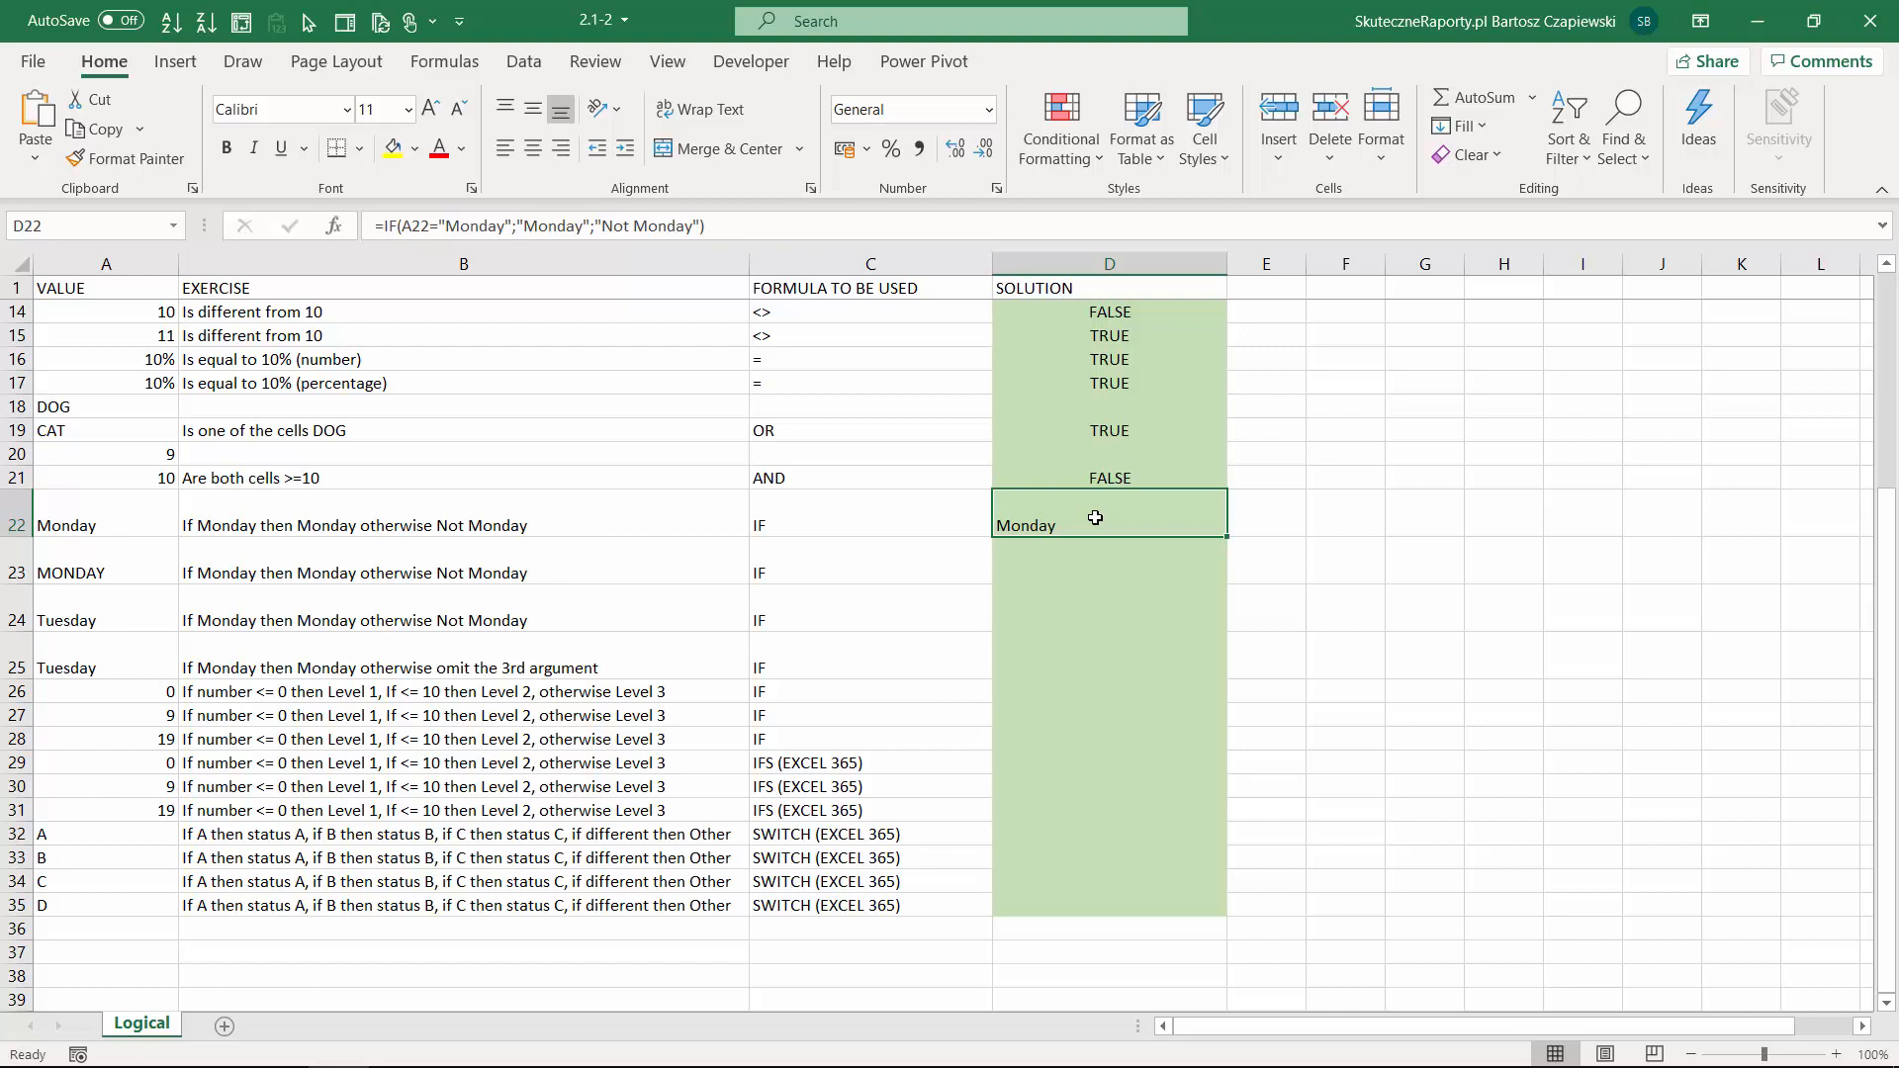
# Copy the IF formula from D22 down to D23 and D24 and check the formula in D24.
pyautogui.moveTo(1226, 537); pyautogui.dragTo(1229, 571)
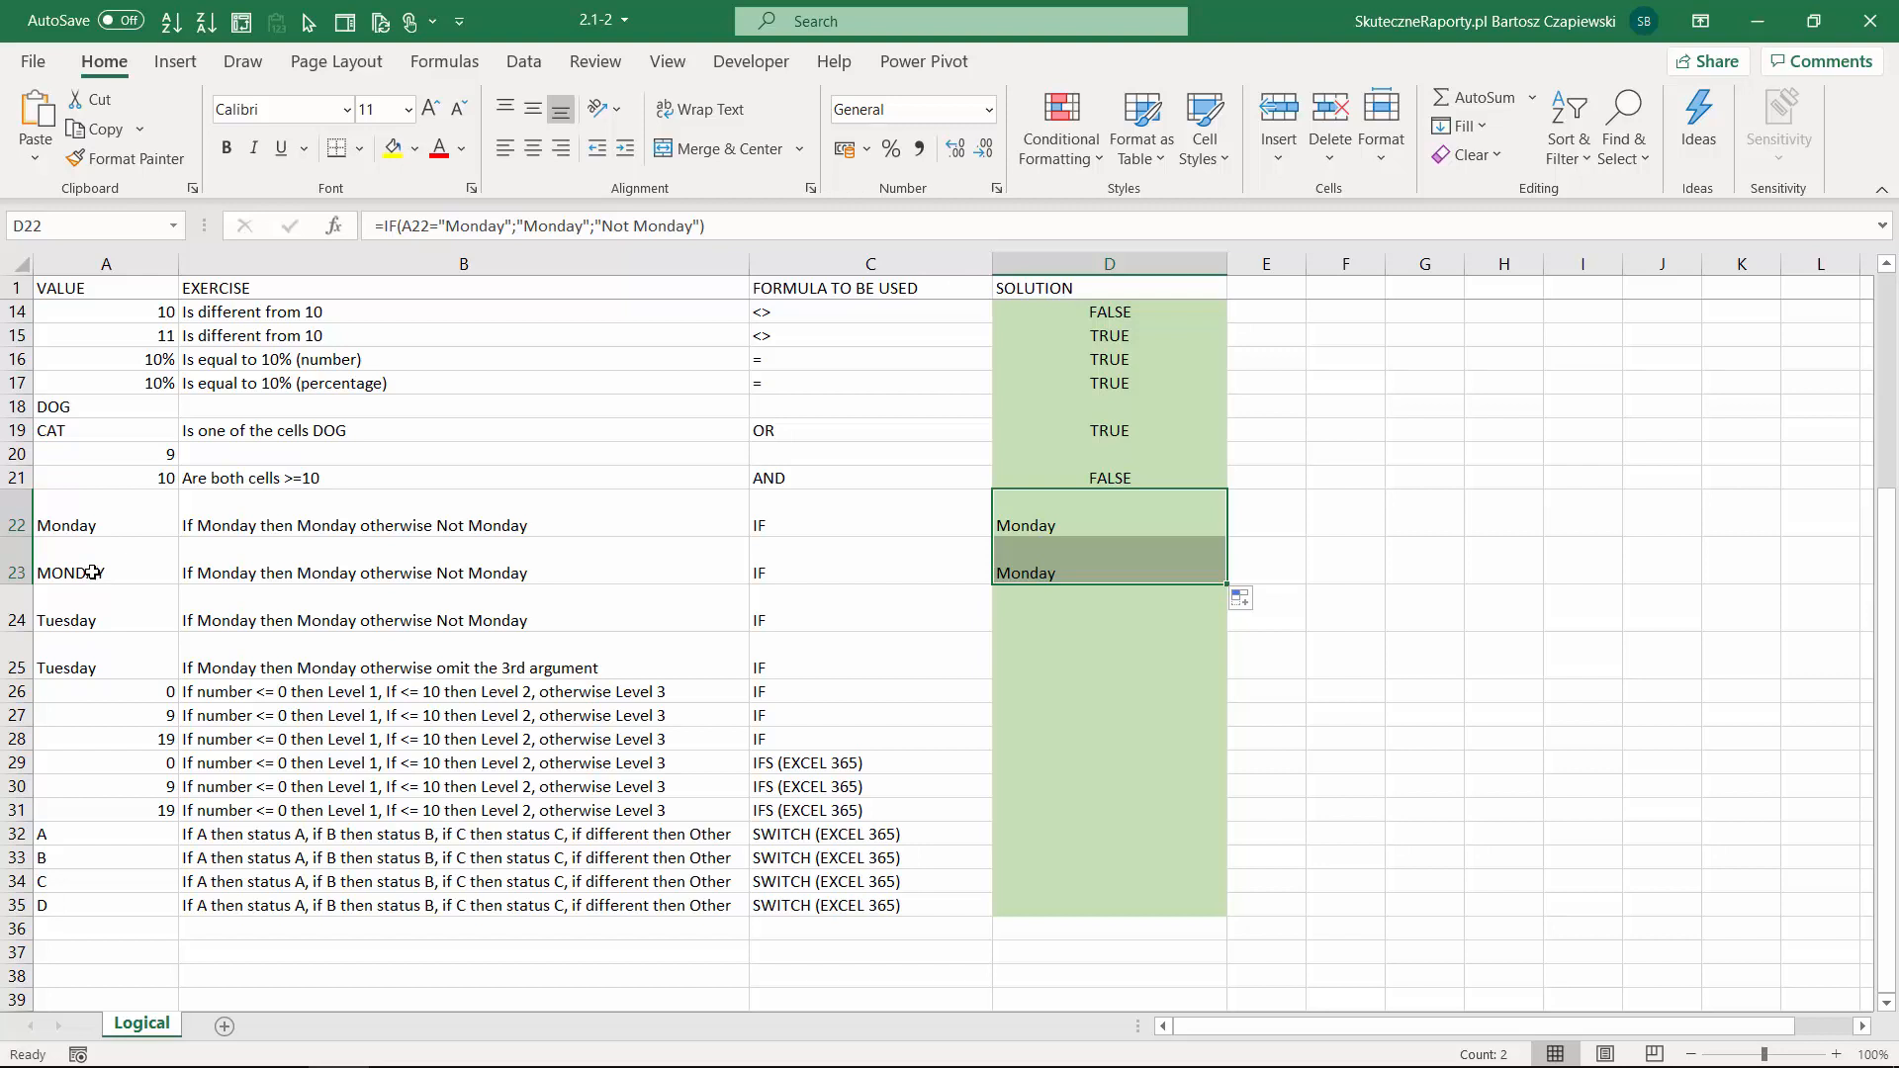
pyautogui.moveTo(1226, 585); pyautogui.dragTo(1227, 629)
pyautogui.click(1128, 615)
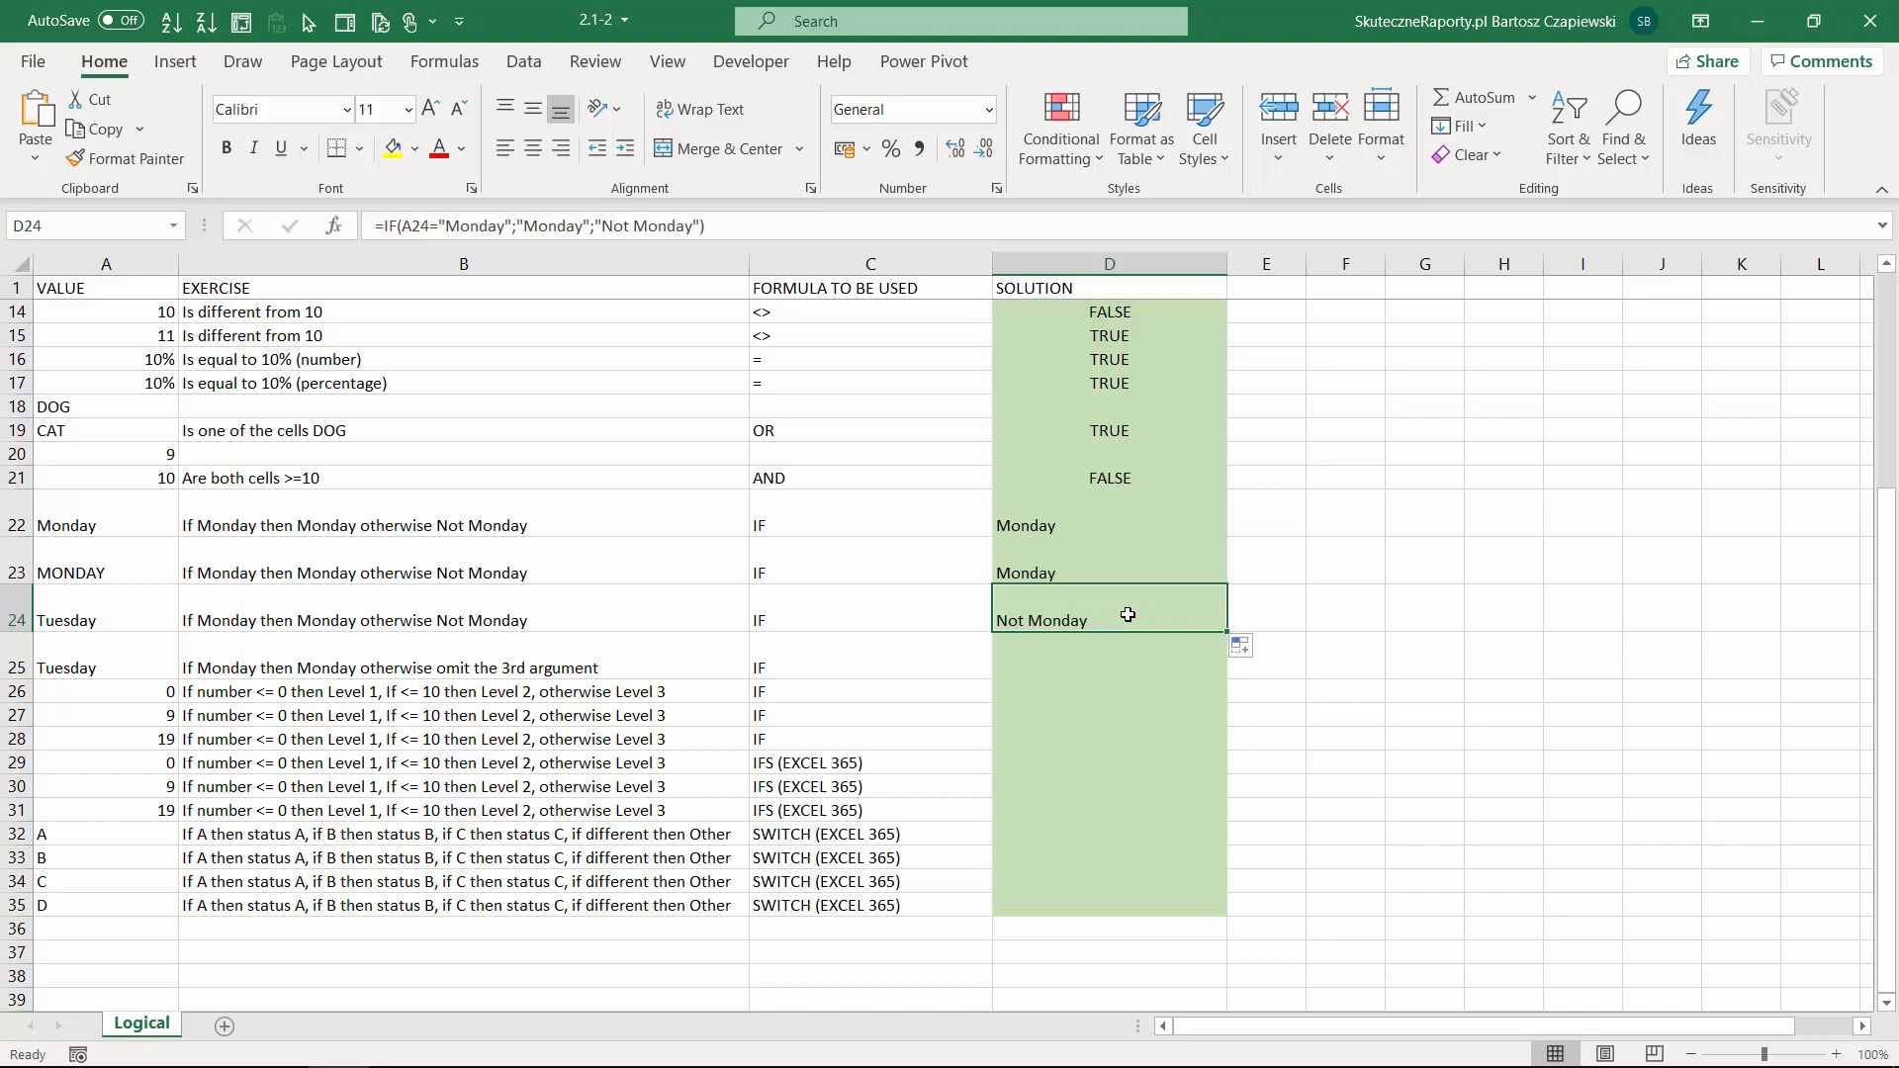
# Enter =IF(A25="Monday";"Monday") in D25, omitting the third argument.
pyautogui.press('Return')
pyautogui.scroll(-2, 1324, 553)
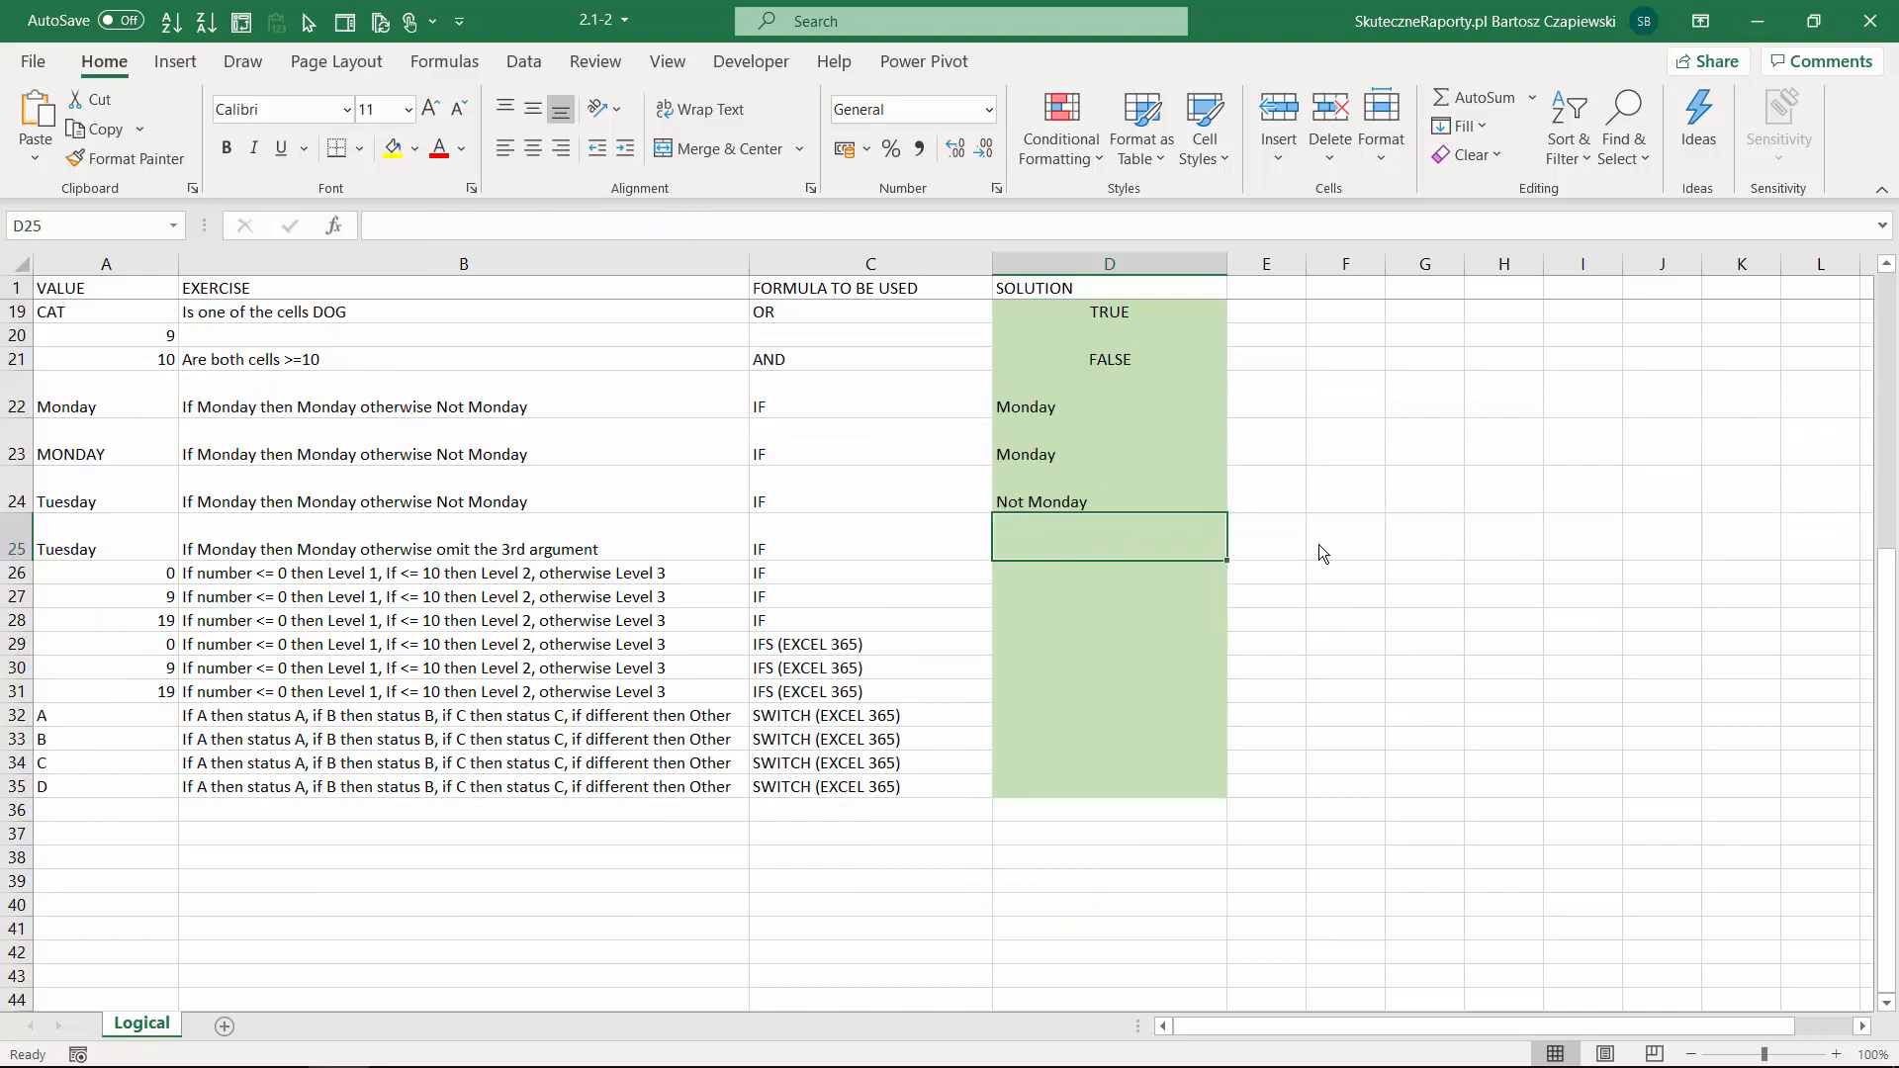
pyautogui.write('=if')
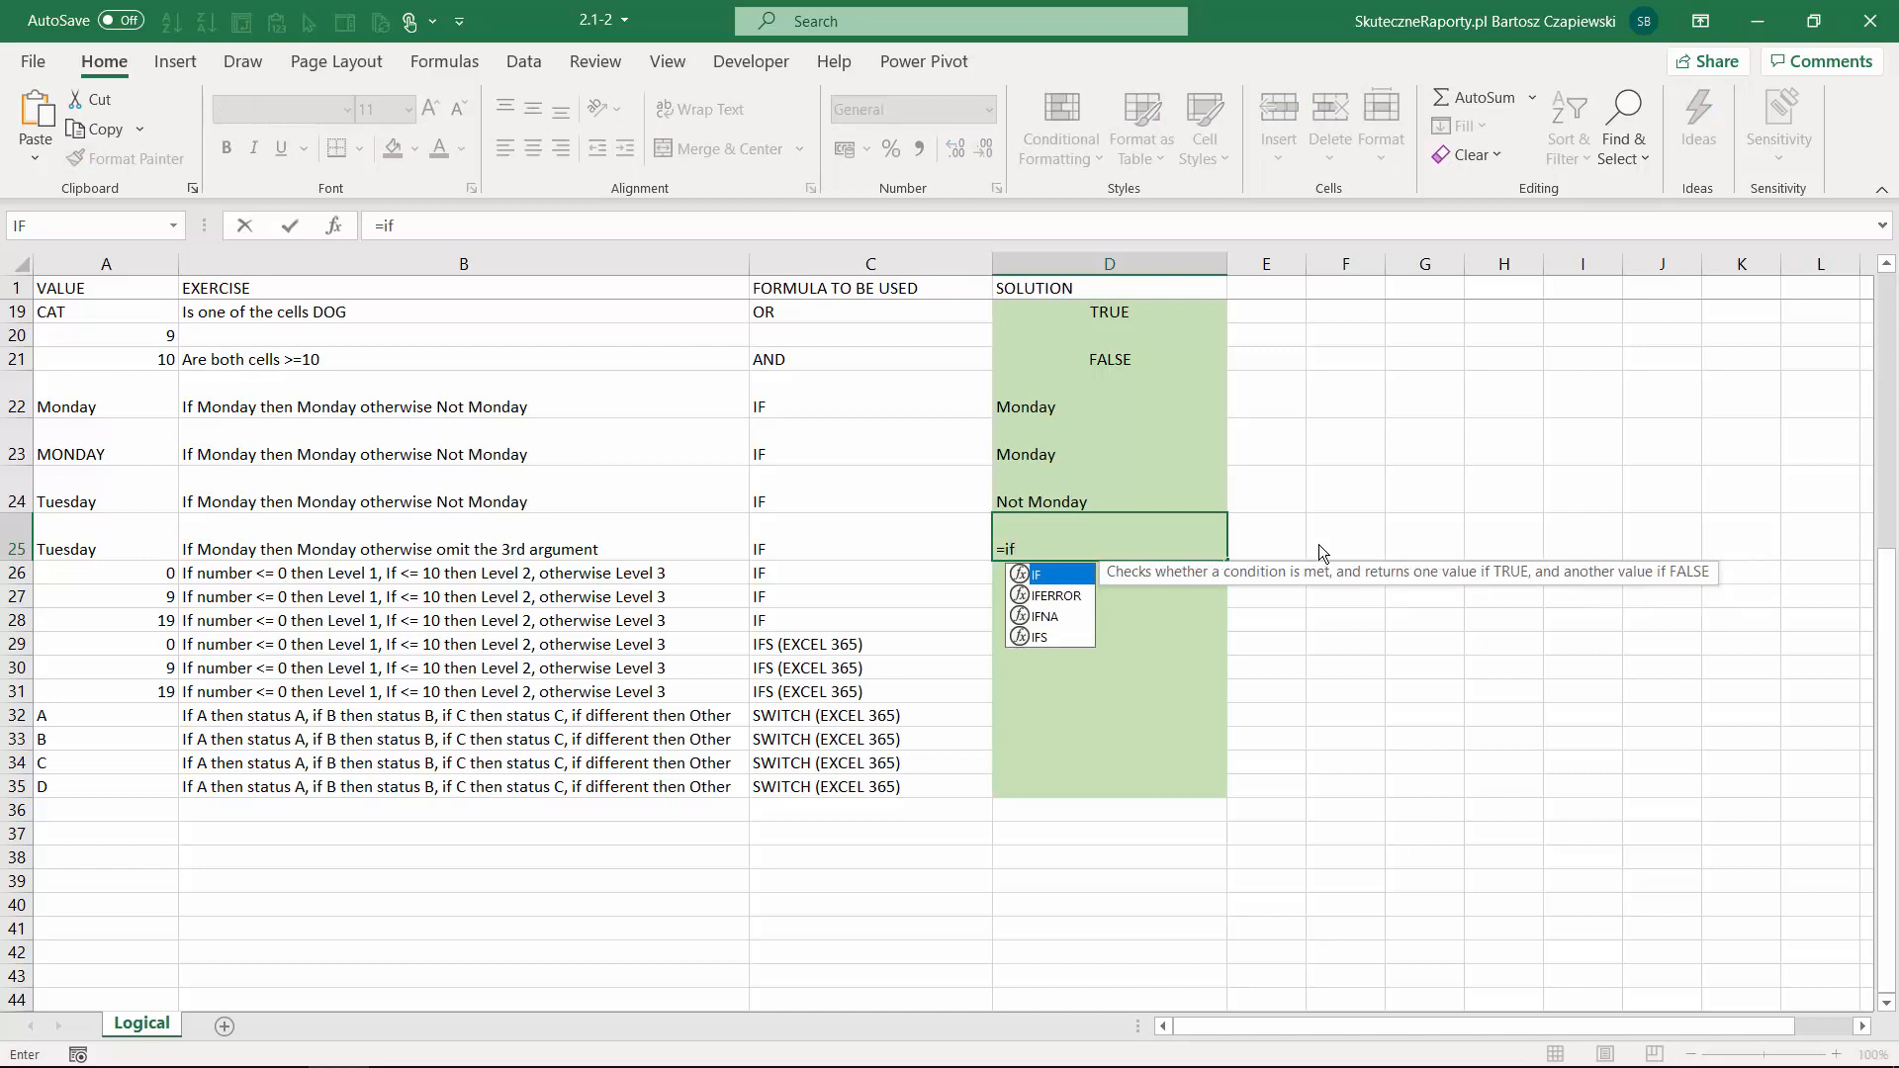
pyautogui.press('Tab')
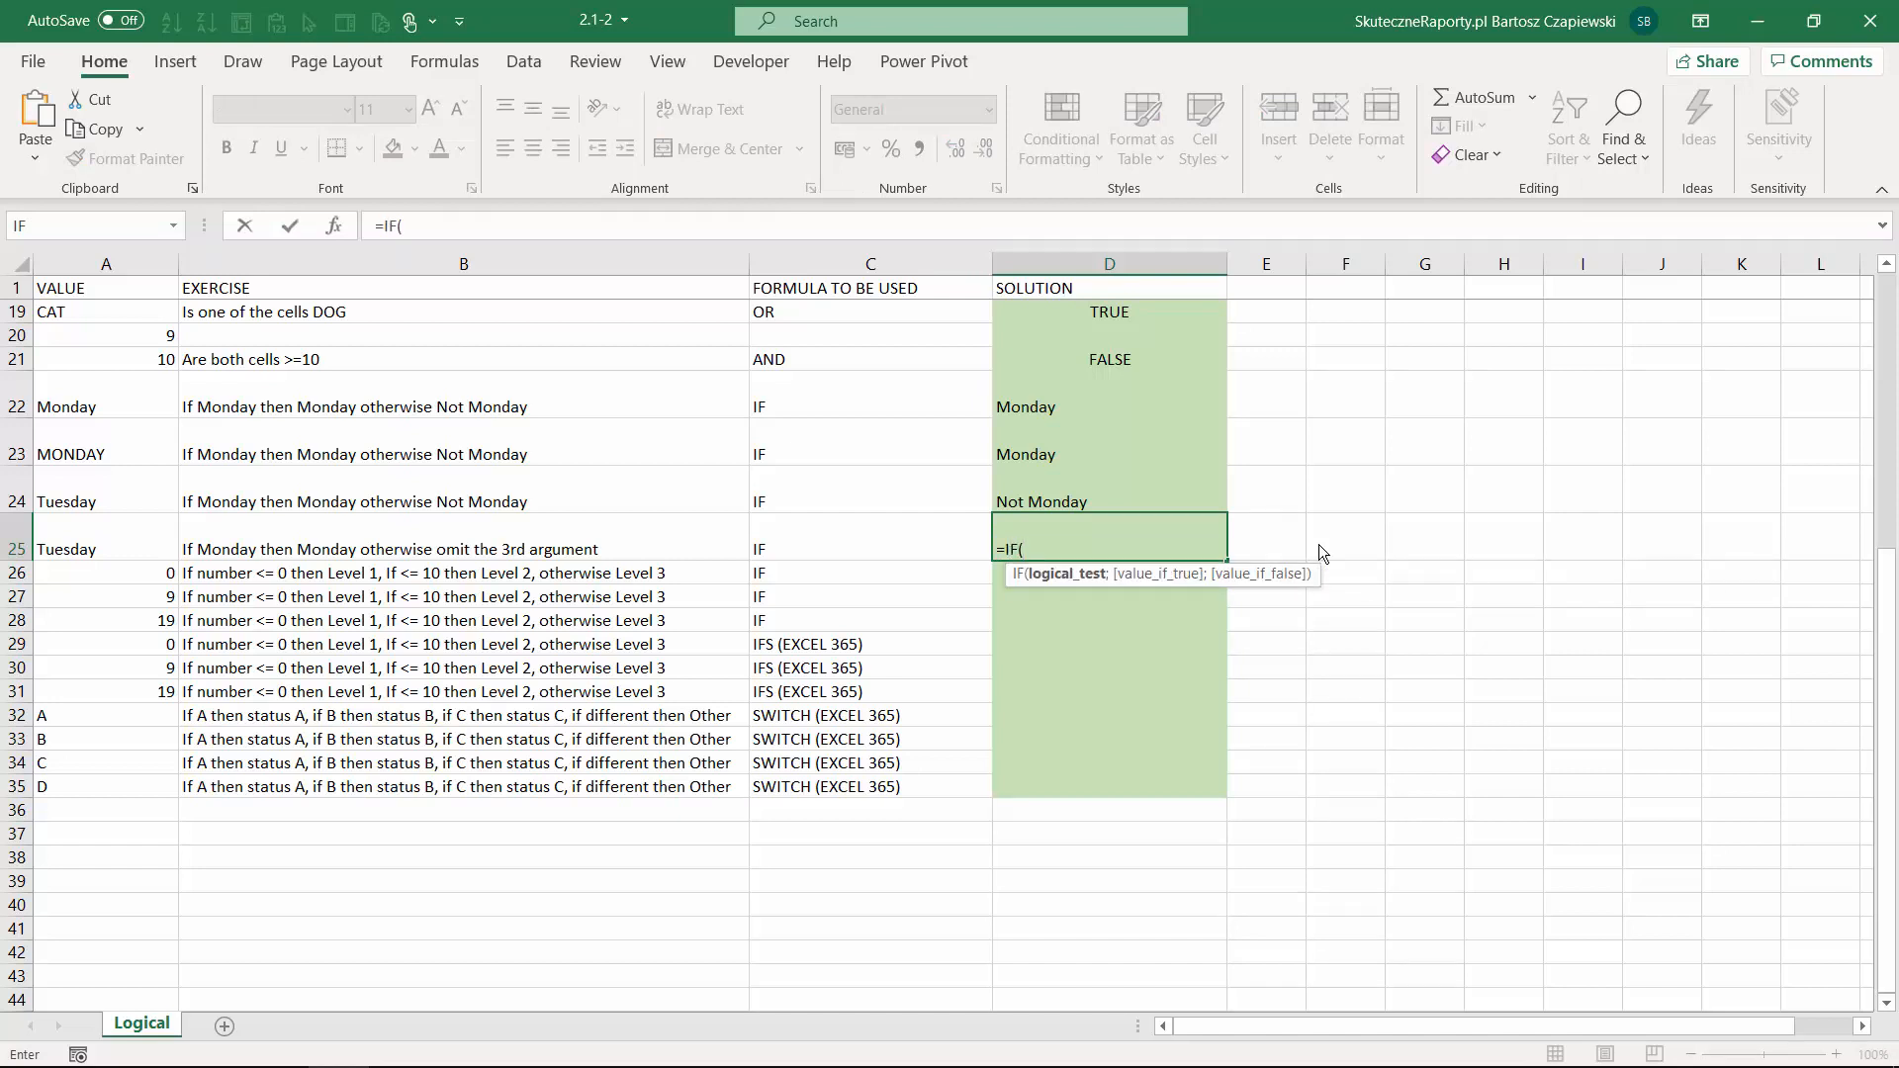
pyautogui.click(117, 538)
pyautogui.write('+')
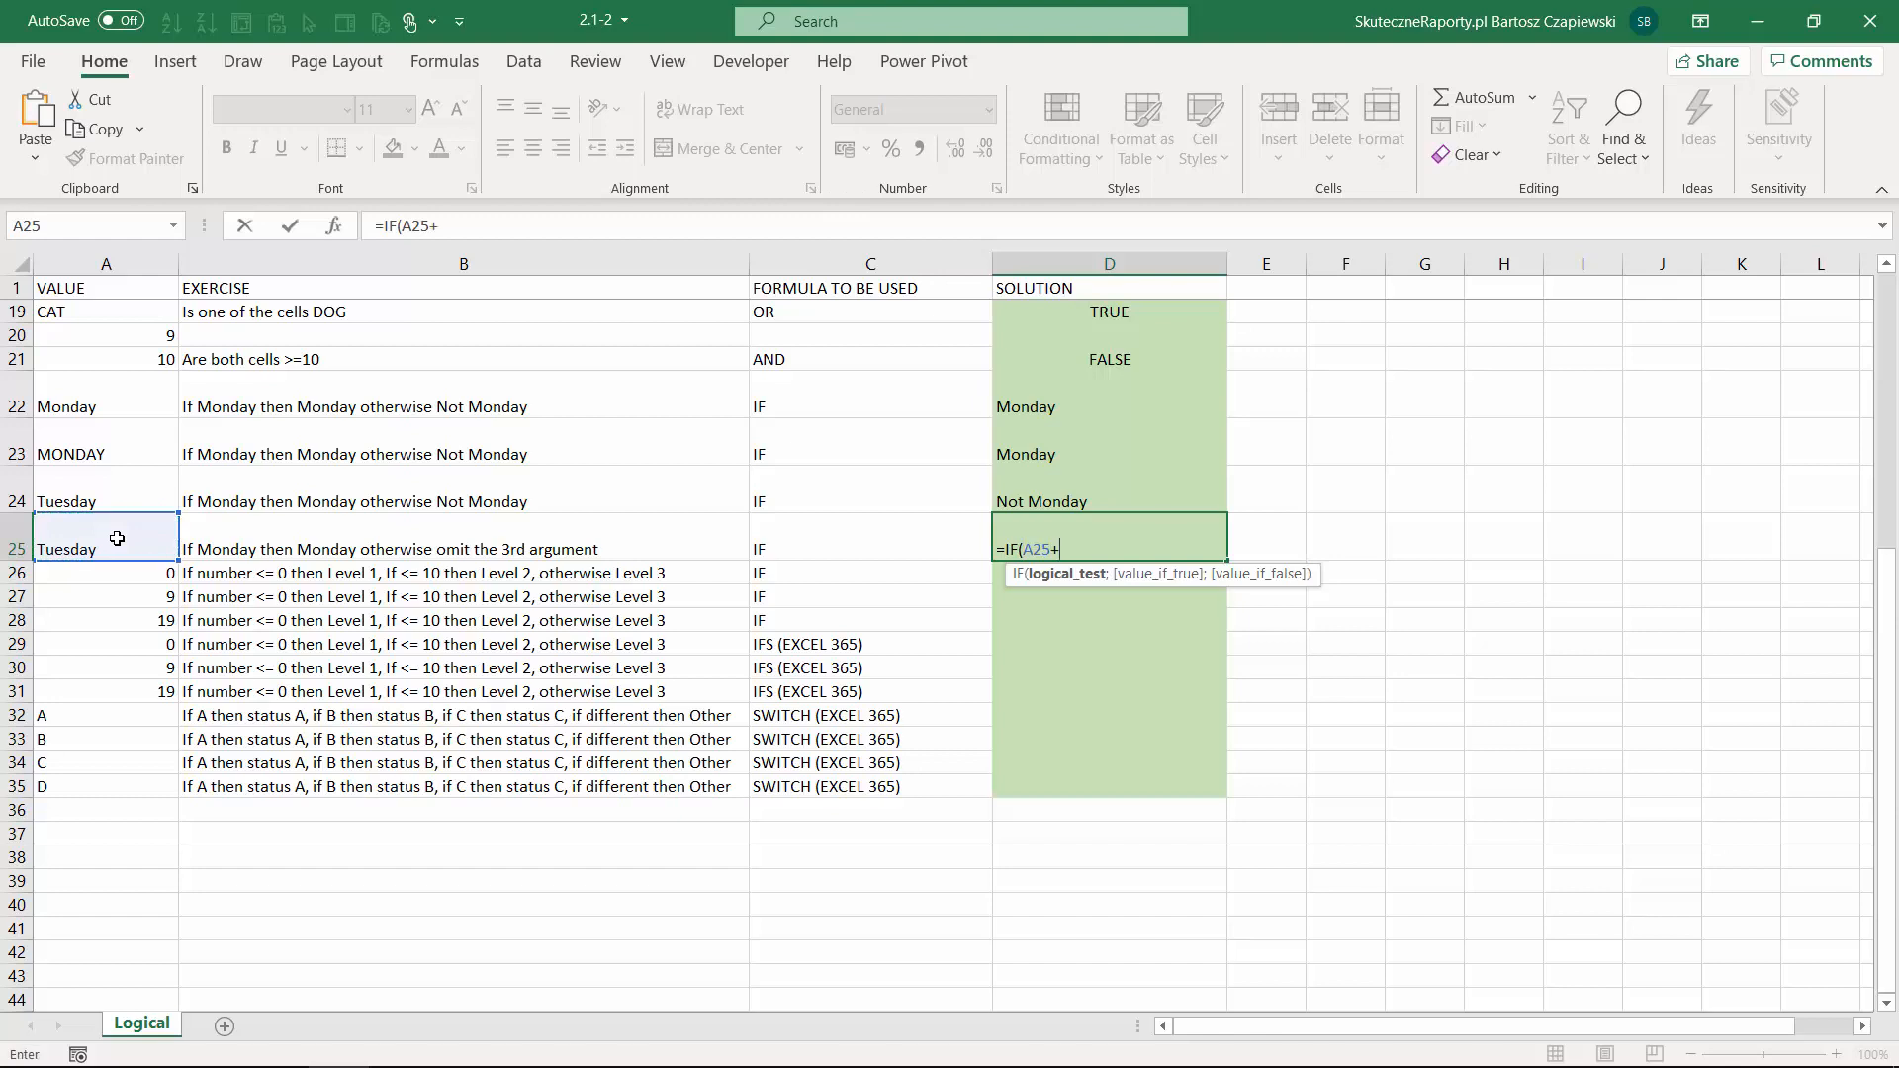
pyautogui.press('BackSpace')
pyautogui.write('="Monday";"Monday')
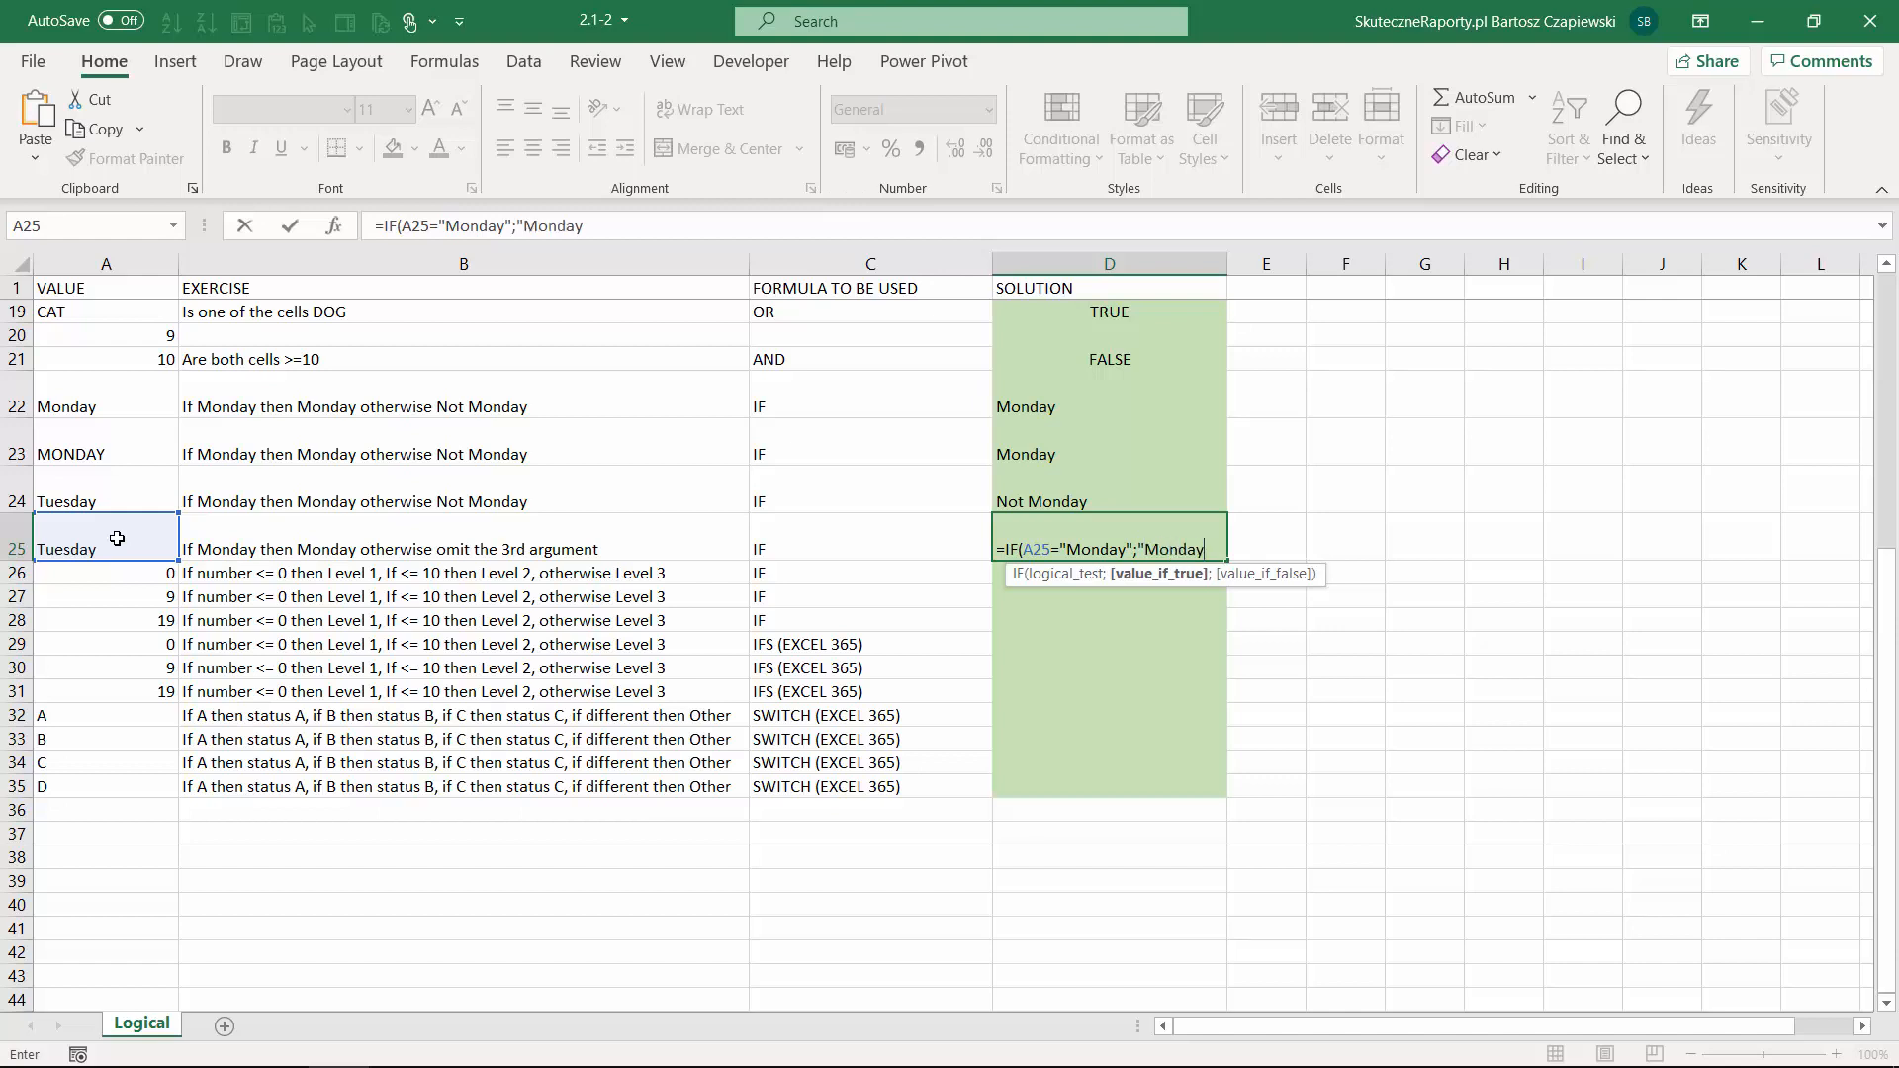
pyautogui.write('")')
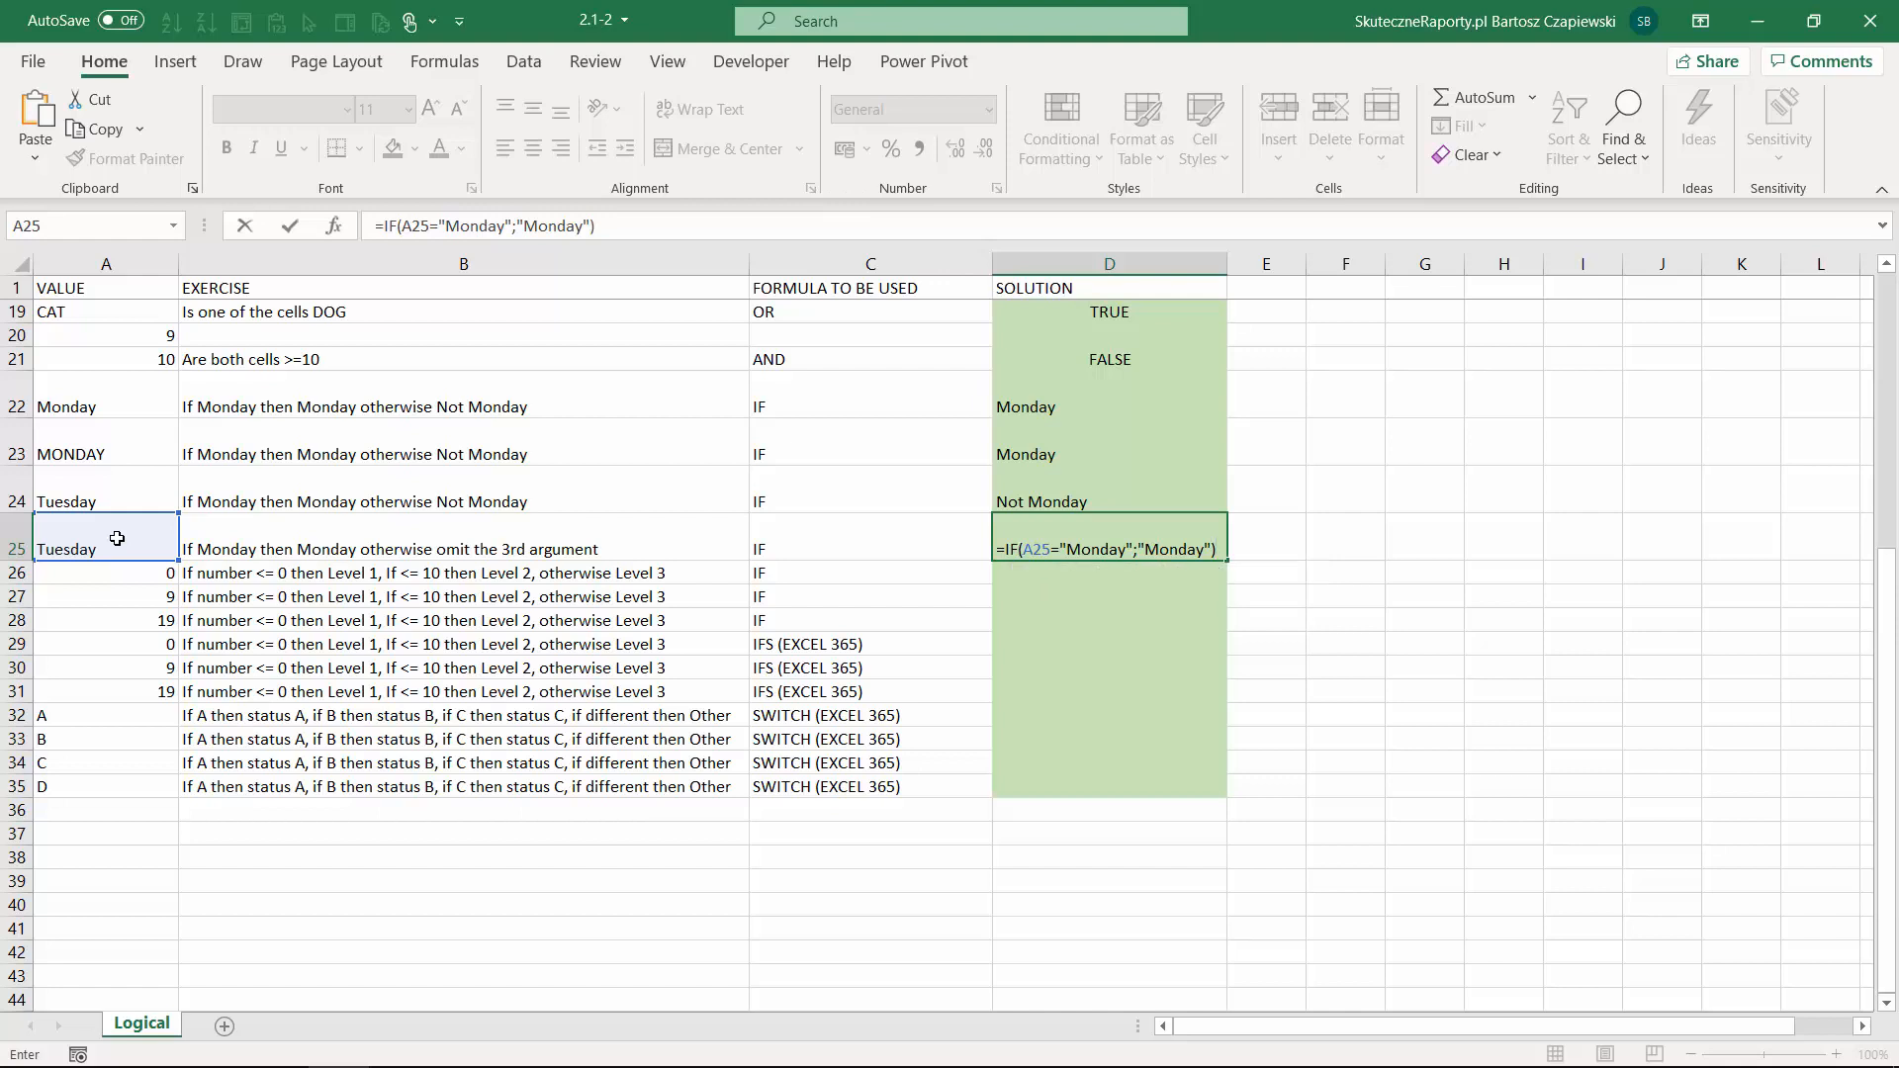
pyautogui.hotkey('ctrl', 'Return')
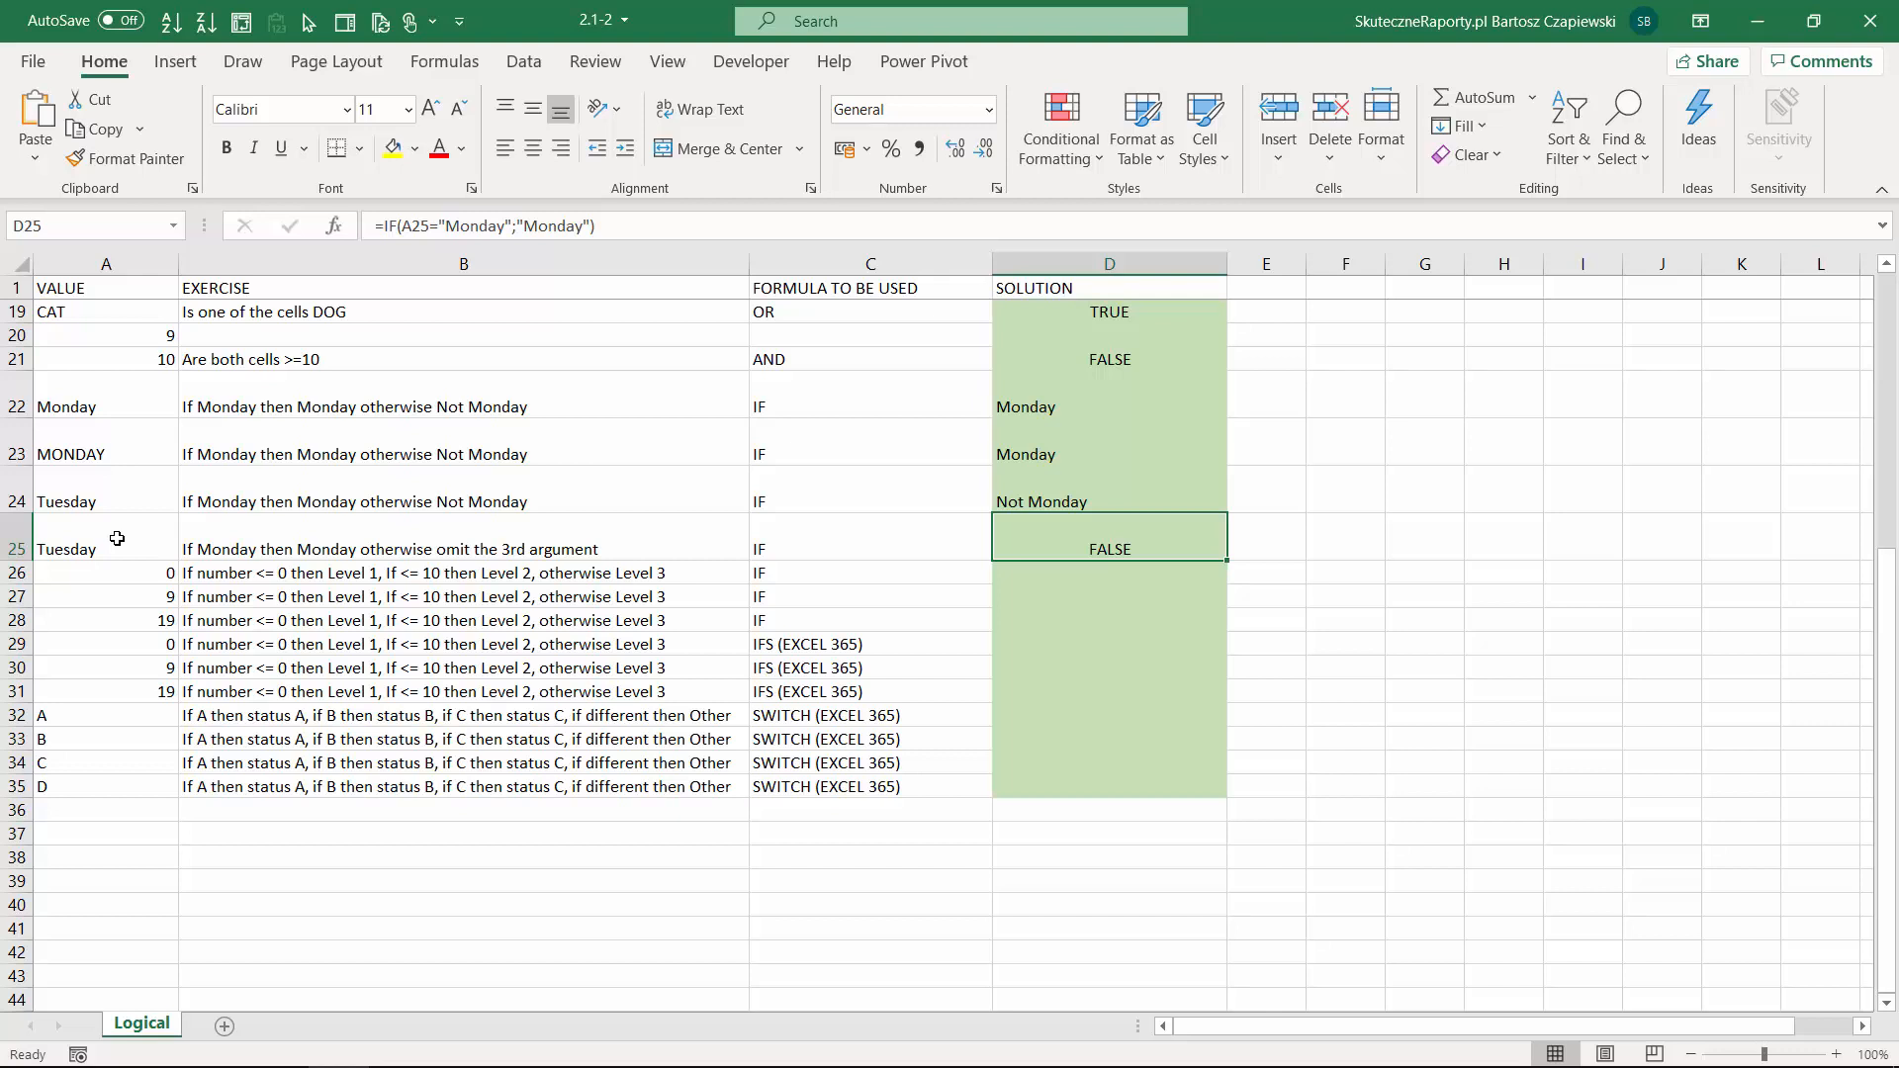
# Start an IF function in D26 with its arguments dialog and set the logical test to A26<=0.
pyautogui.press('Down')
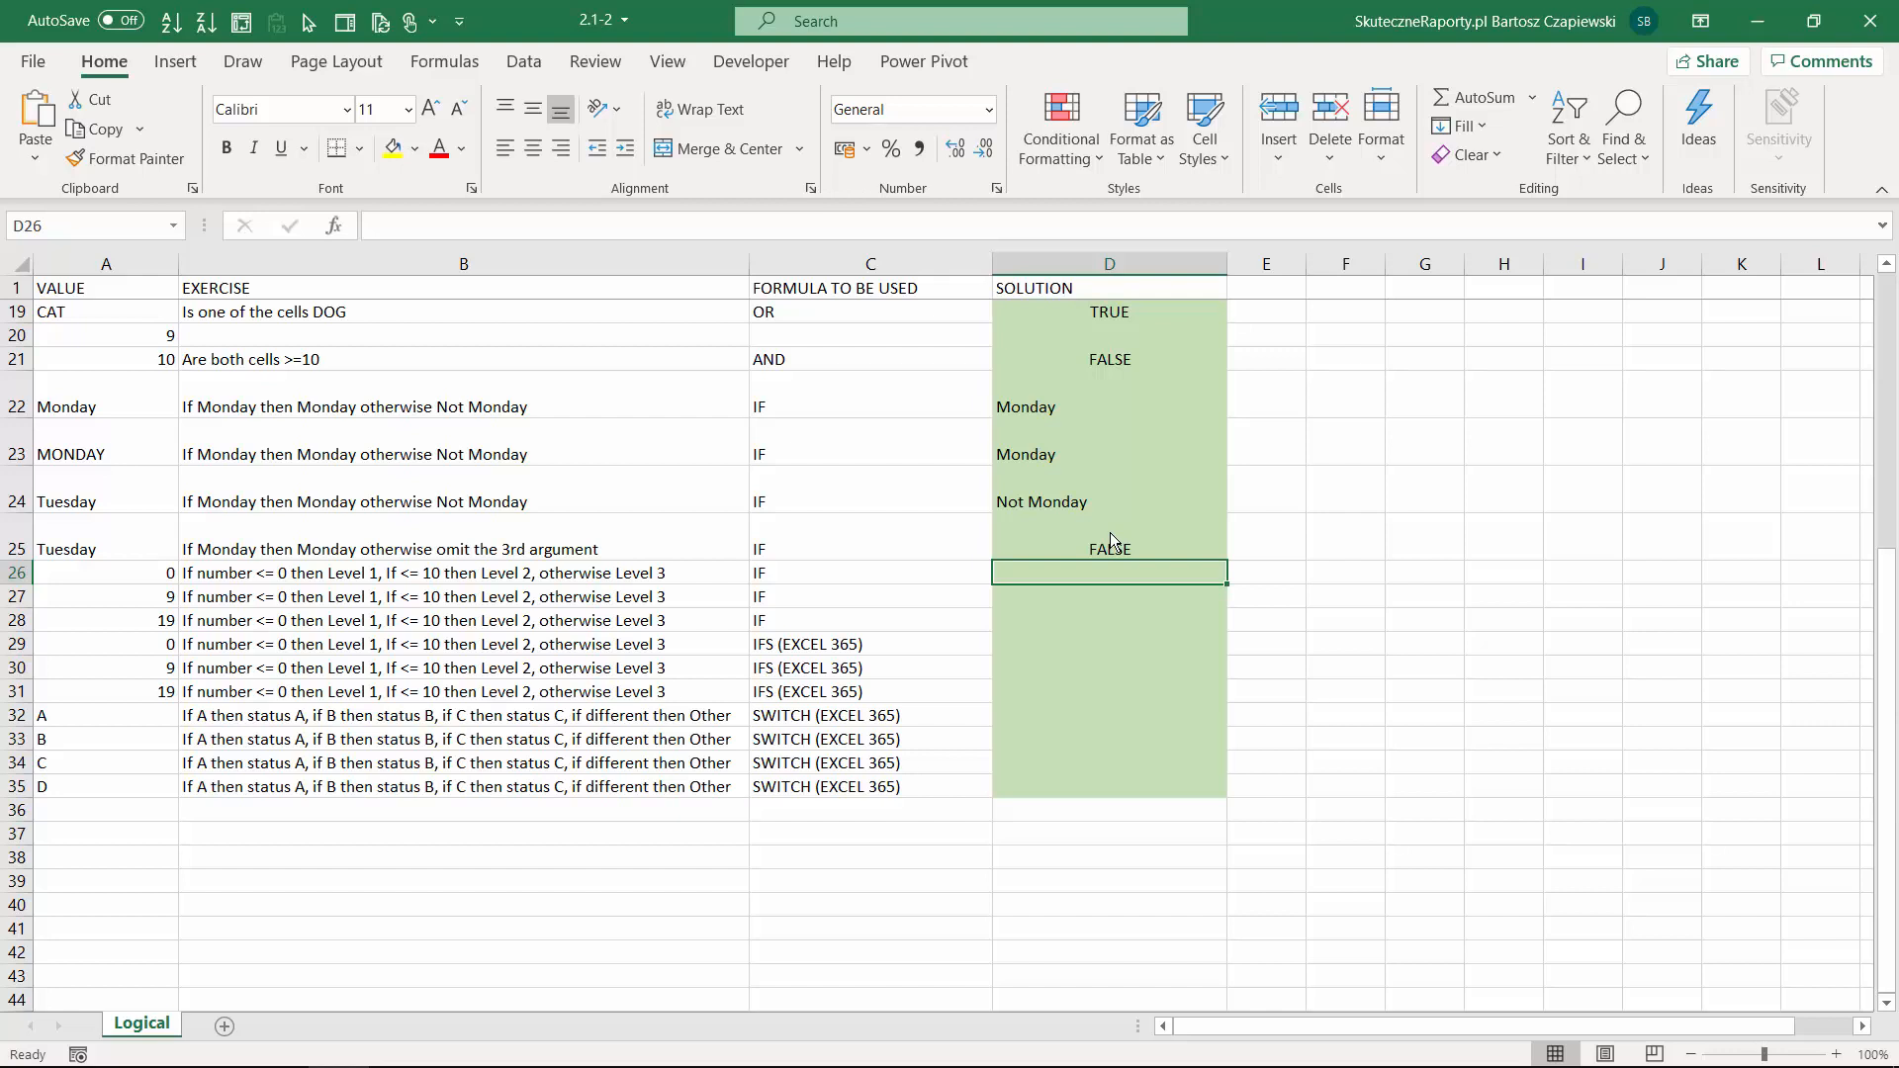
pyautogui.write('=if')
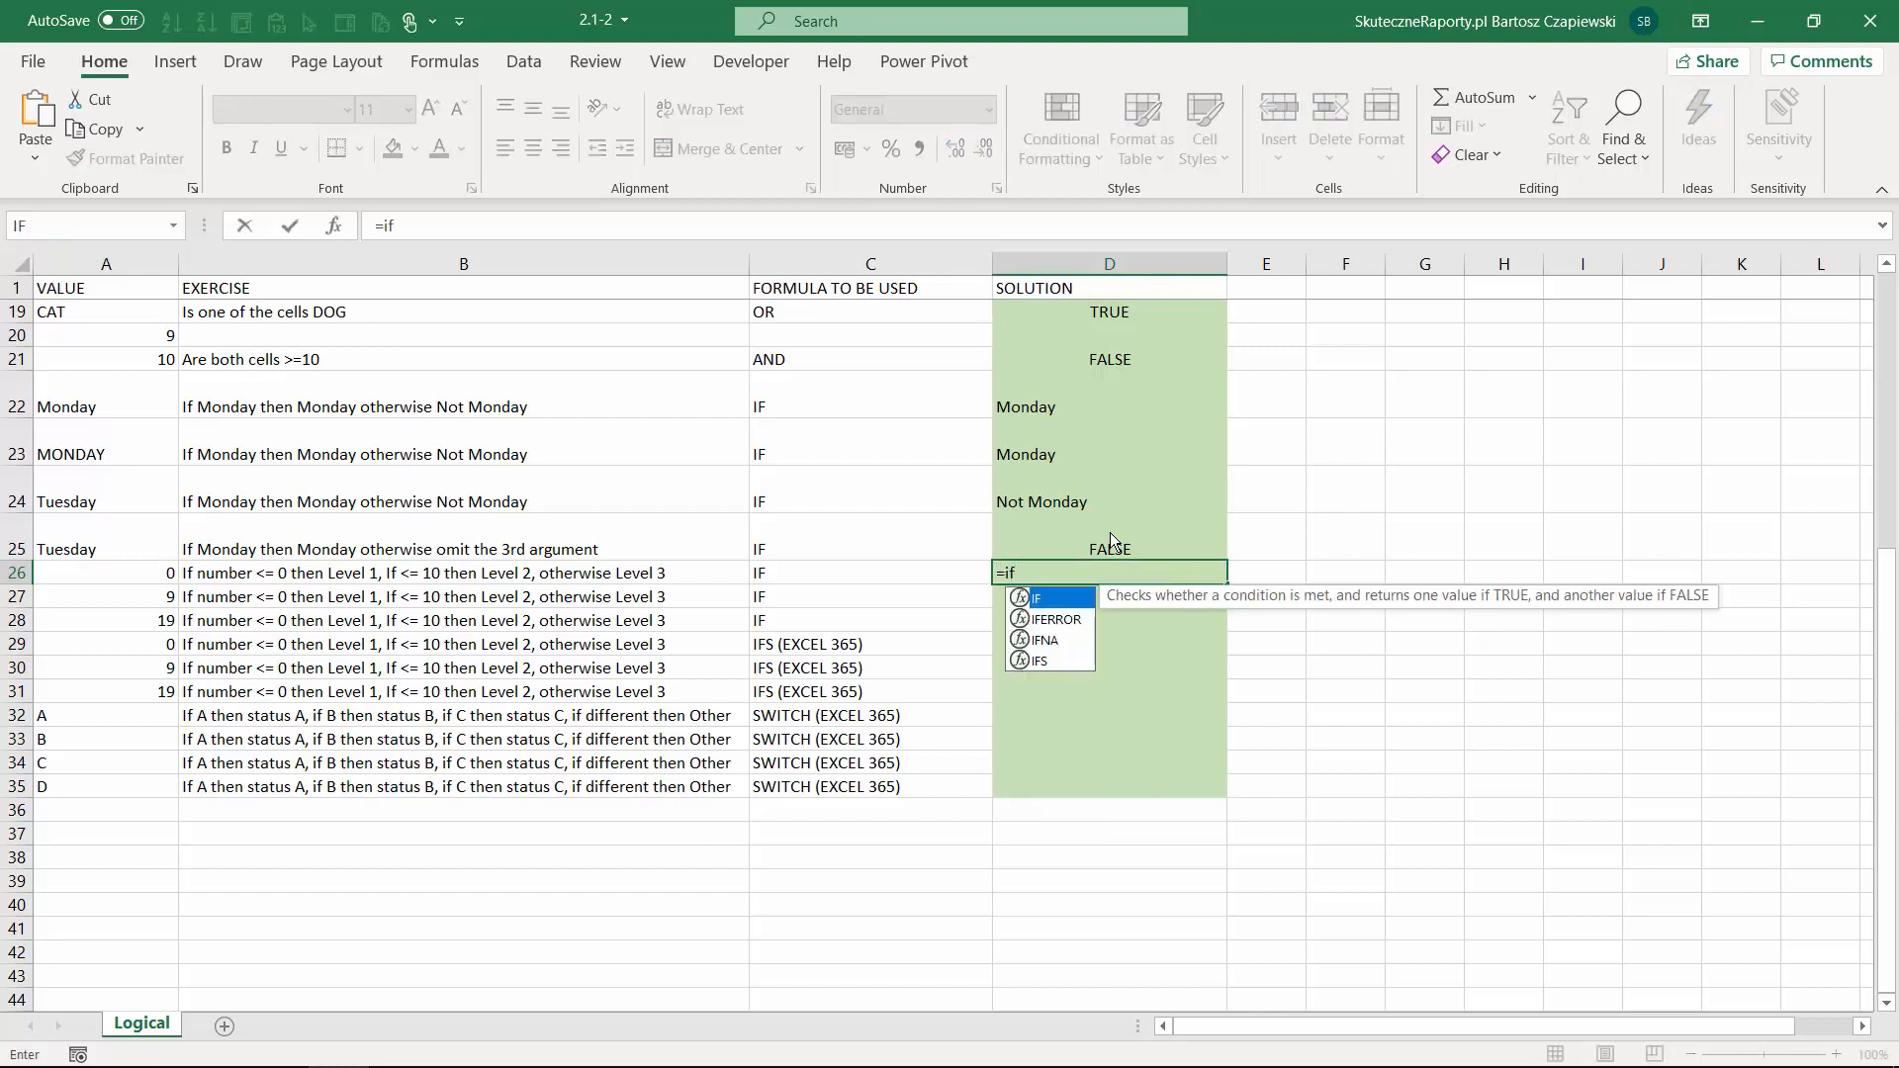
pyautogui.press('Tab')
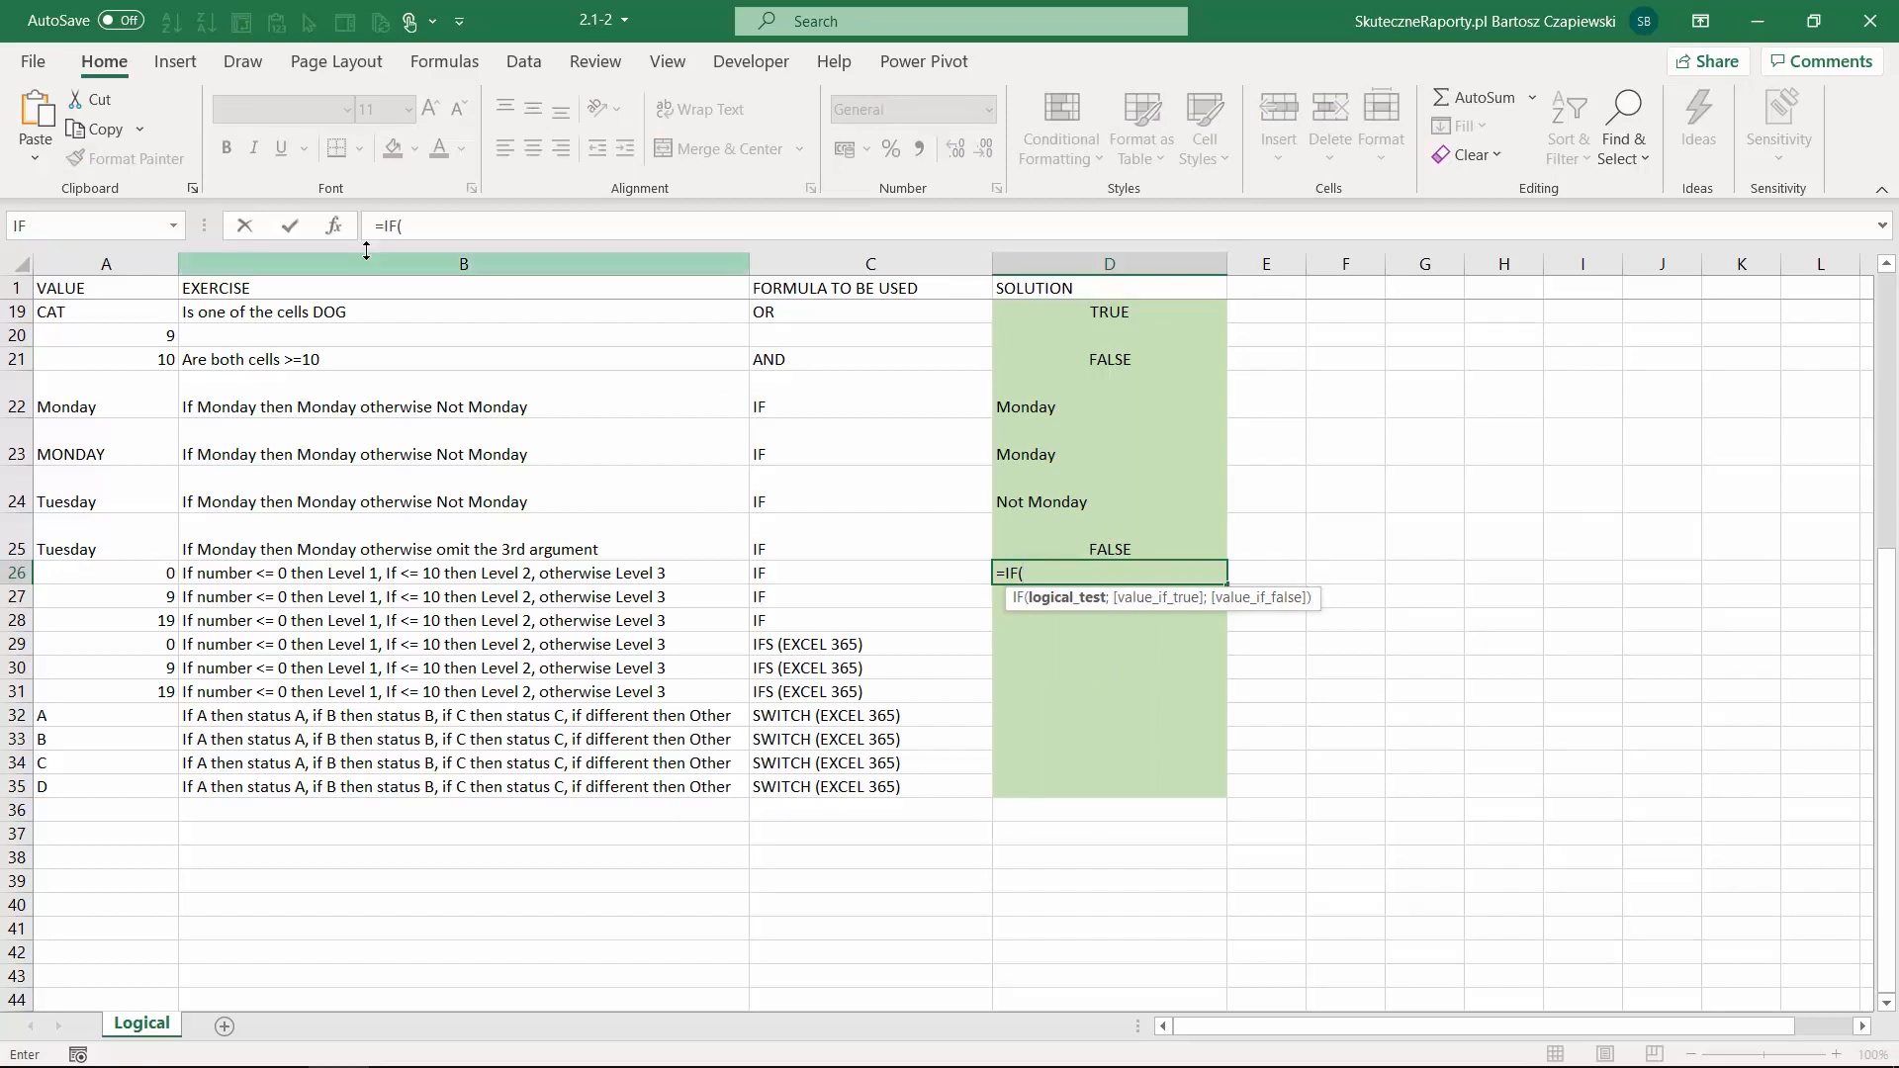
pyautogui.click(334, 226)
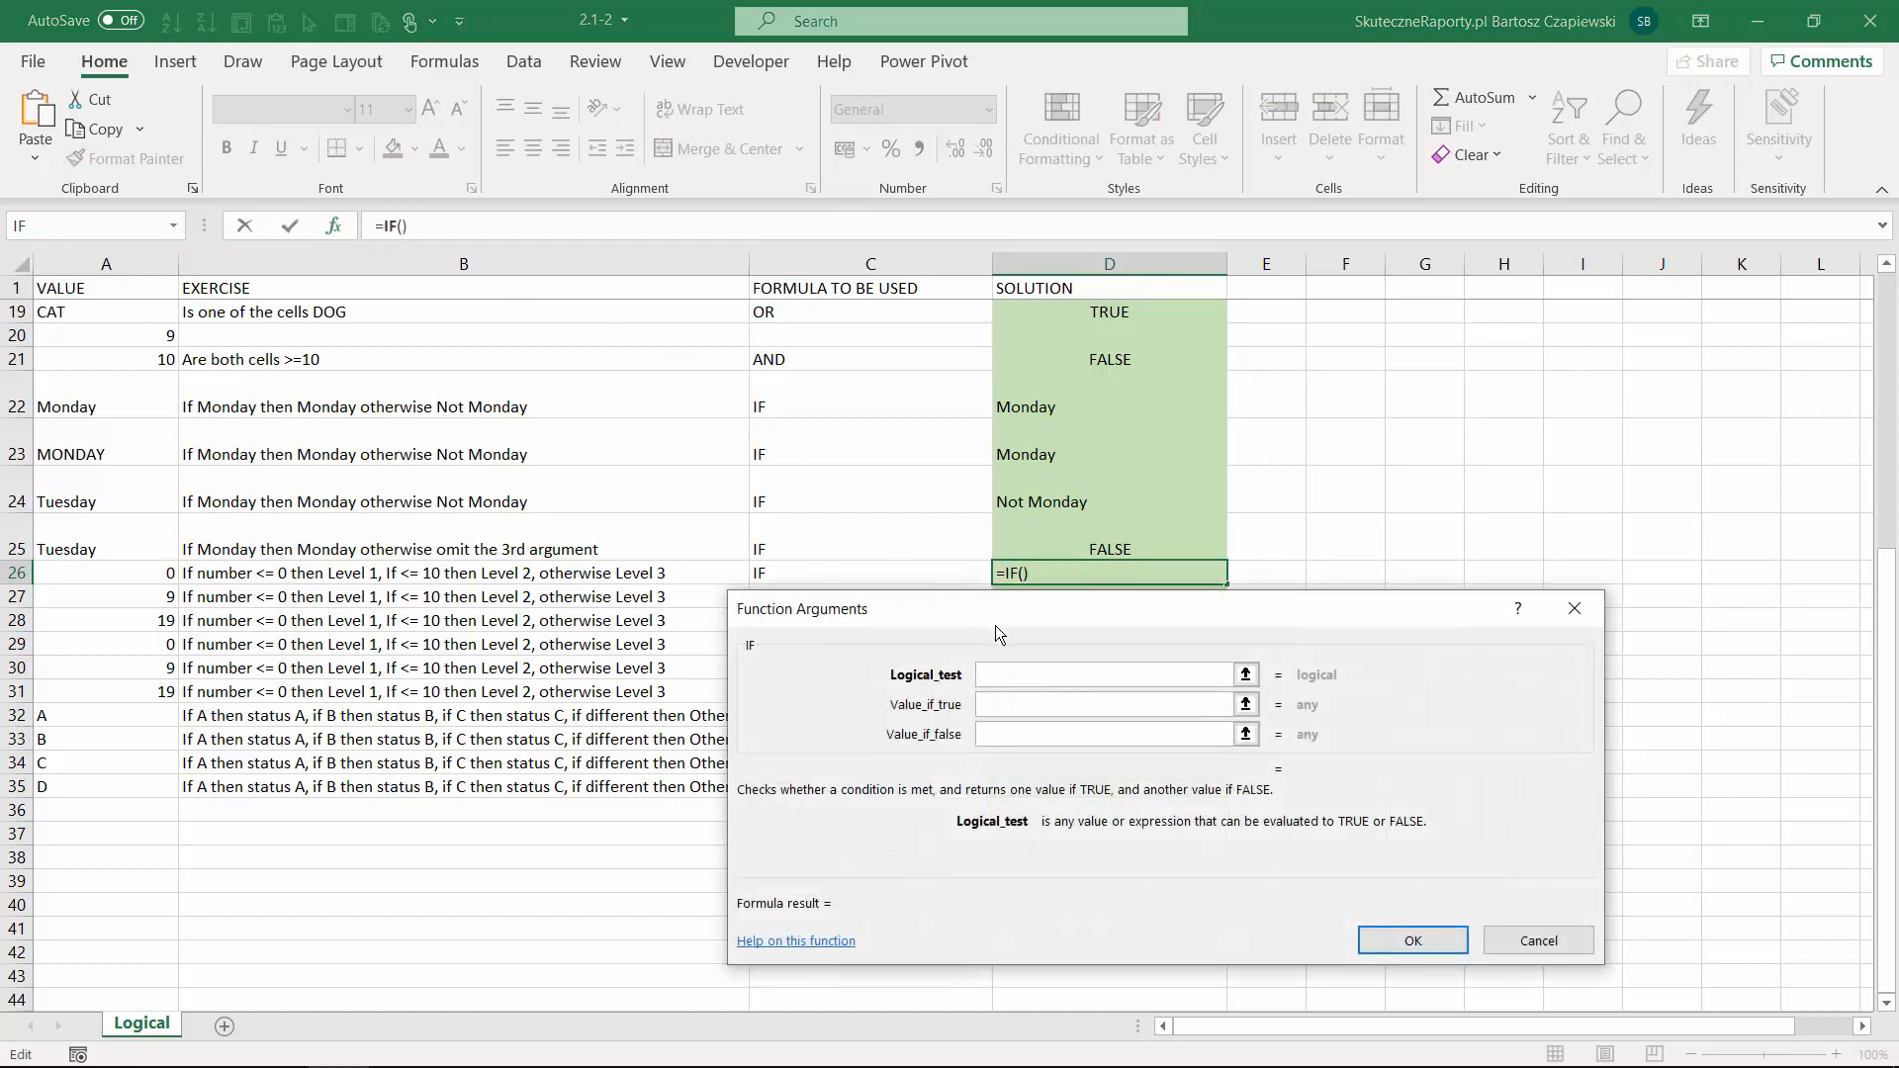
pyautogui.moveTo(1015, 629); pyautogui.dragTo(1019, 637)
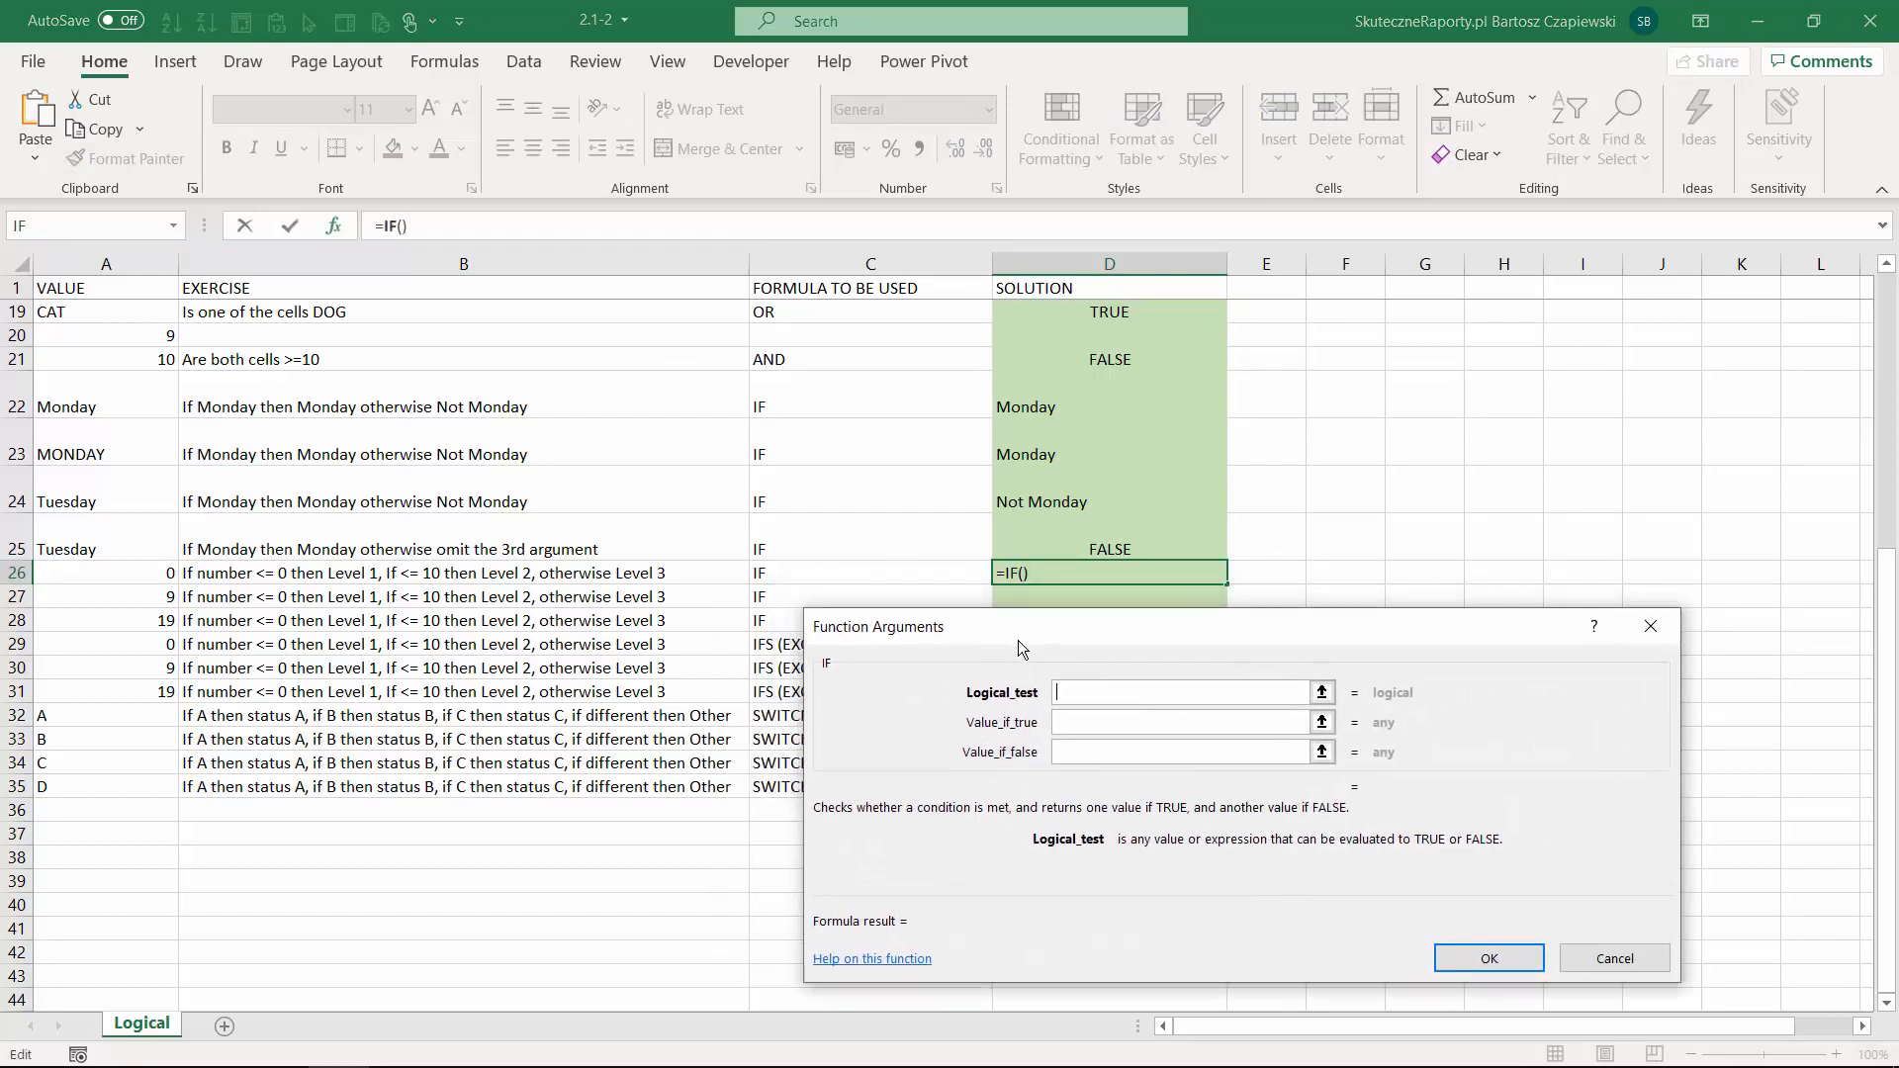
pyautogui.click(157, 574)
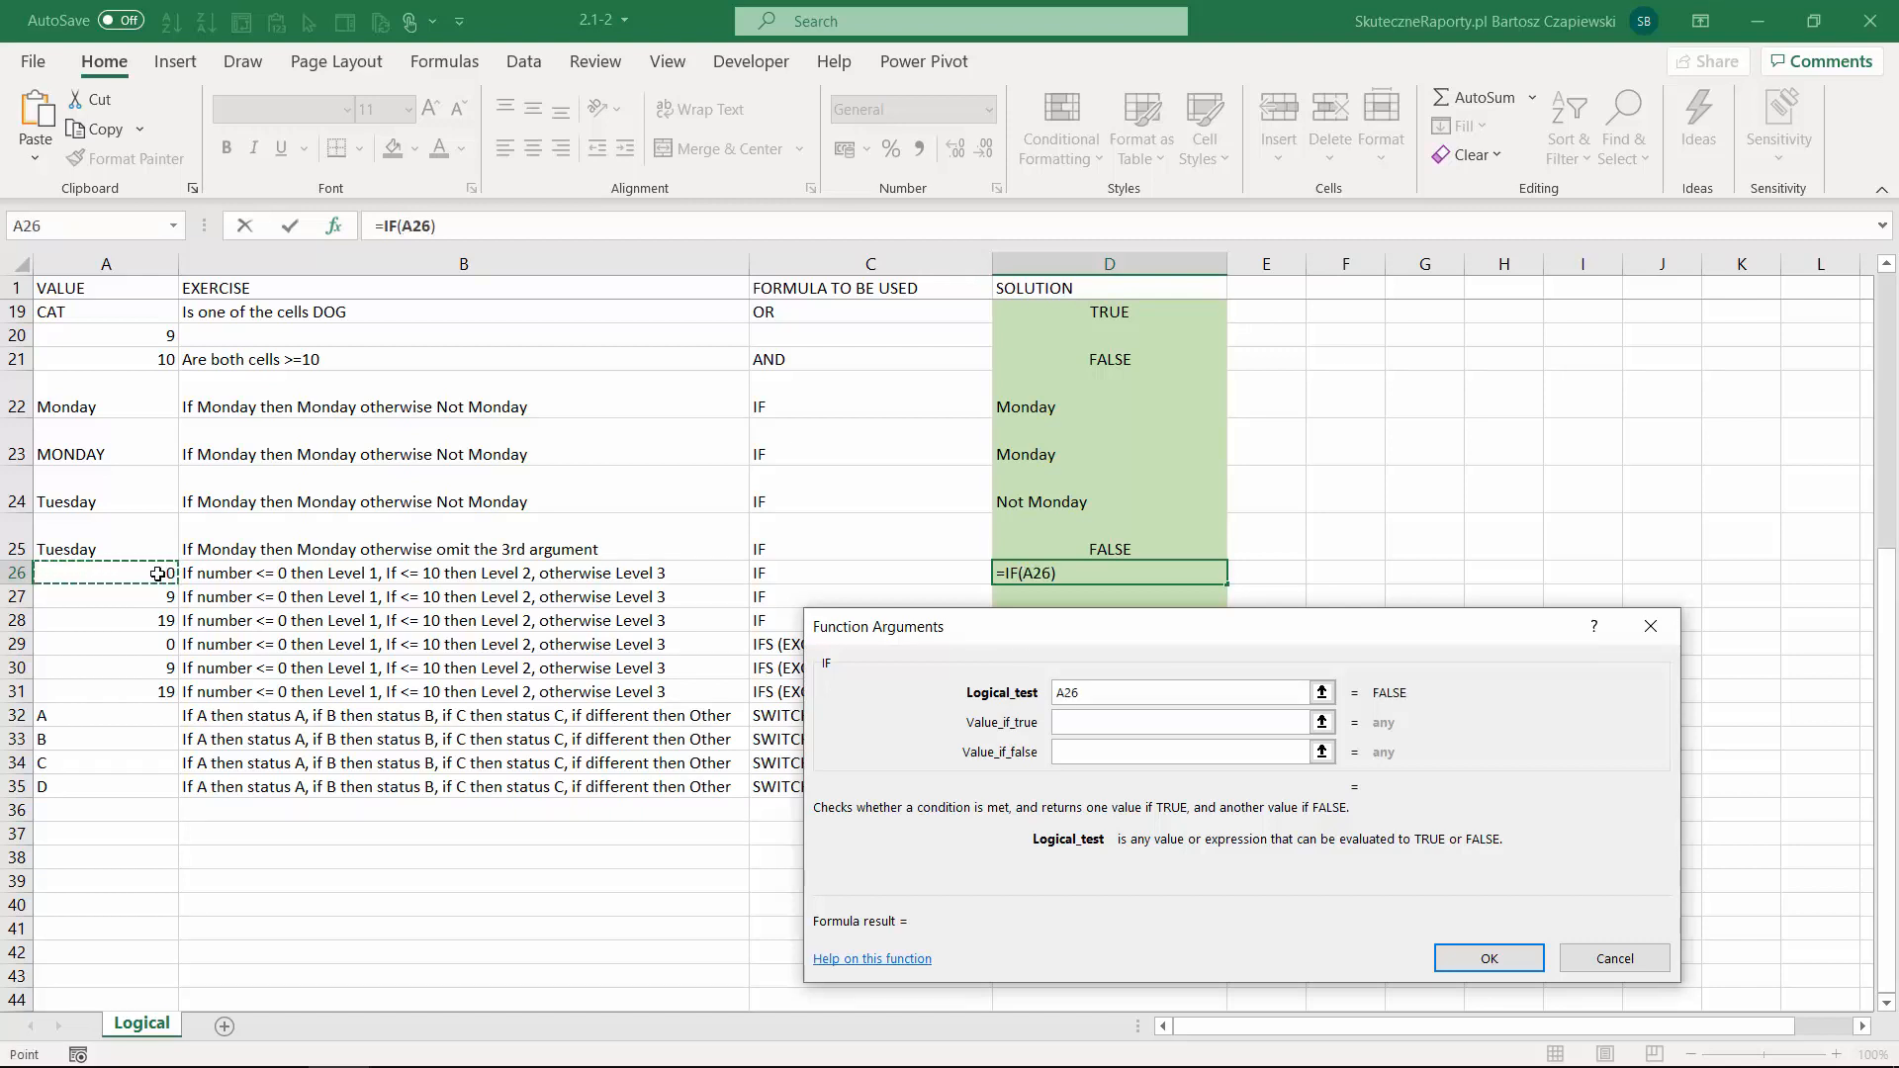
pyautogui.write('<=0')
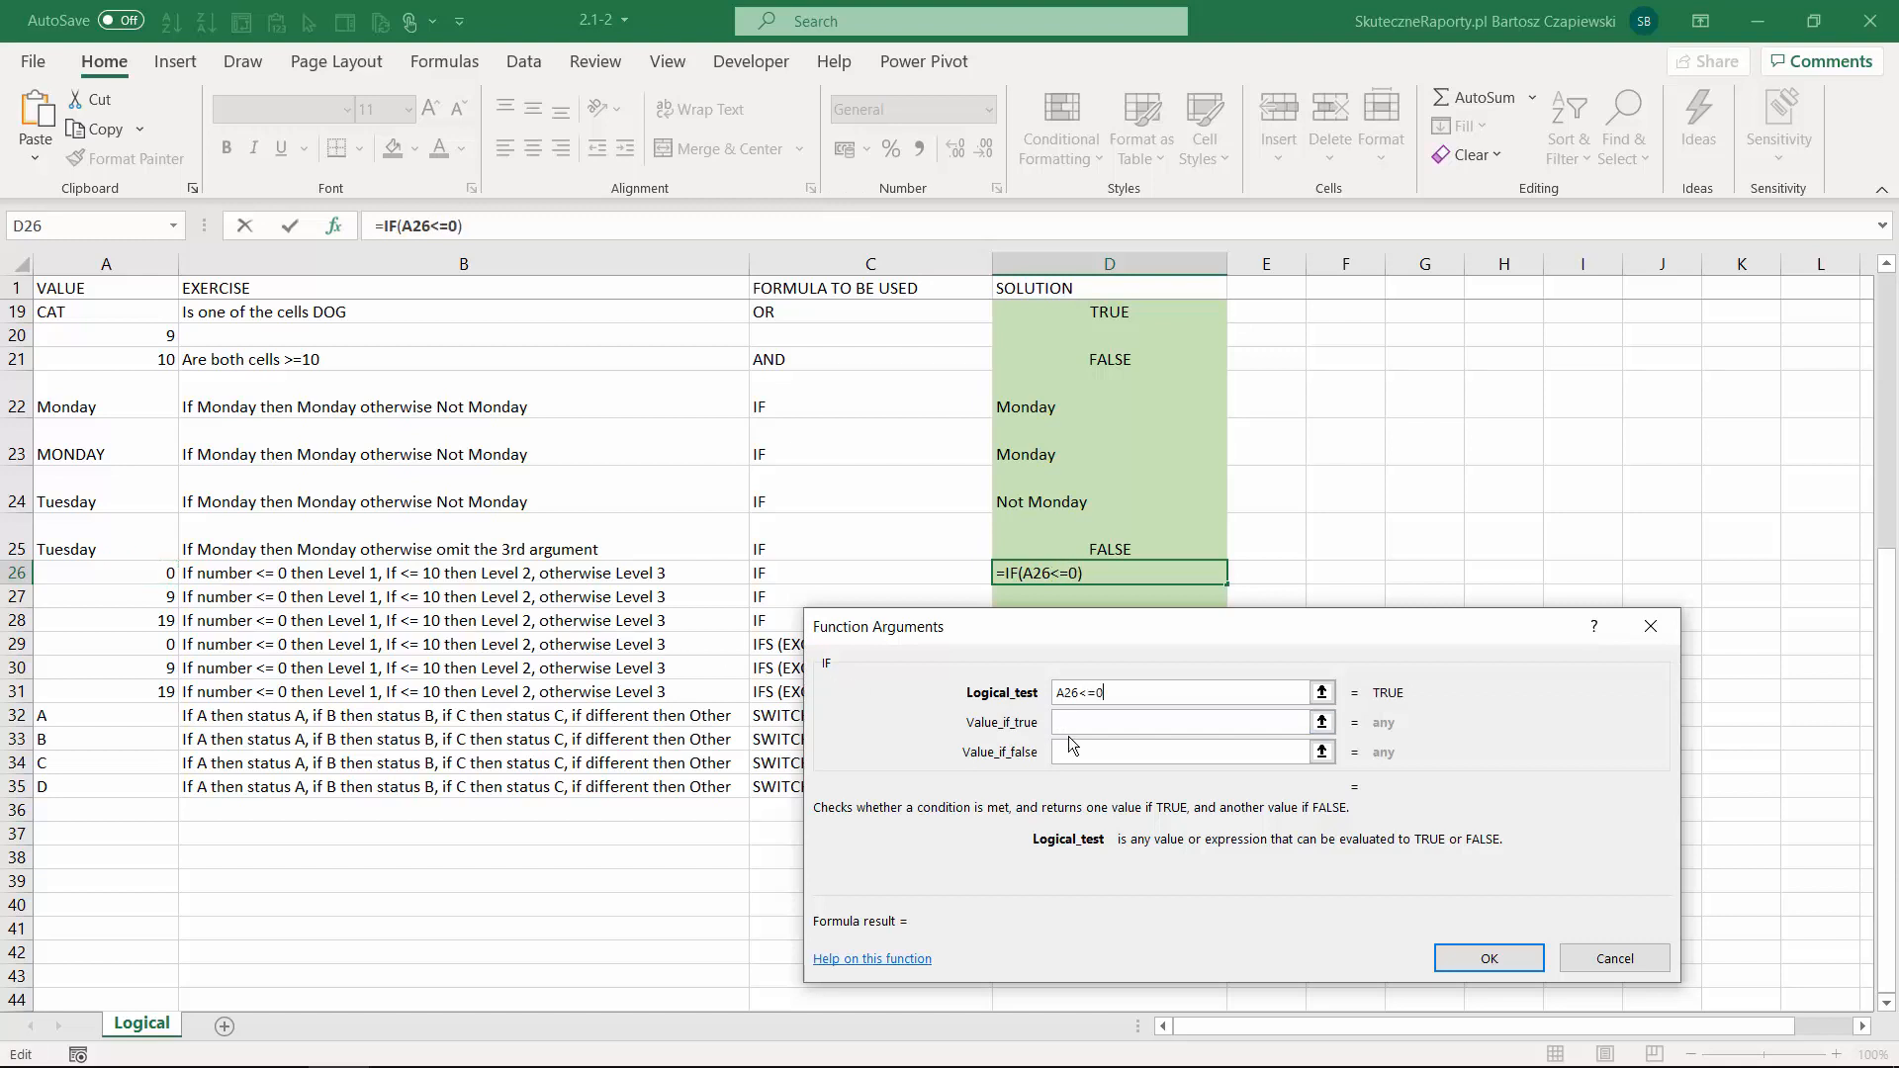
# Complete the D26 IF with "Level 1" when true and "Else" when false, and copy it down to D28.
pyautogui.press('Tab')
pyautogui.write('Level `1')
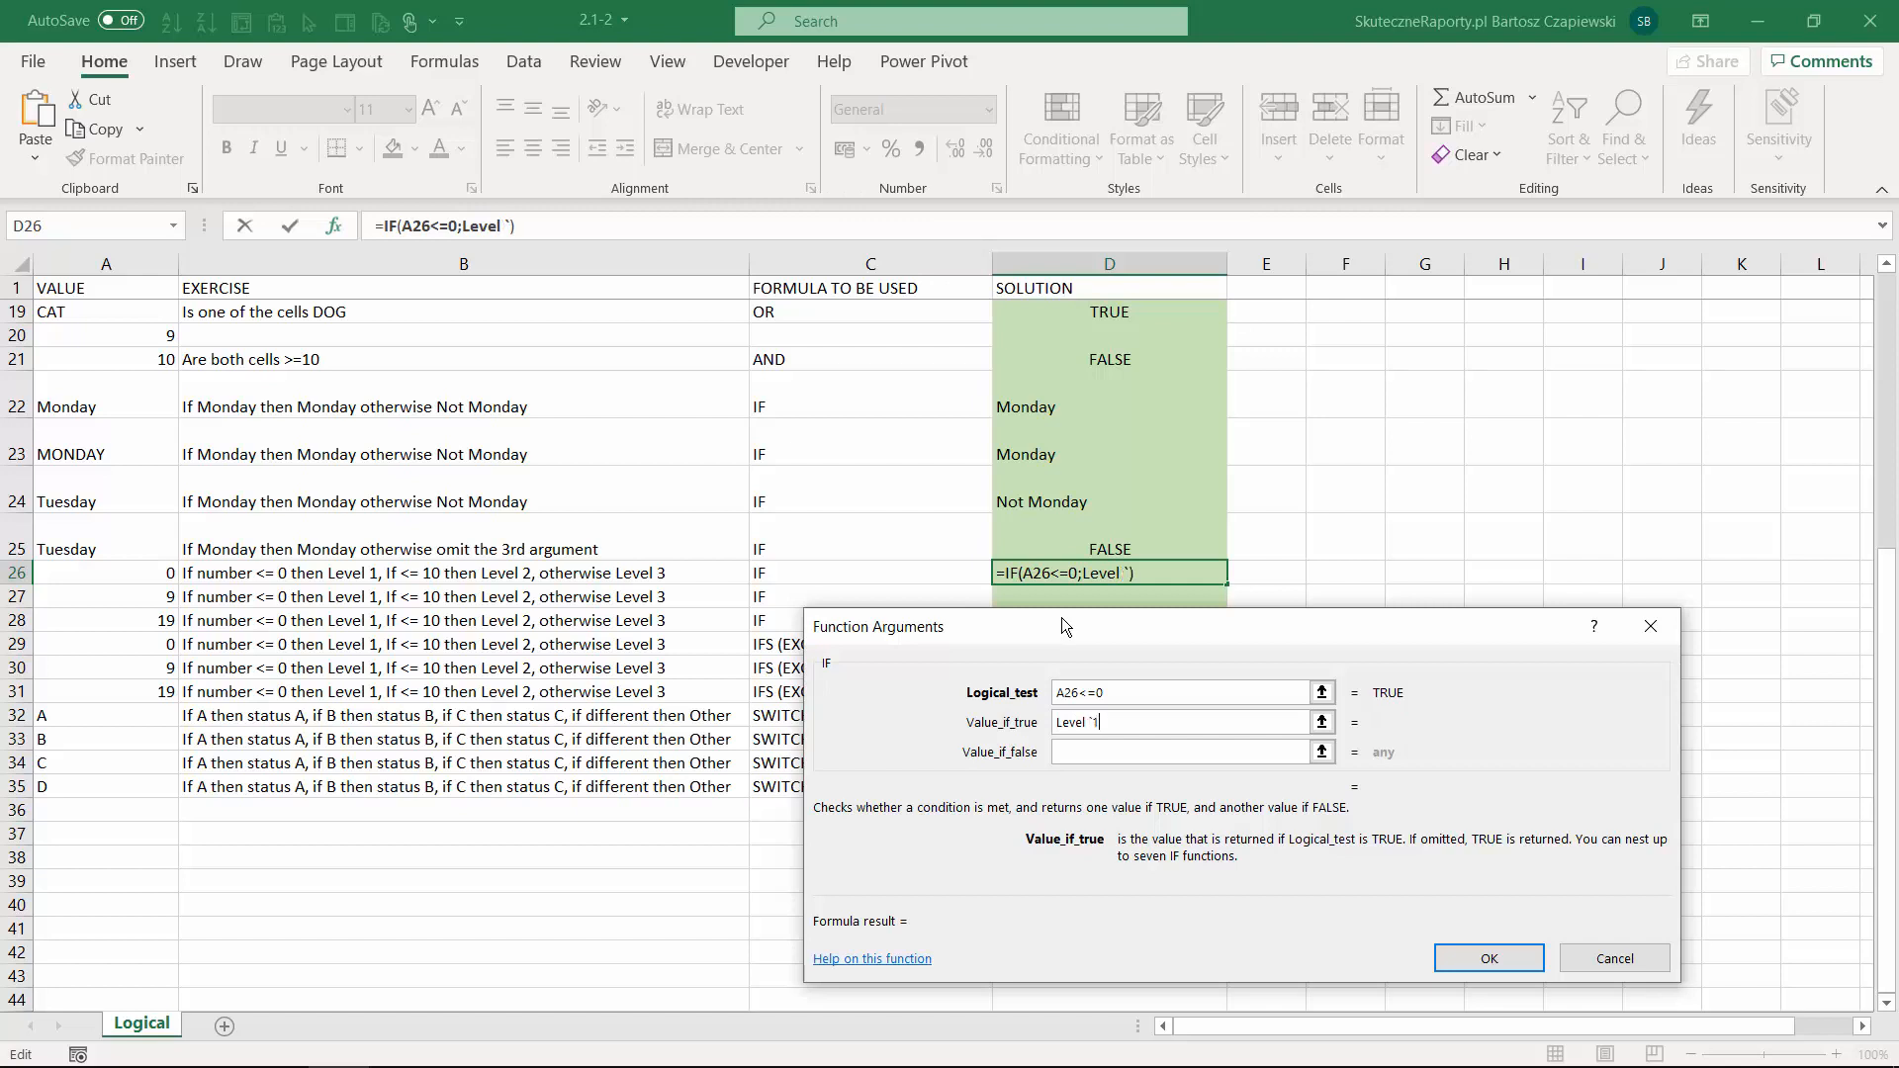
pyautogui.press('BackSpace')
pyautogui.press('BackSpace')
pyautogui.write('1')
pyautogui.click(1073, 753)
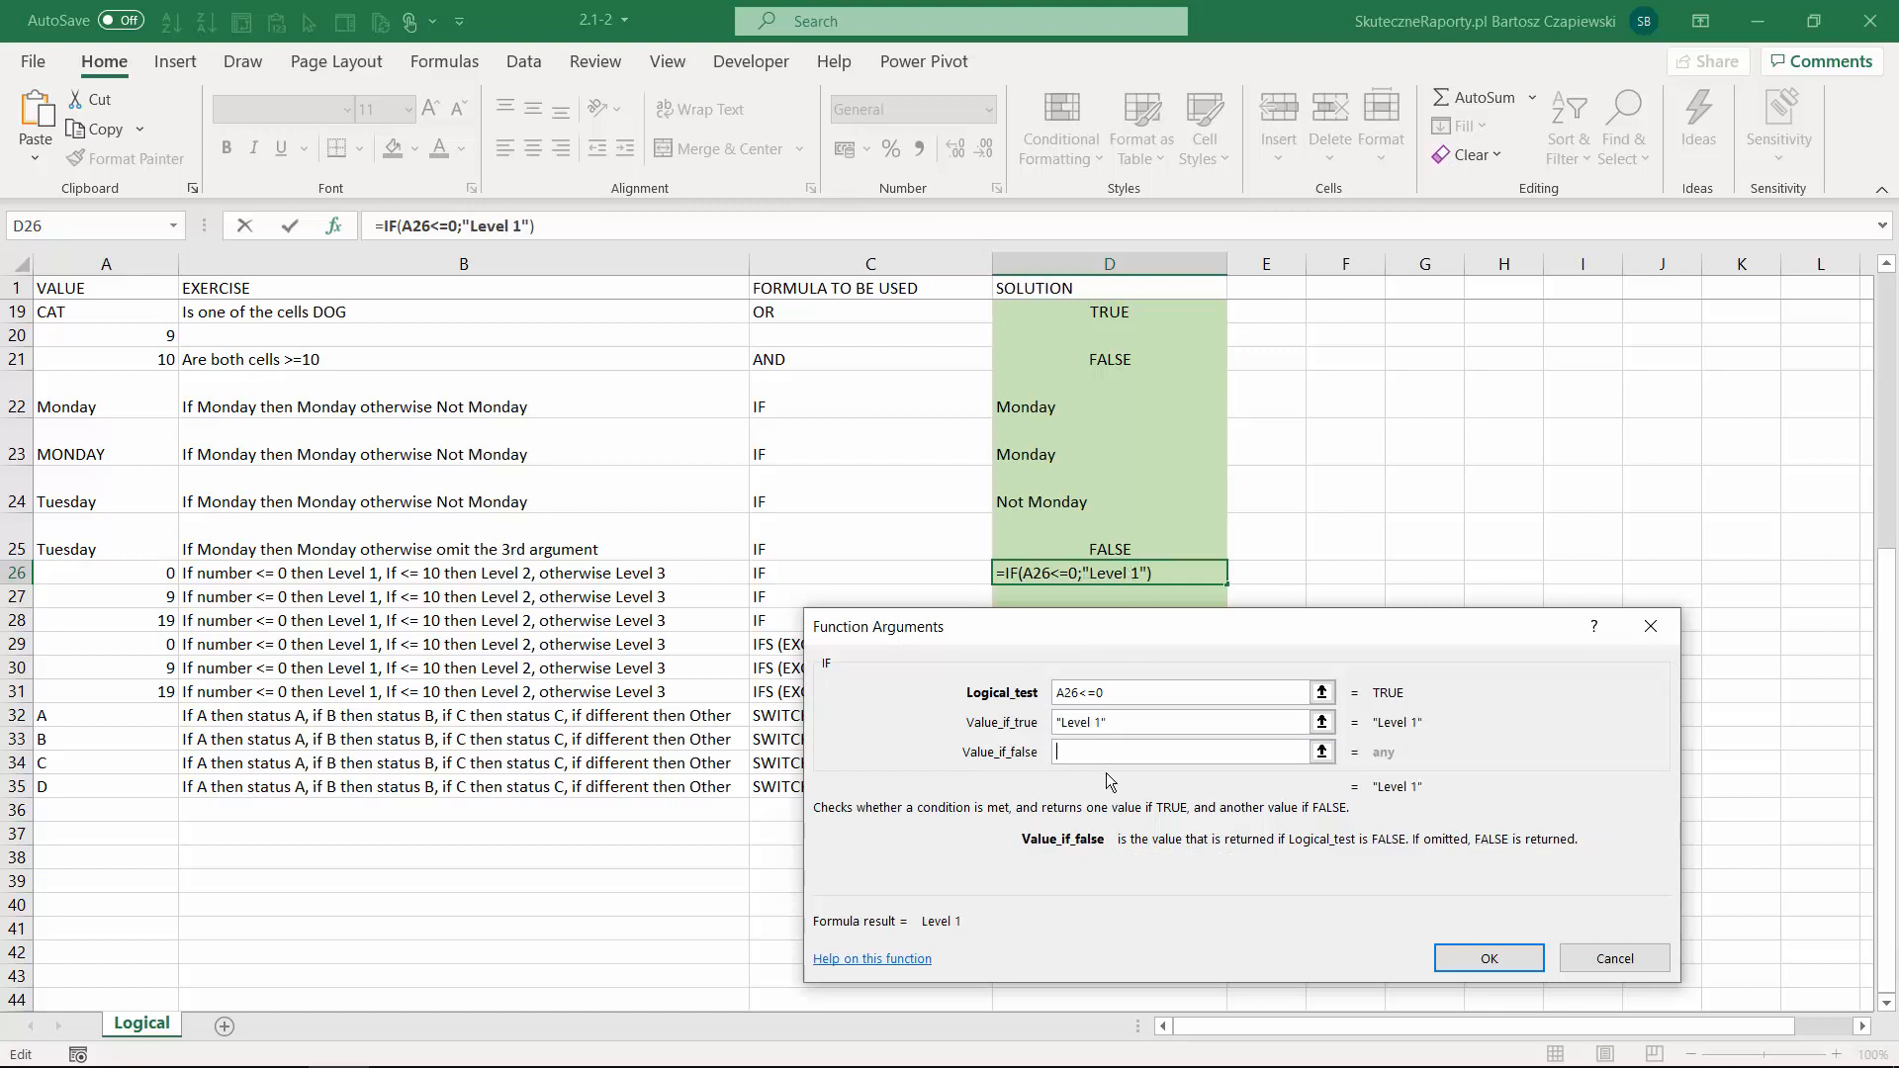
pyautogui.write('Else')
pyautogui.click(1487, 957)
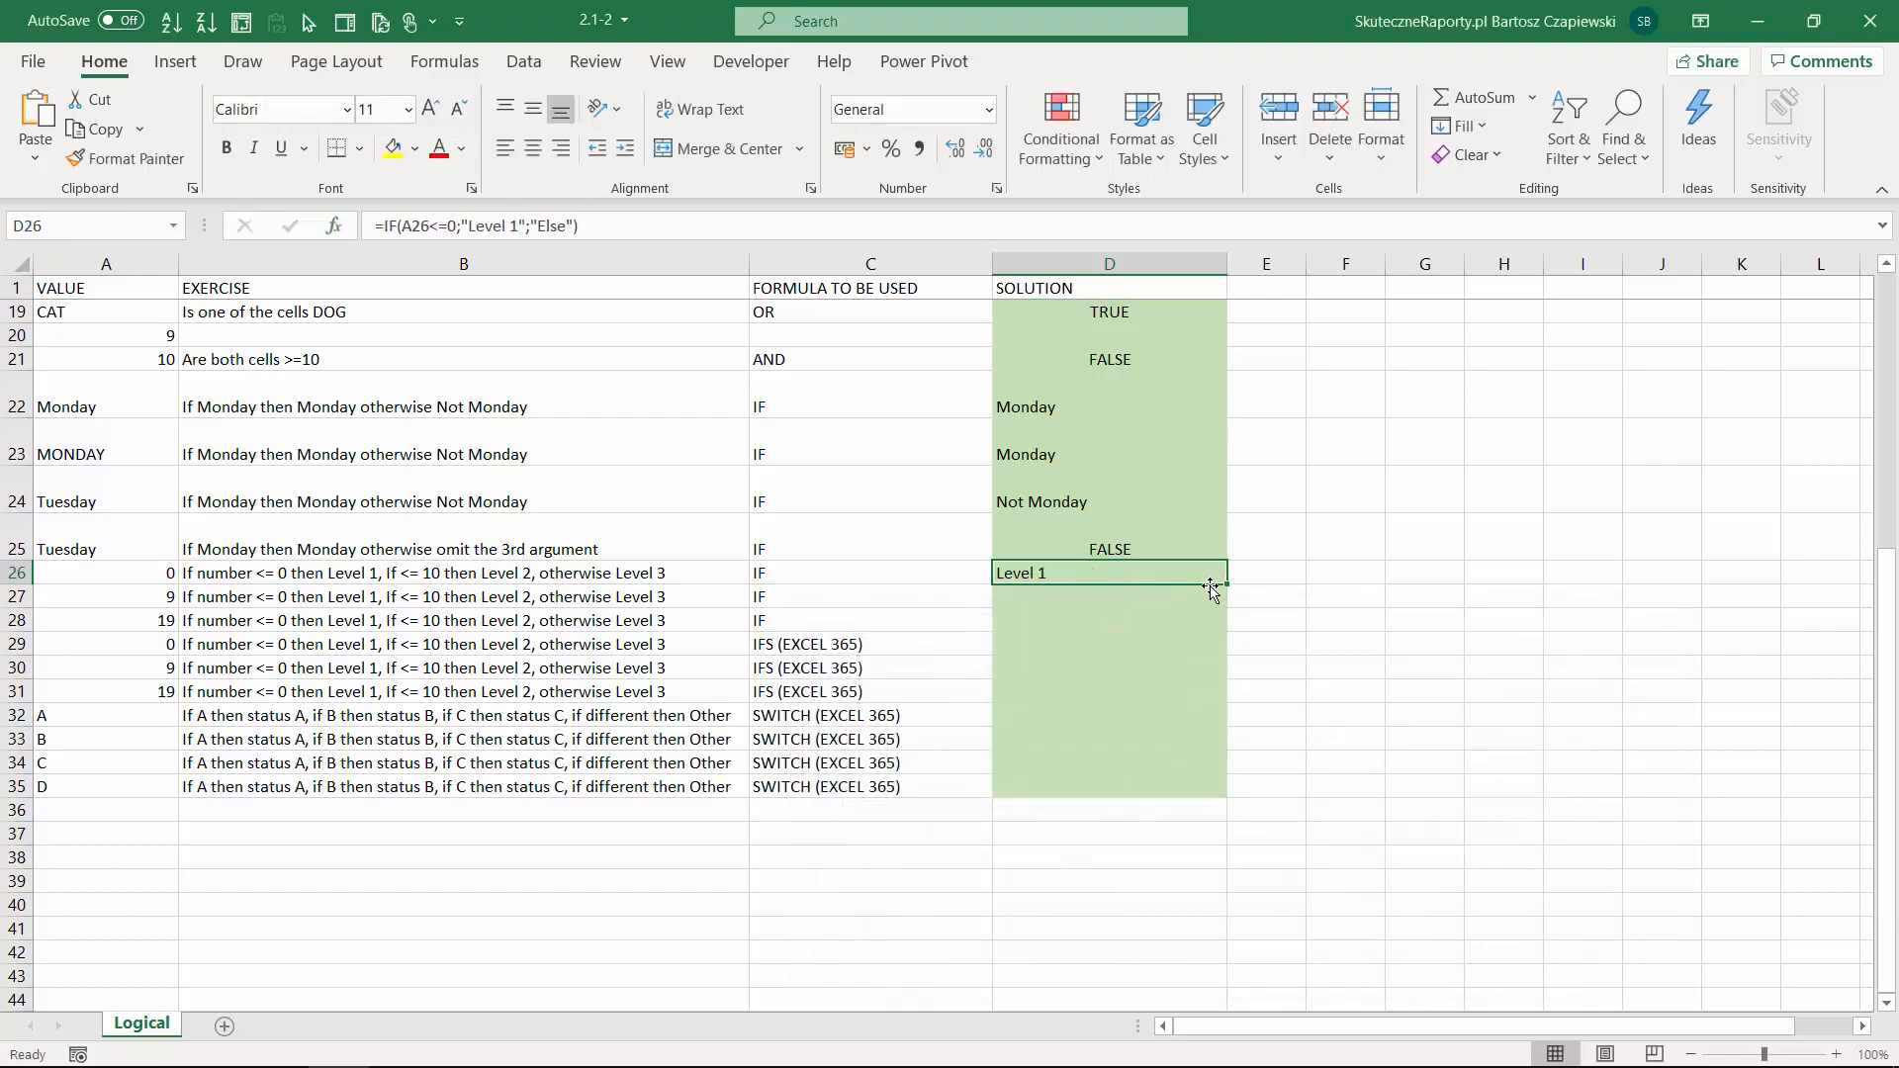
pyautogui.moveTo(1211, 585); pyautogui.dragTo(1202, 633)
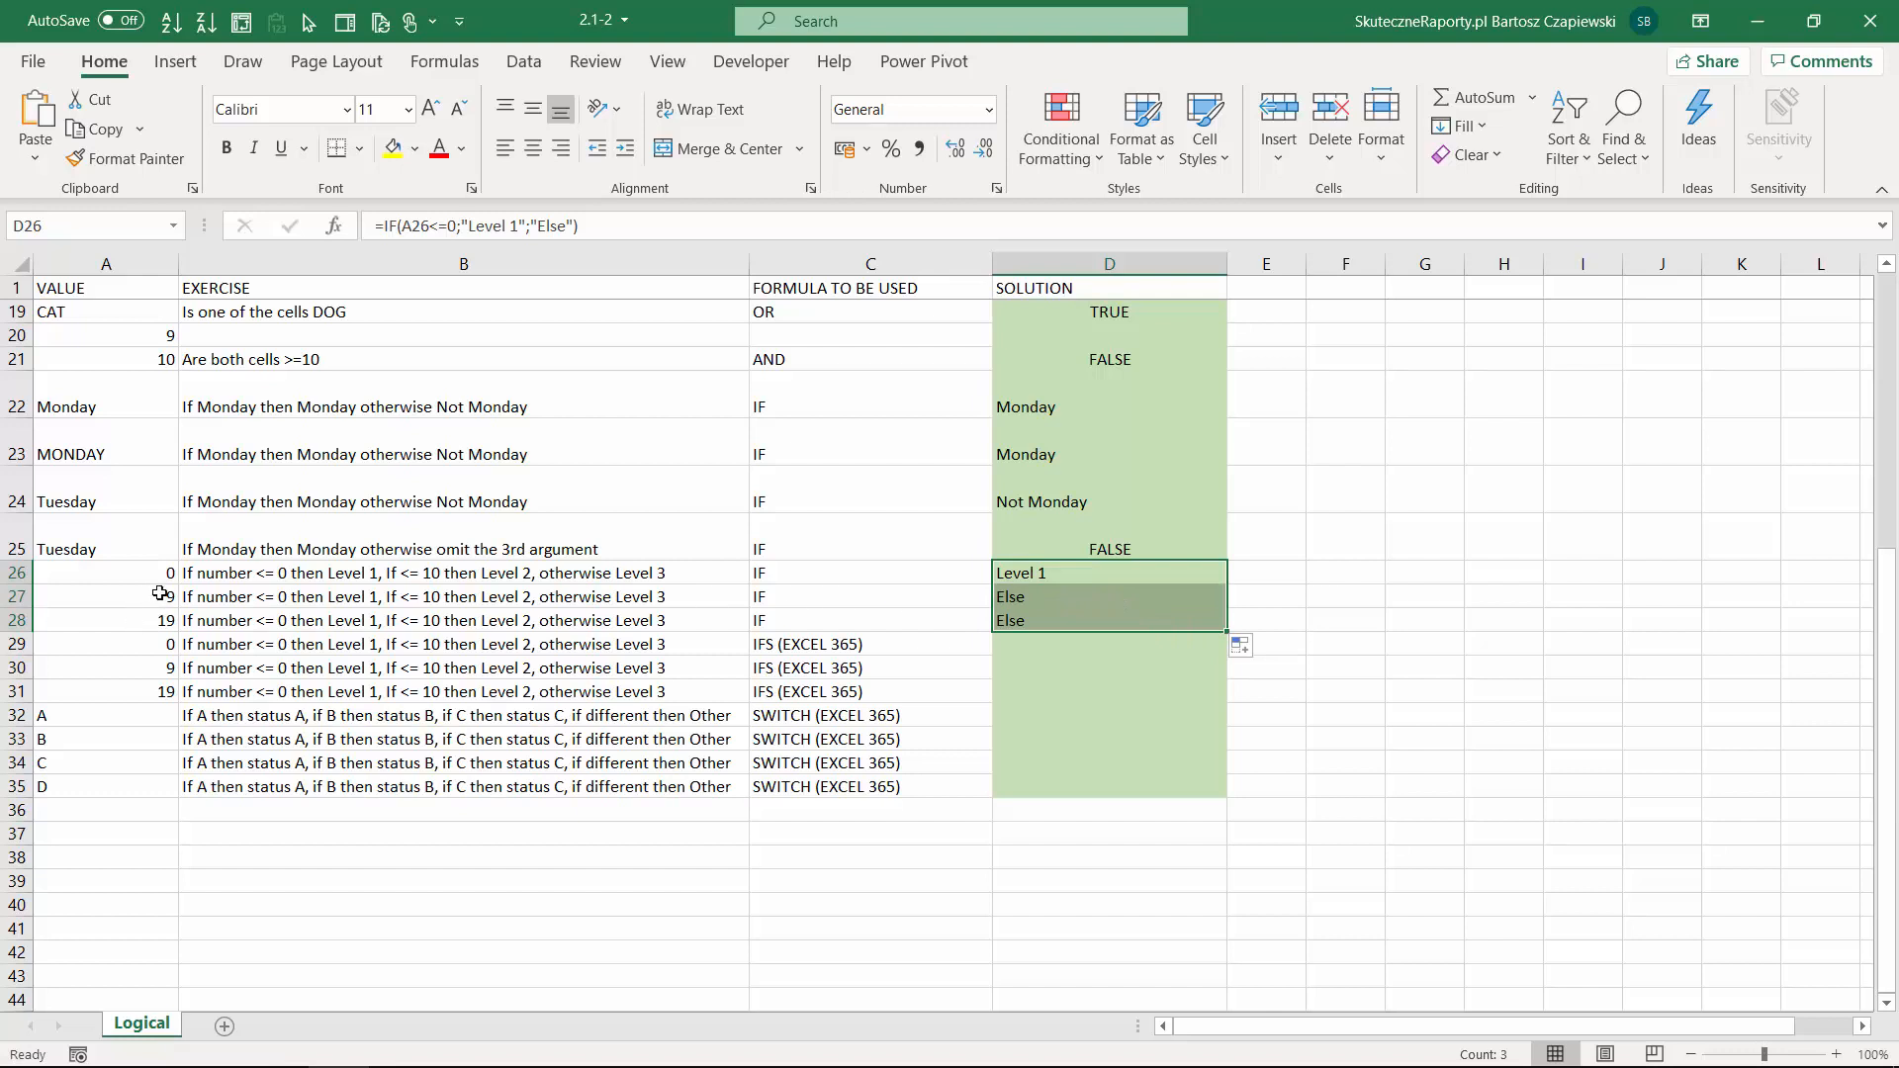
# Enter =IF(A26<=10;"Level 2";"Level 3") in helper cell E26 and copy it down to E28.
pyautogui.click(1263, 577)
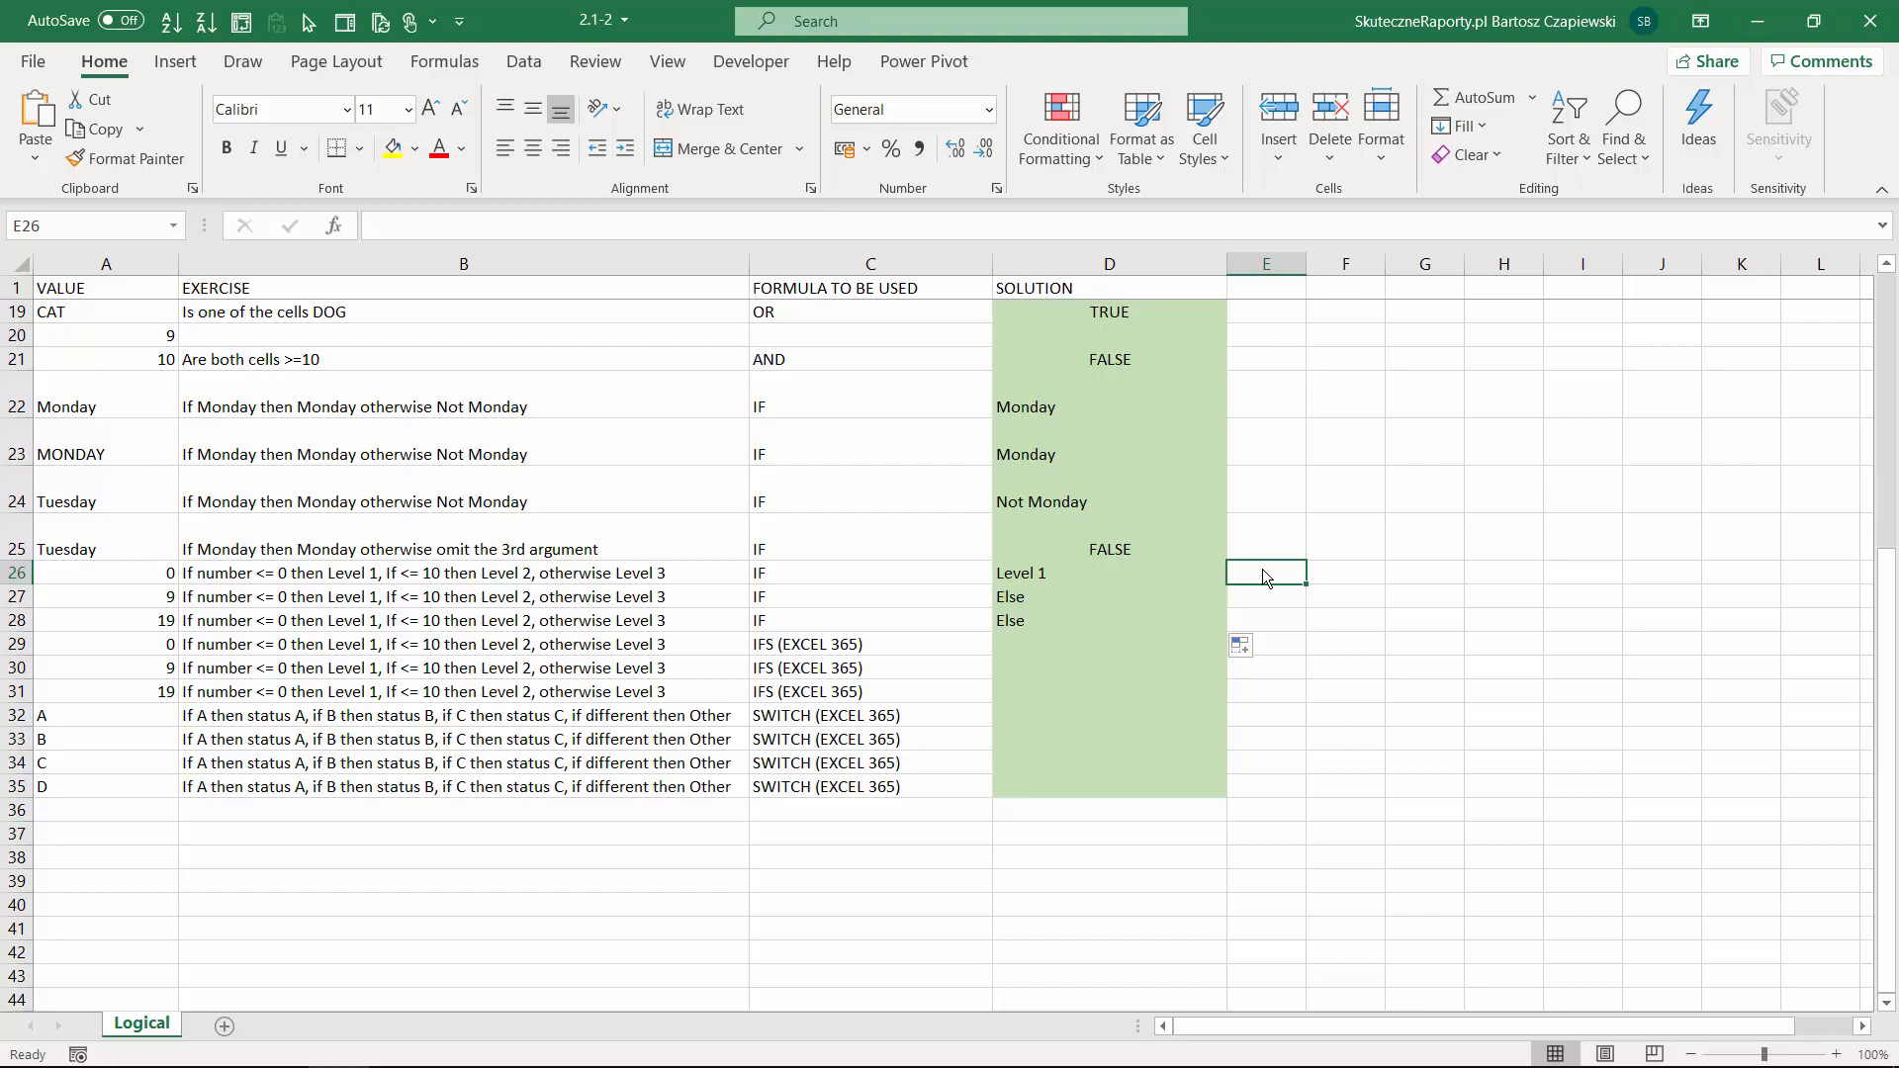
pyautogui.write('=if')
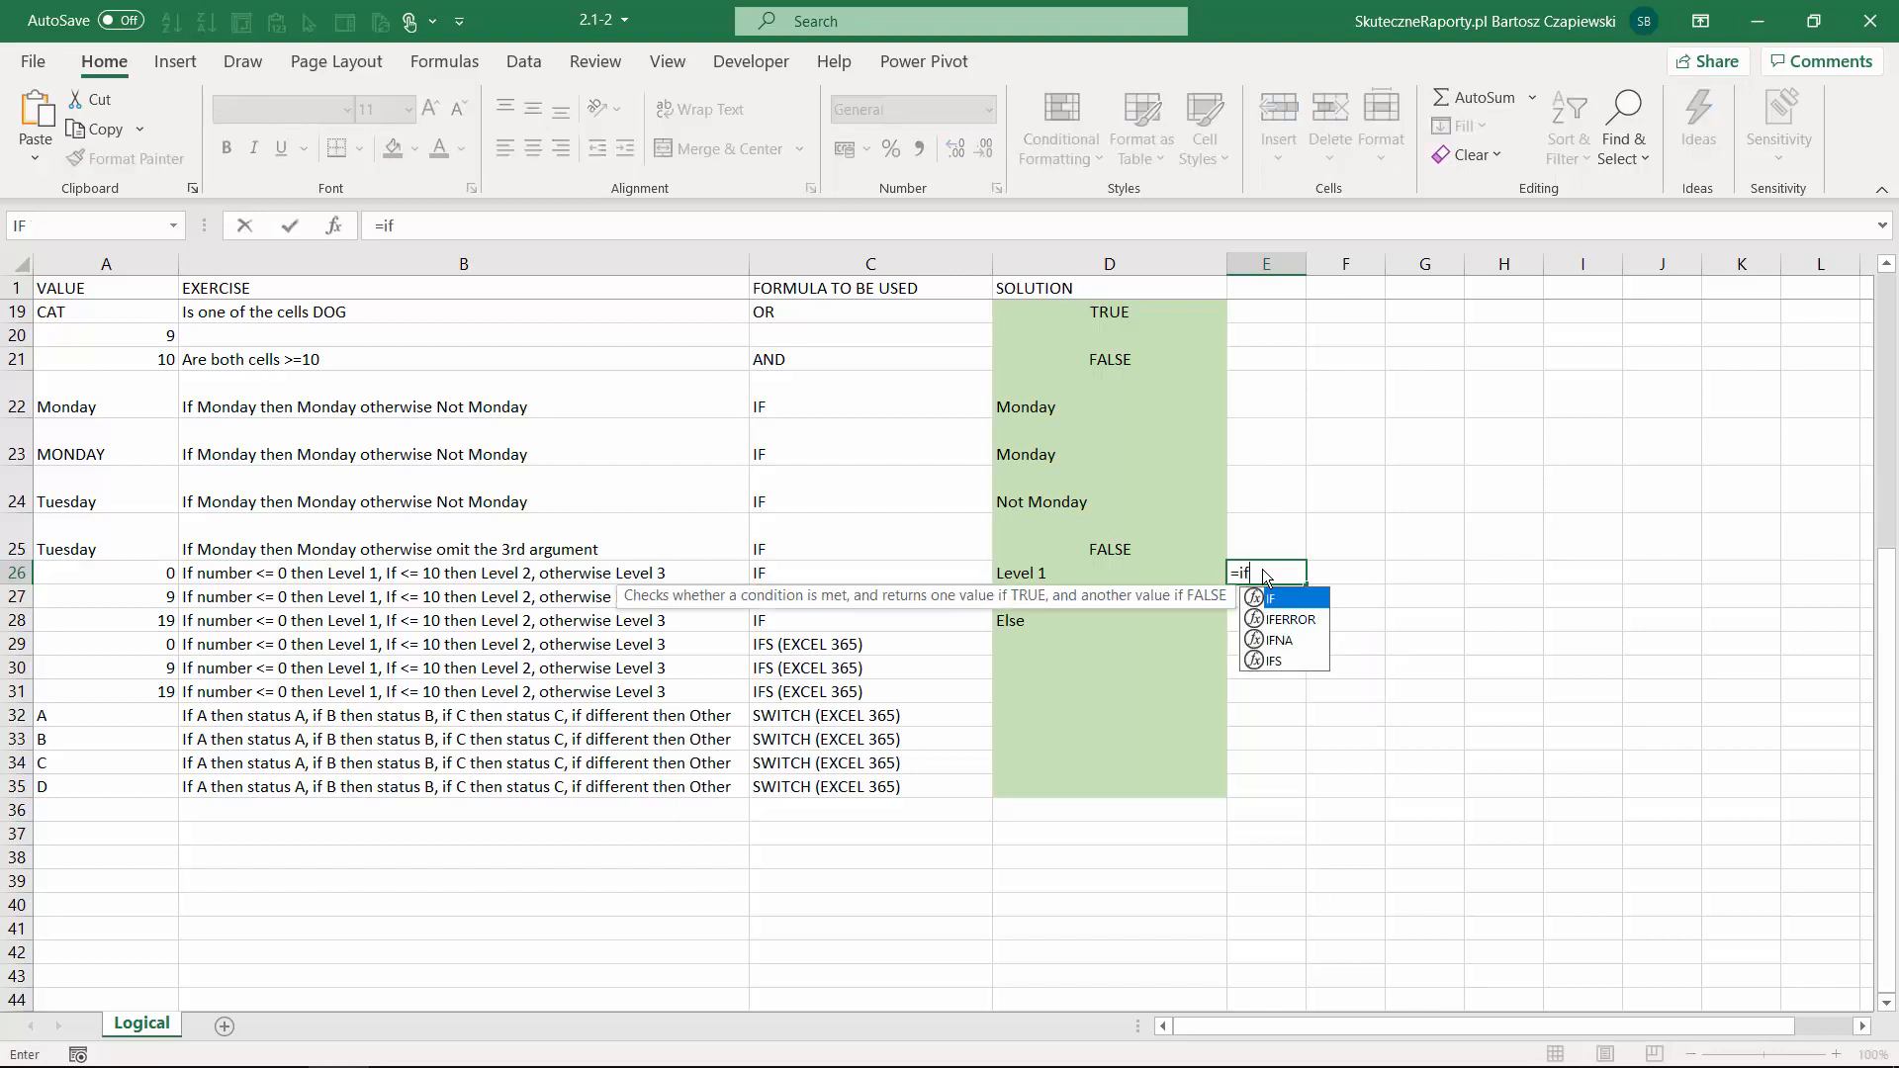
pyautogui.press('Tab')
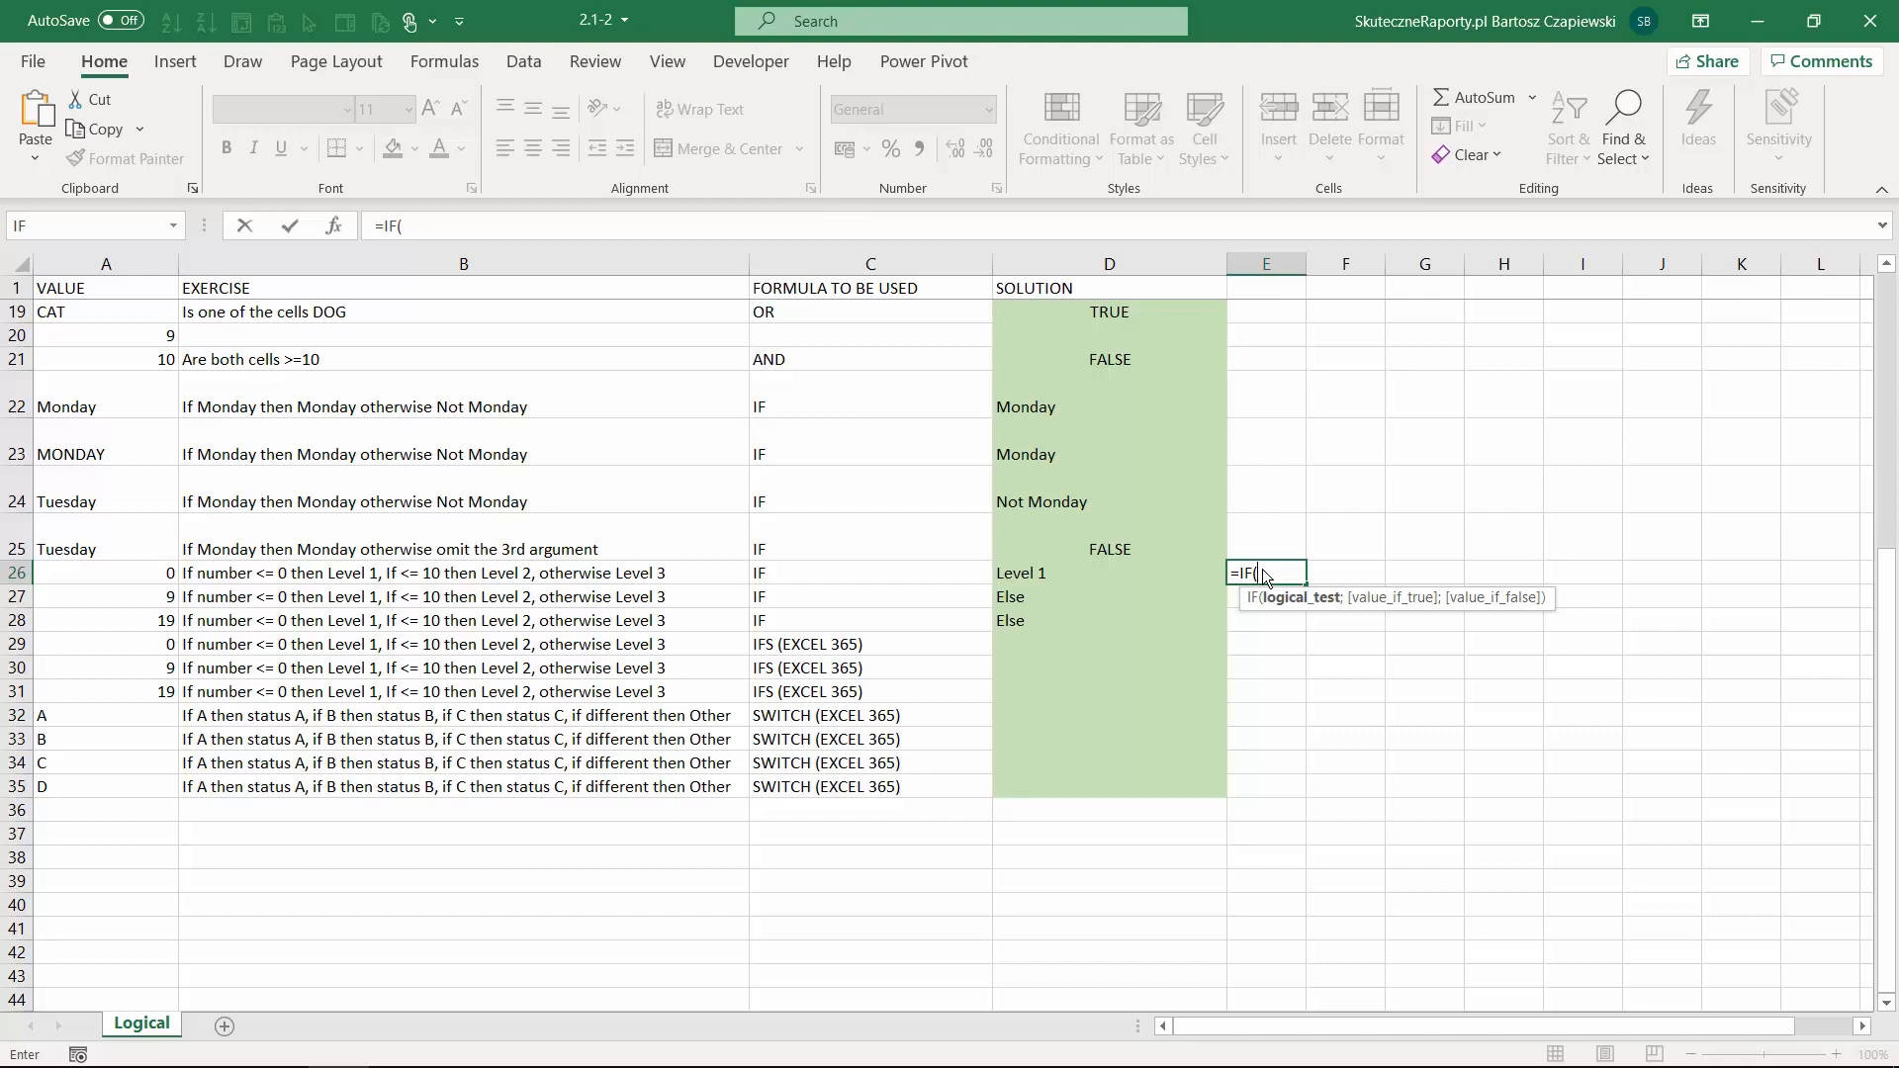
pyautogui.click(150, 574)
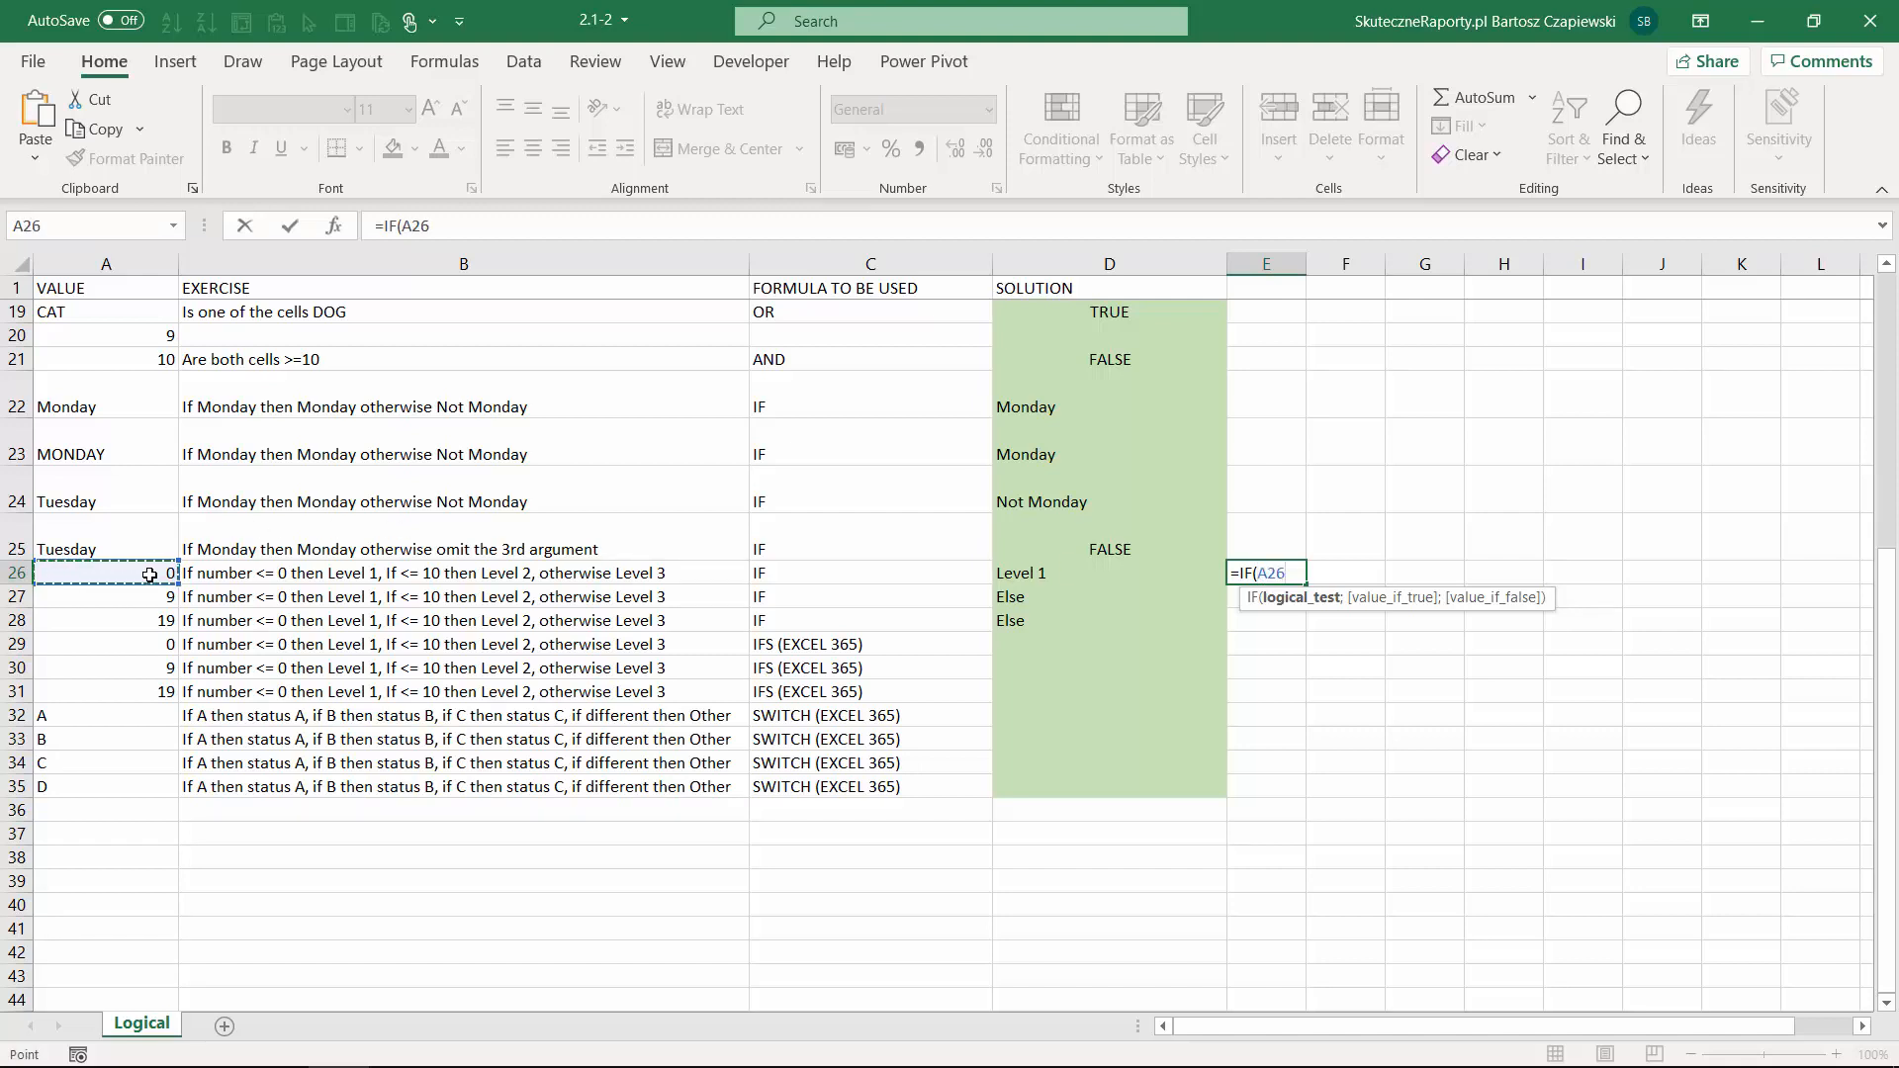
pyautogui.write('<=10;"Le')
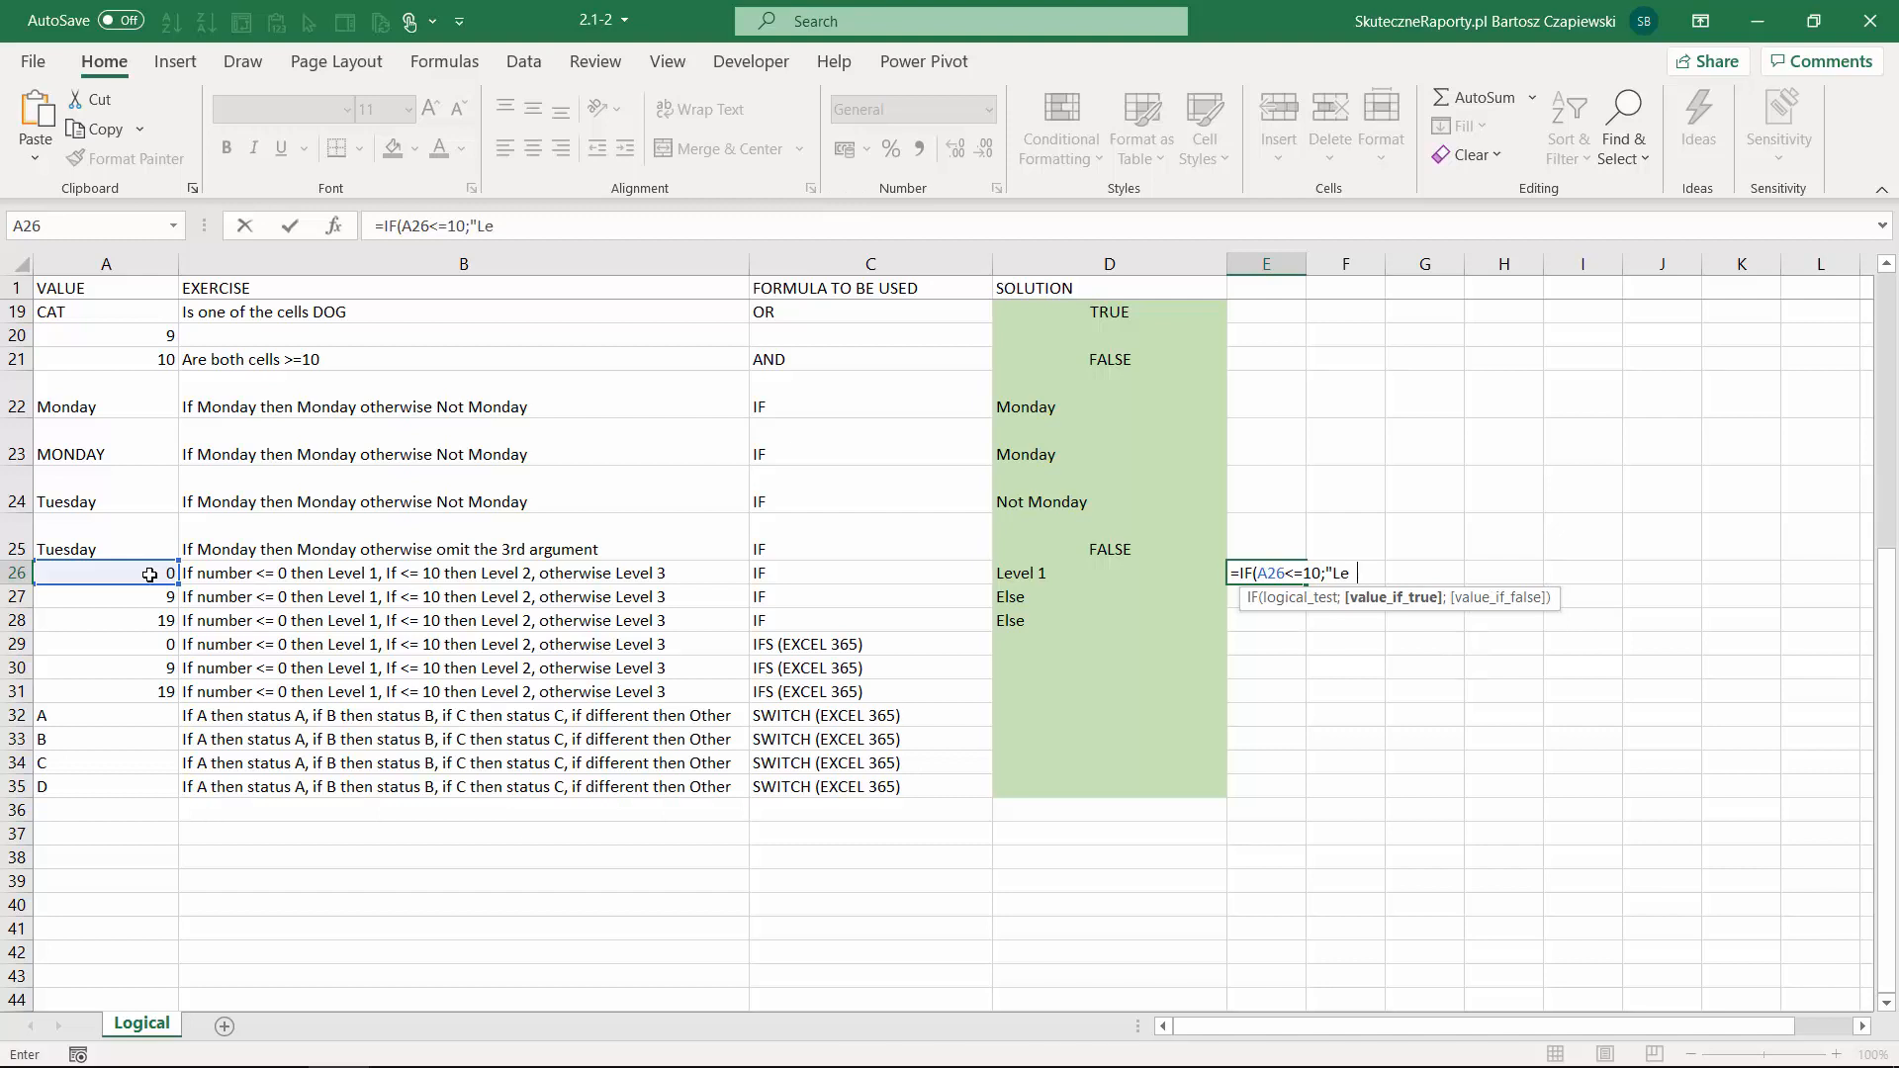
pyautogui.write('vel 2";')
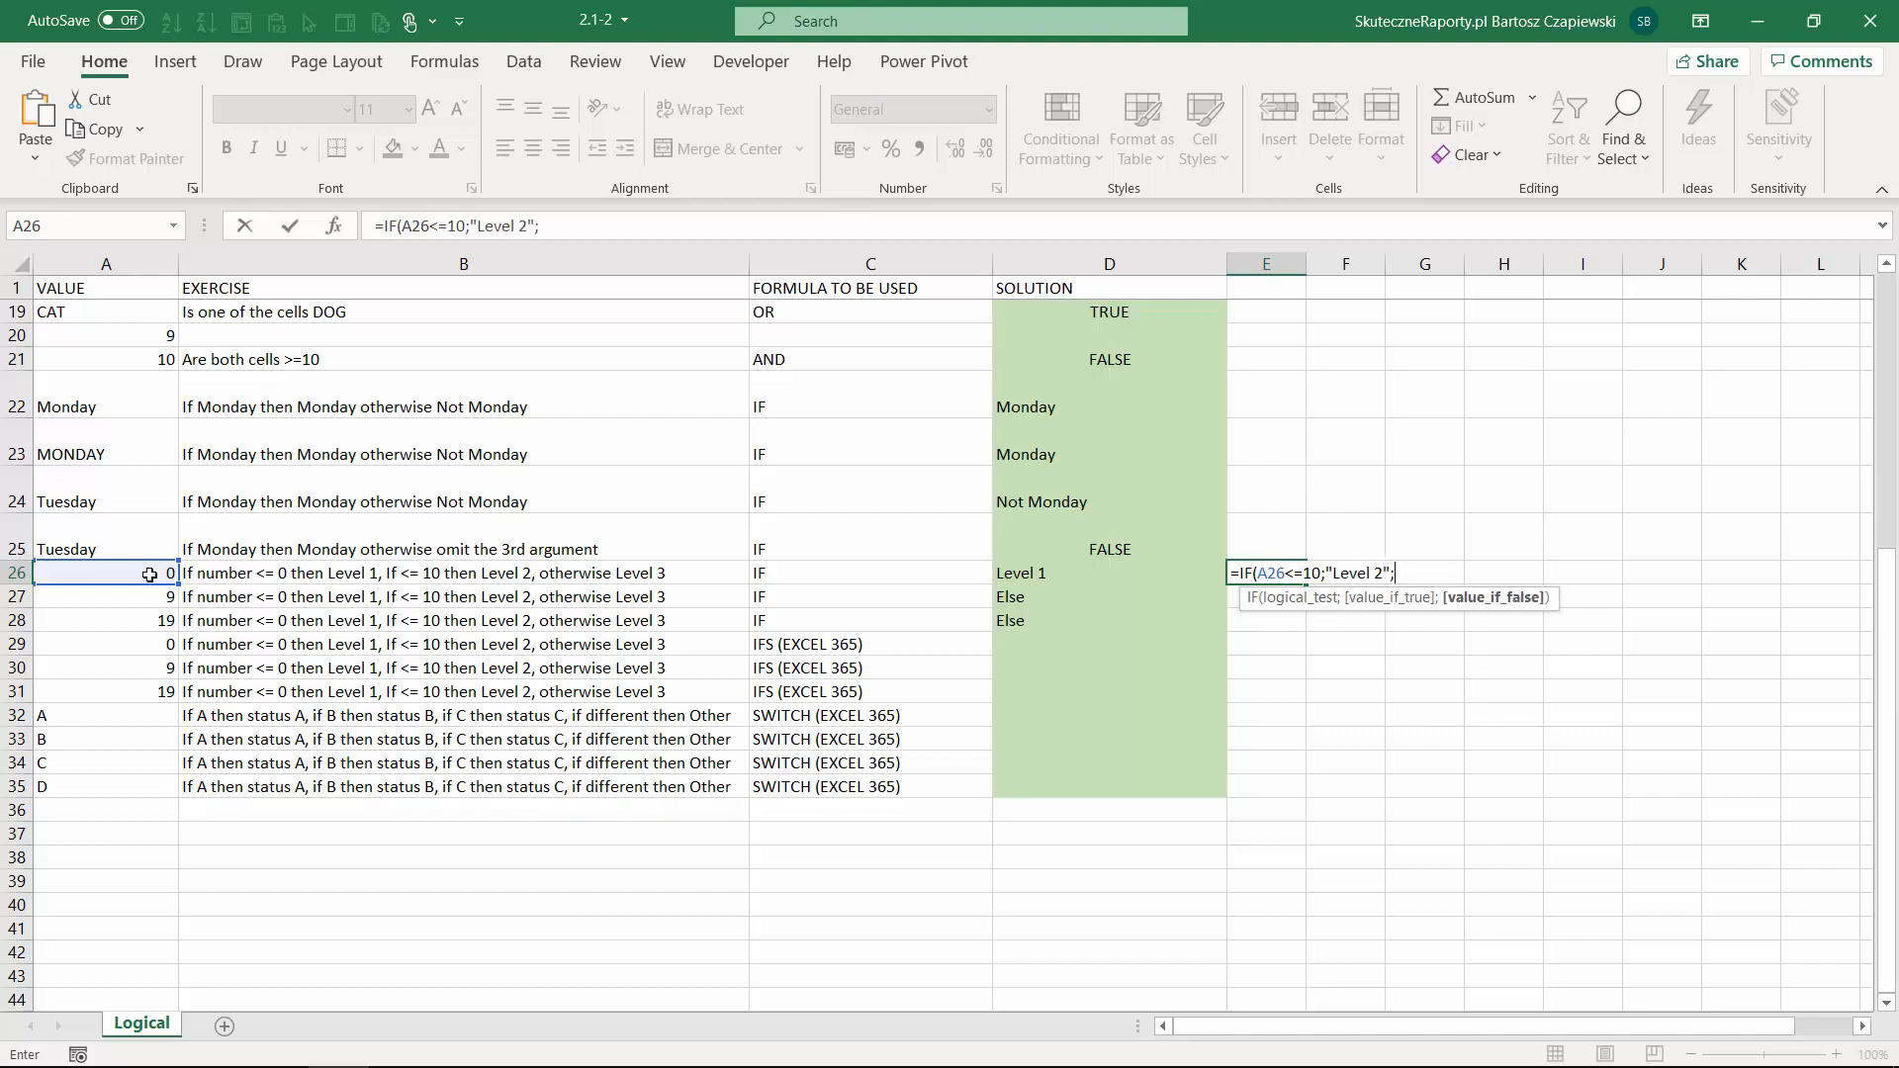
pyautogui.write('"Level 3")')
pyautogui.hotkey('ctrl', 'Return')
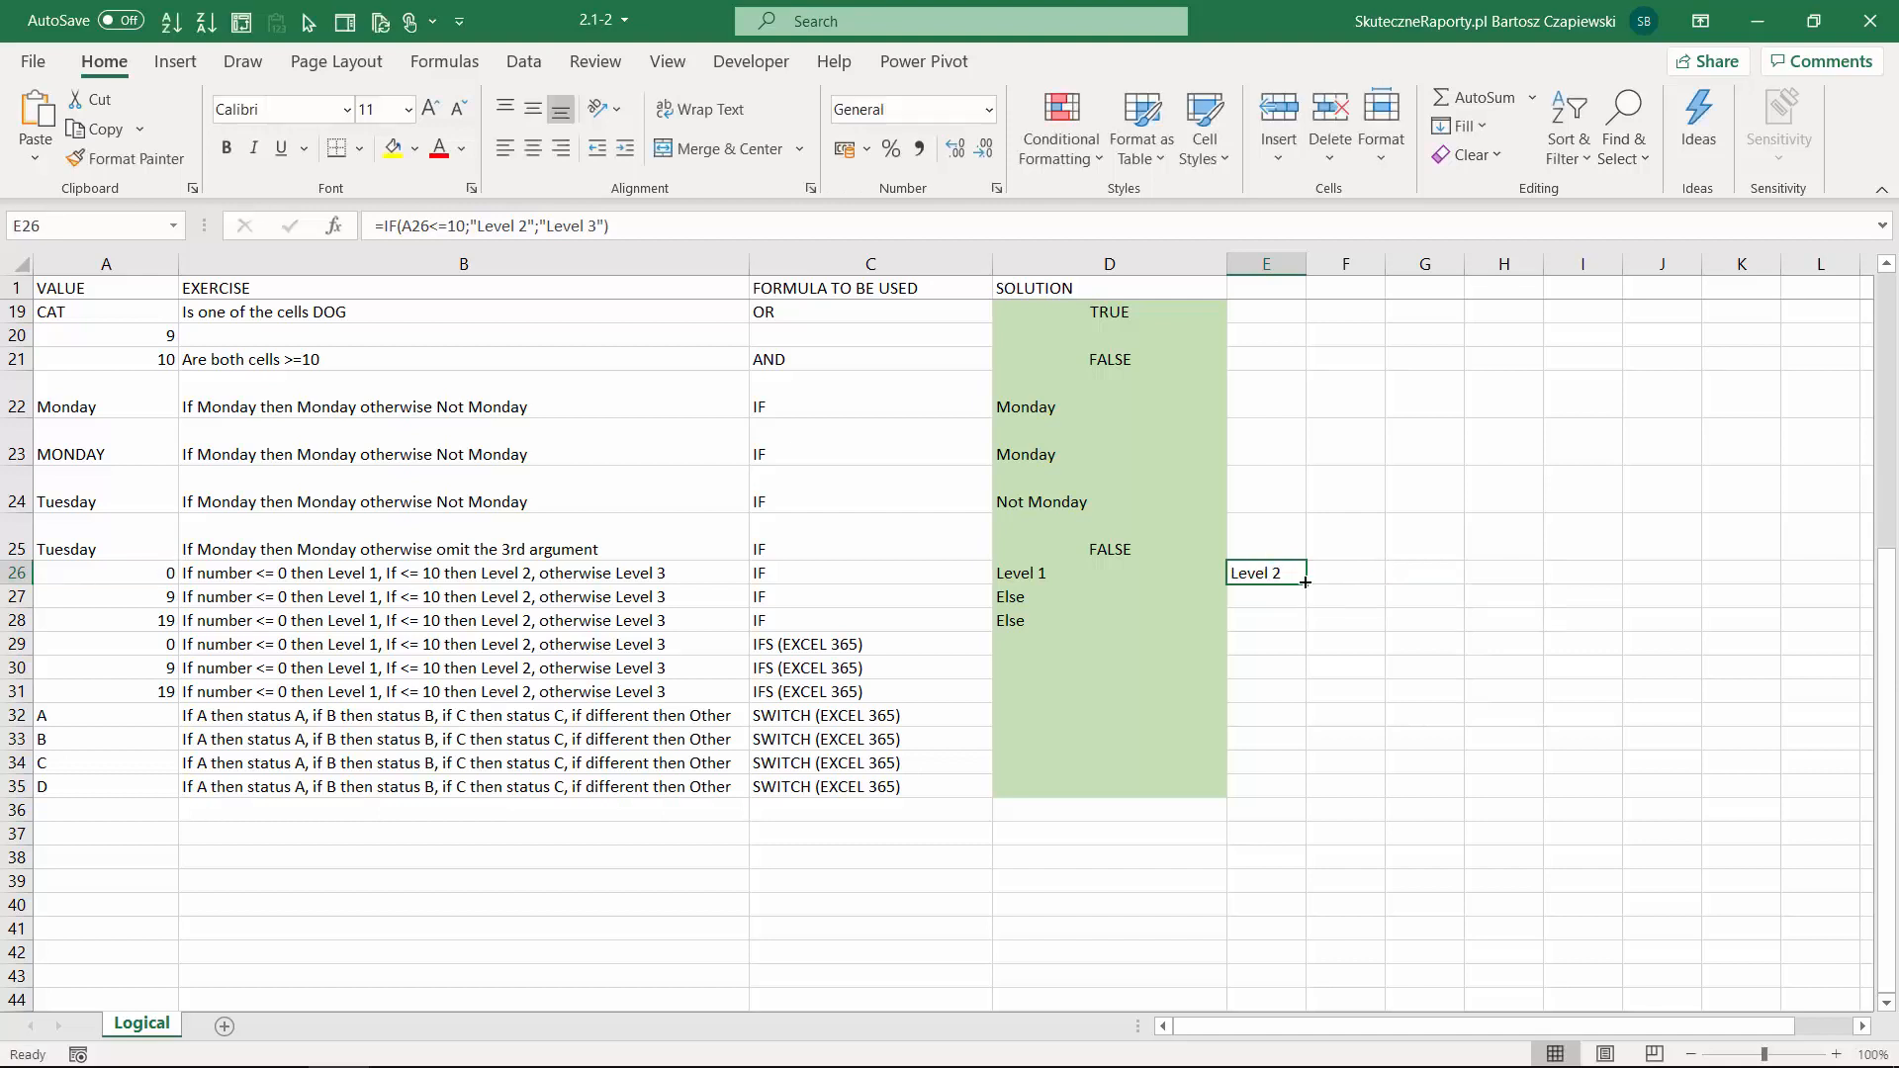
pyautogui.moveTo(1306, 585); pyautogui.dragTo(1303, 631)
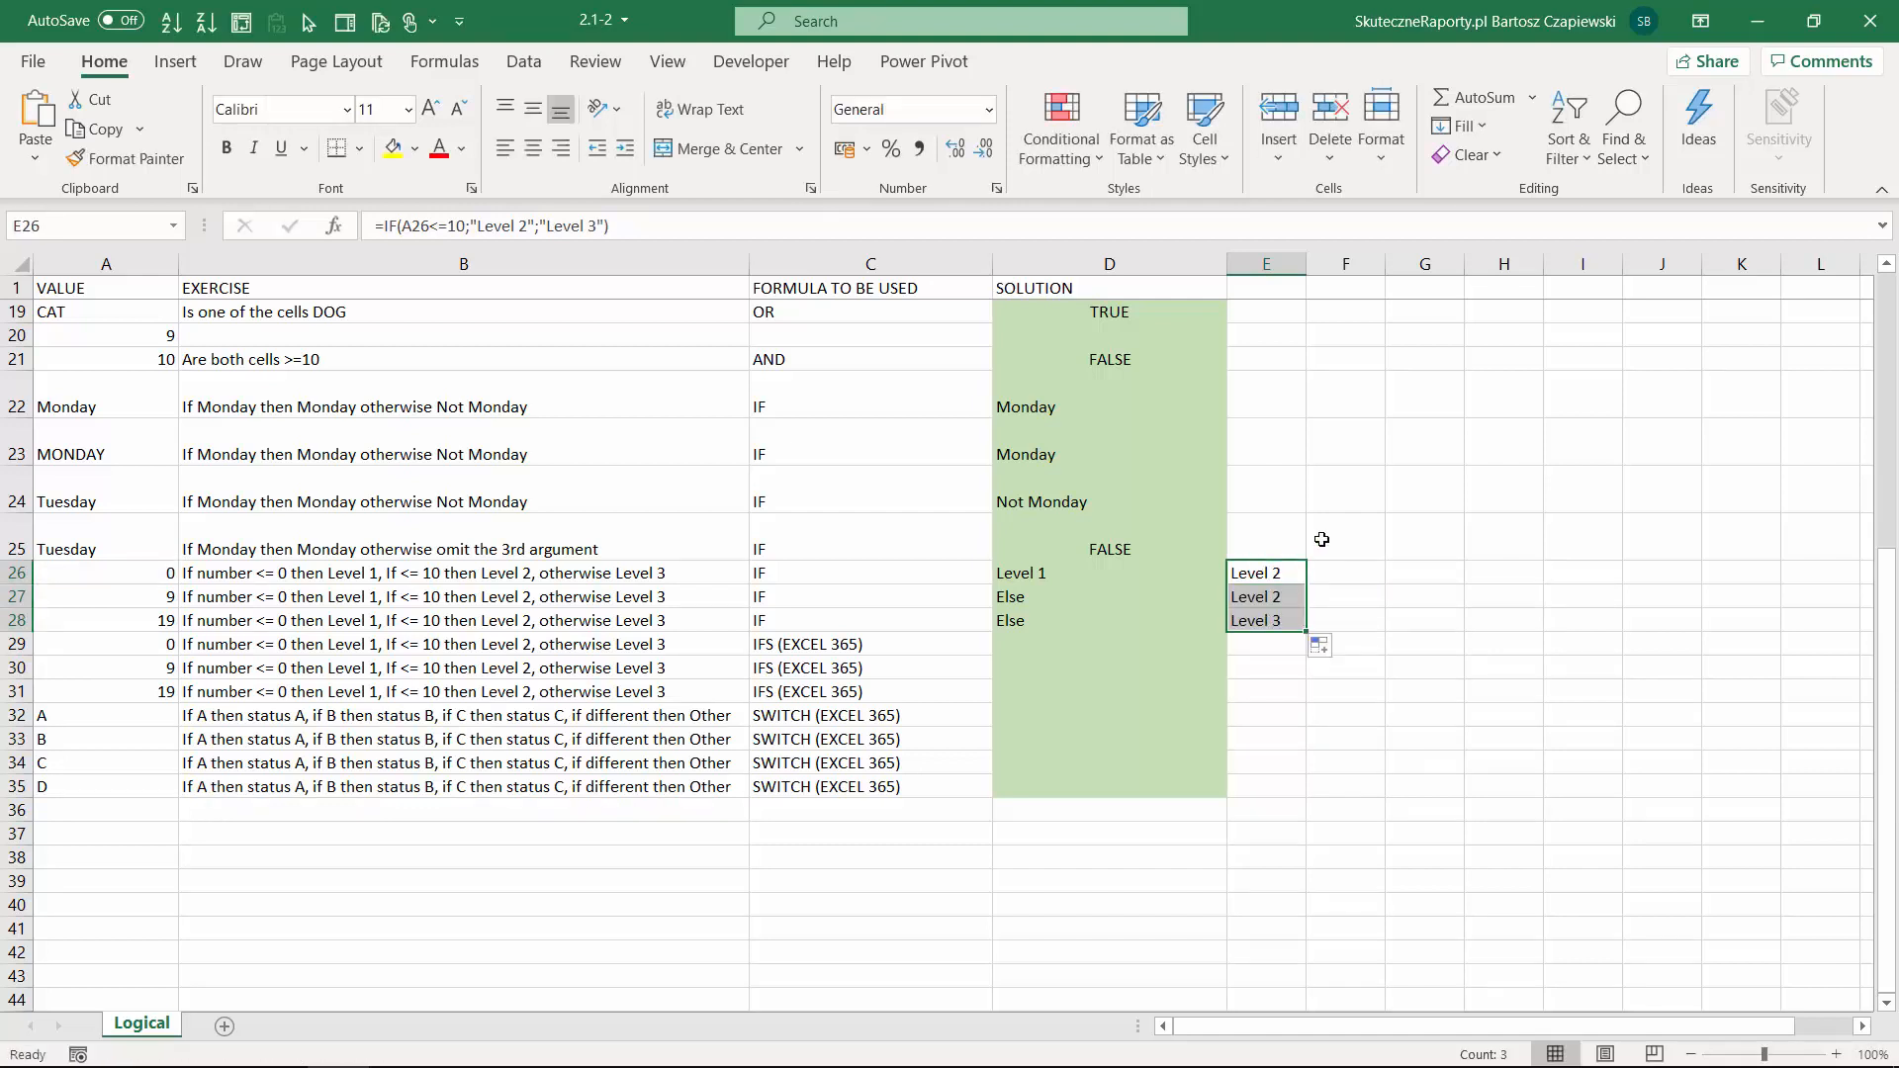
# Copy the IF expression from E26 without its equals sign and nest it in D26 in place of "Else".
pyautogui.click(1271, 572)
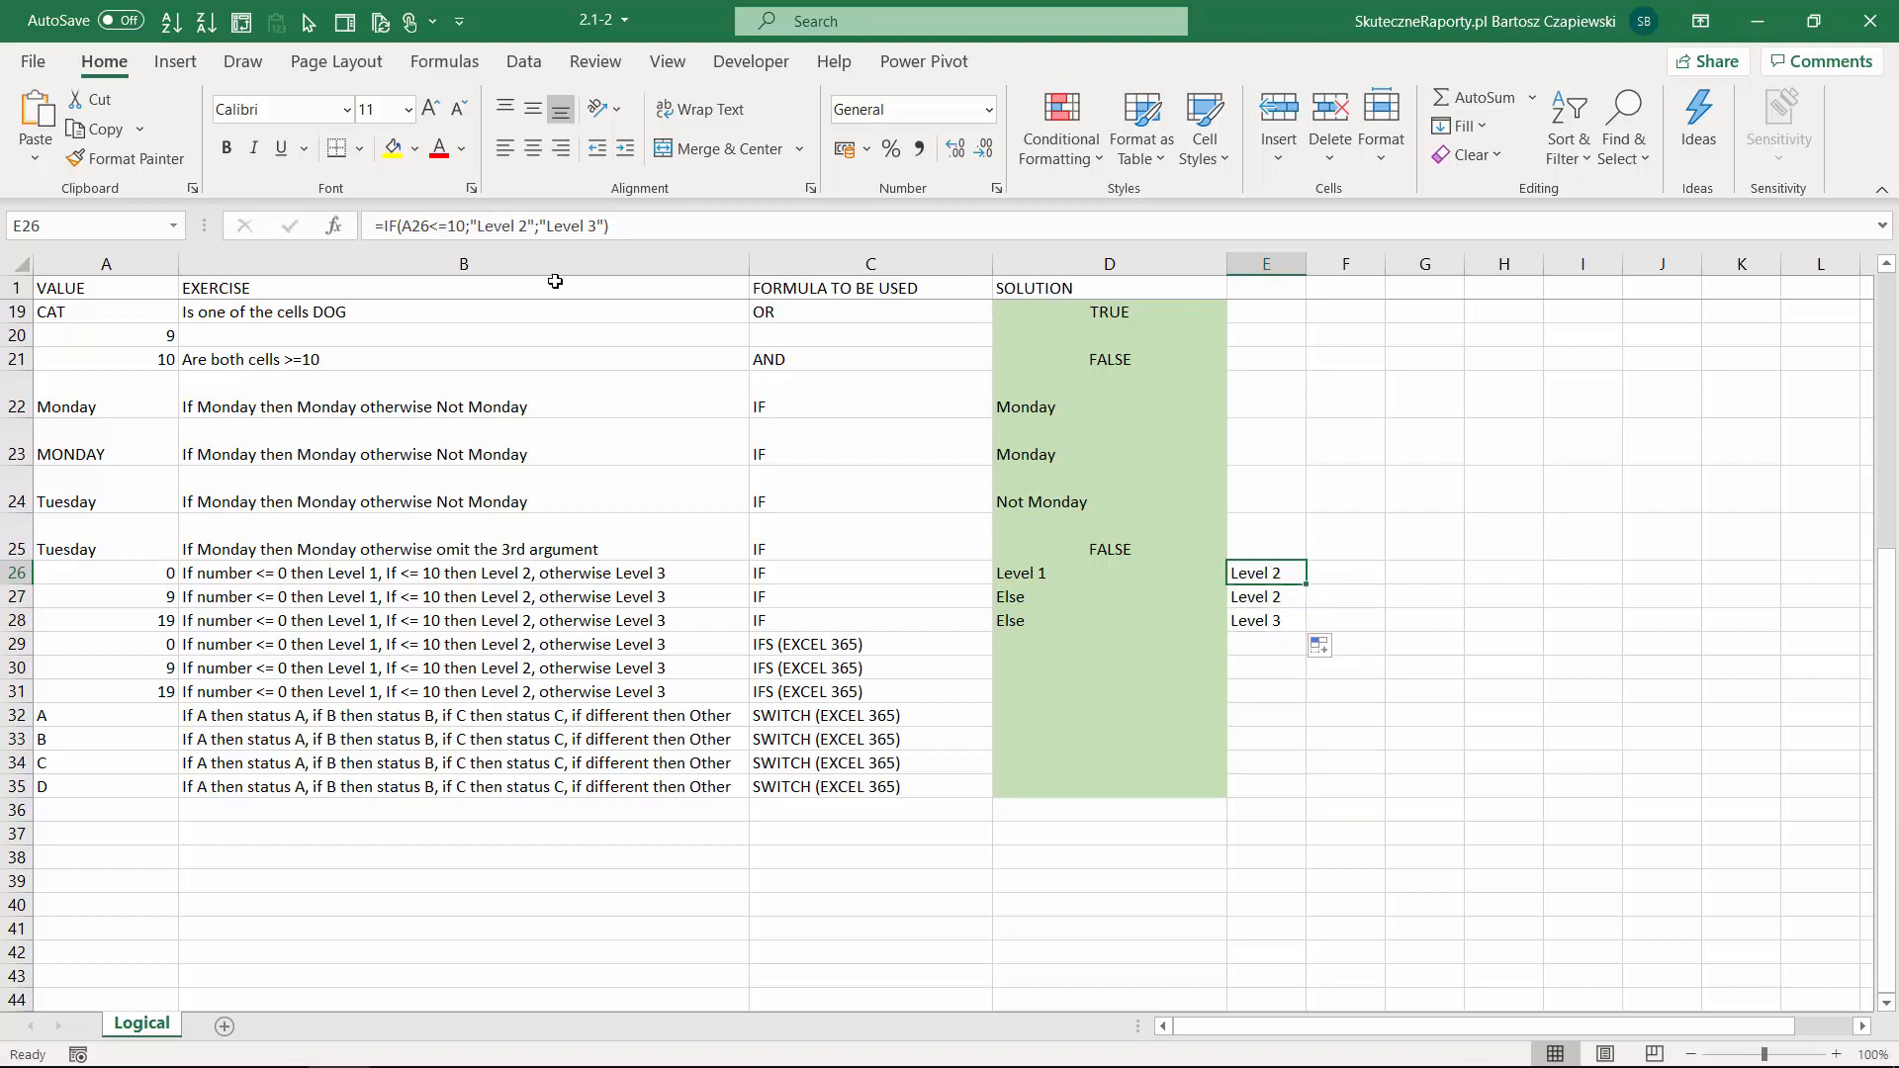
pyautogui.moveTo(386, 226); pyautogui.dragTo(608, 227)
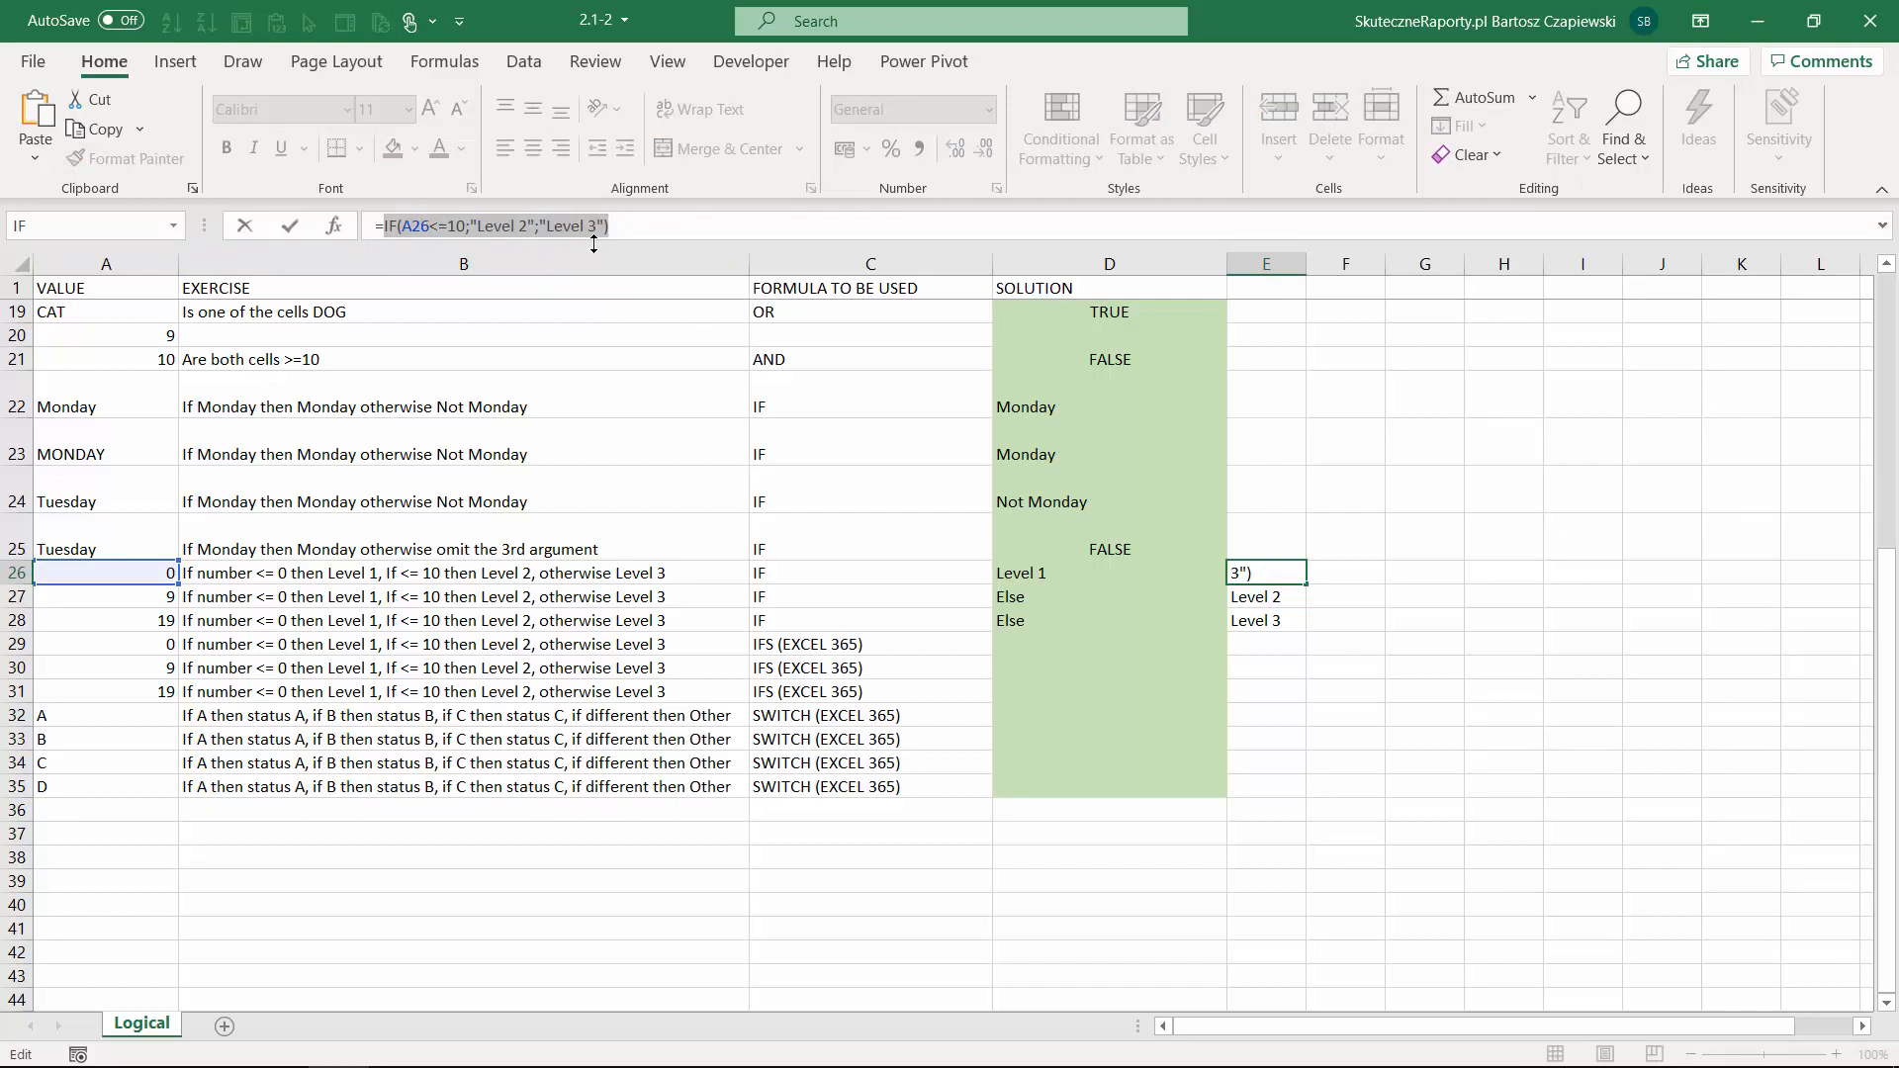
pyautogui.press('Escape')
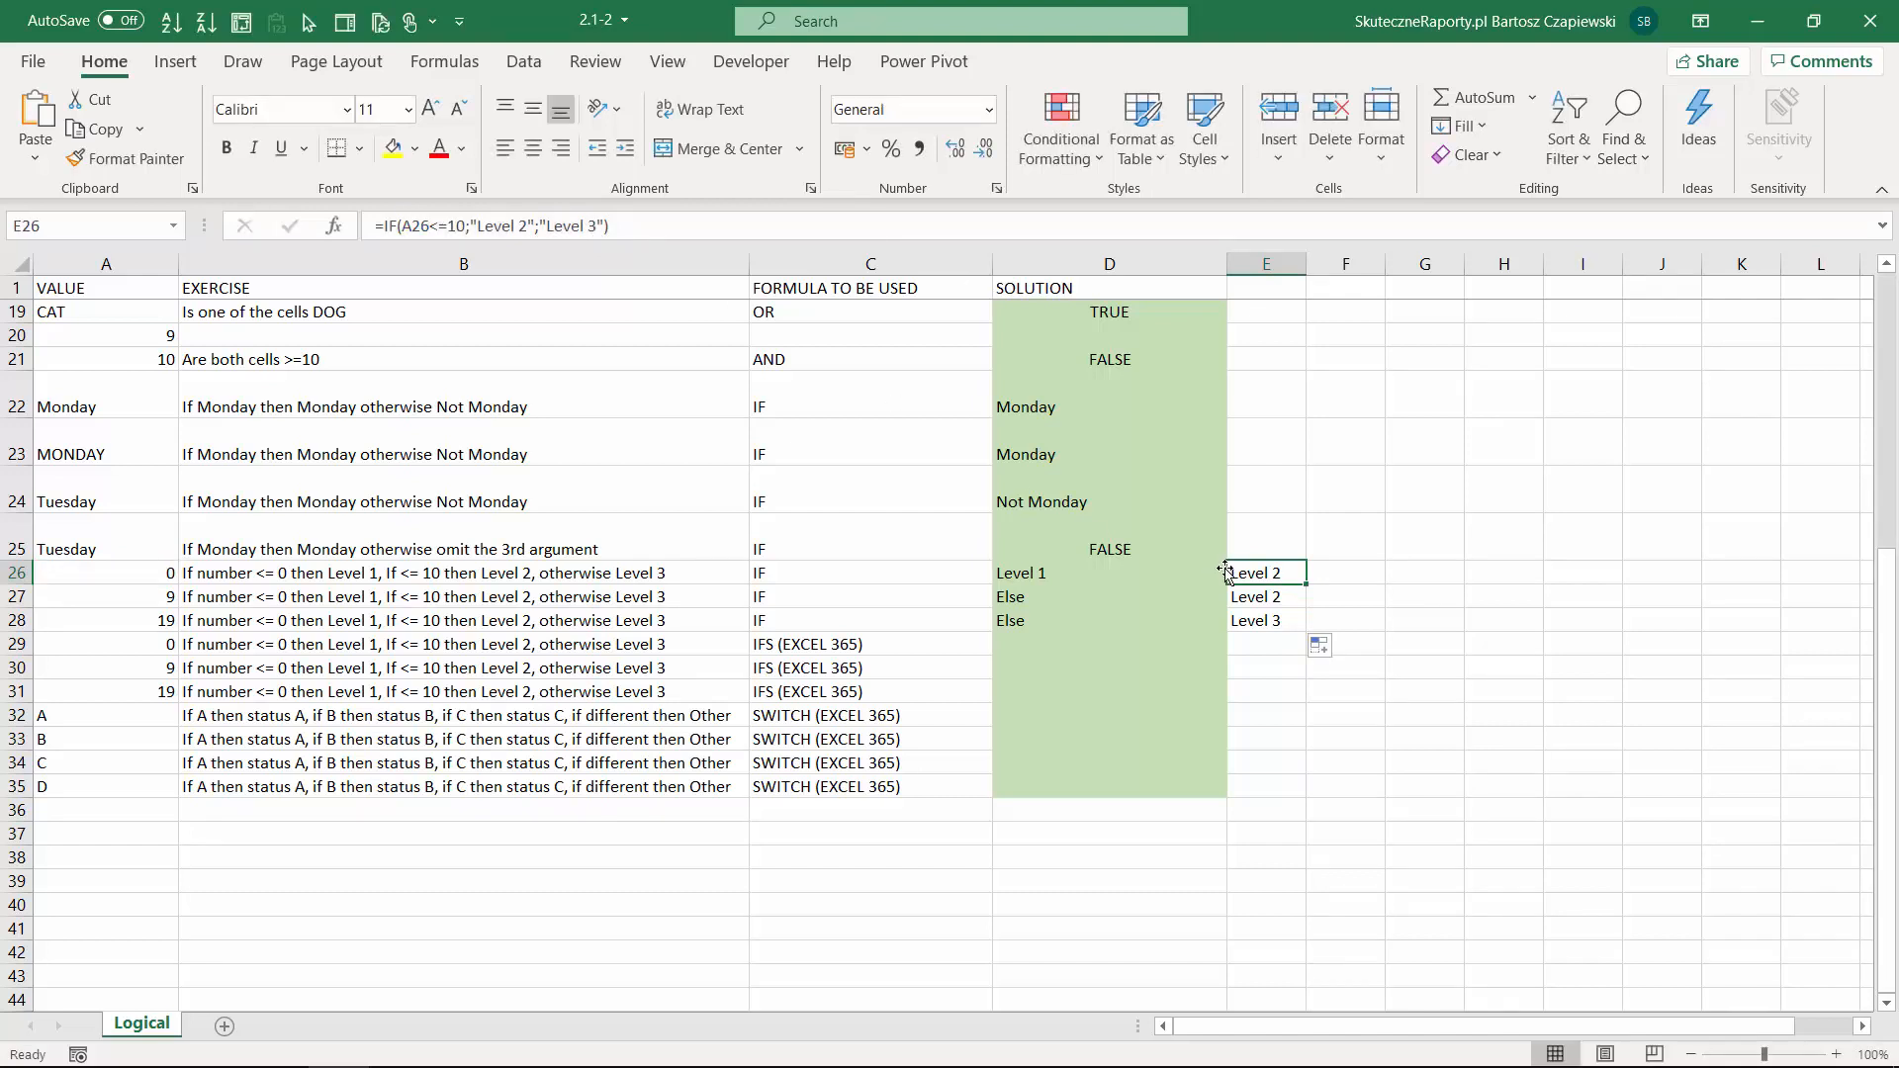
pyautogui.click(1224, 573)
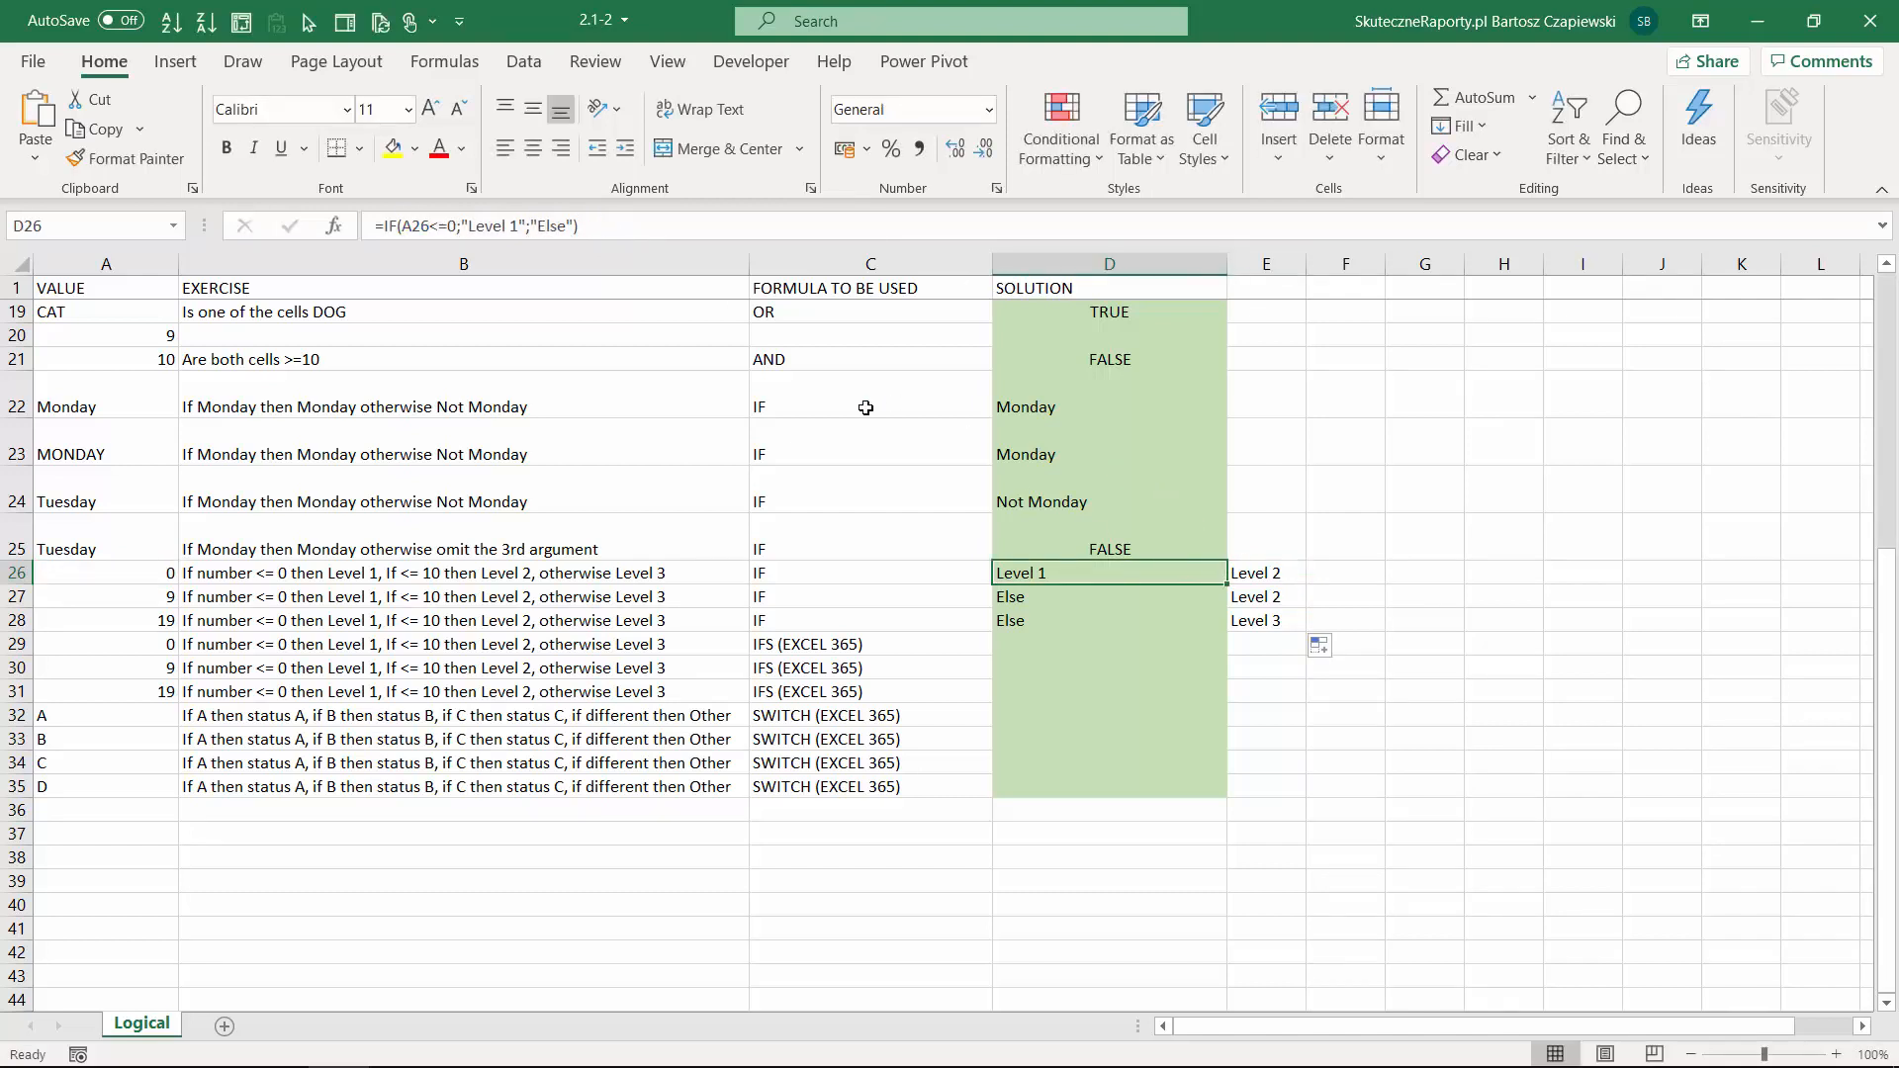
pyautogui.moveTo(532, 226); pyautogui.dragTo(579, 226)
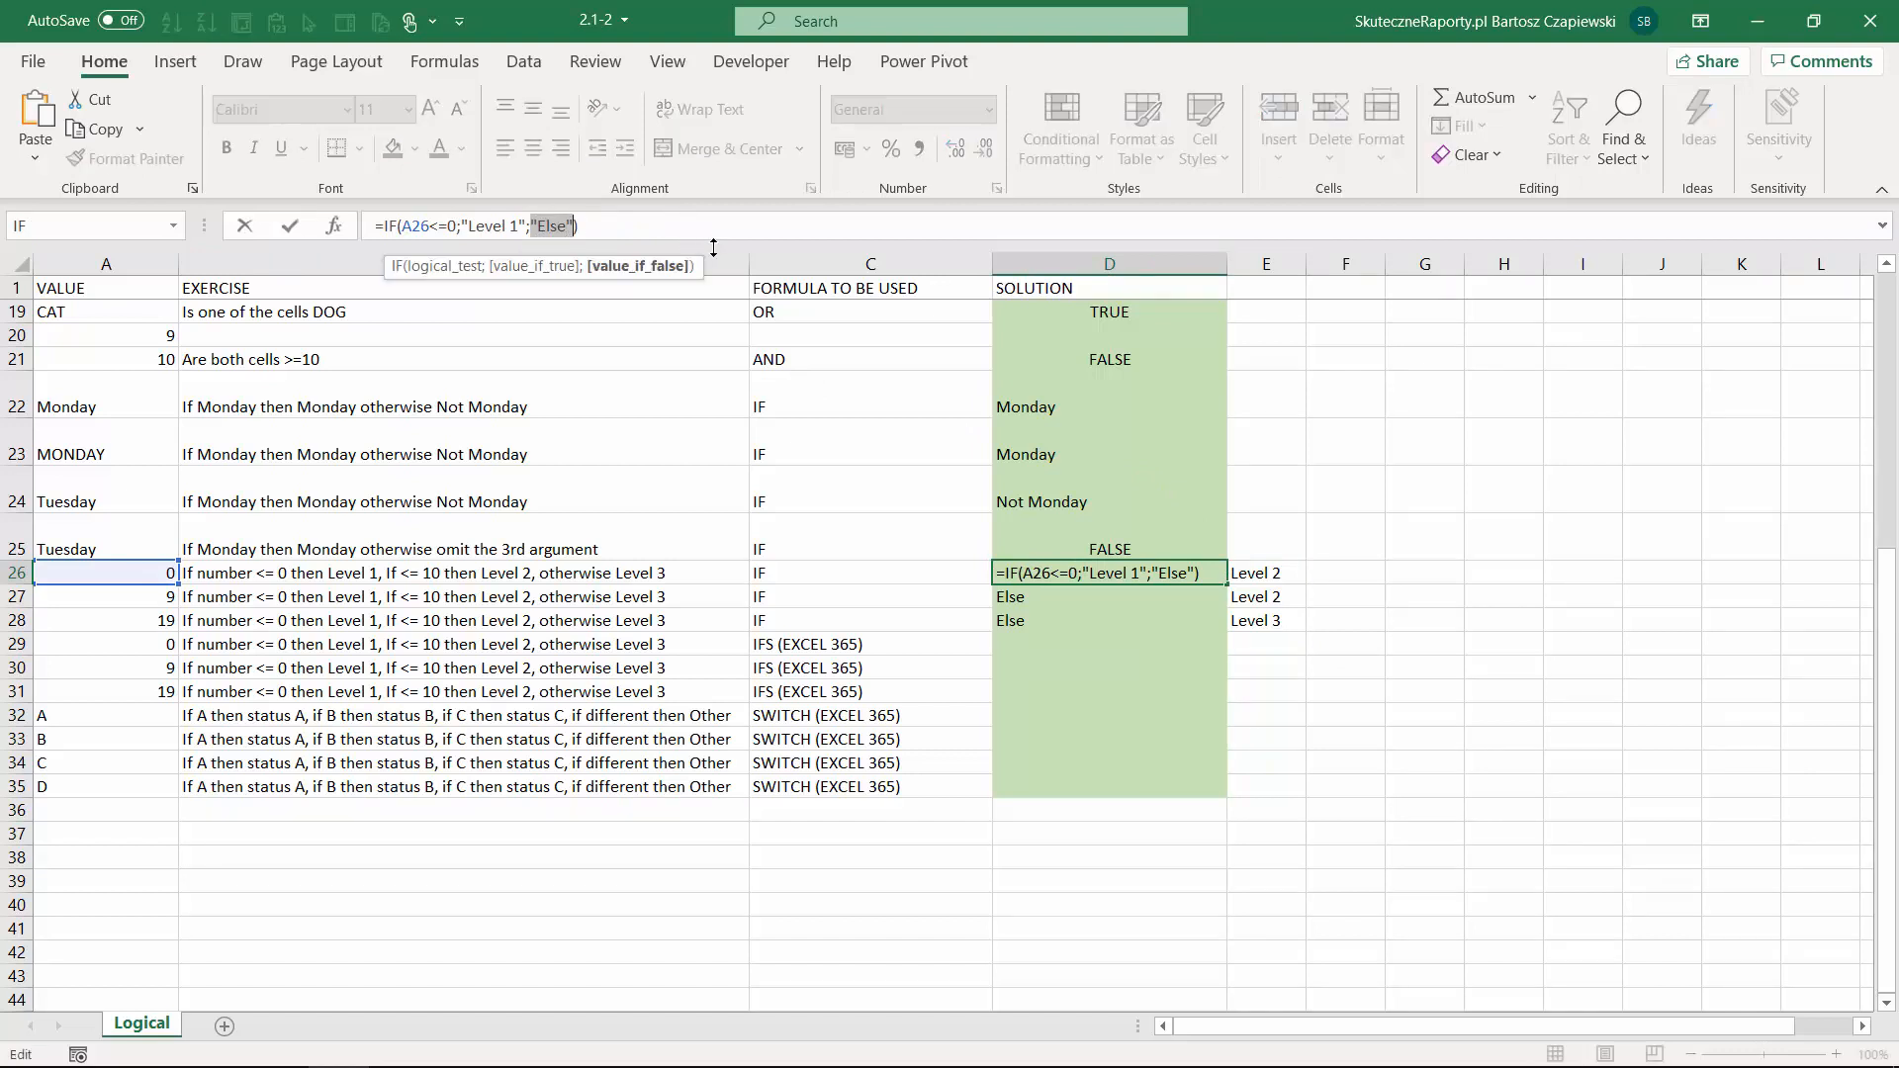
pyautogui.hotkey('ctrl', 'v')
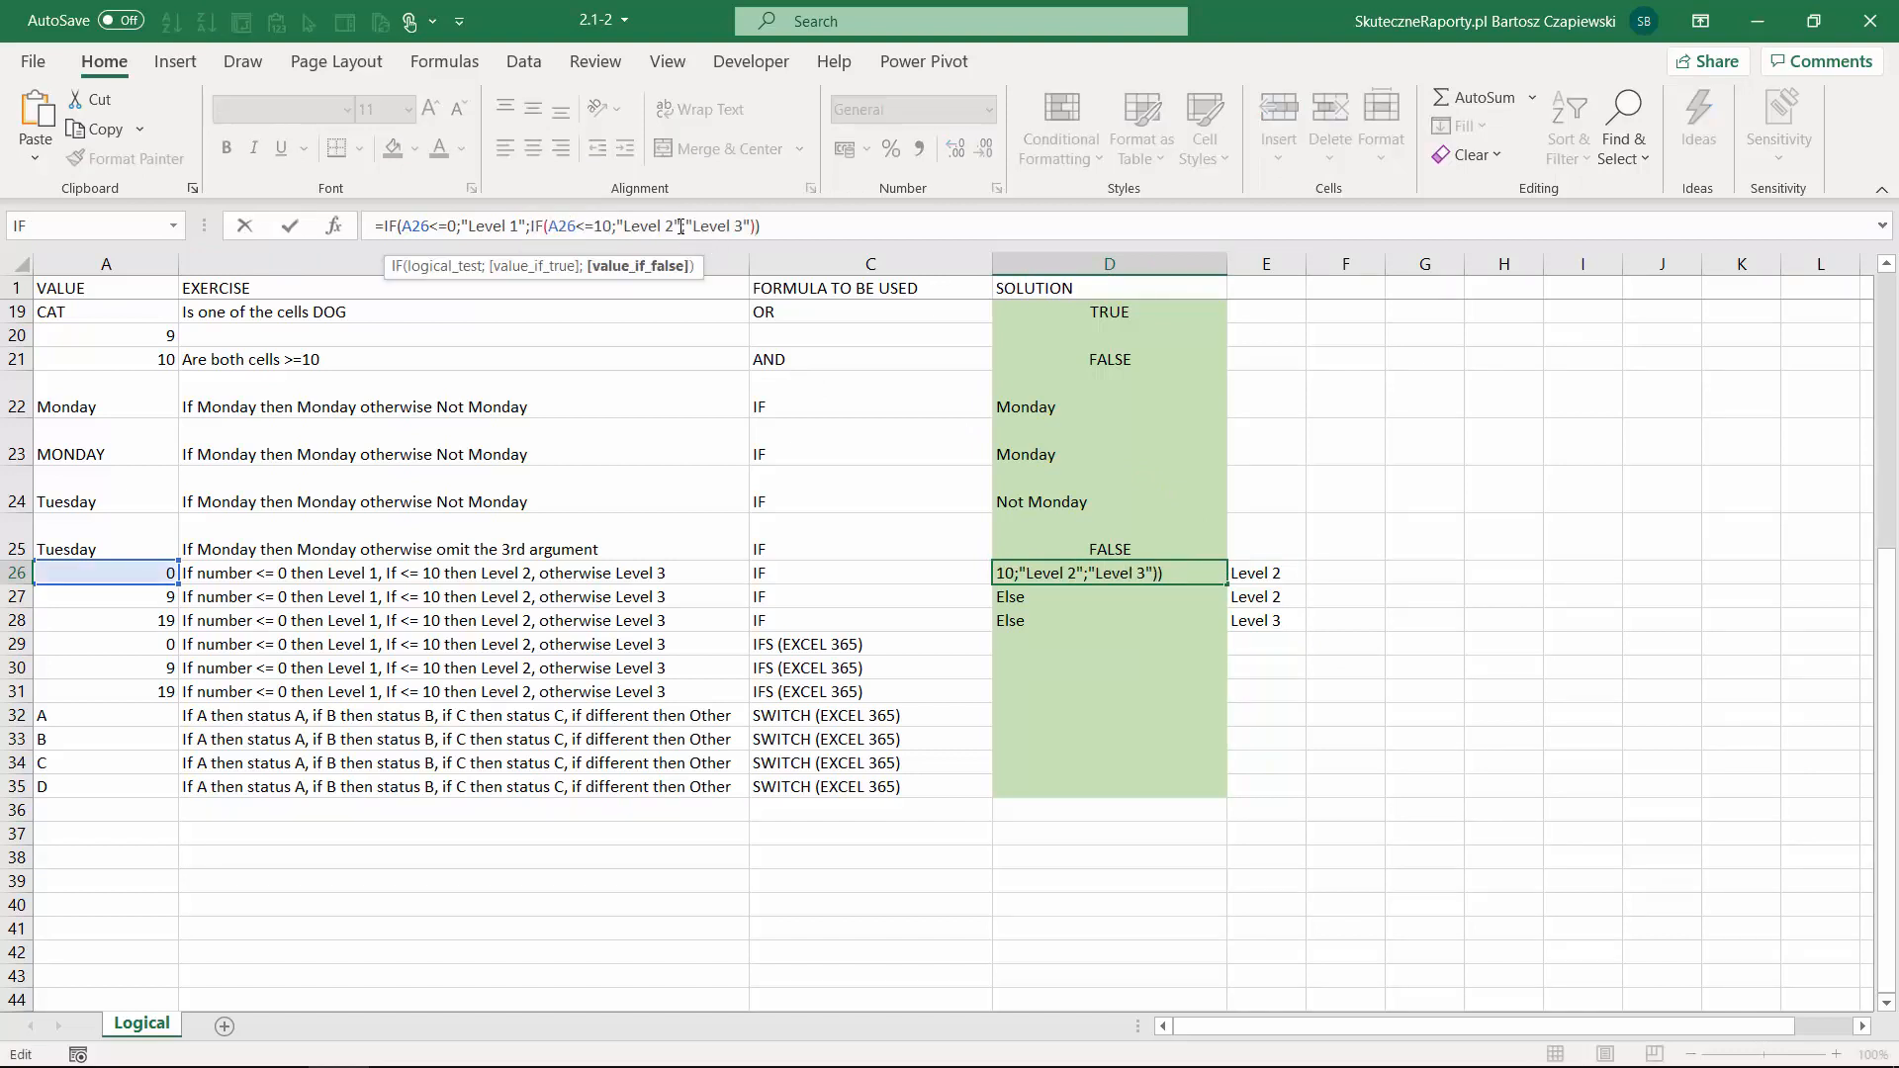
pyautogui.click(781, 225)
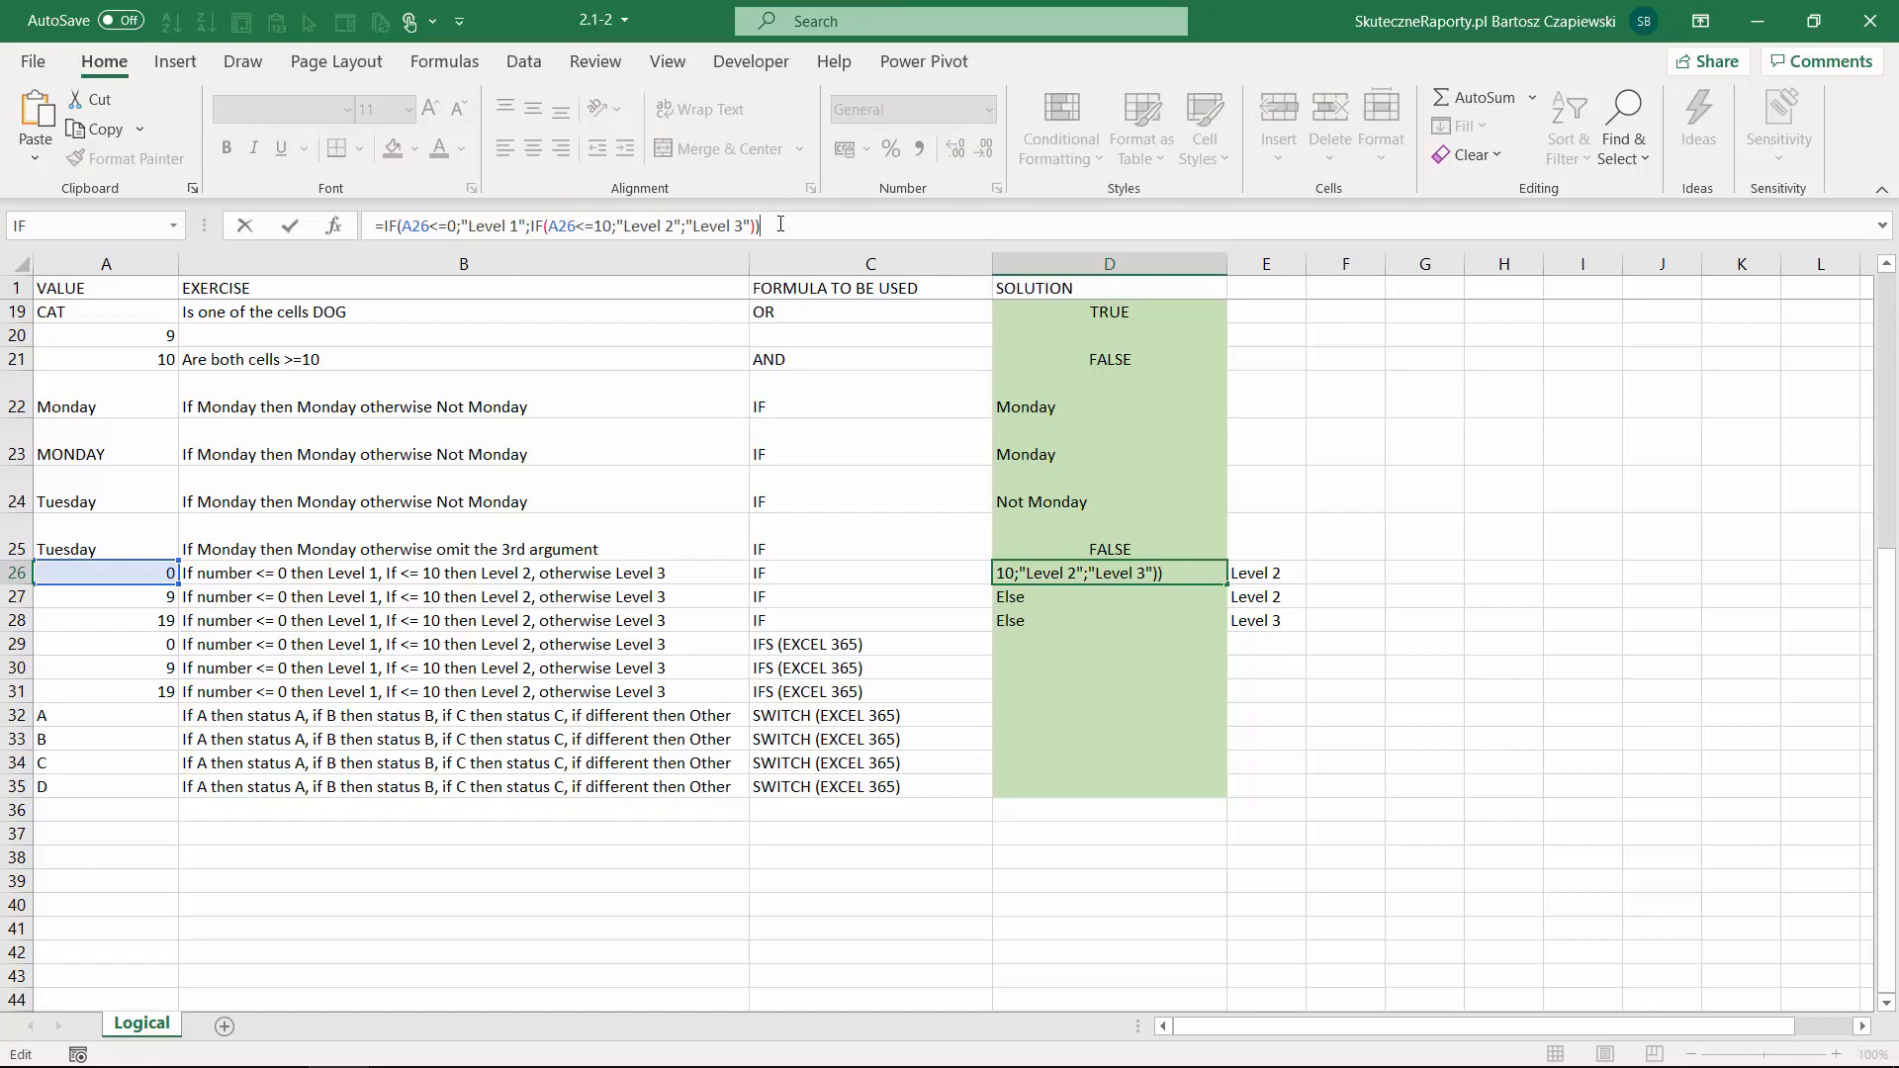
pyautogui.press('Return')
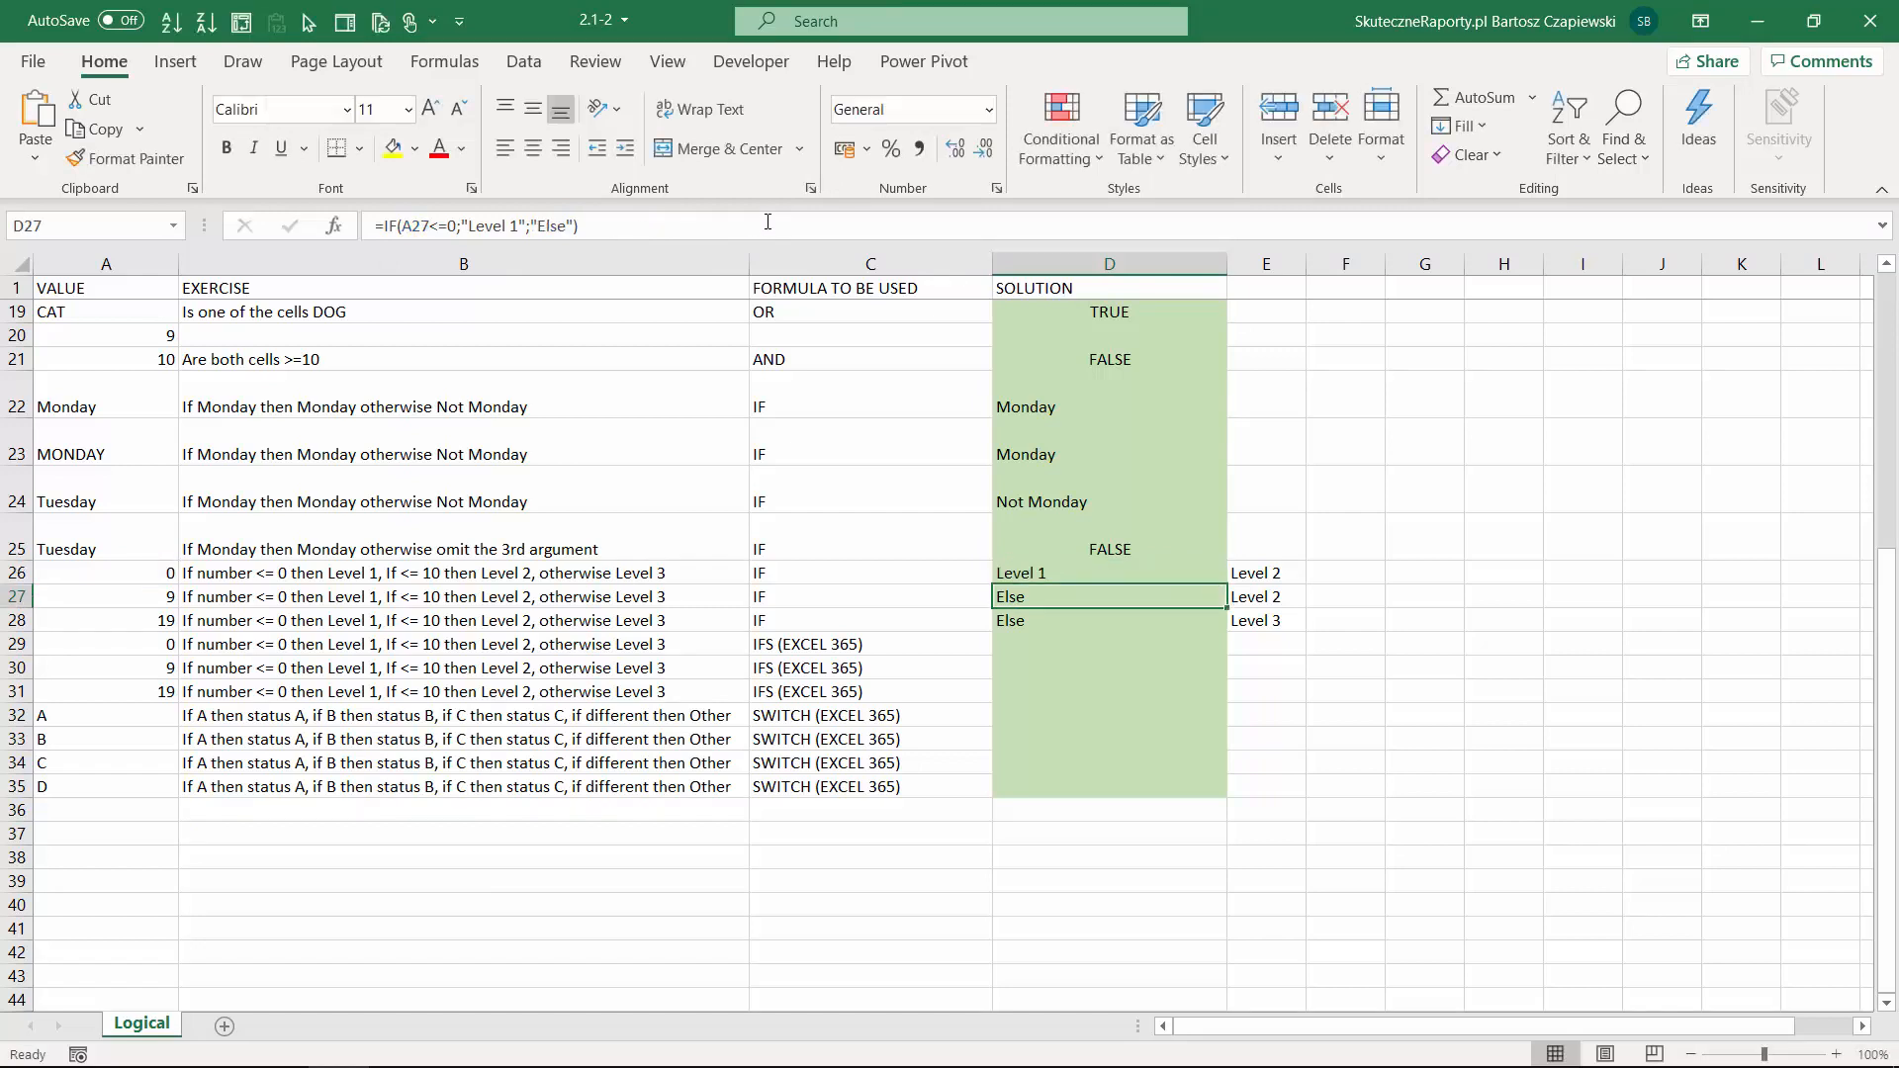
# Copy the nested IF formula from D26 down to D28 and review the formula in D26.
pyautogui.click(1190, 577)
pyautogui.moveTo(1221, 583); pyautogui.dragTo(1225, 627)
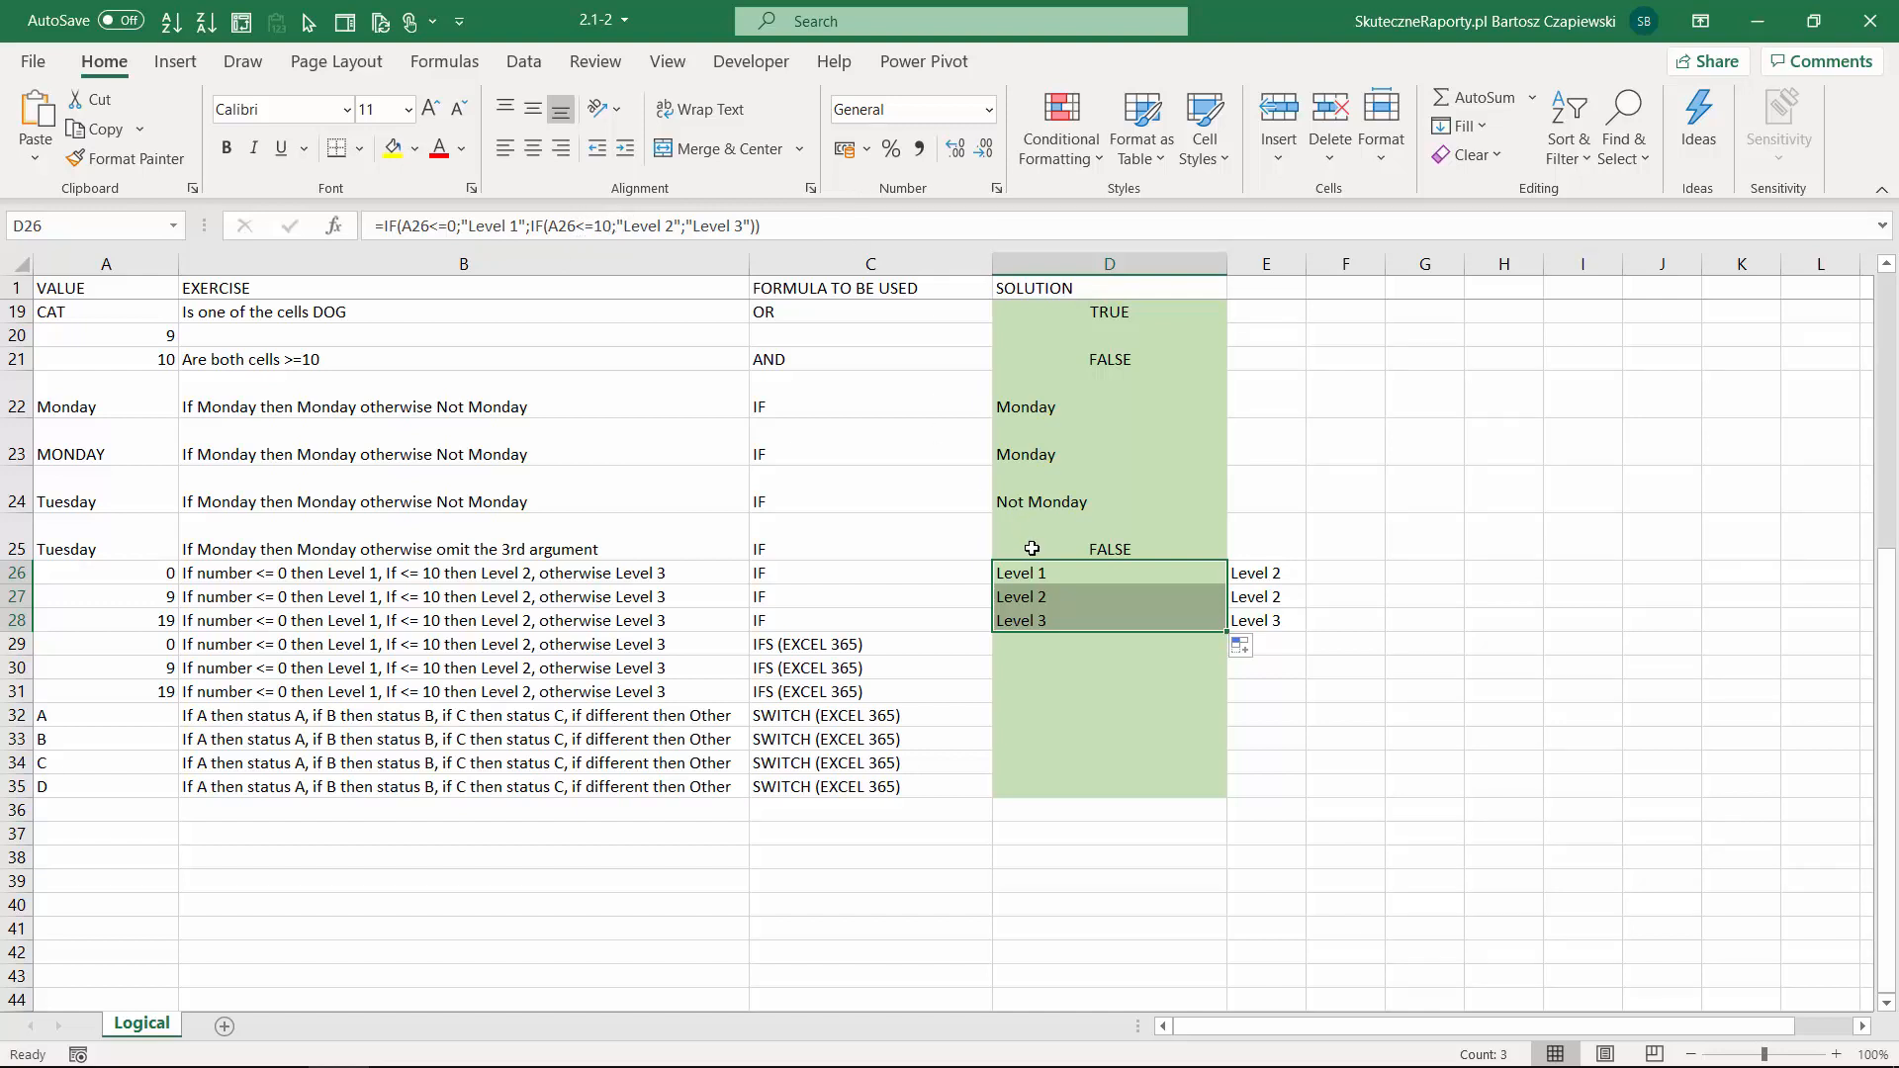
pyautogui.click(770, 224)
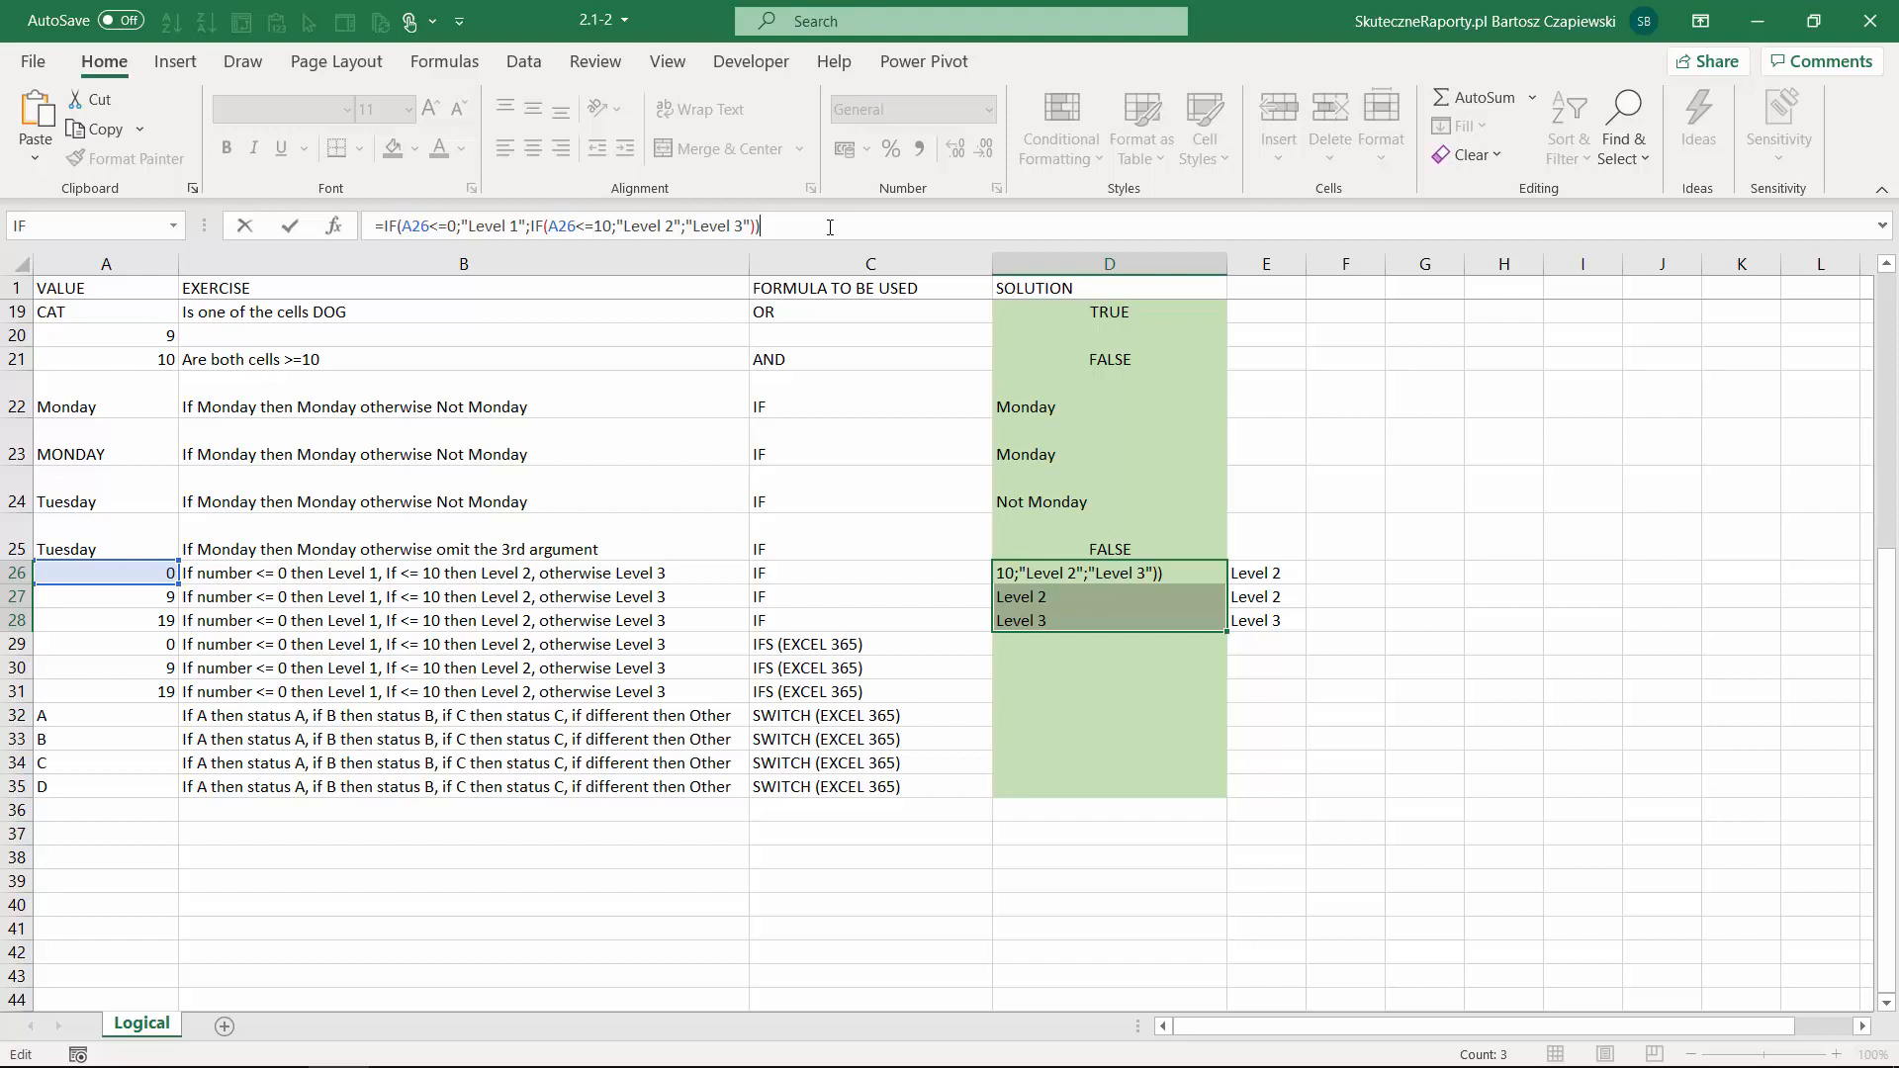
pyautogui.press('Return')
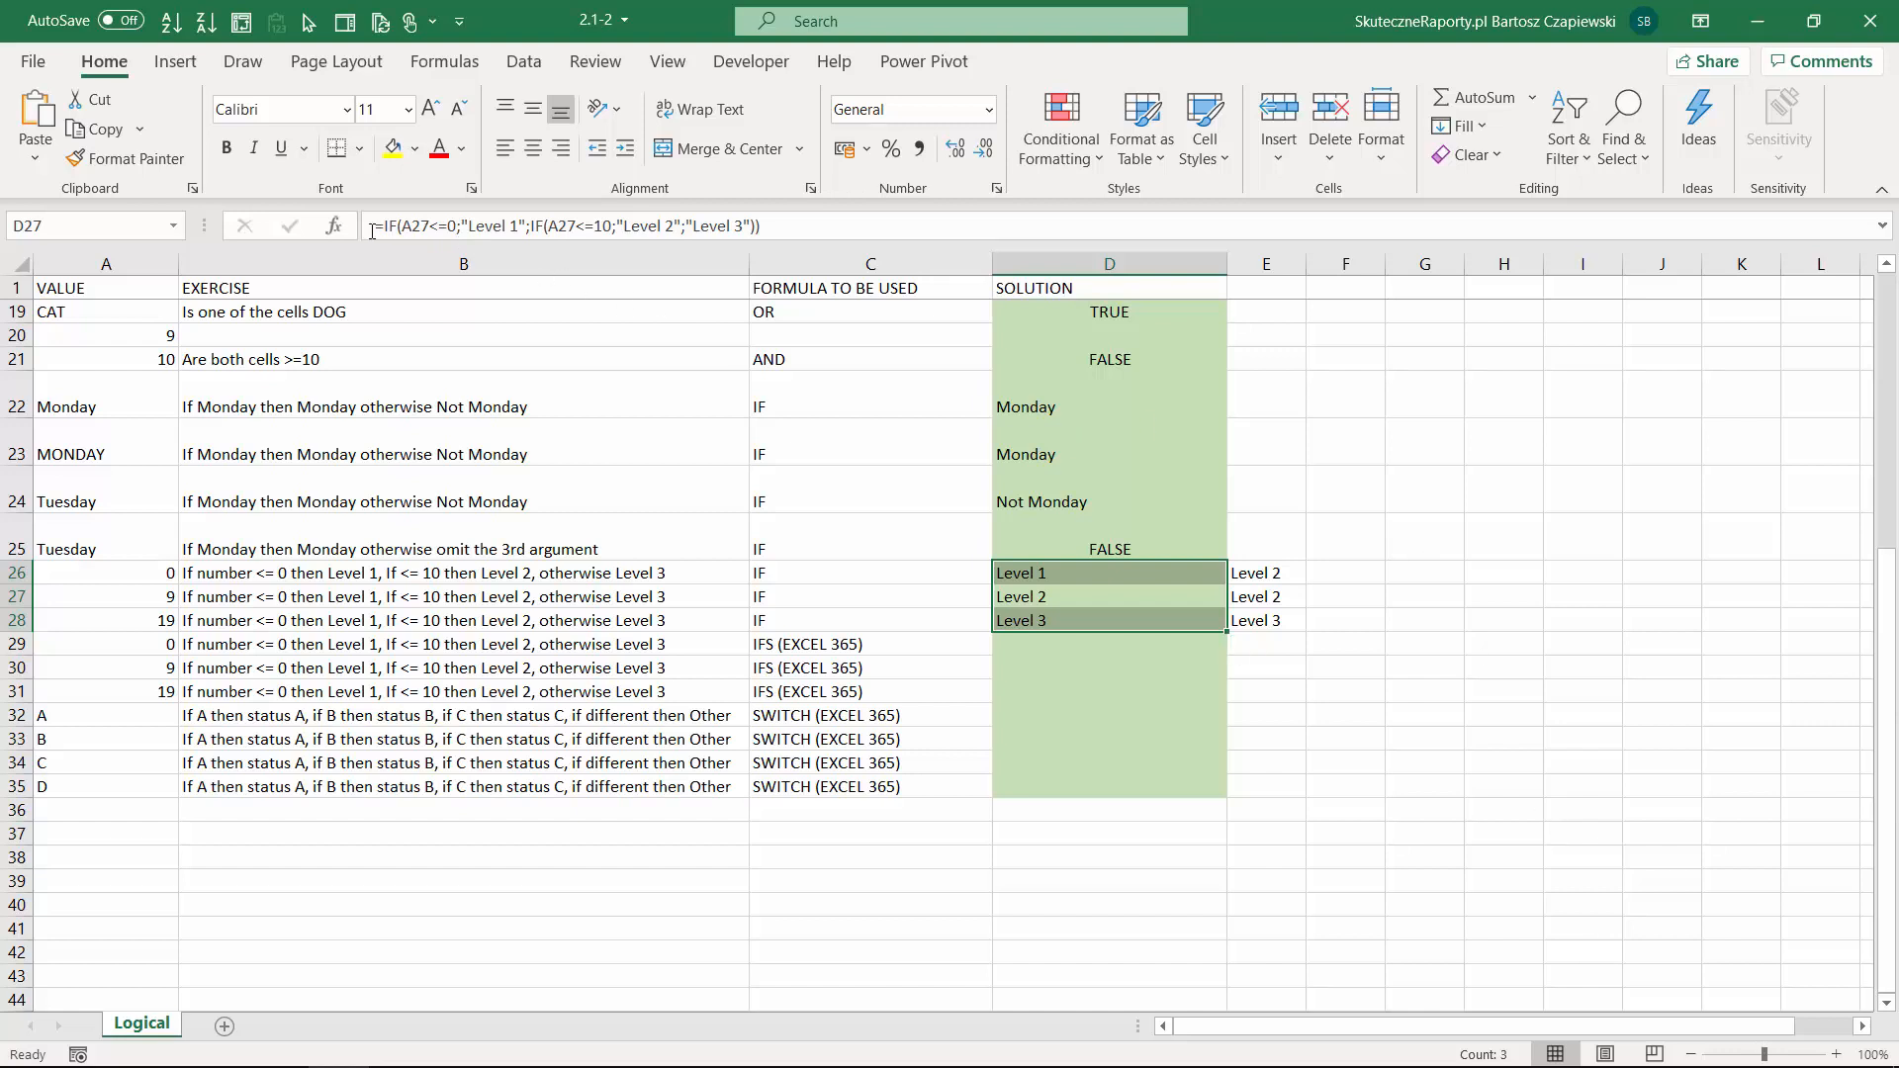
# Start an IFS function in D29 with its arguments dialog, returning "Level 1" when A29<=0.
pyautogui.click(1060, 646)
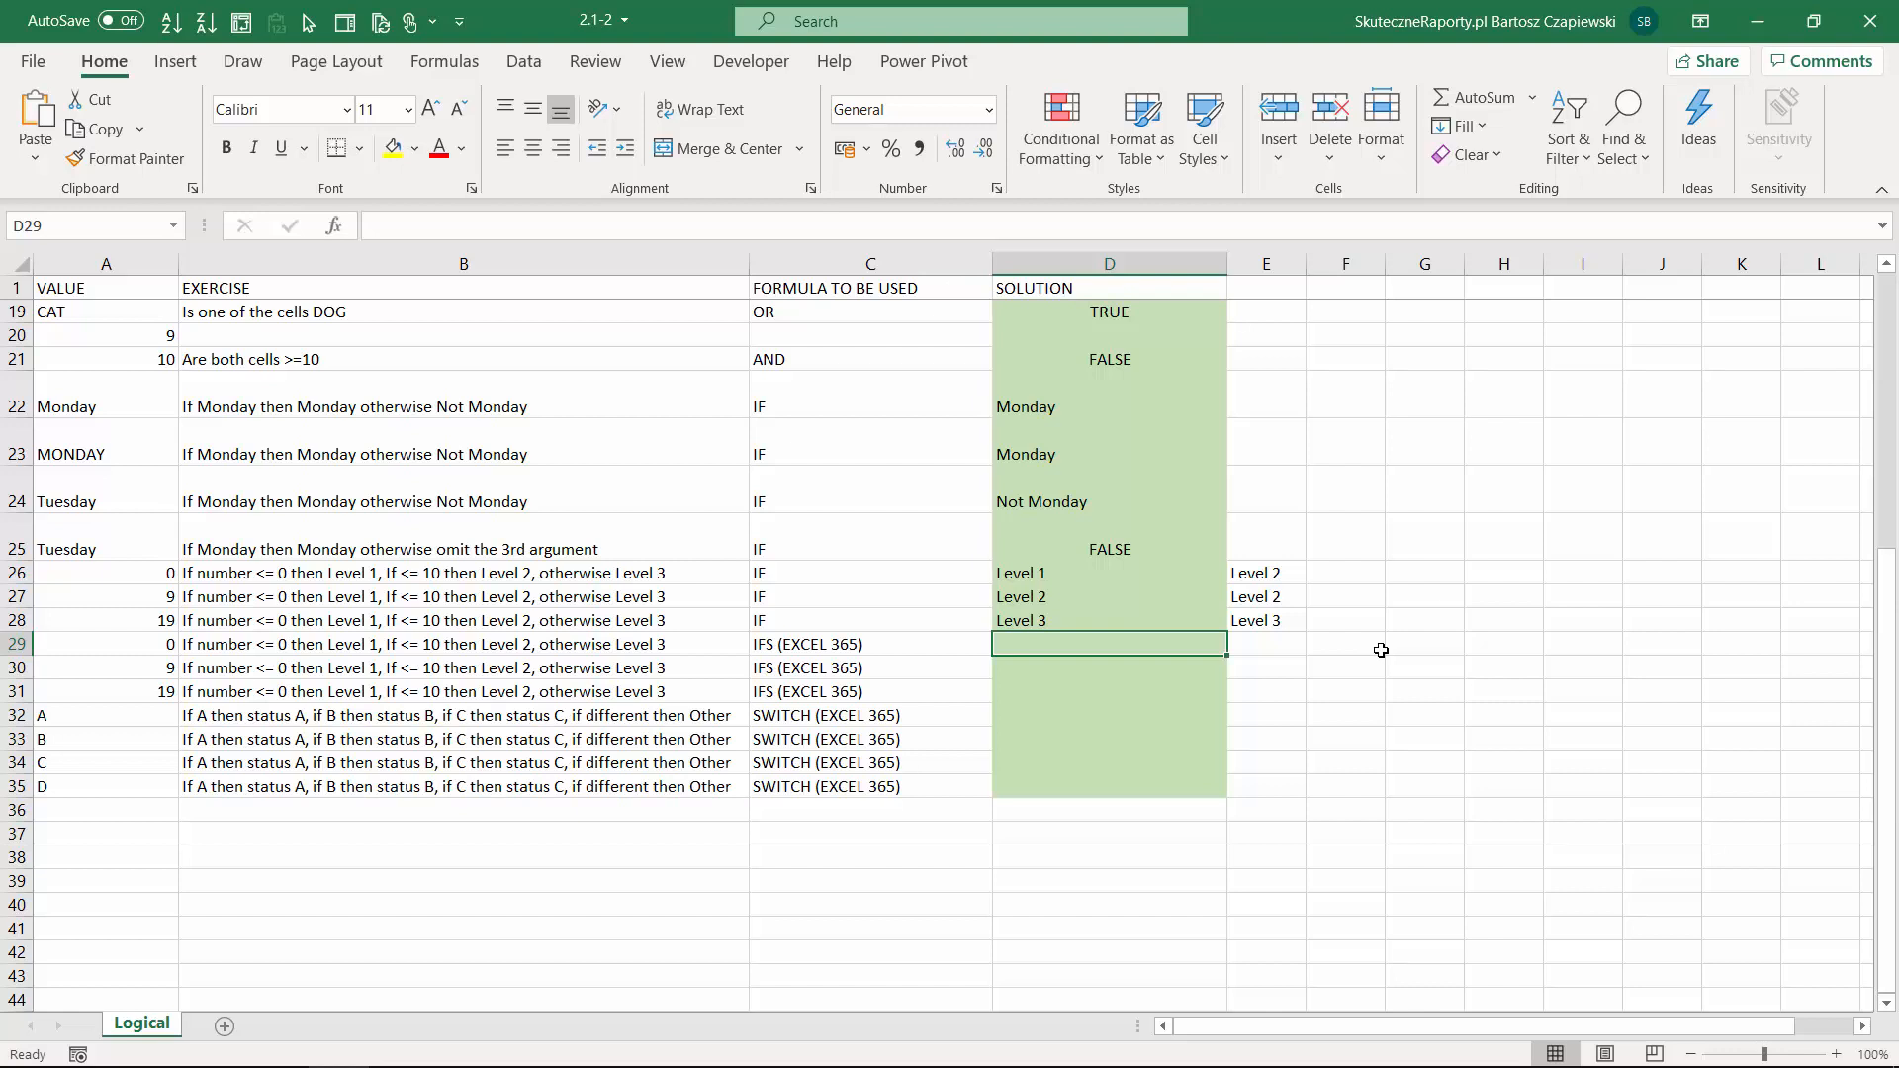
pyautogui.write('=ifs')
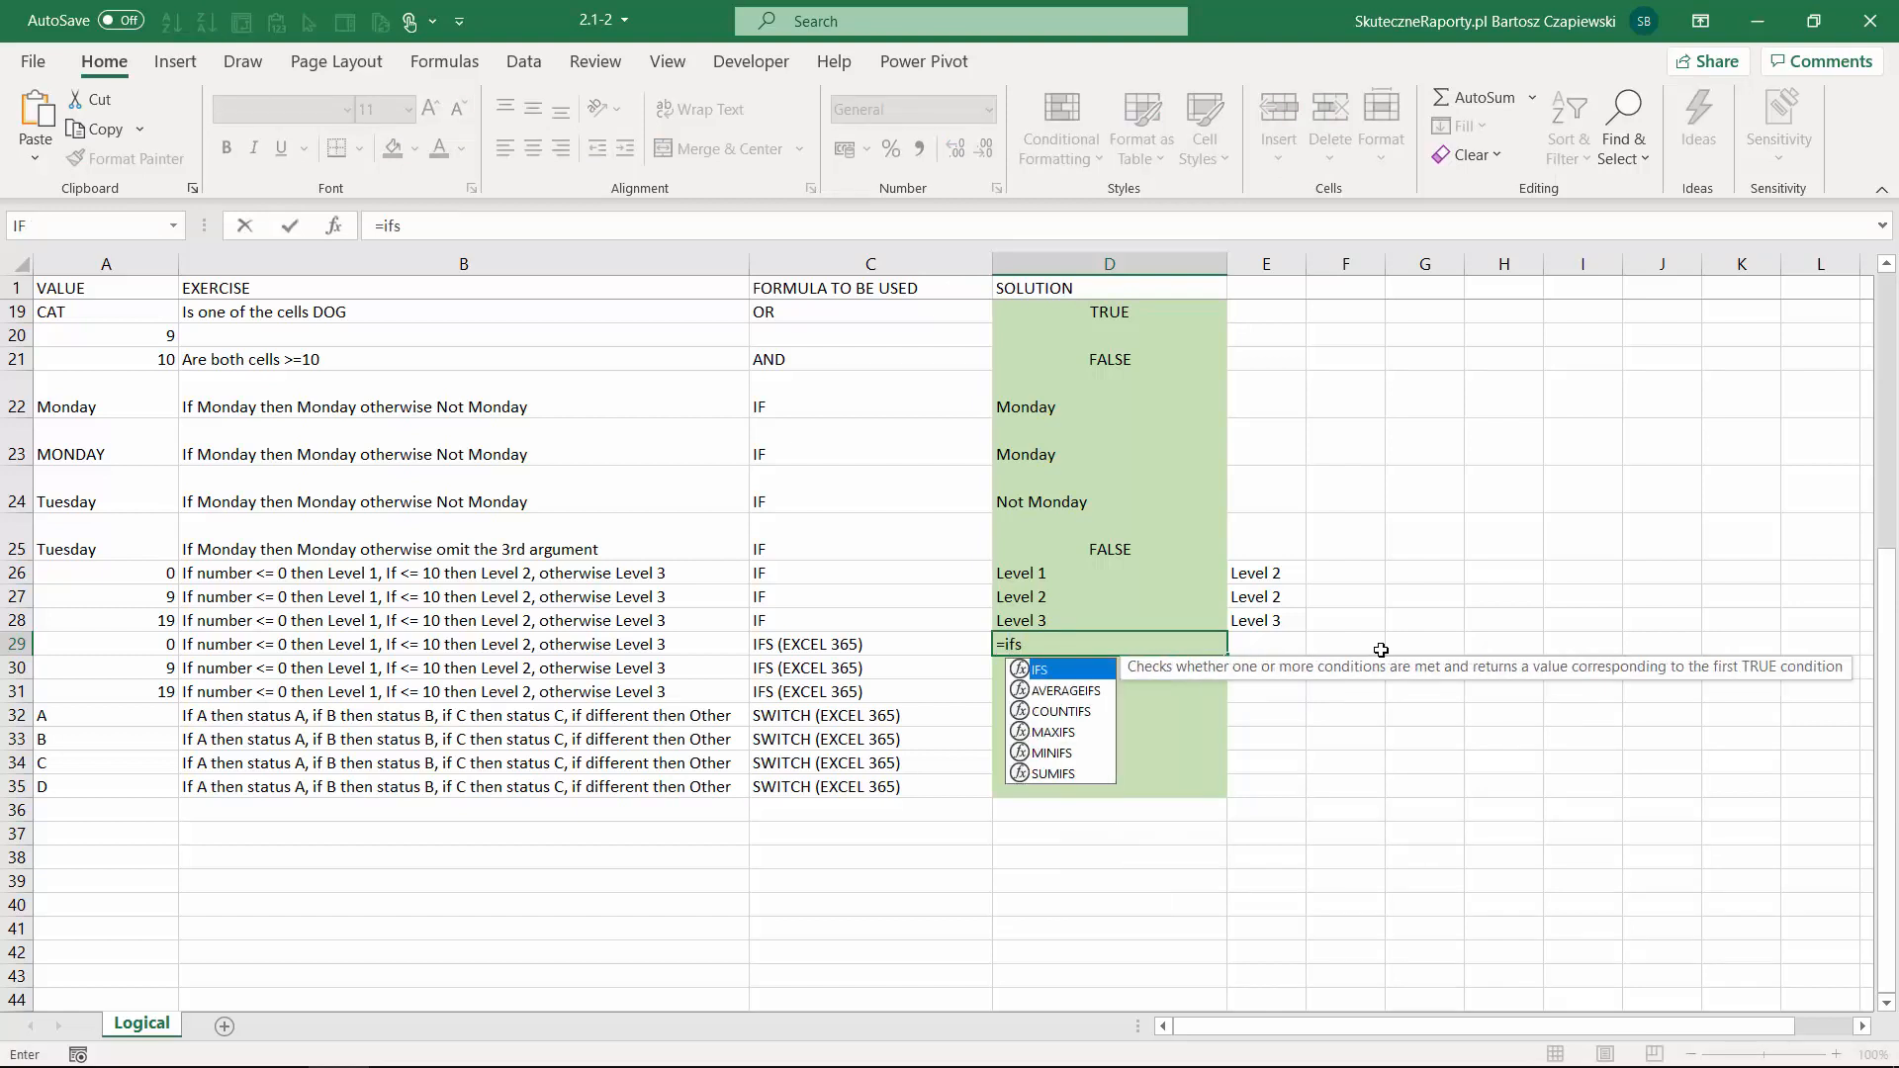
pyautogui.press('Tab')
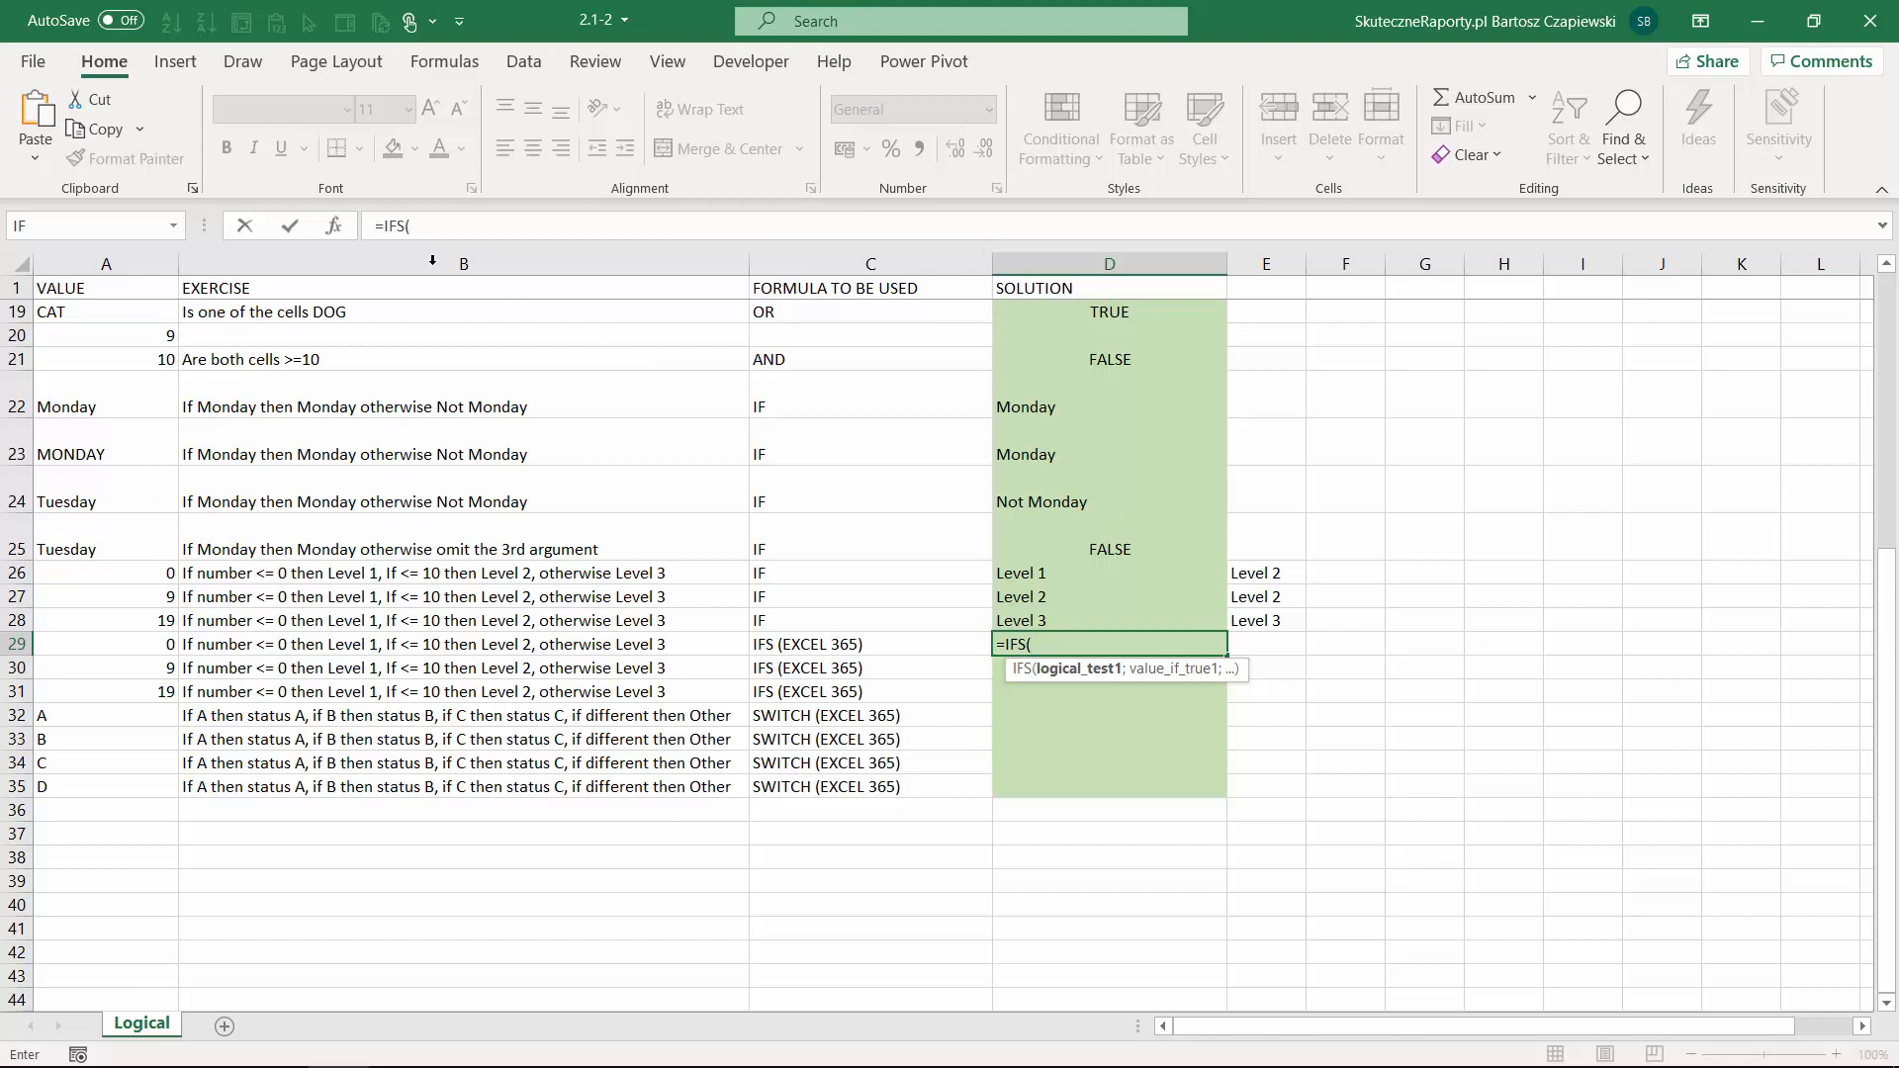
pyautogui.click(337, 226)
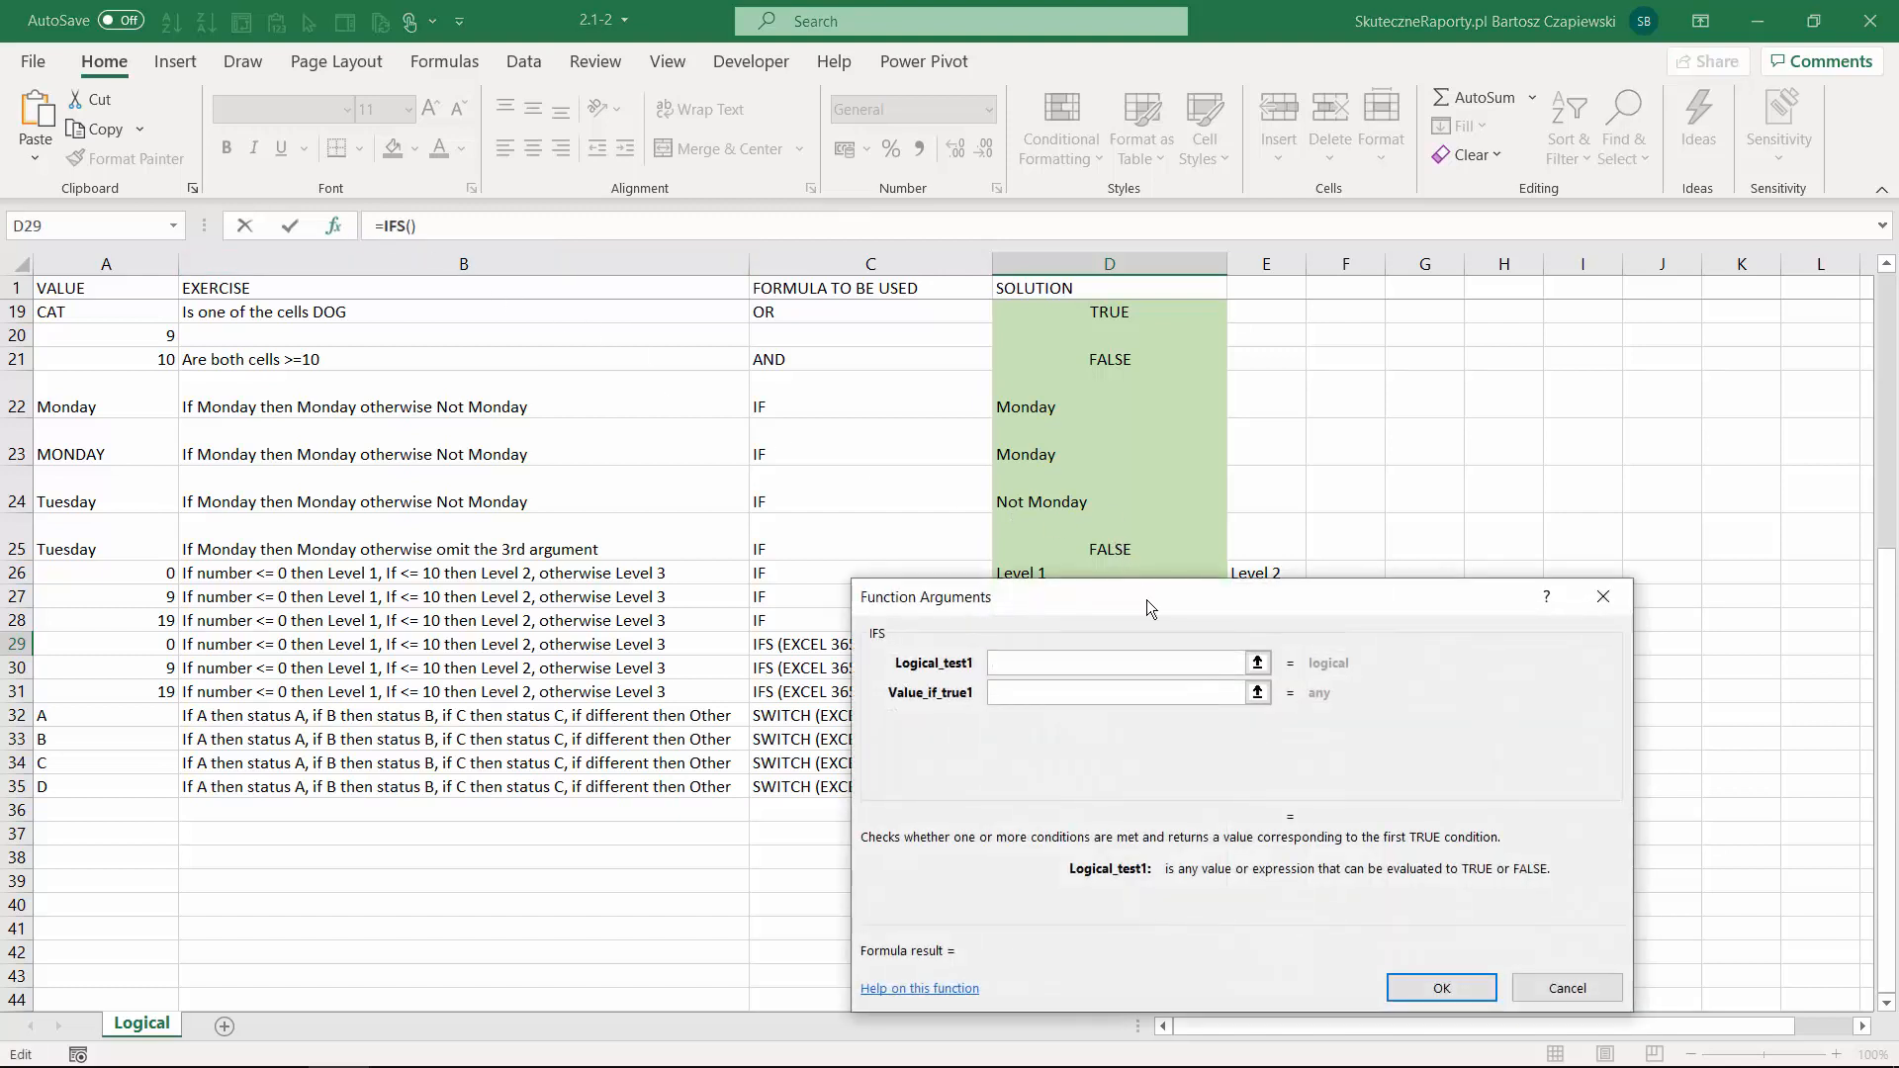
pyautogui.moveTo(1147, 600); pyautogui.dragTo(1369, 484)
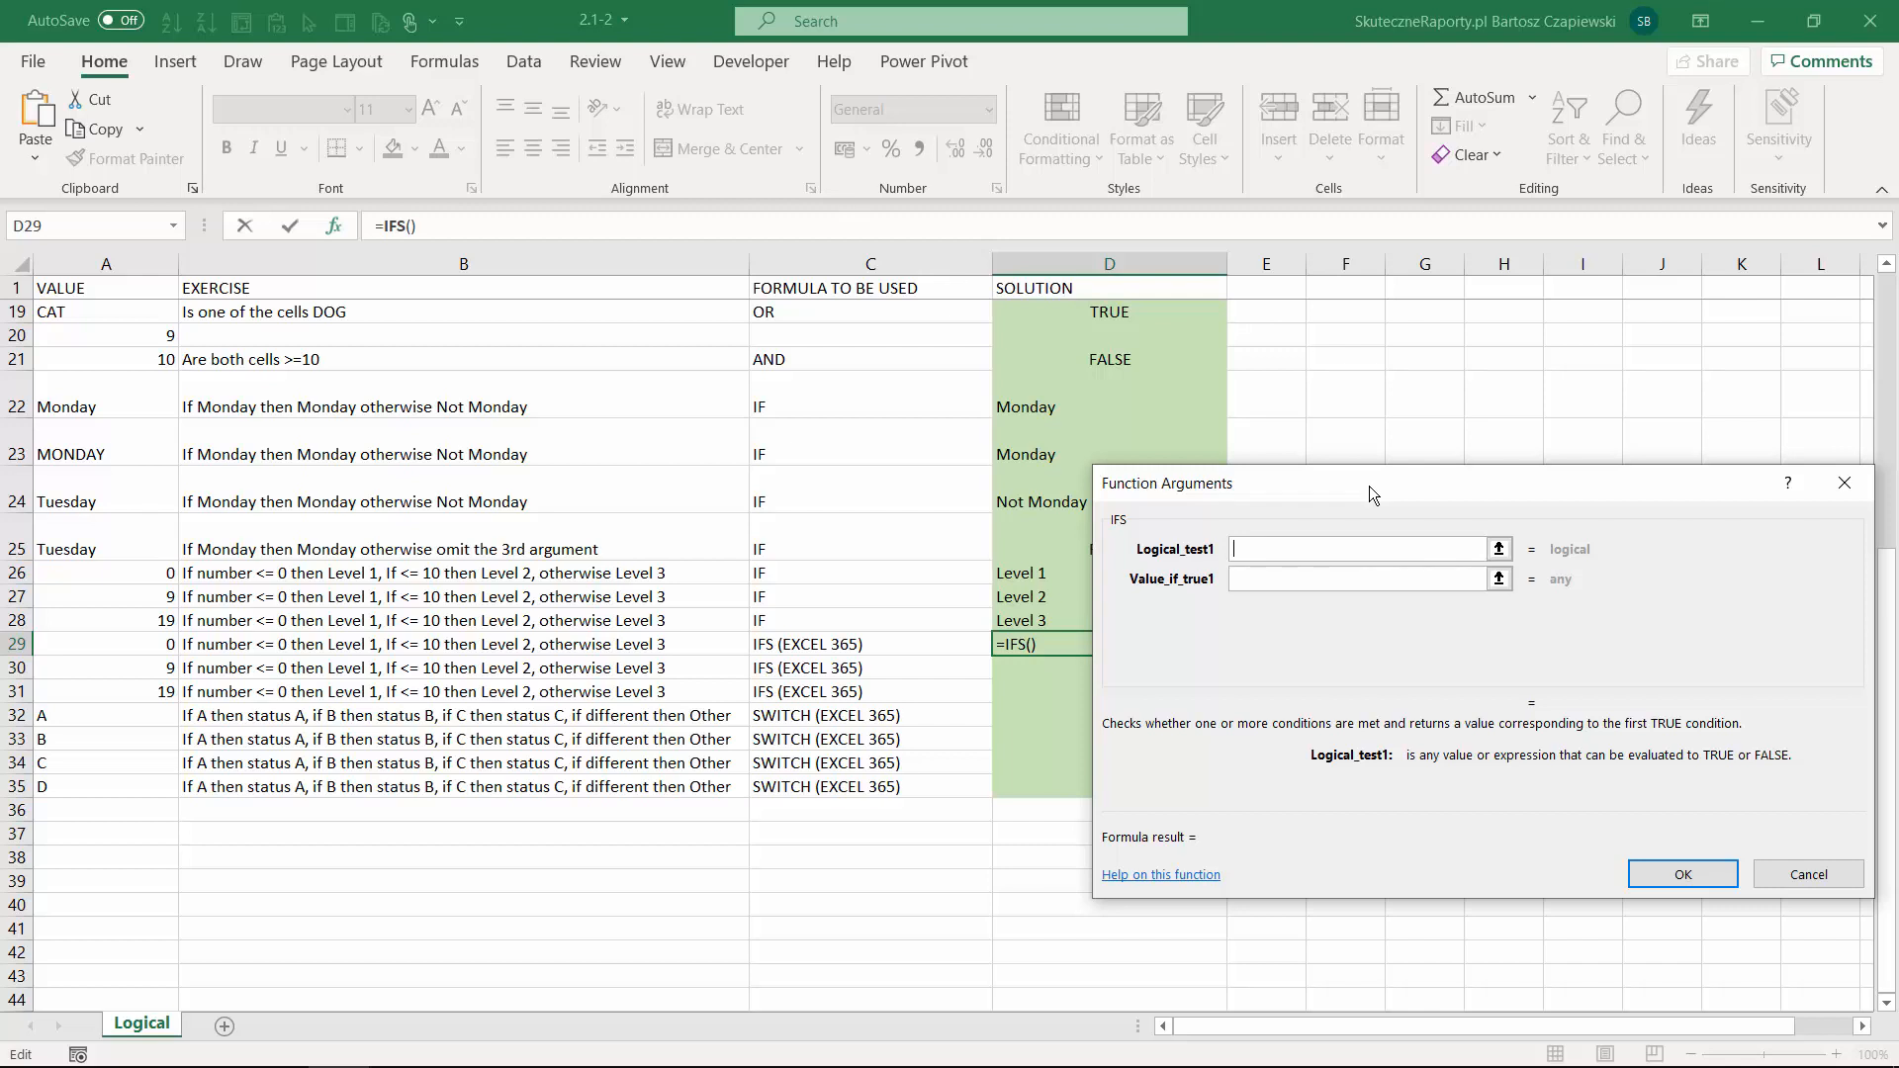
pyautogui.click(155, 641)
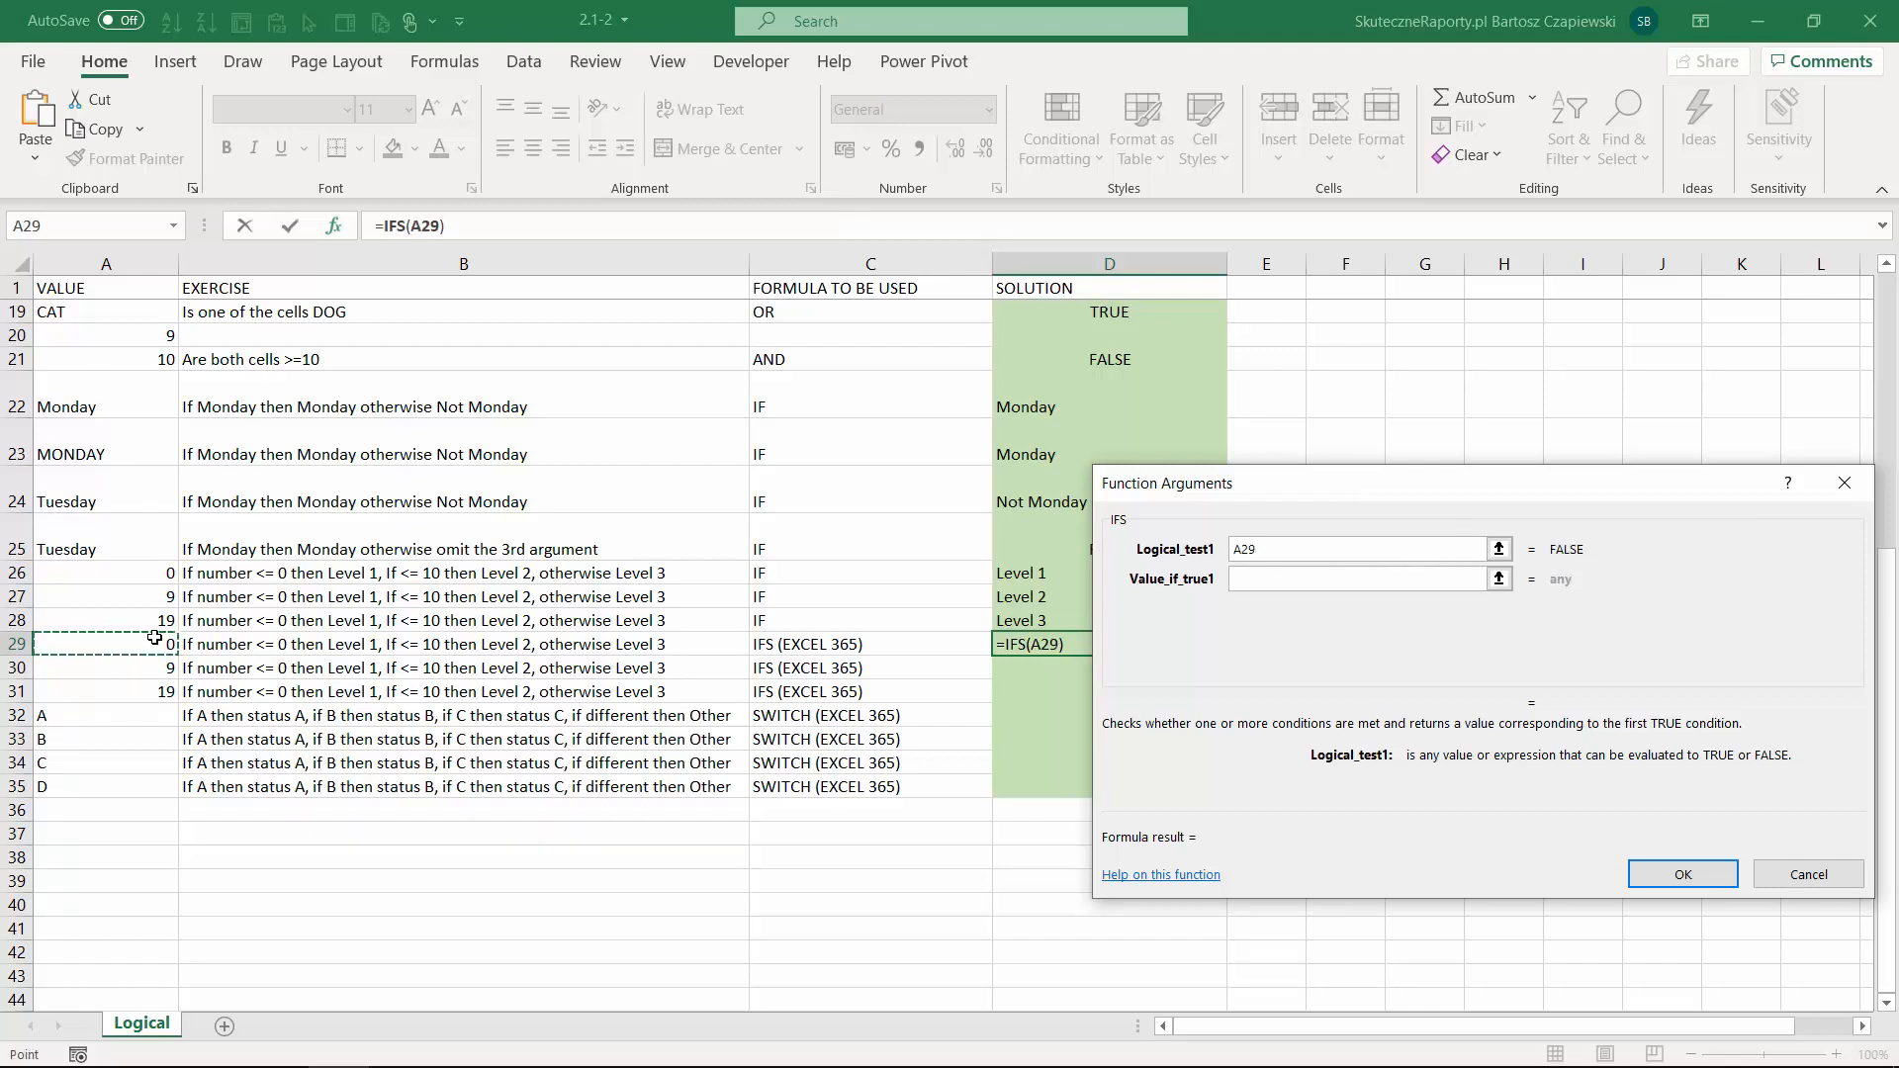
pyautogui.write('<=0')
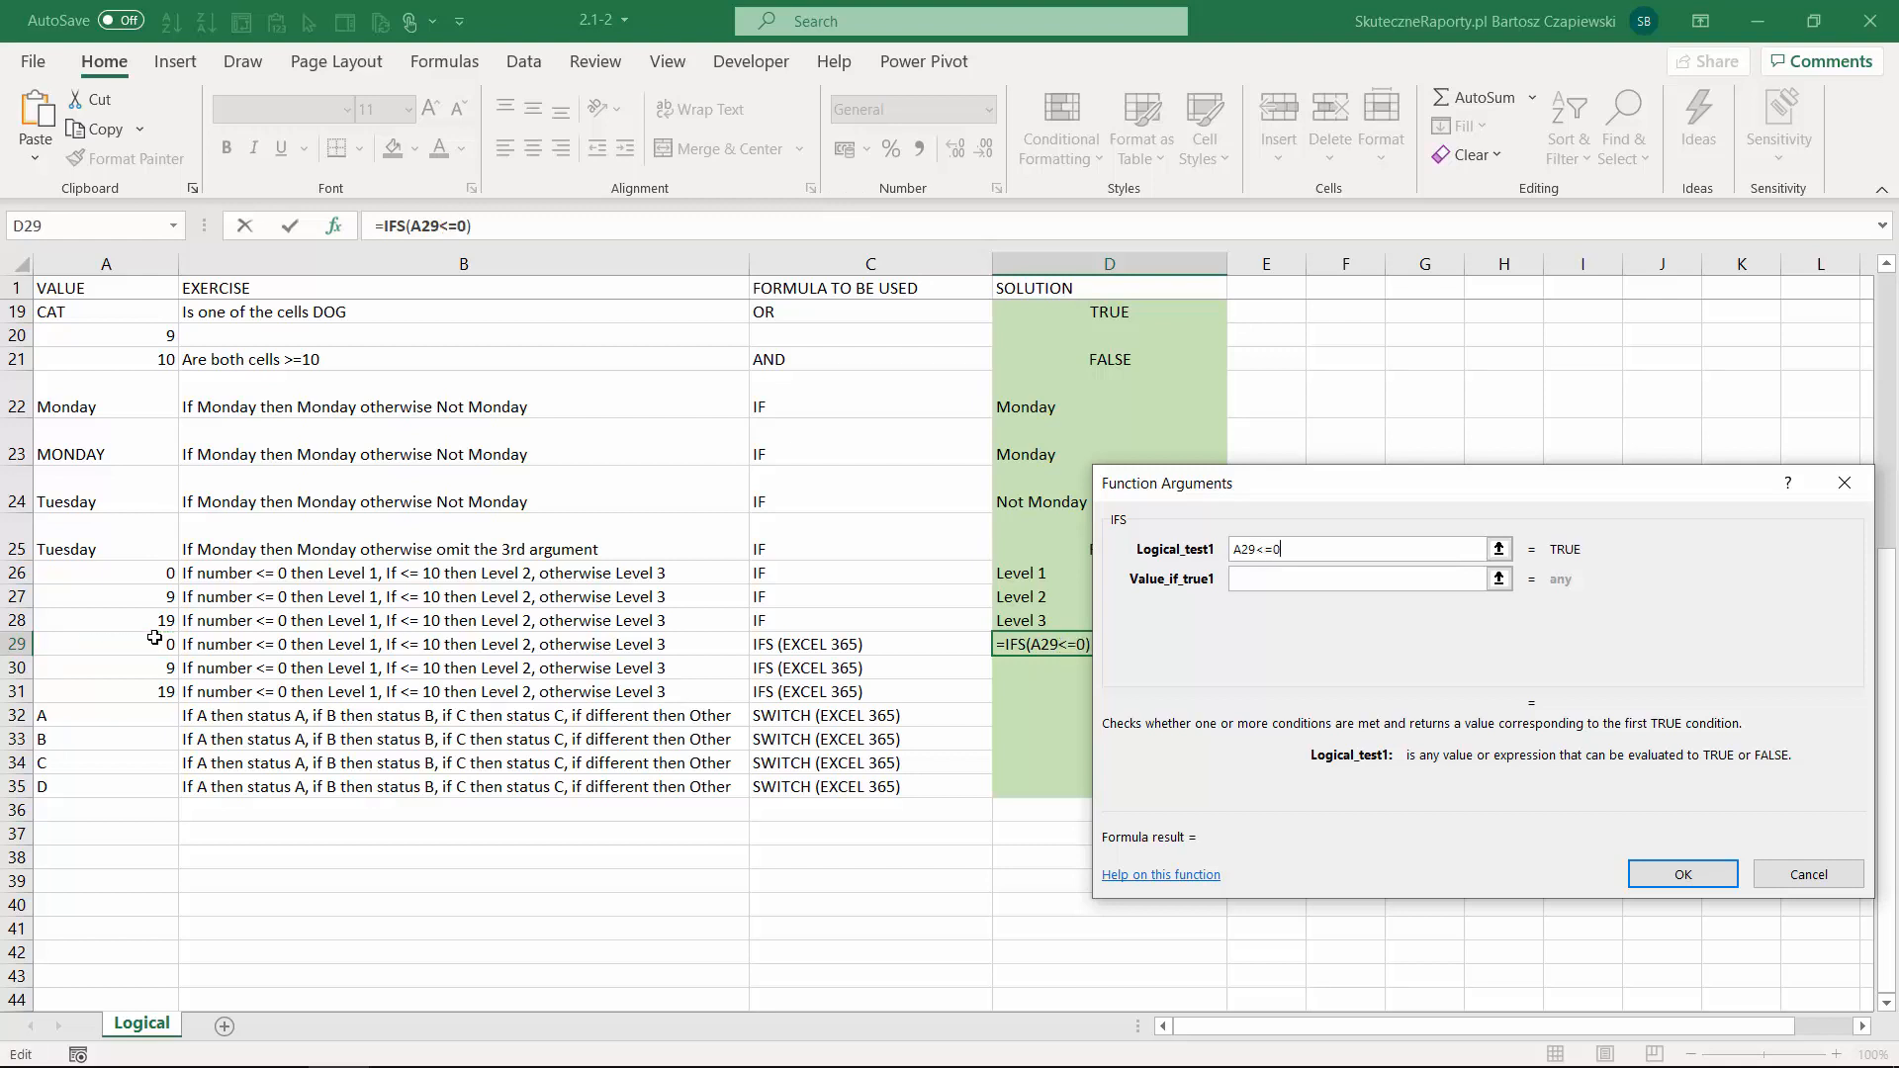
pyautogui.press('Tab')
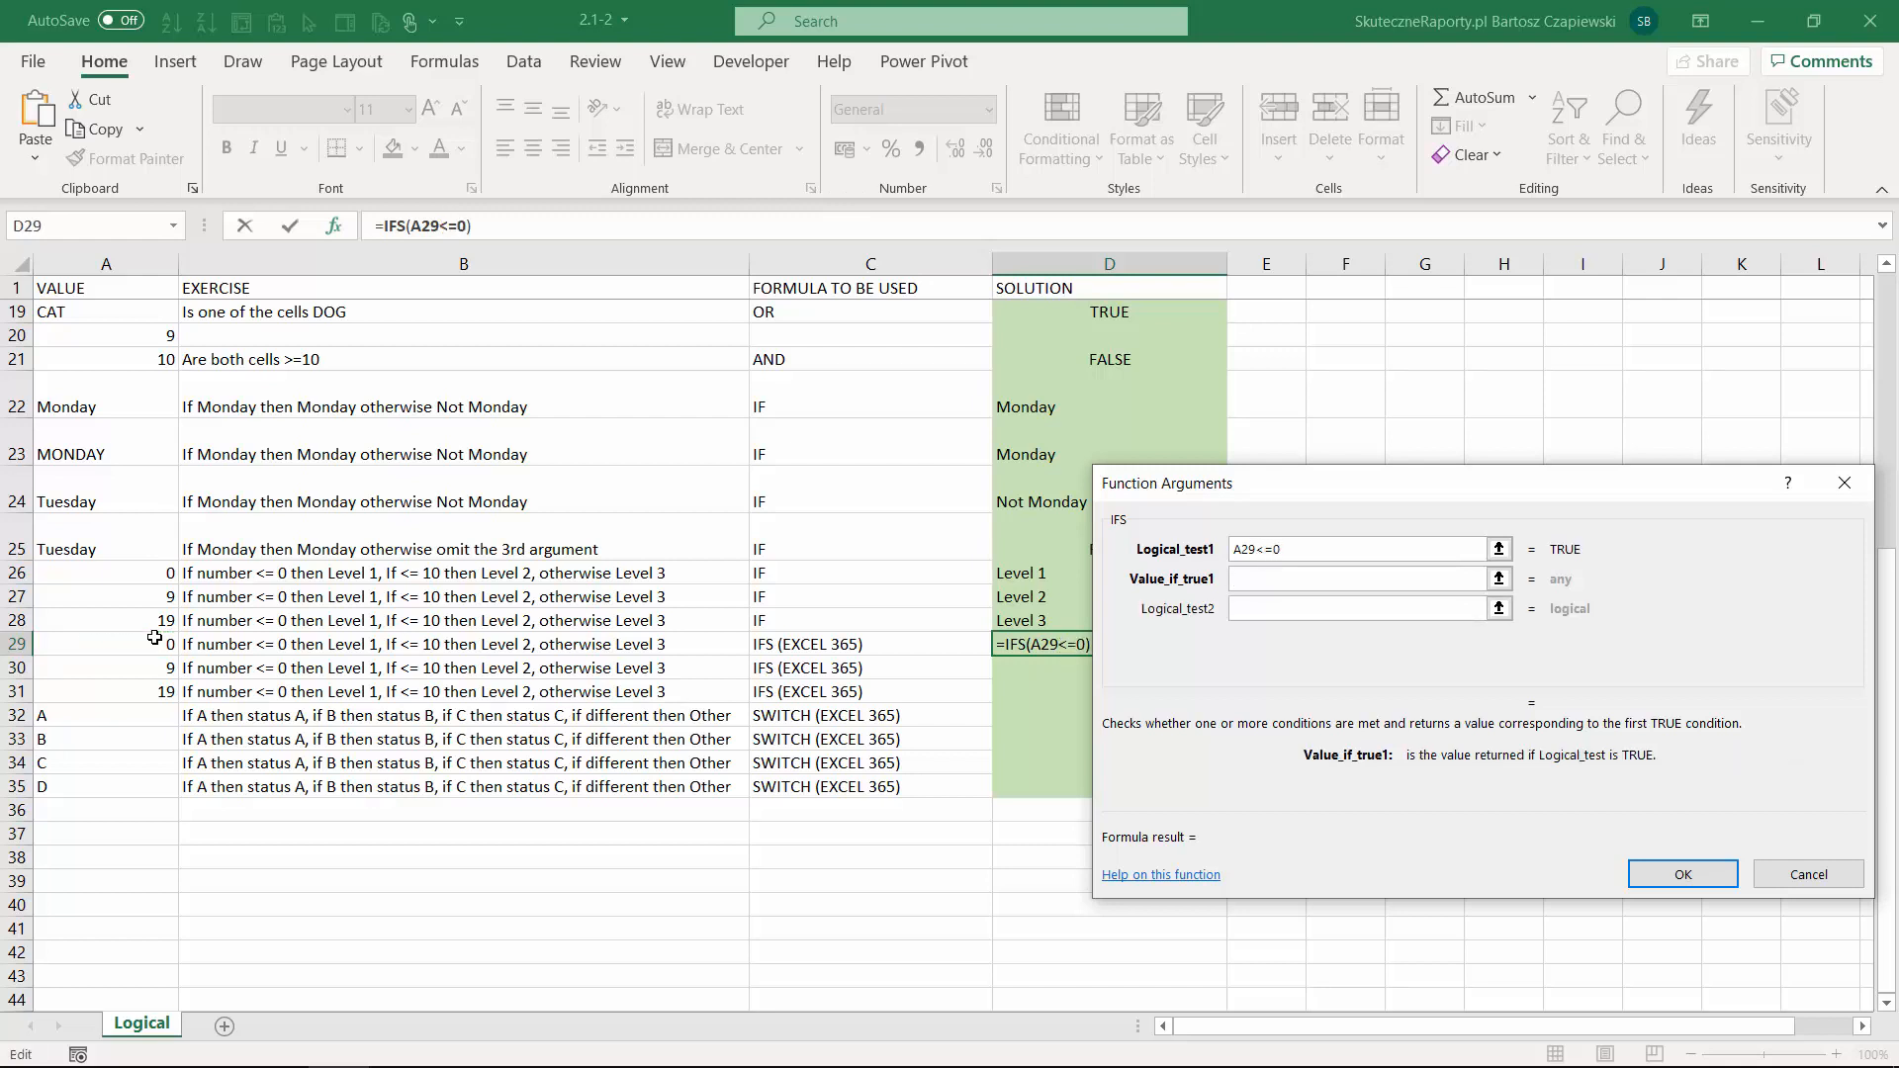
pyautogui.write('Level 1')
# Add a second condition A29<=10 returning "Level 2" to the D29 IFS and confirm the formula.
pyautogui.moveTo(1293, 549); pyautogui.dragTo(1224, 556)
pyautogui.hotkey('ctrl', 'c')
pyautogui.click(1274, 608)
pyautogui.hotkey('ctrl', 'v')
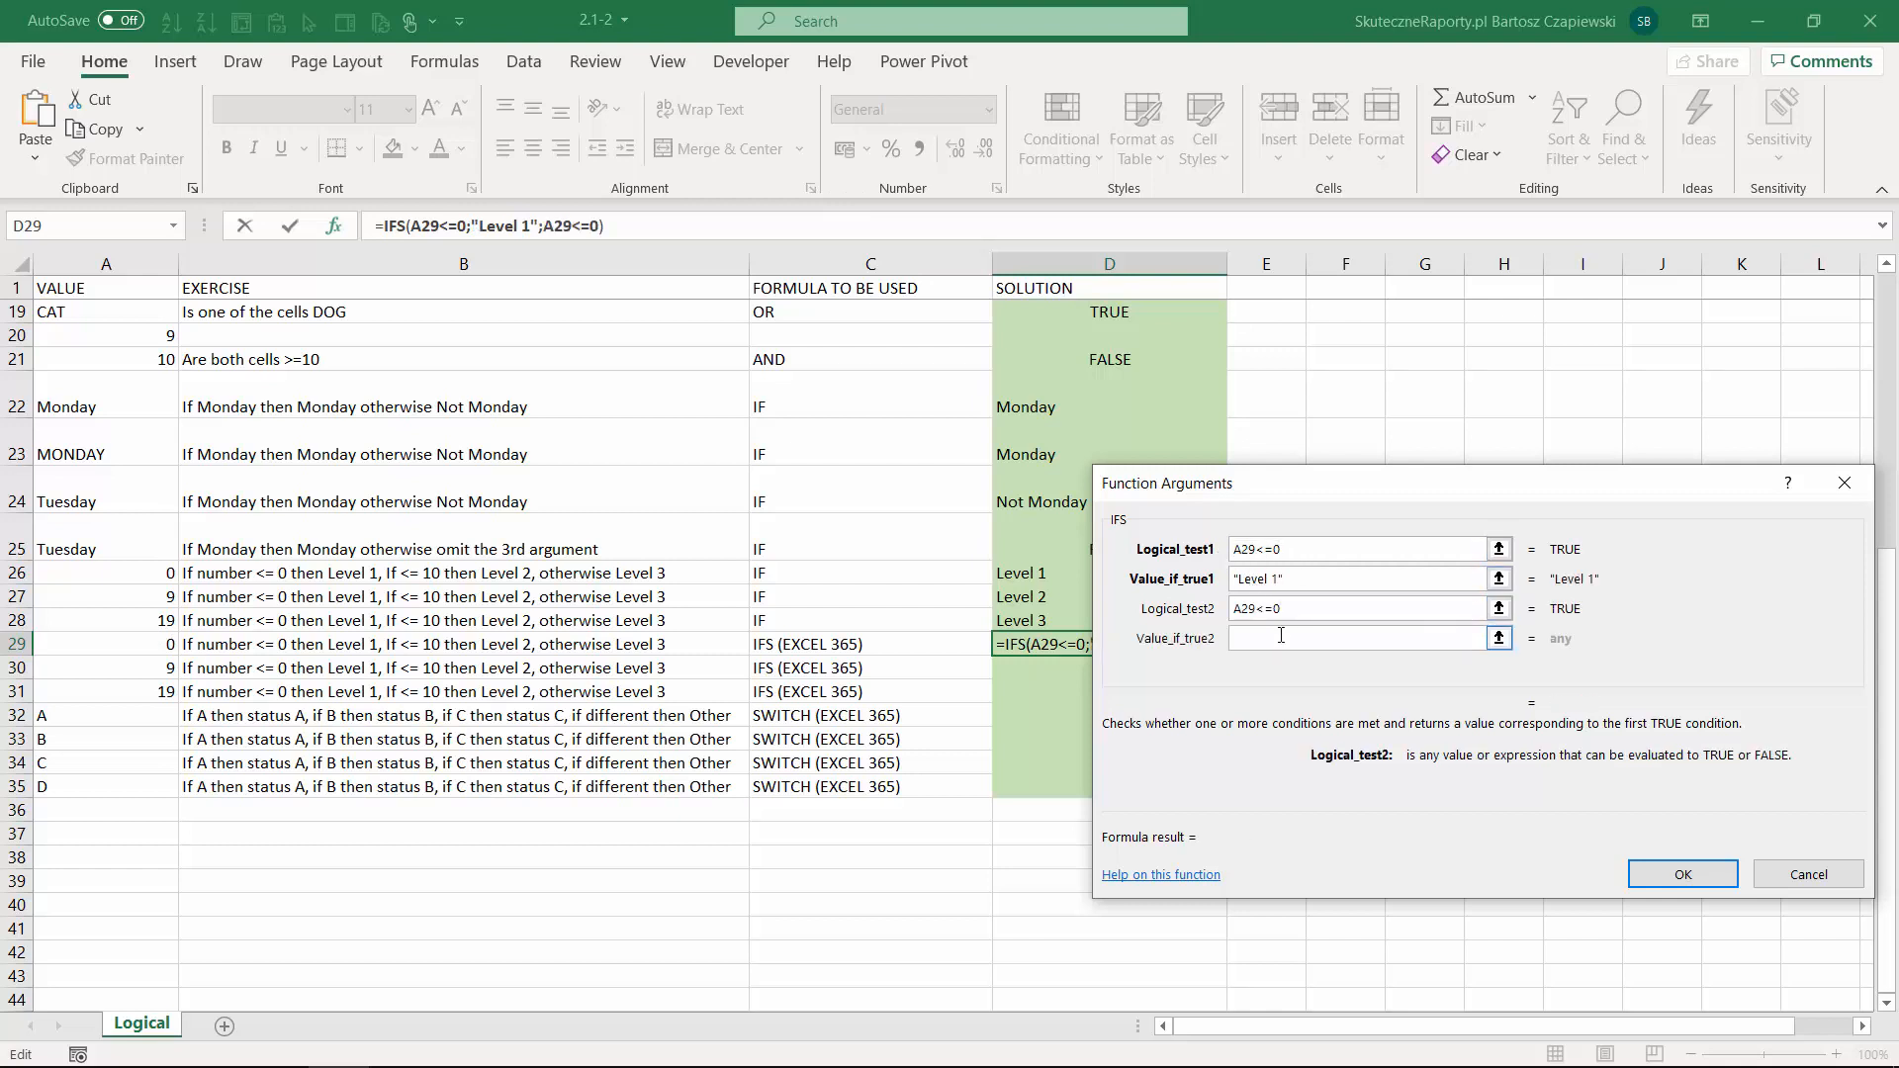
pyautogui.press('BackSpace')
pyautogui.write('10')
pyautogui.click(1281, 636)
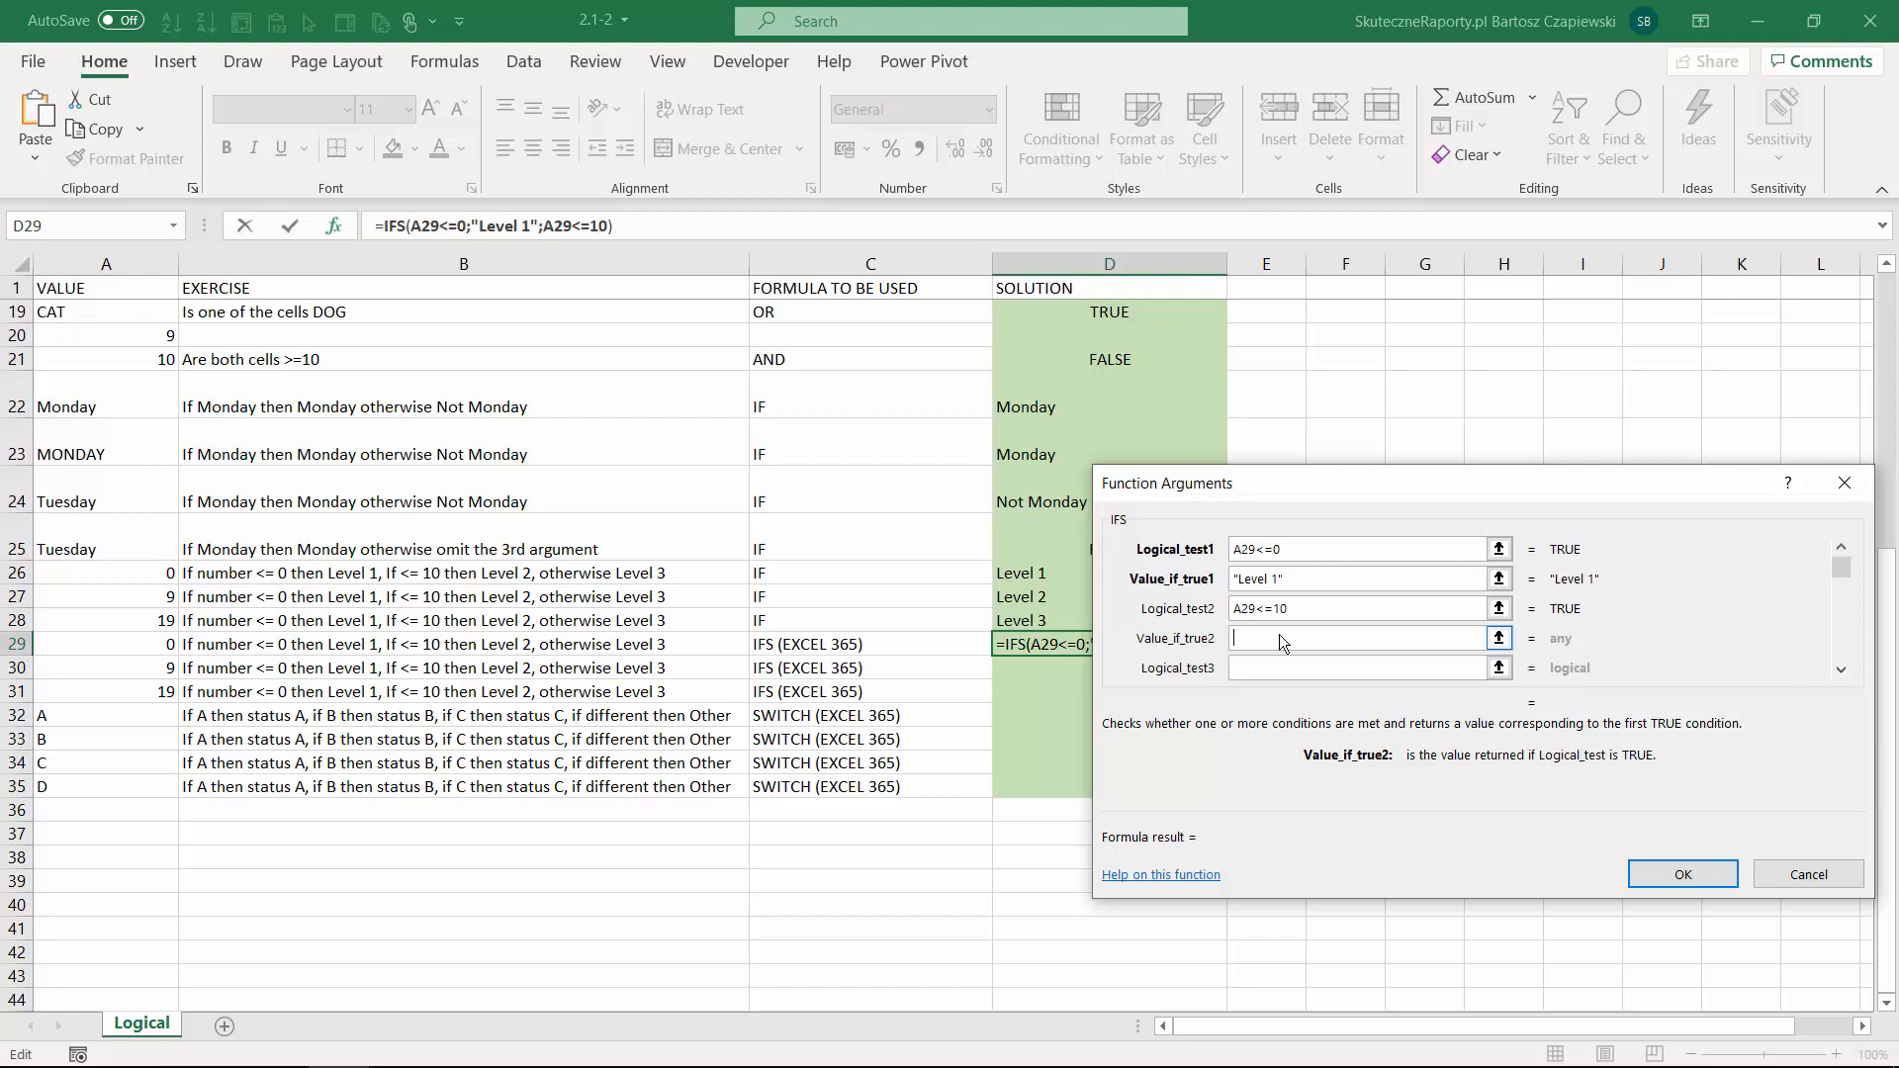
pyautogui.write('Level 2')
pyautogui.press('Tab')
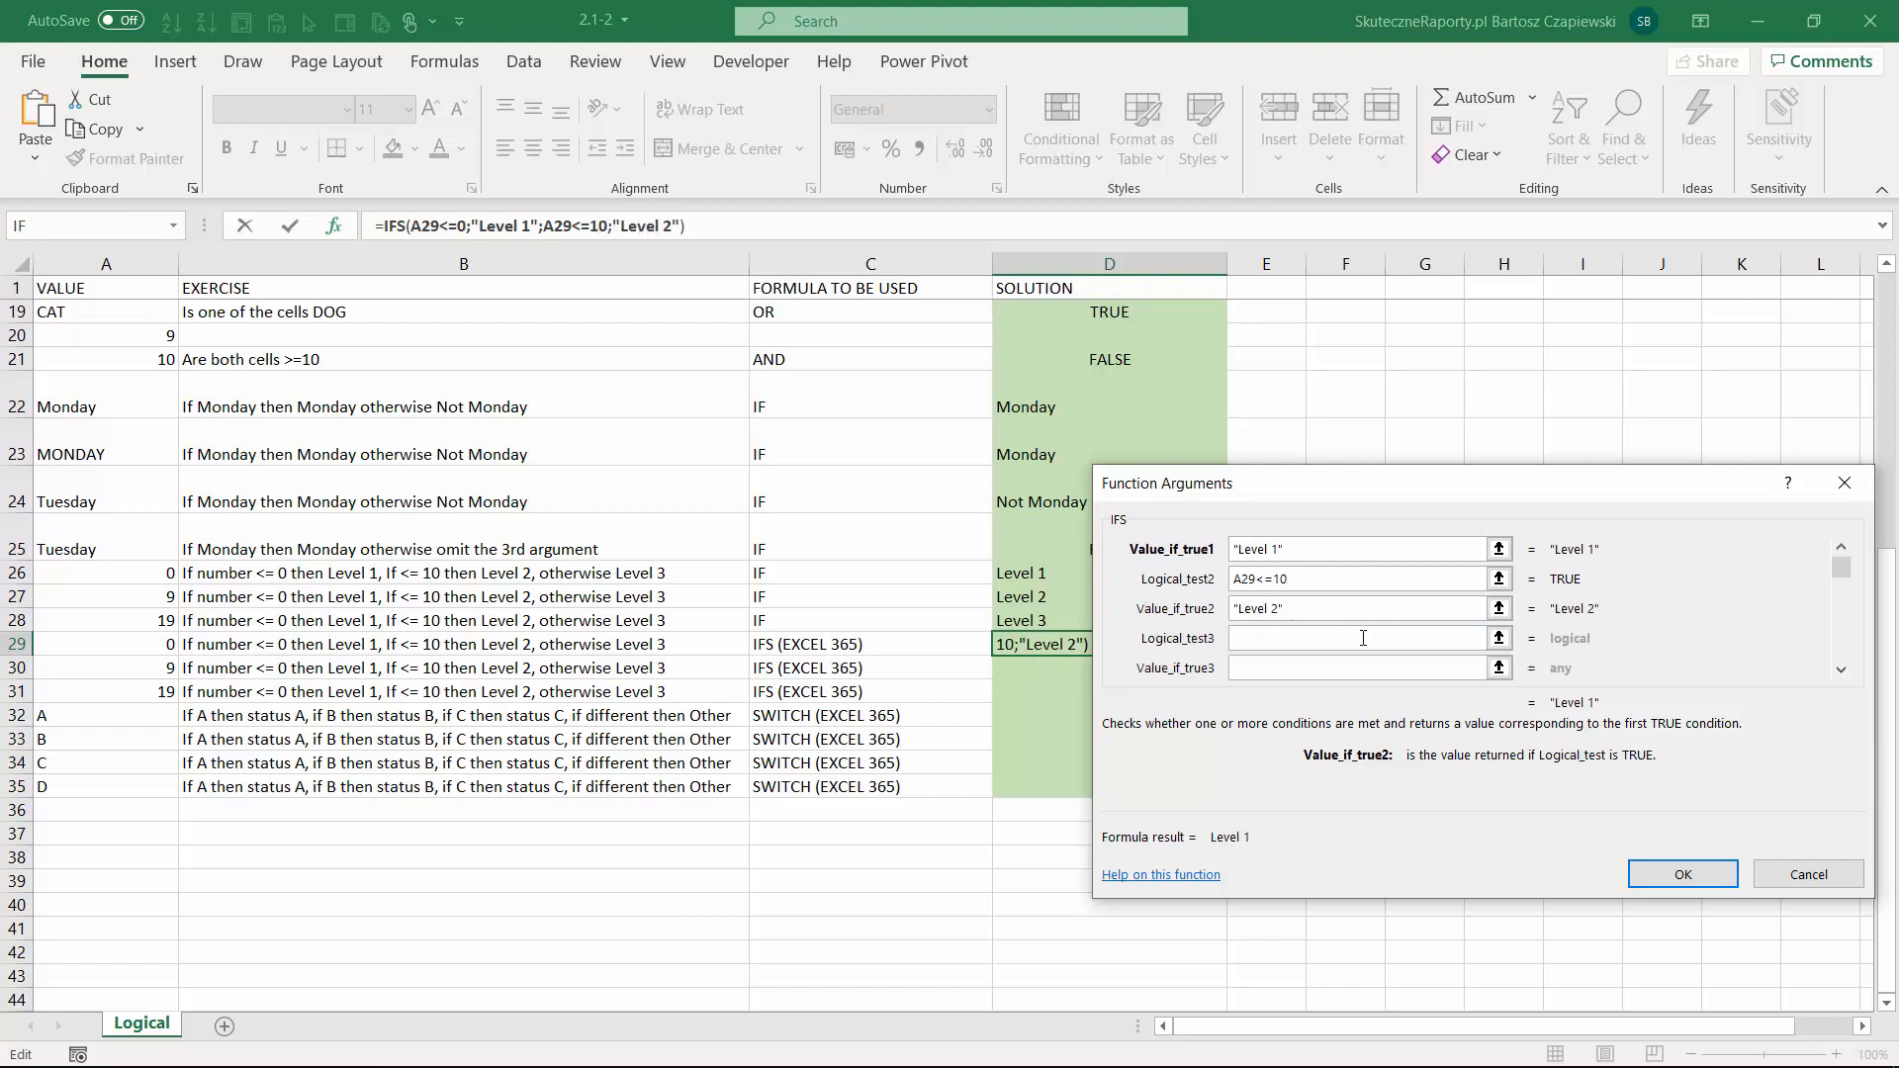
pyautogui.click(1661, 875)
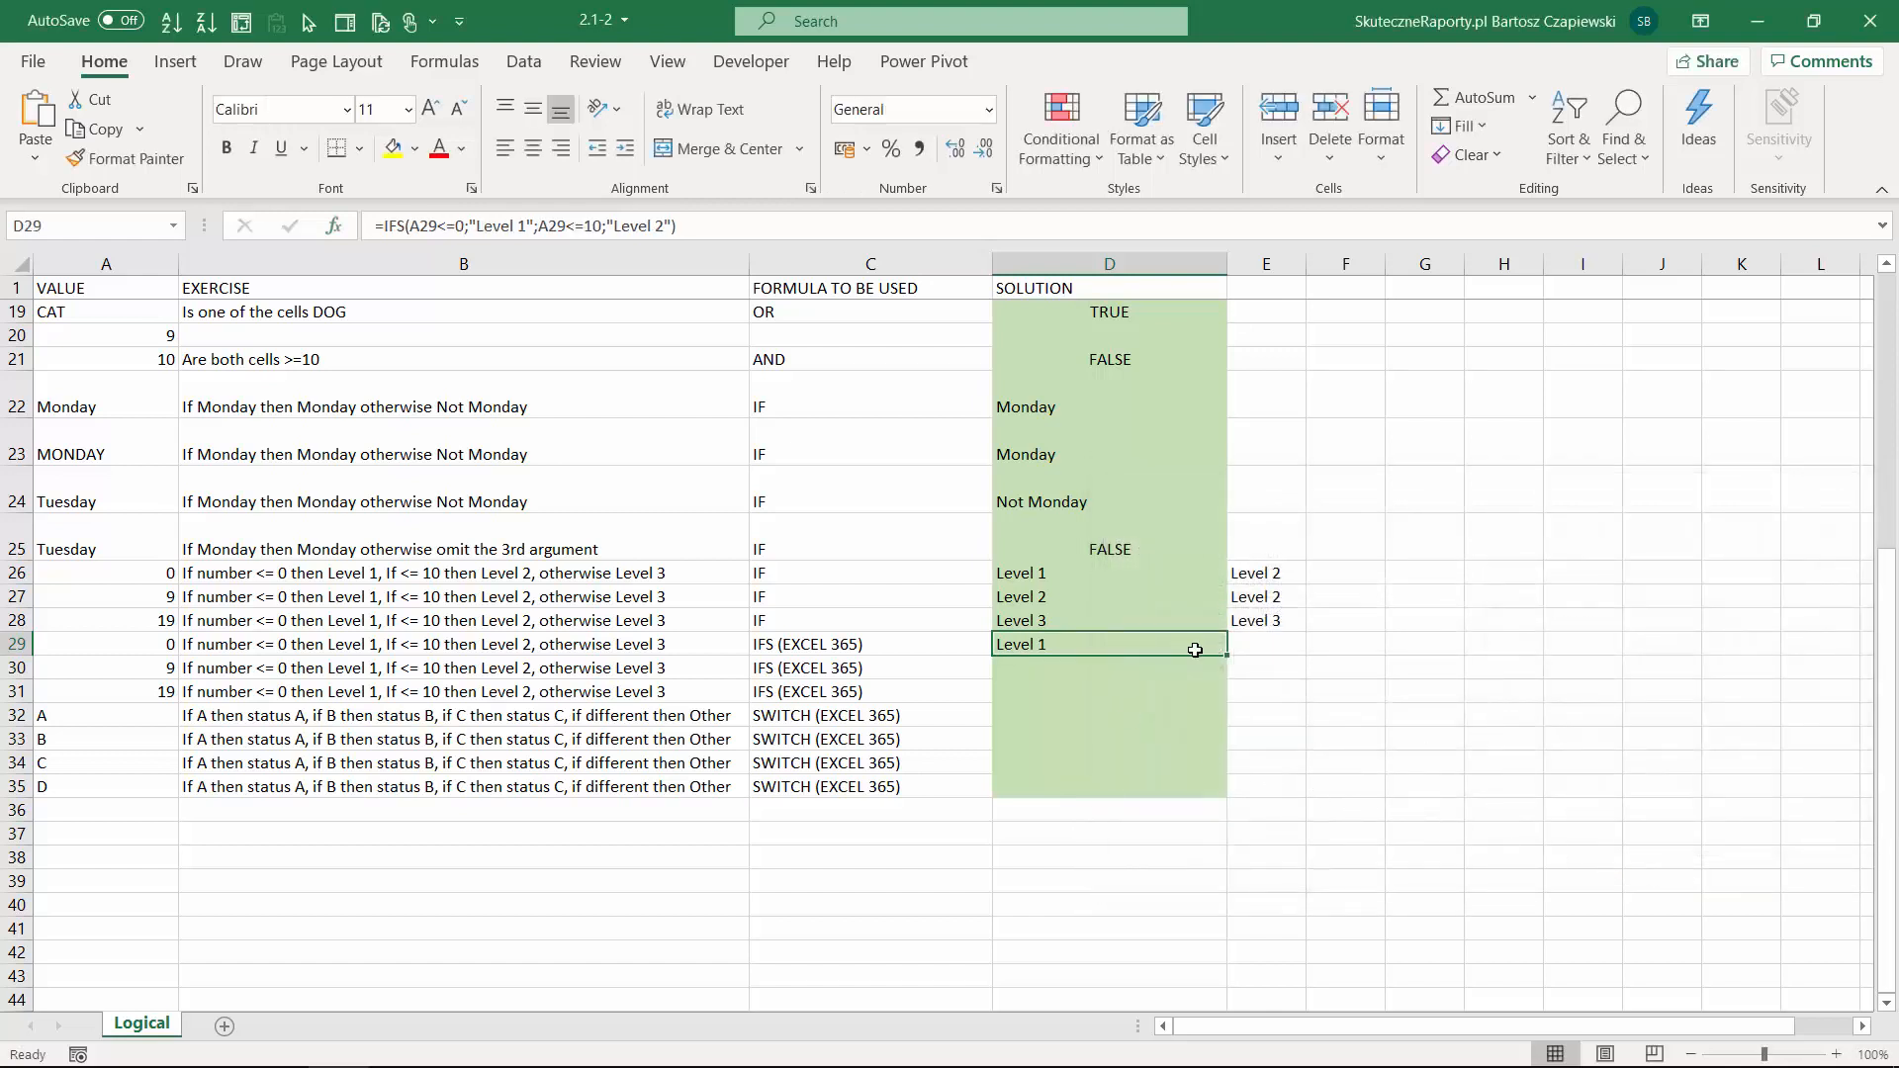
# Copy the IFS formula from D29 down to D31 and compare it with the nested IF formula in D26.
pyautogui.moveTo(1227, 655); pyautogui.dragTo(1227, 699)
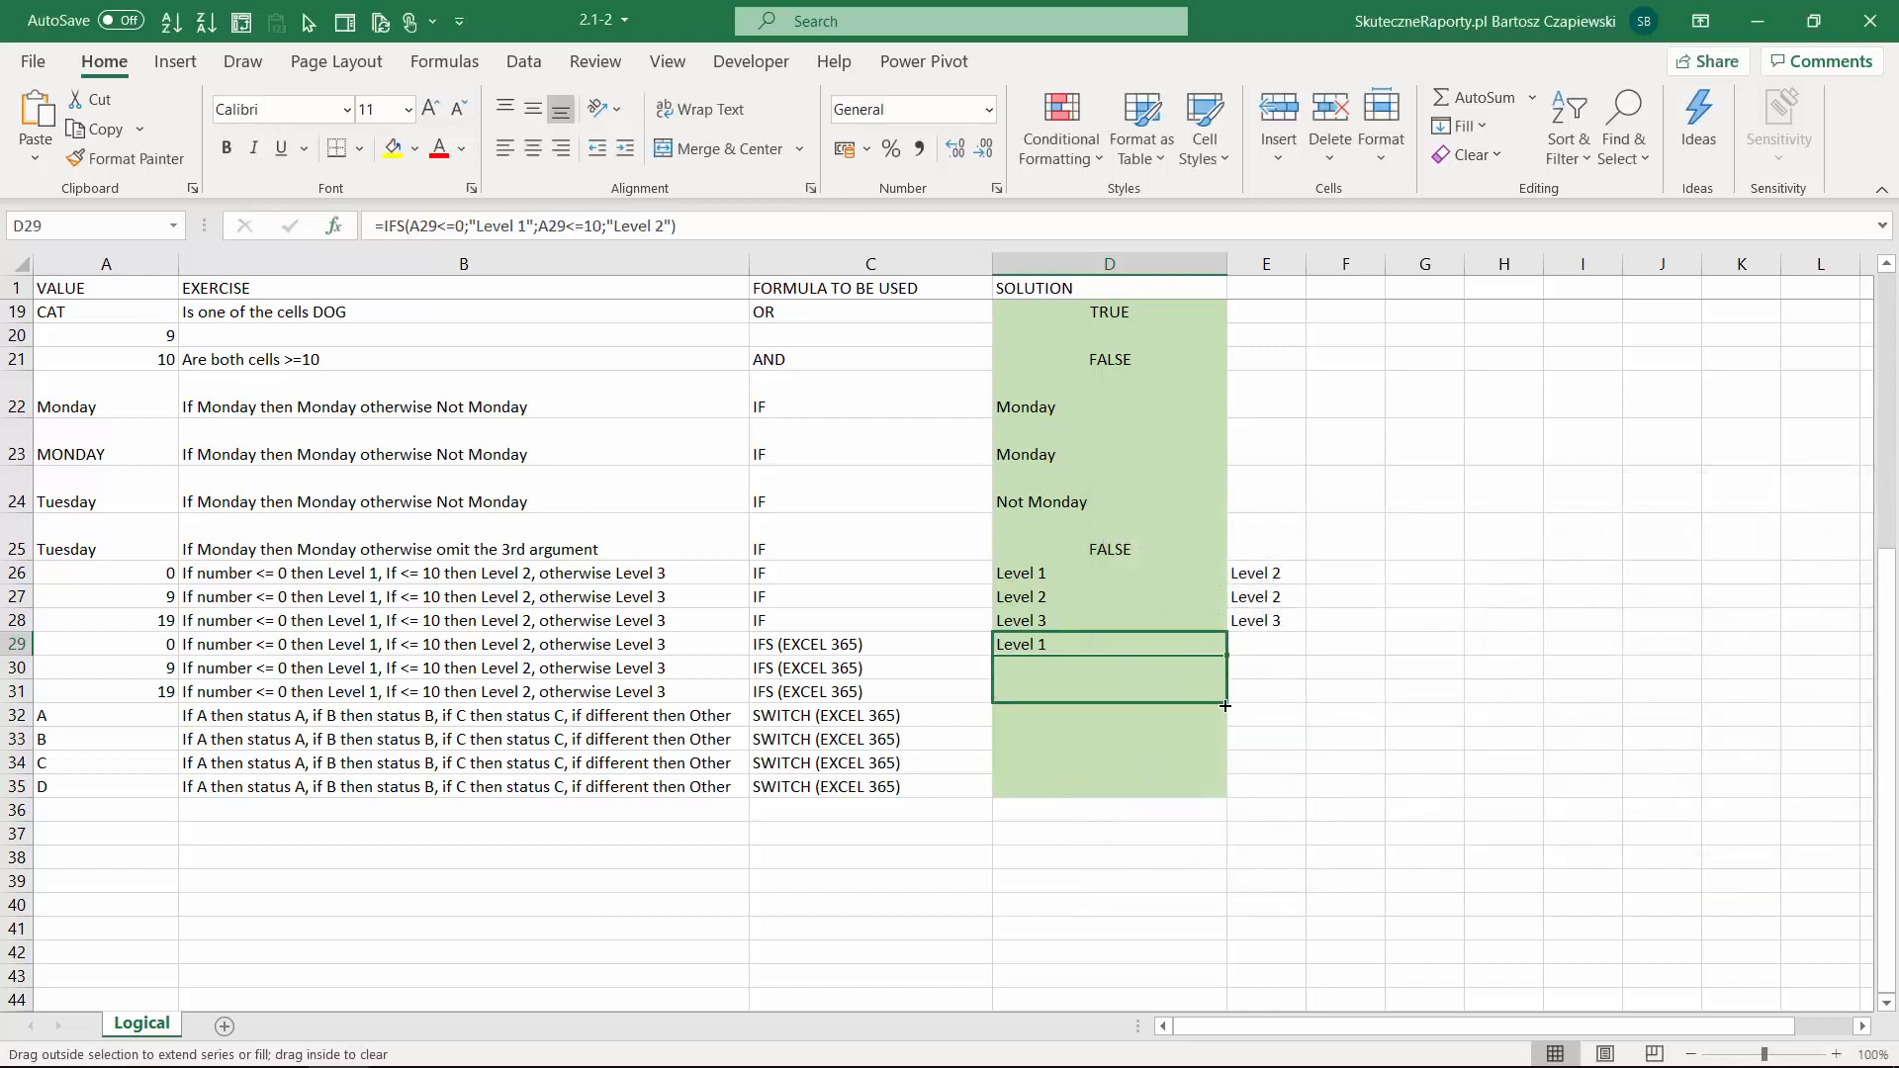
pyautogui.click(1101, 693)
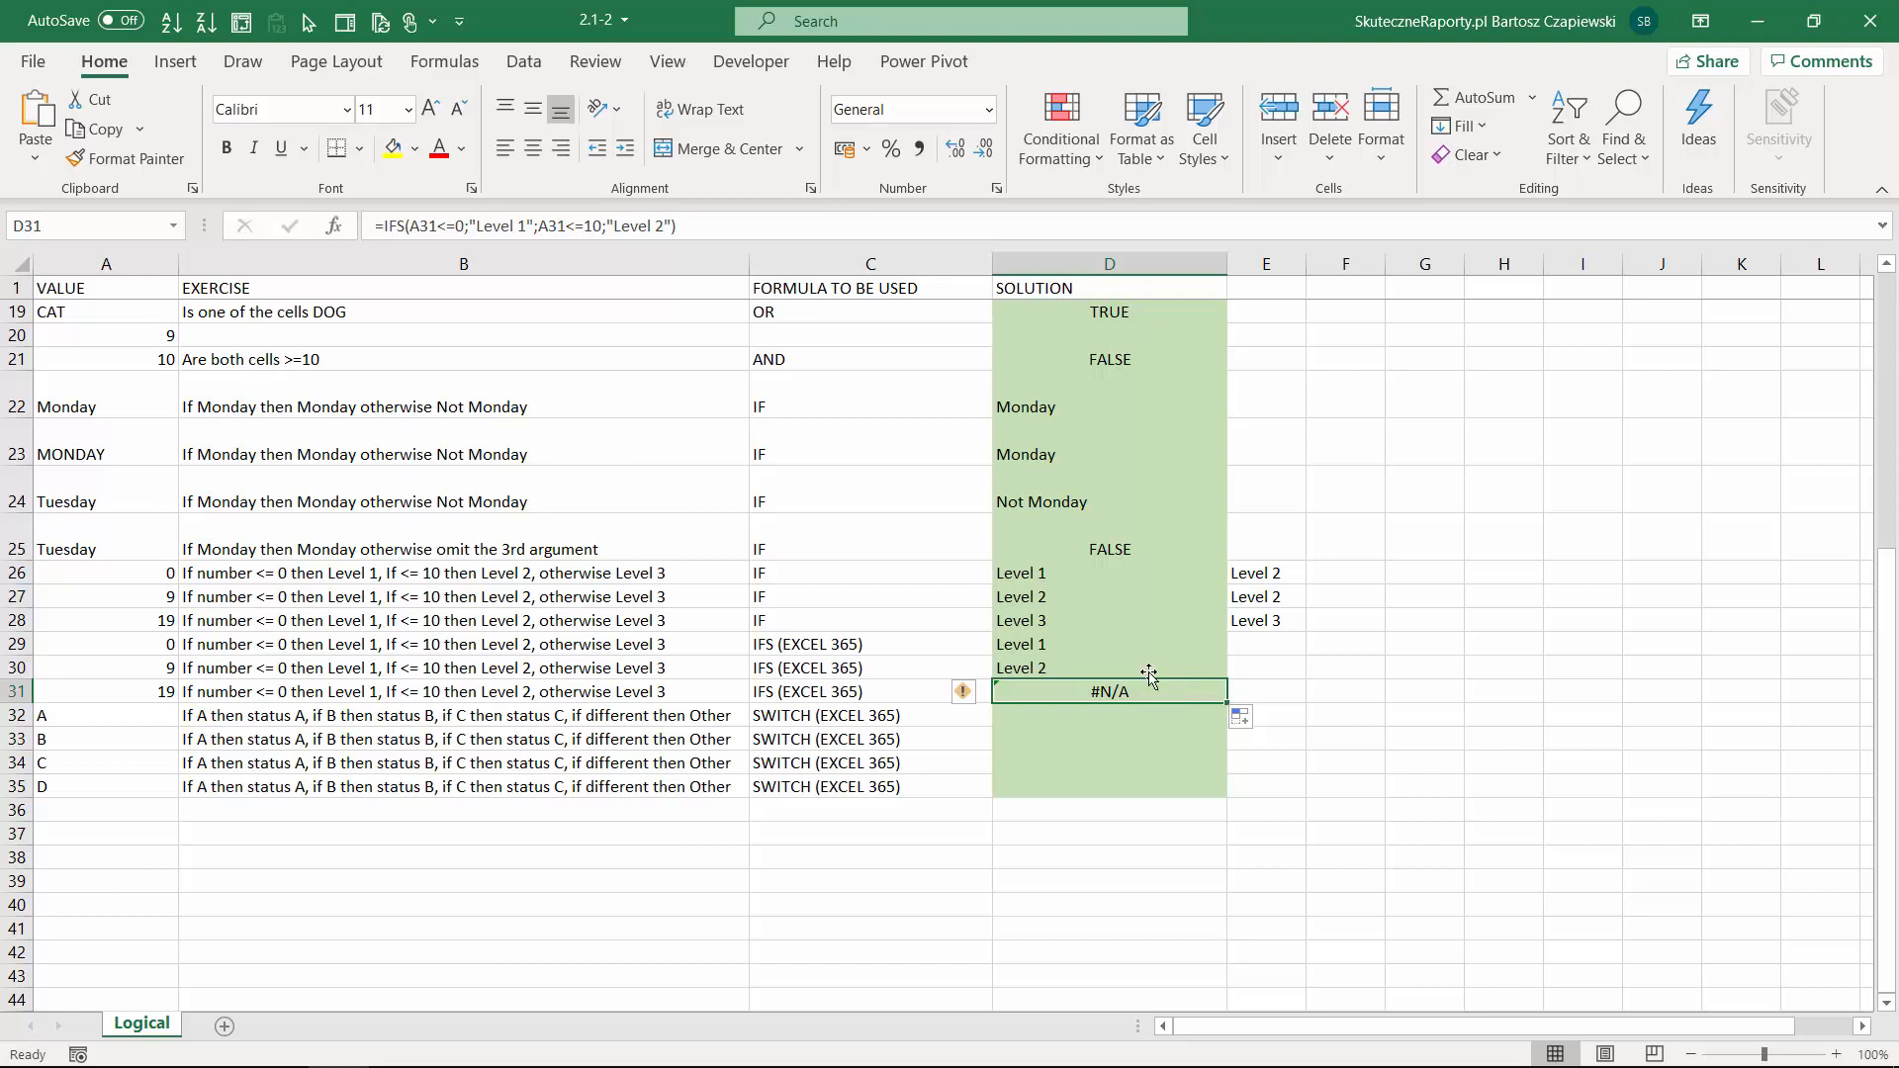
pyautogui.click(1080, 576)
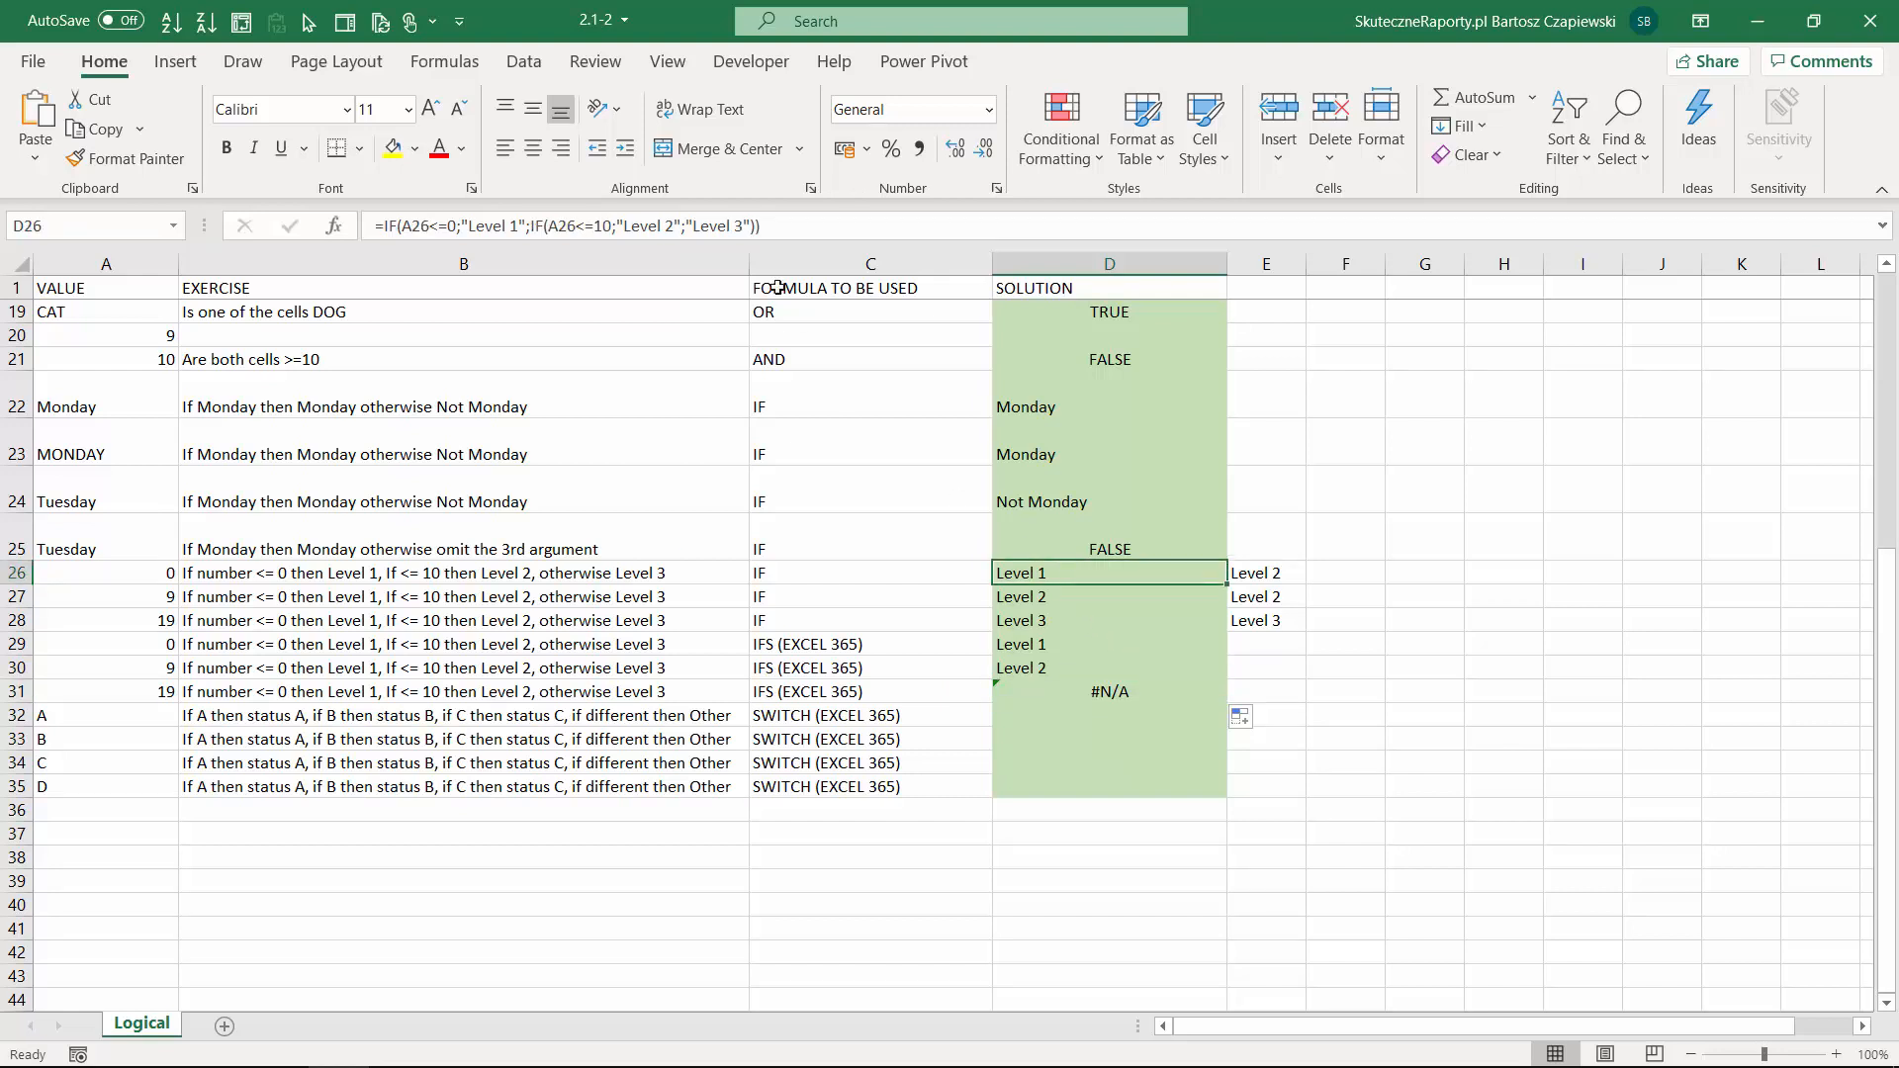
pyautogui.click(532, 227)
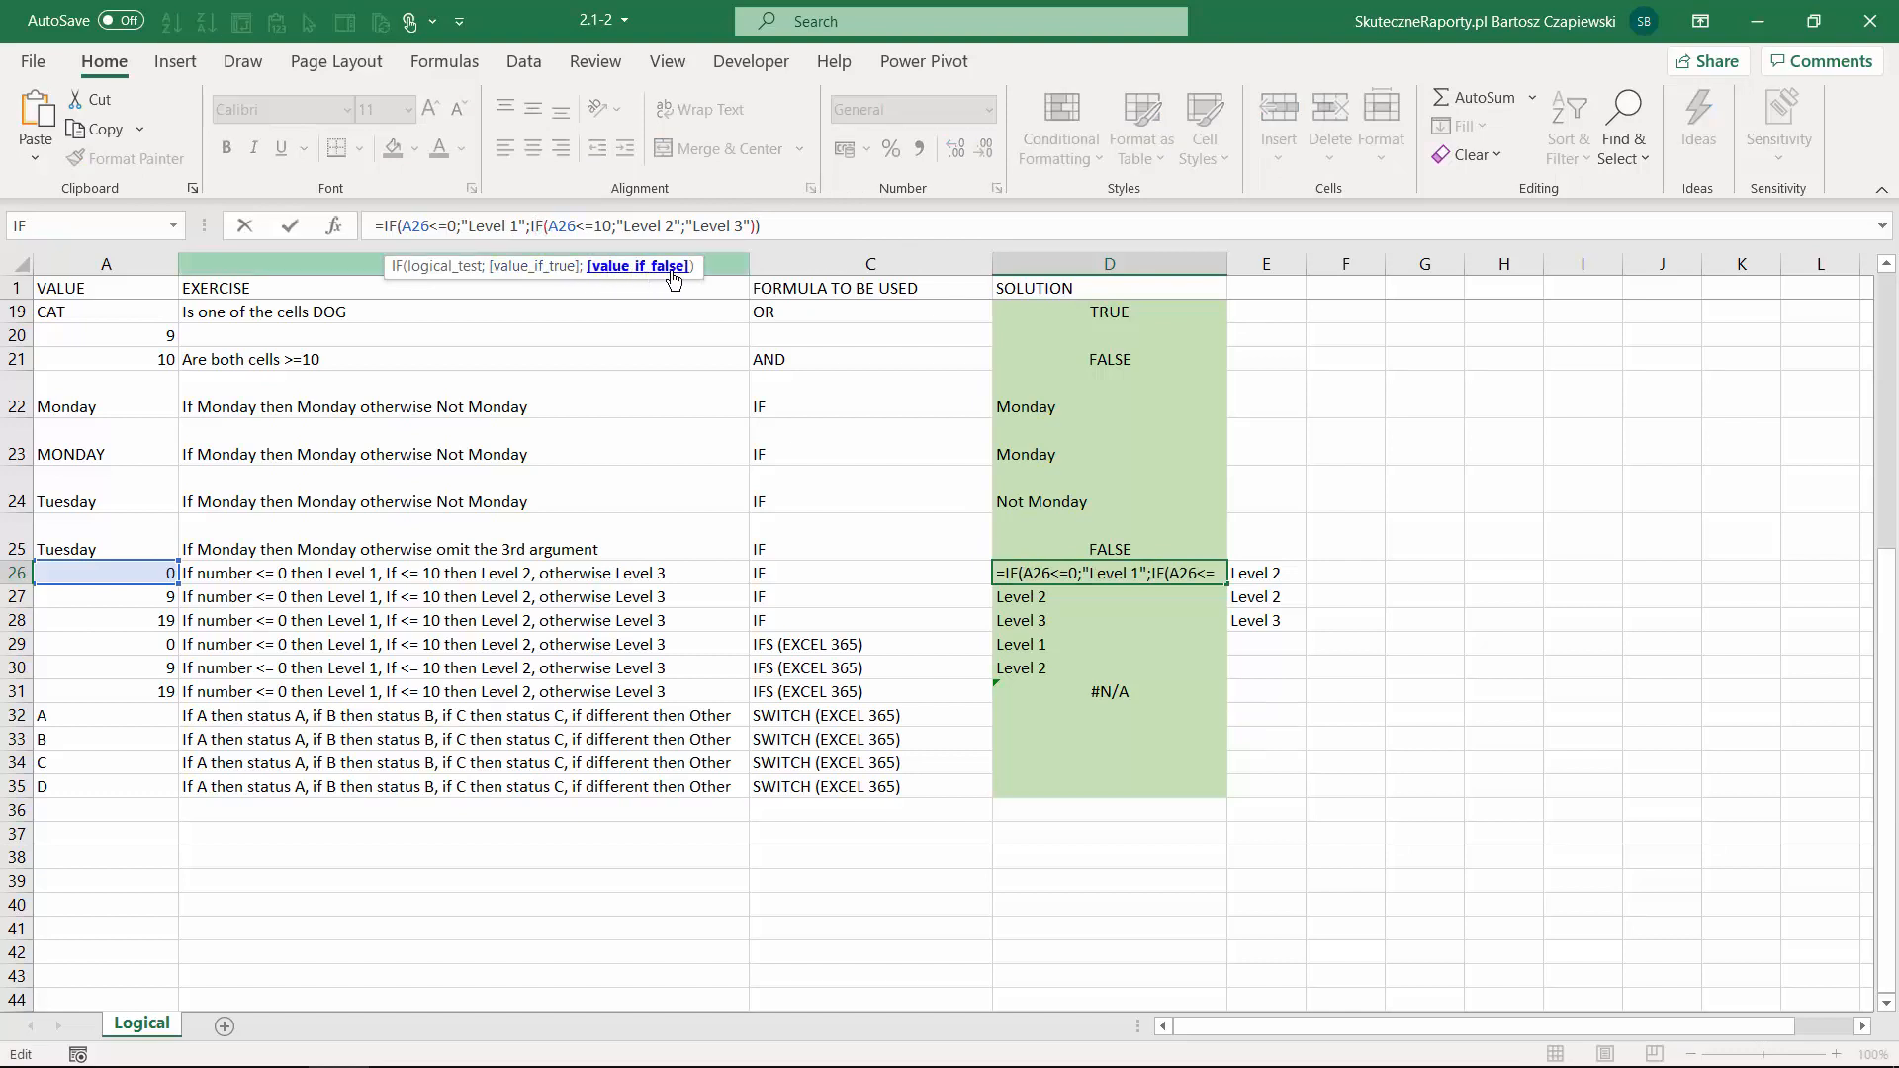
pyautogui.press('Escape')
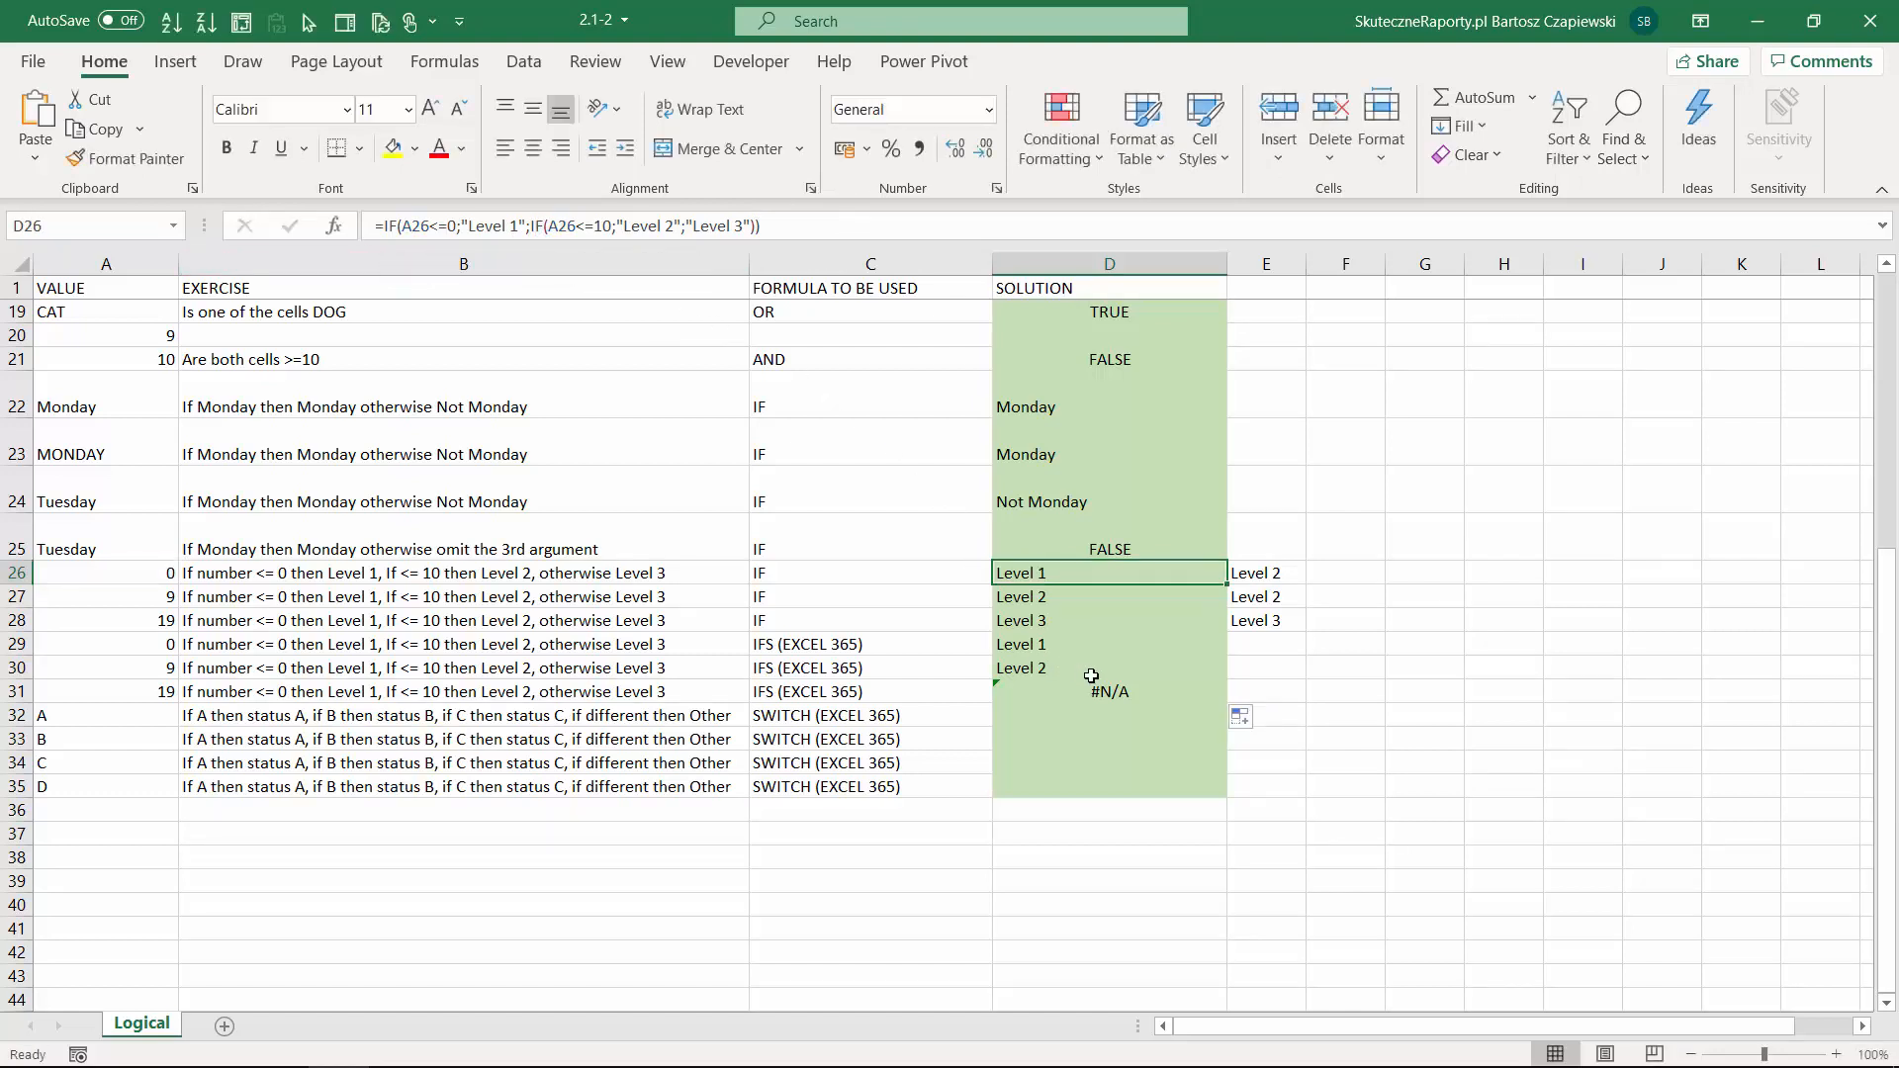
# Add a third condition A31>10 returning "Level 3" to the IFS formula in D31 through its arguments dialog.
pyautogui.click(1108, 691)
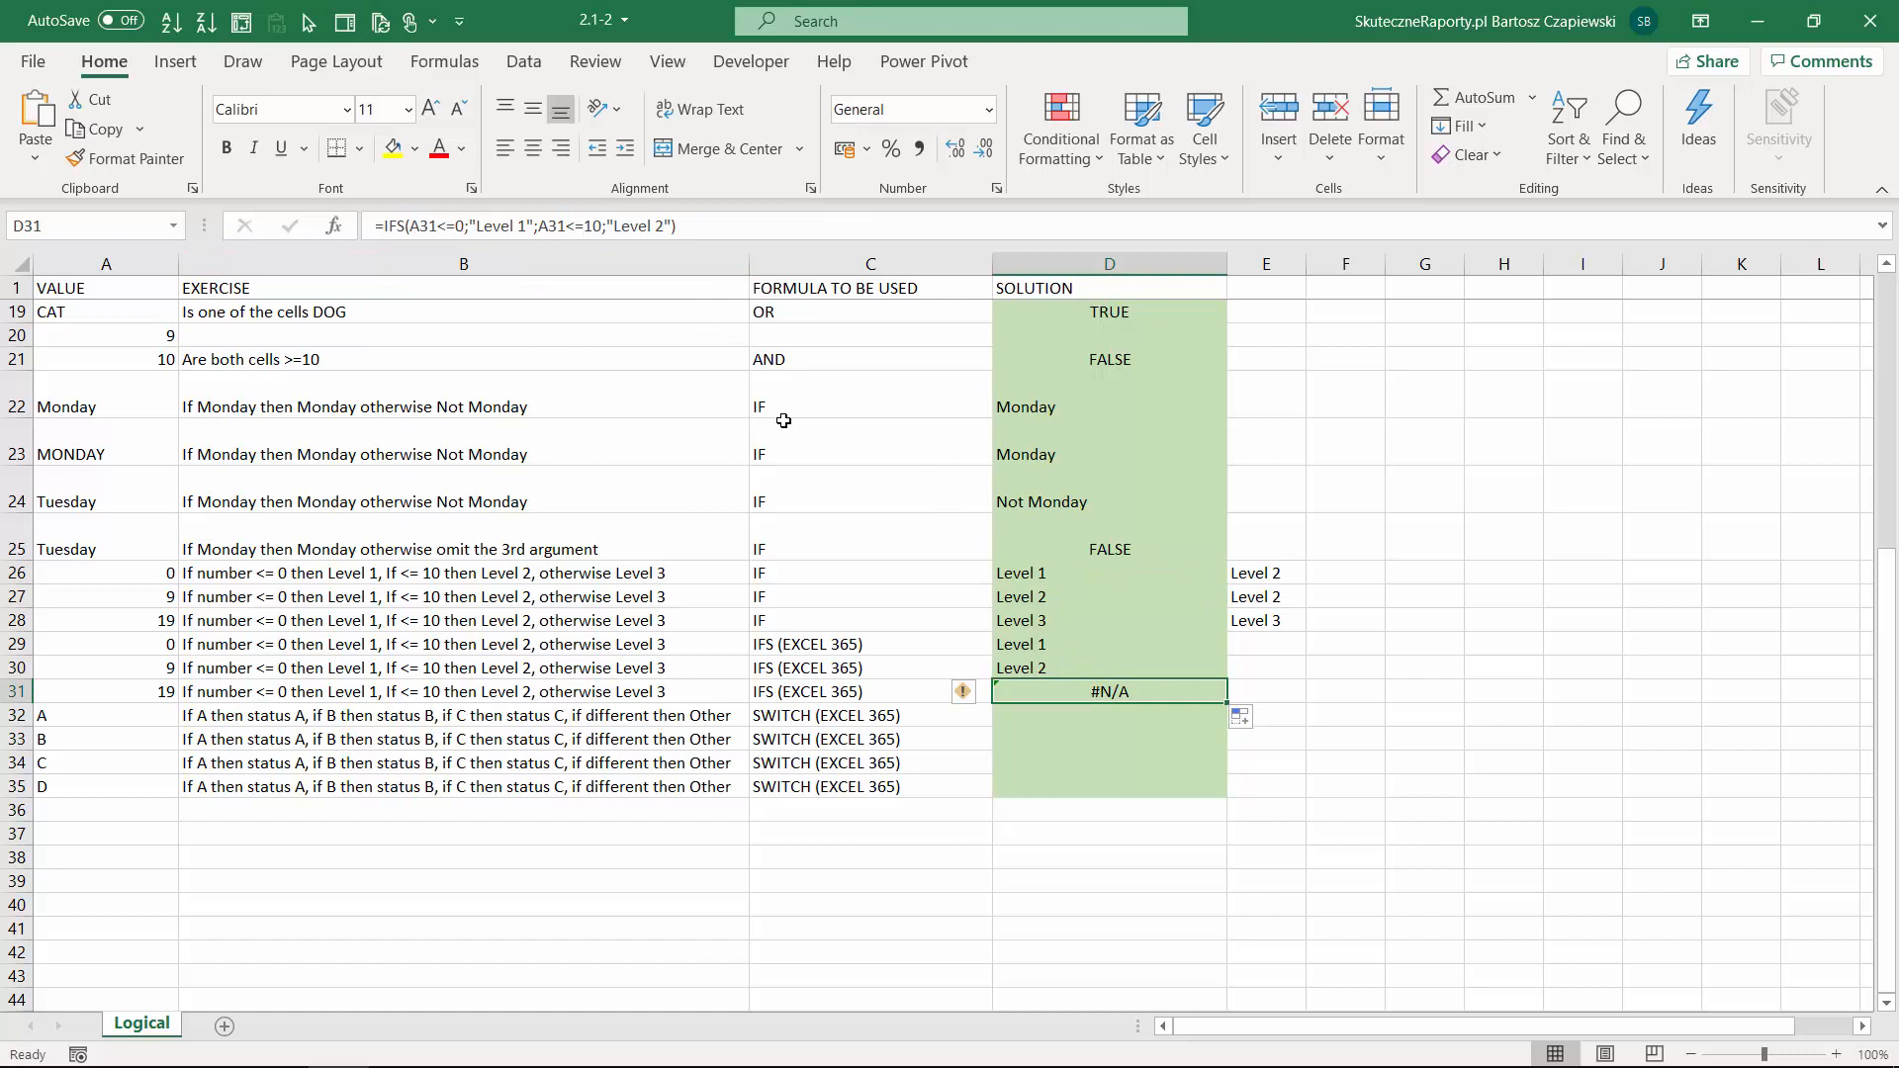
pyautogui.click(333, 225)
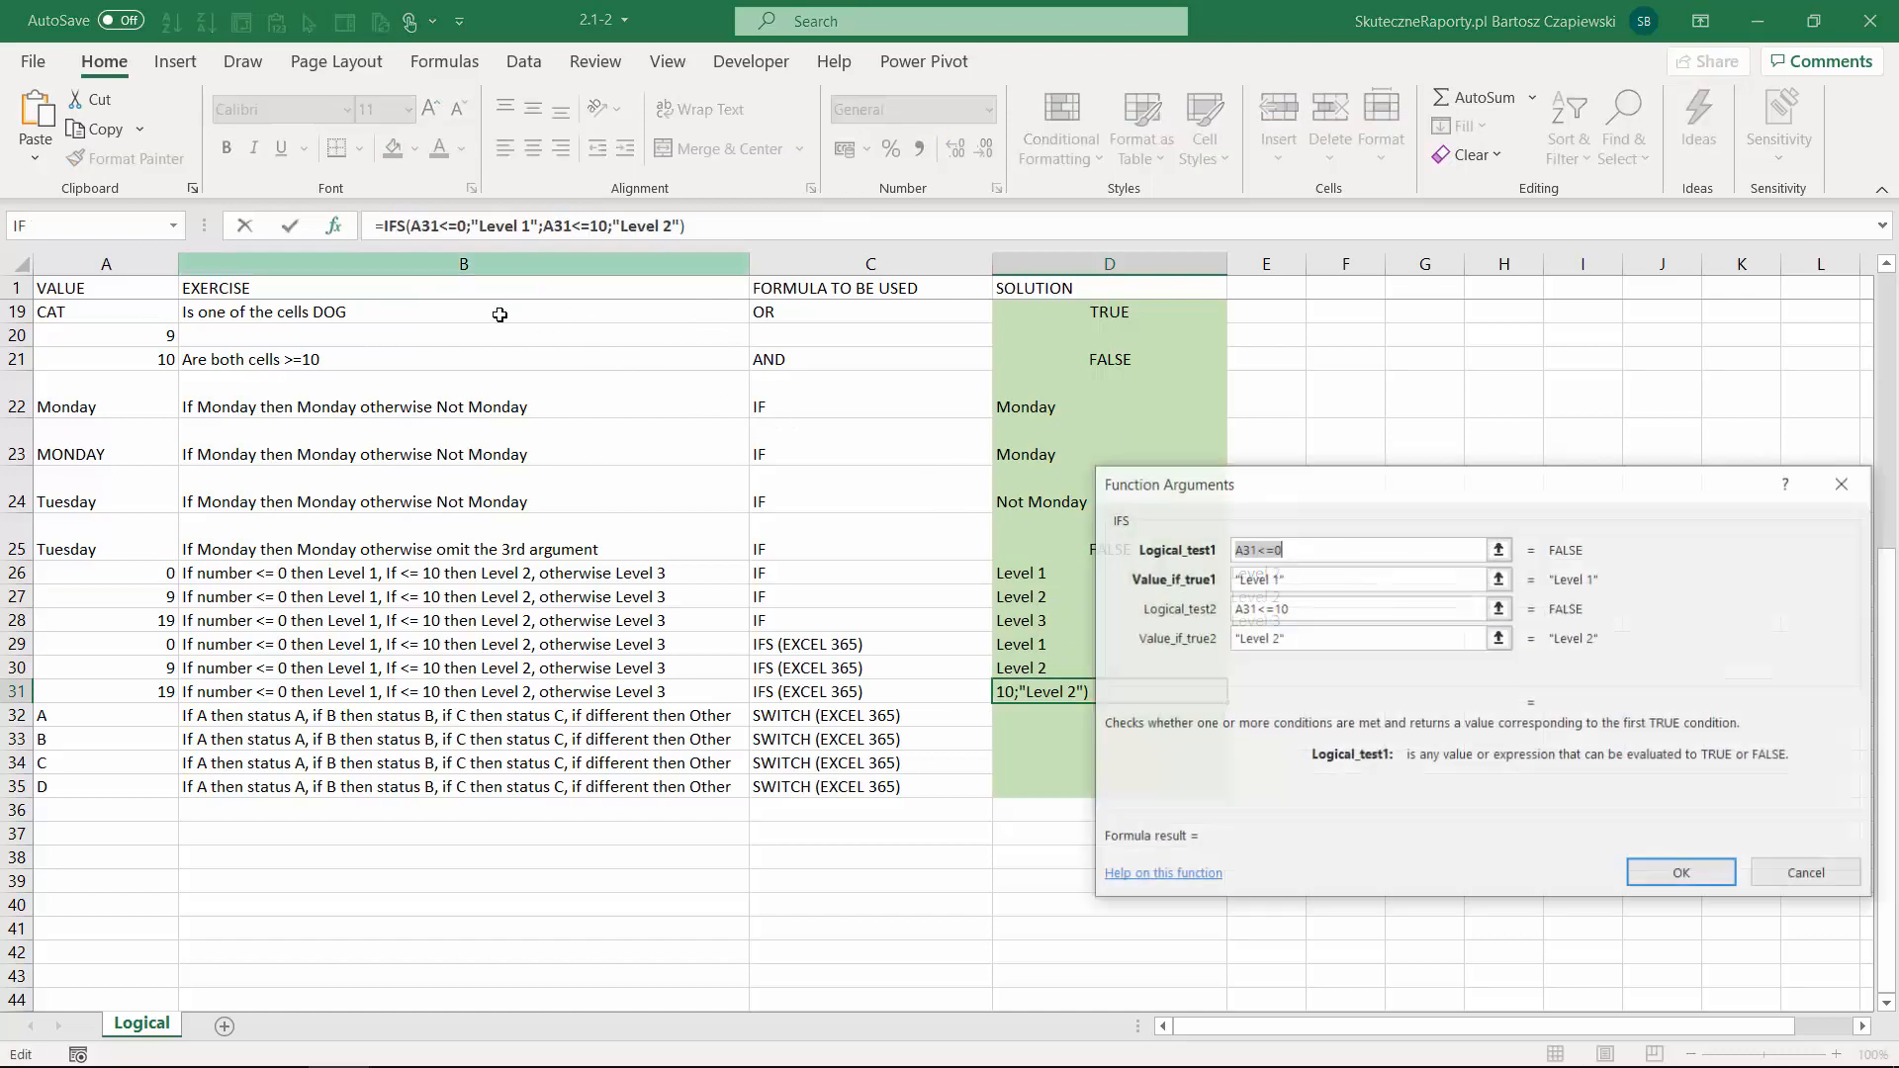
pyautogui.click(1326, 639)
pyautogui.click(1280, 667)
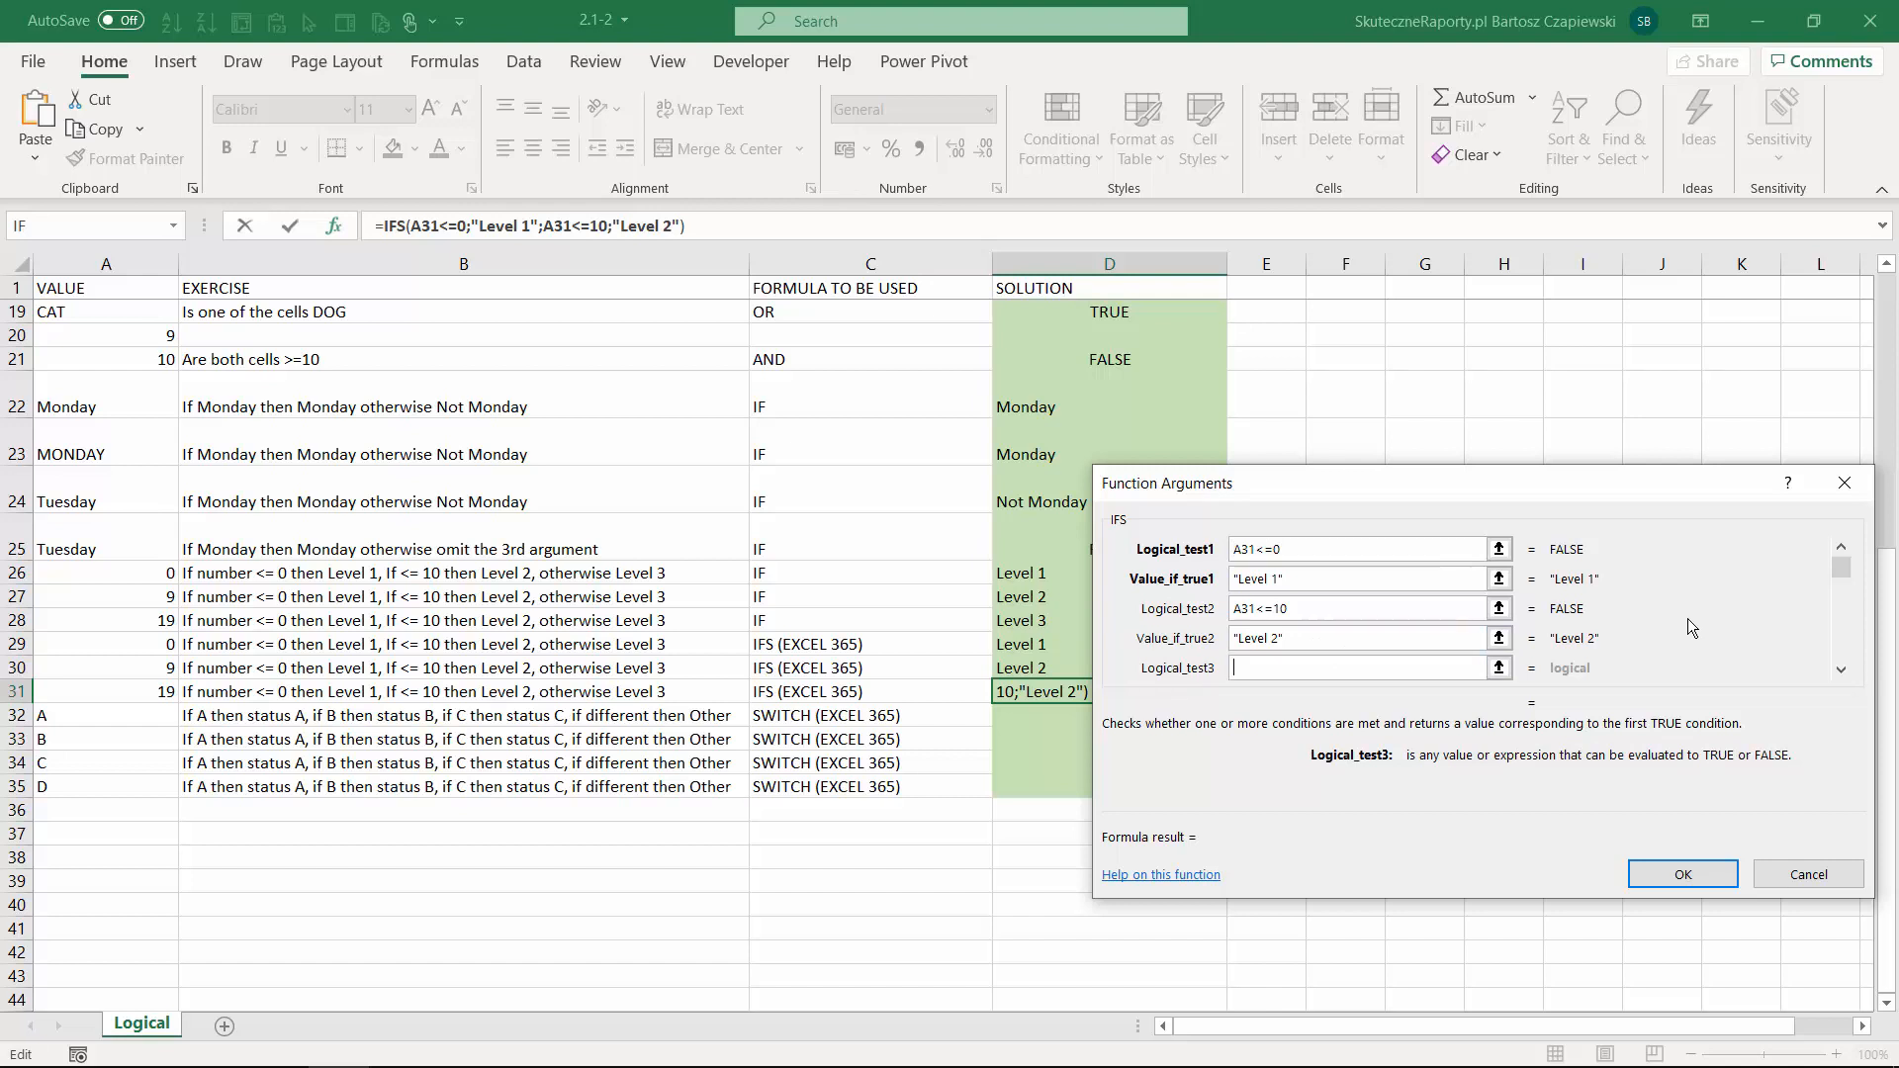
pyautogui.write('A31>10')
pyautogui.press('Tab')
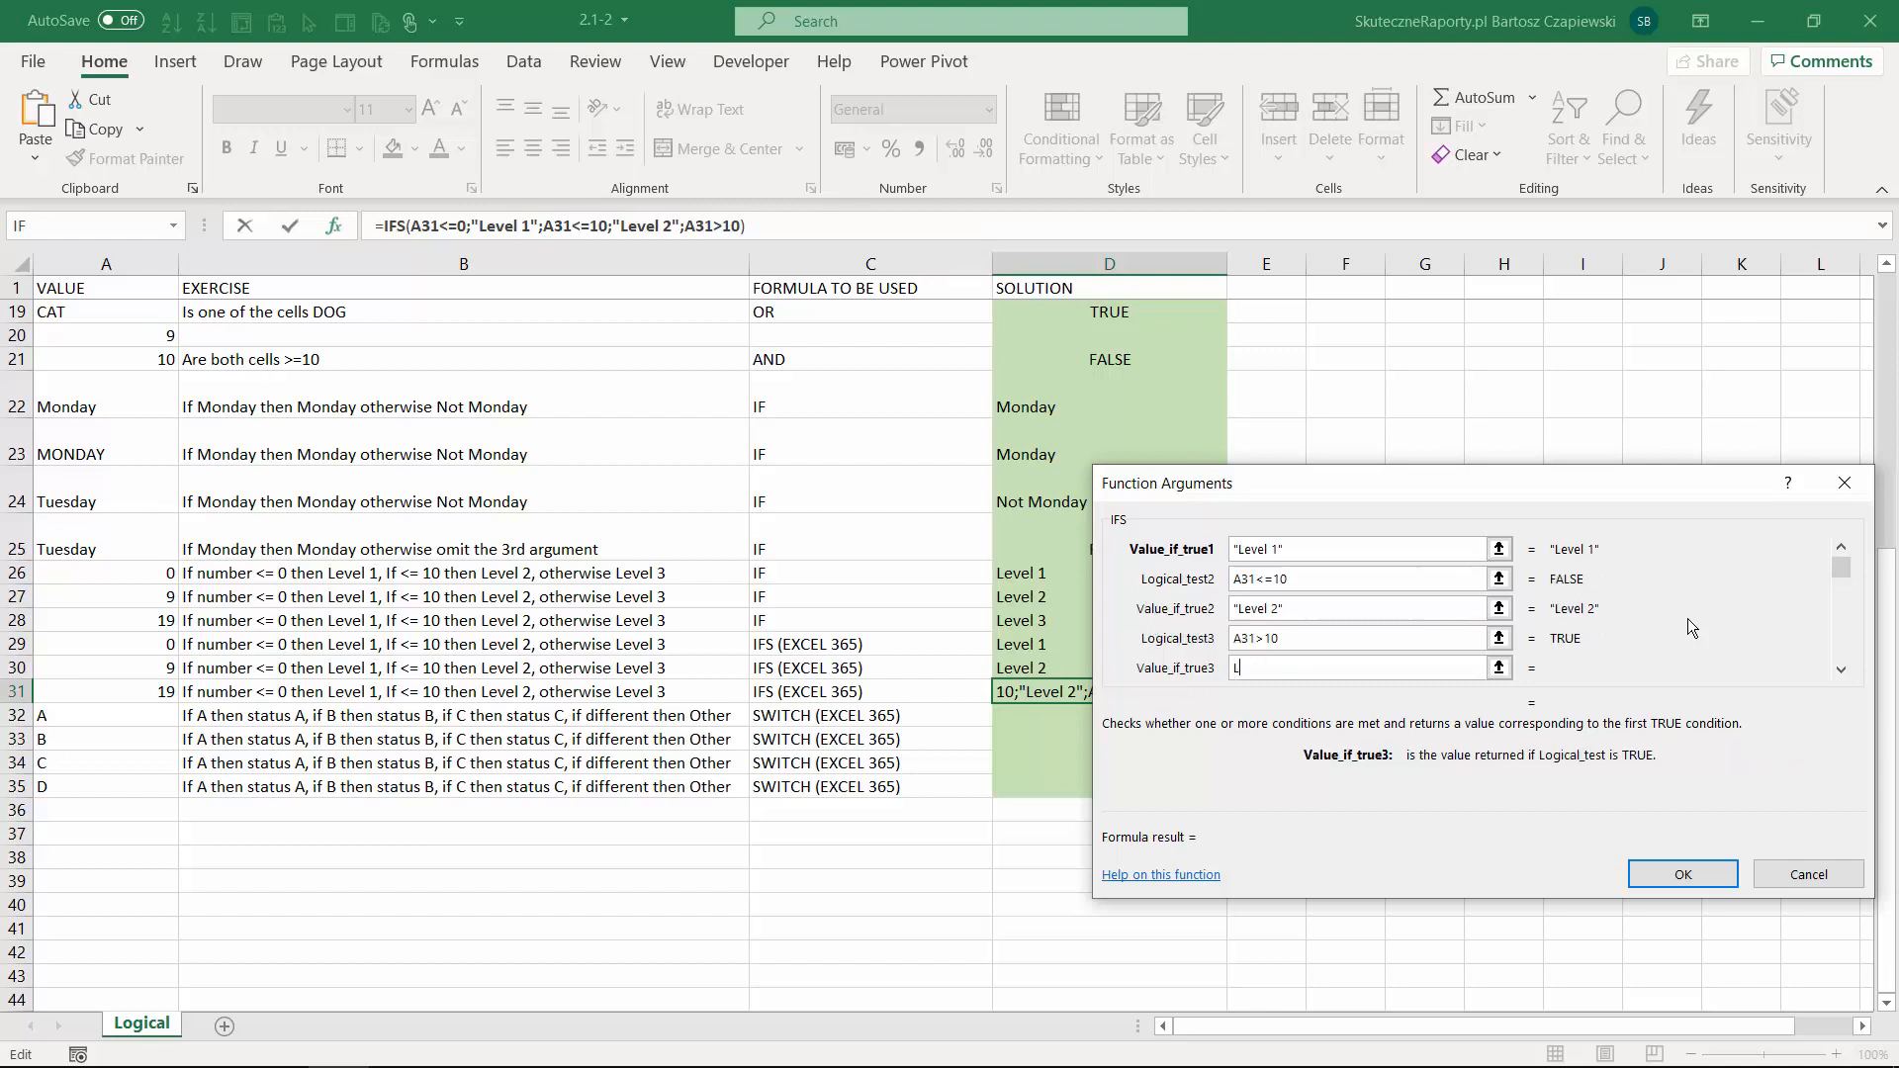
pyautogui.write('Level 3')
pyautogui.click(1682, 874)
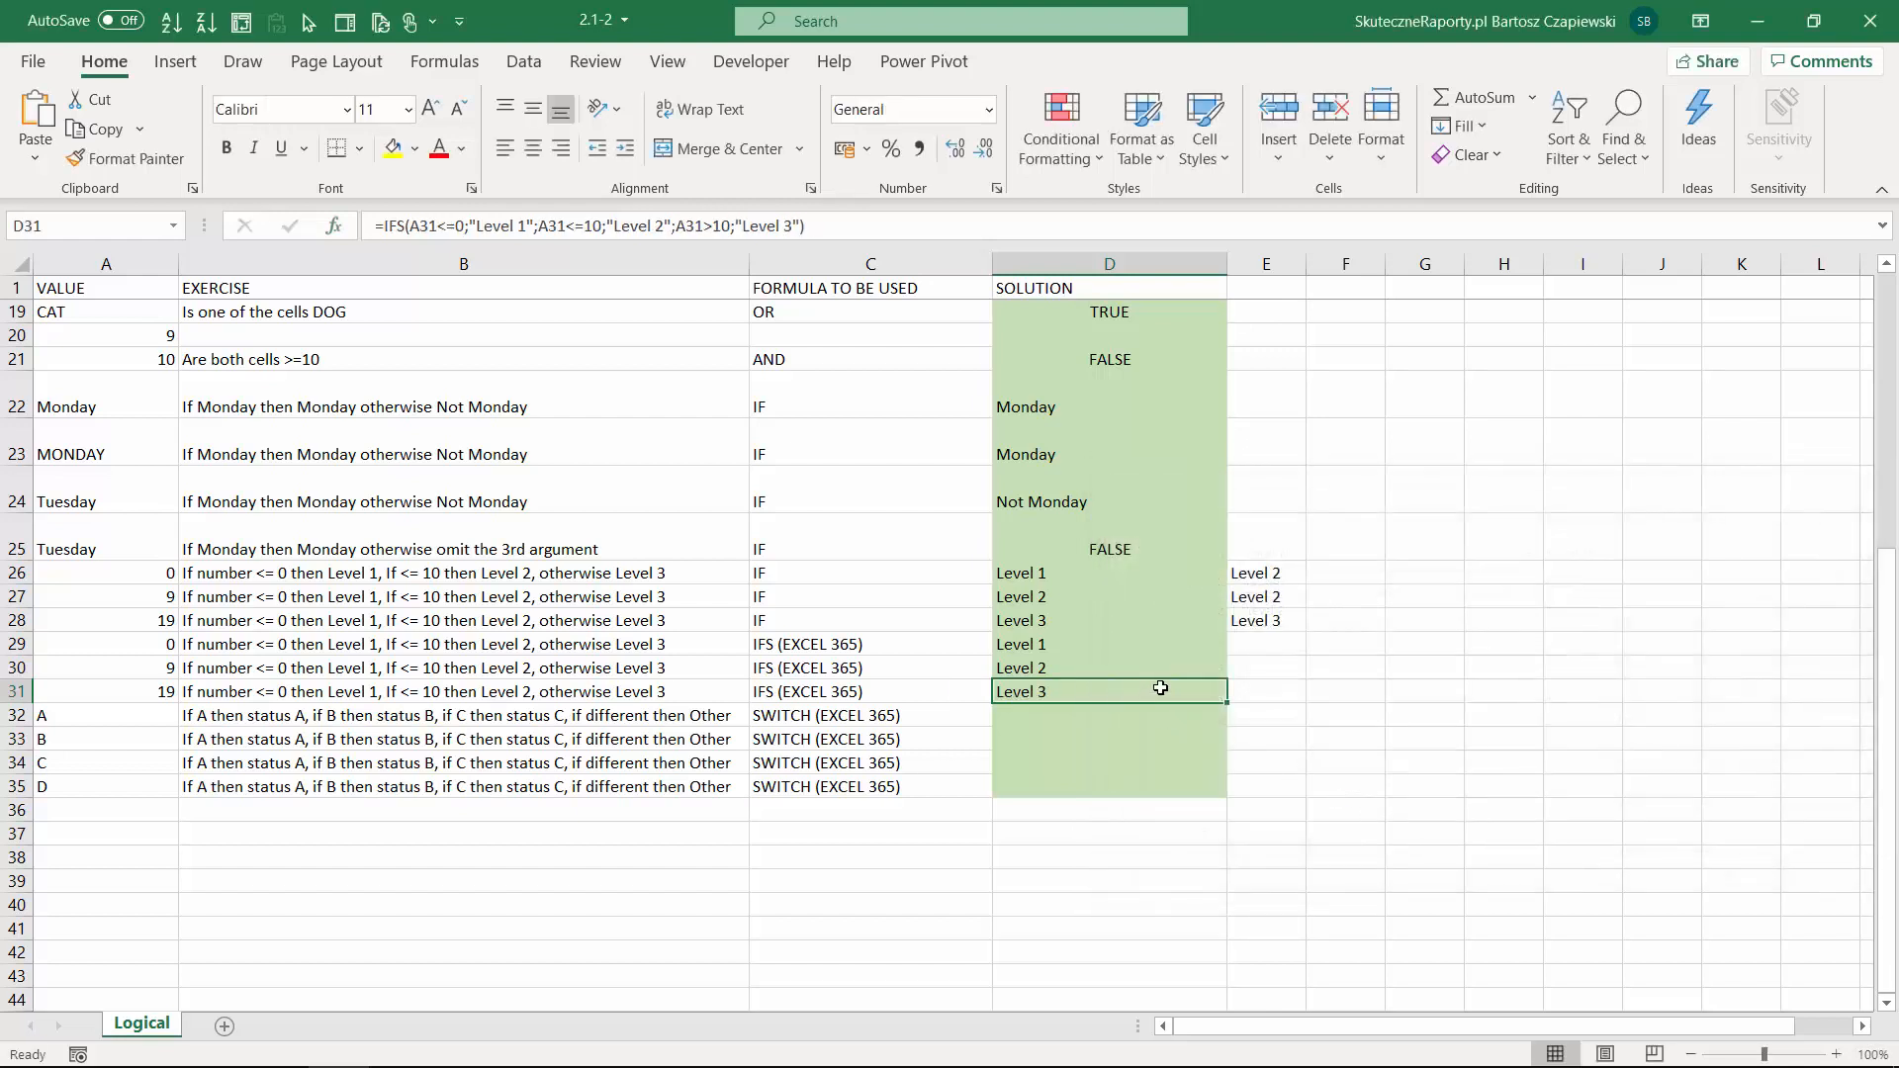
# Copy the three-condition IFS formula from D31 up to D29 and check the formulas in D29 to D31.
pyautogui.moveTo(1227, 702); pyautogui.dragTo(1227, 643)
pyautogui.click(1138, 645)
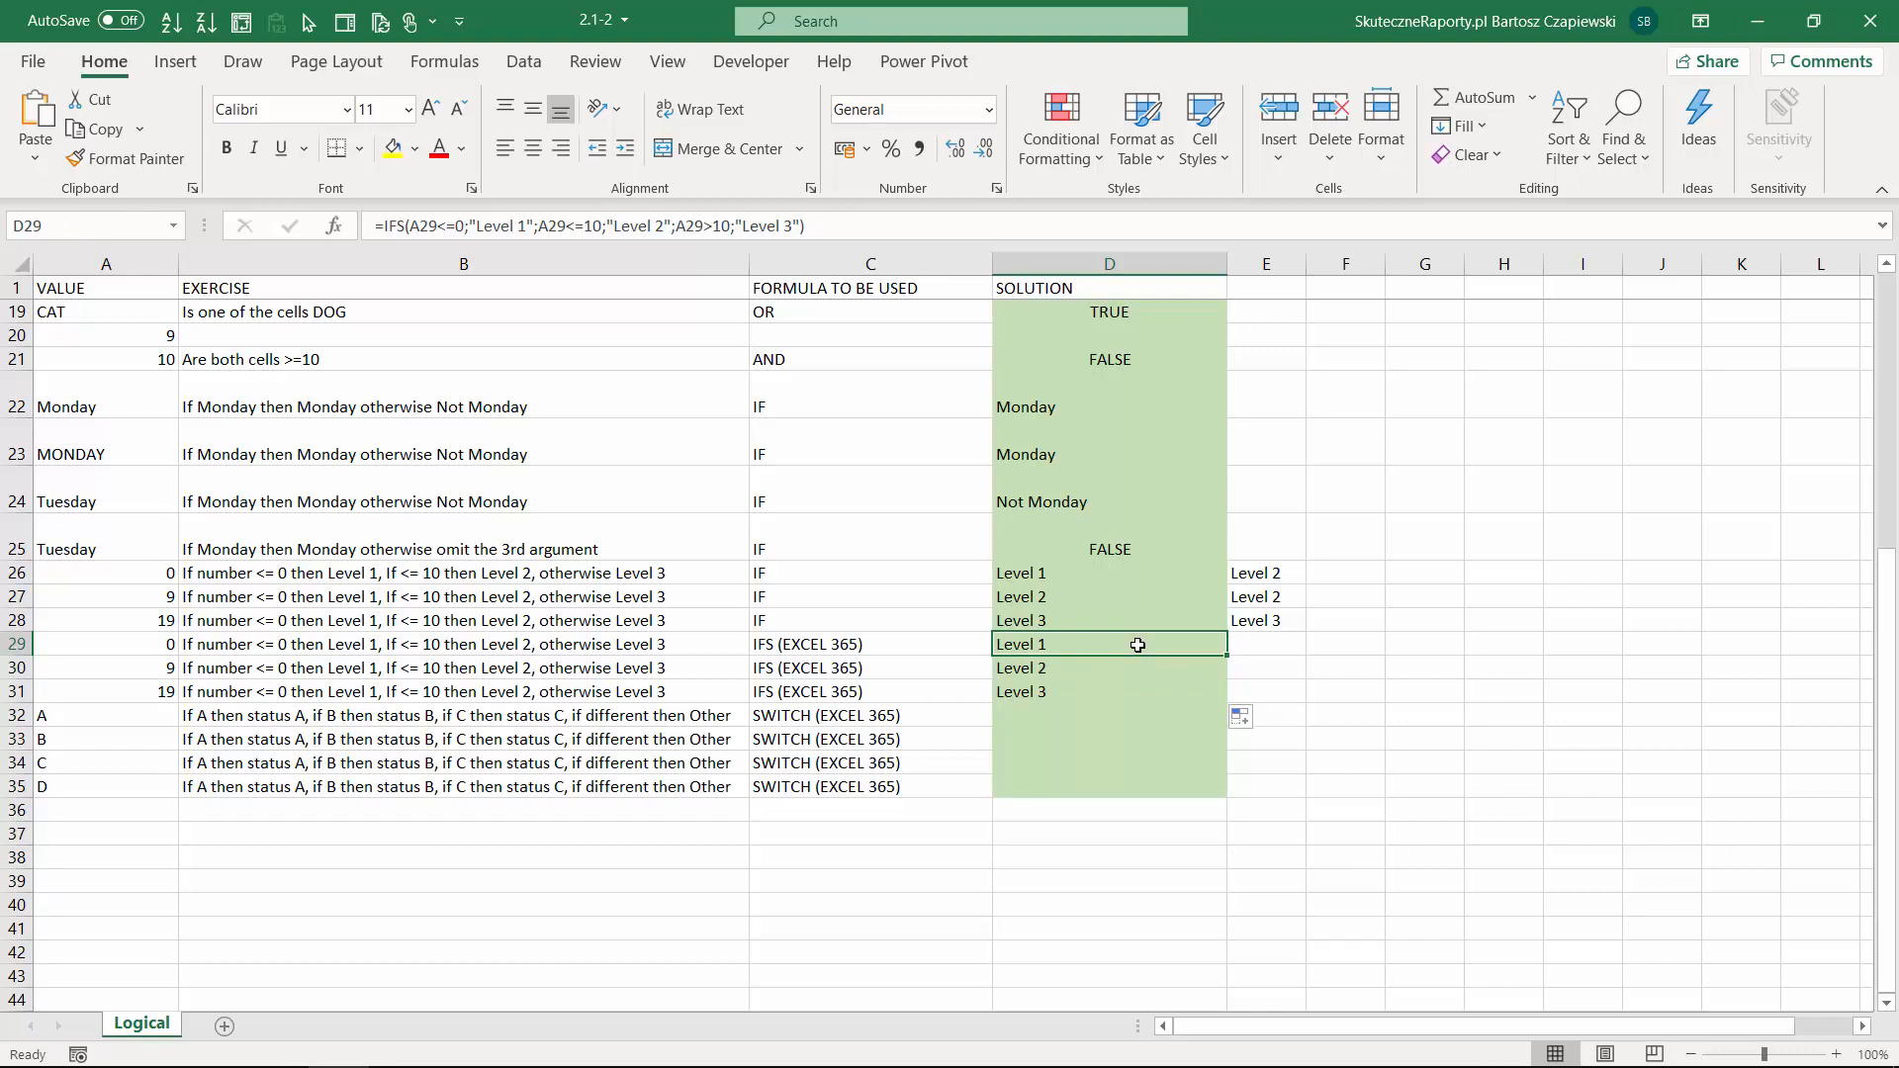
pyautogui.press('Down')
pyautogui.press('Down')
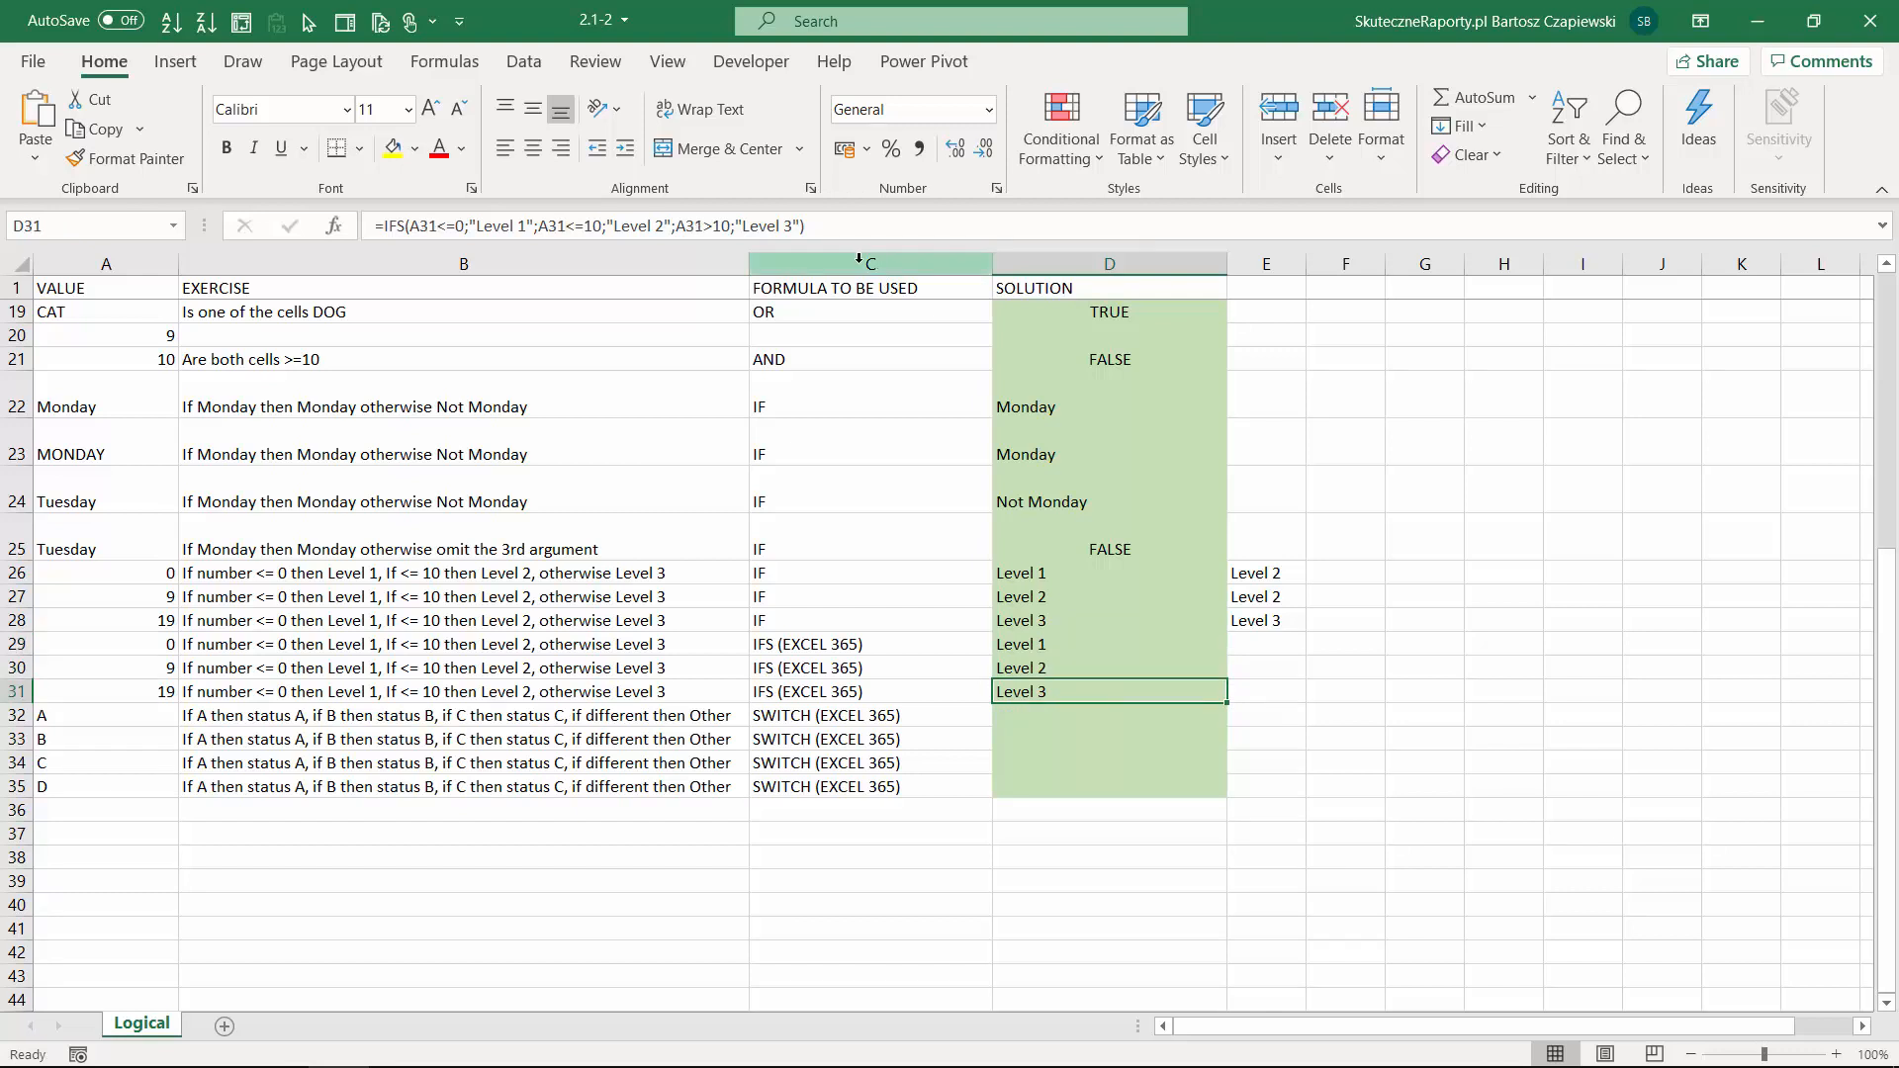
# Replace the third condition of the IFS in D31 with TRUE and copy the formula up to D29.
pyautogui.moveTo(676, 226); pyautogui.dragTo(729, 225)
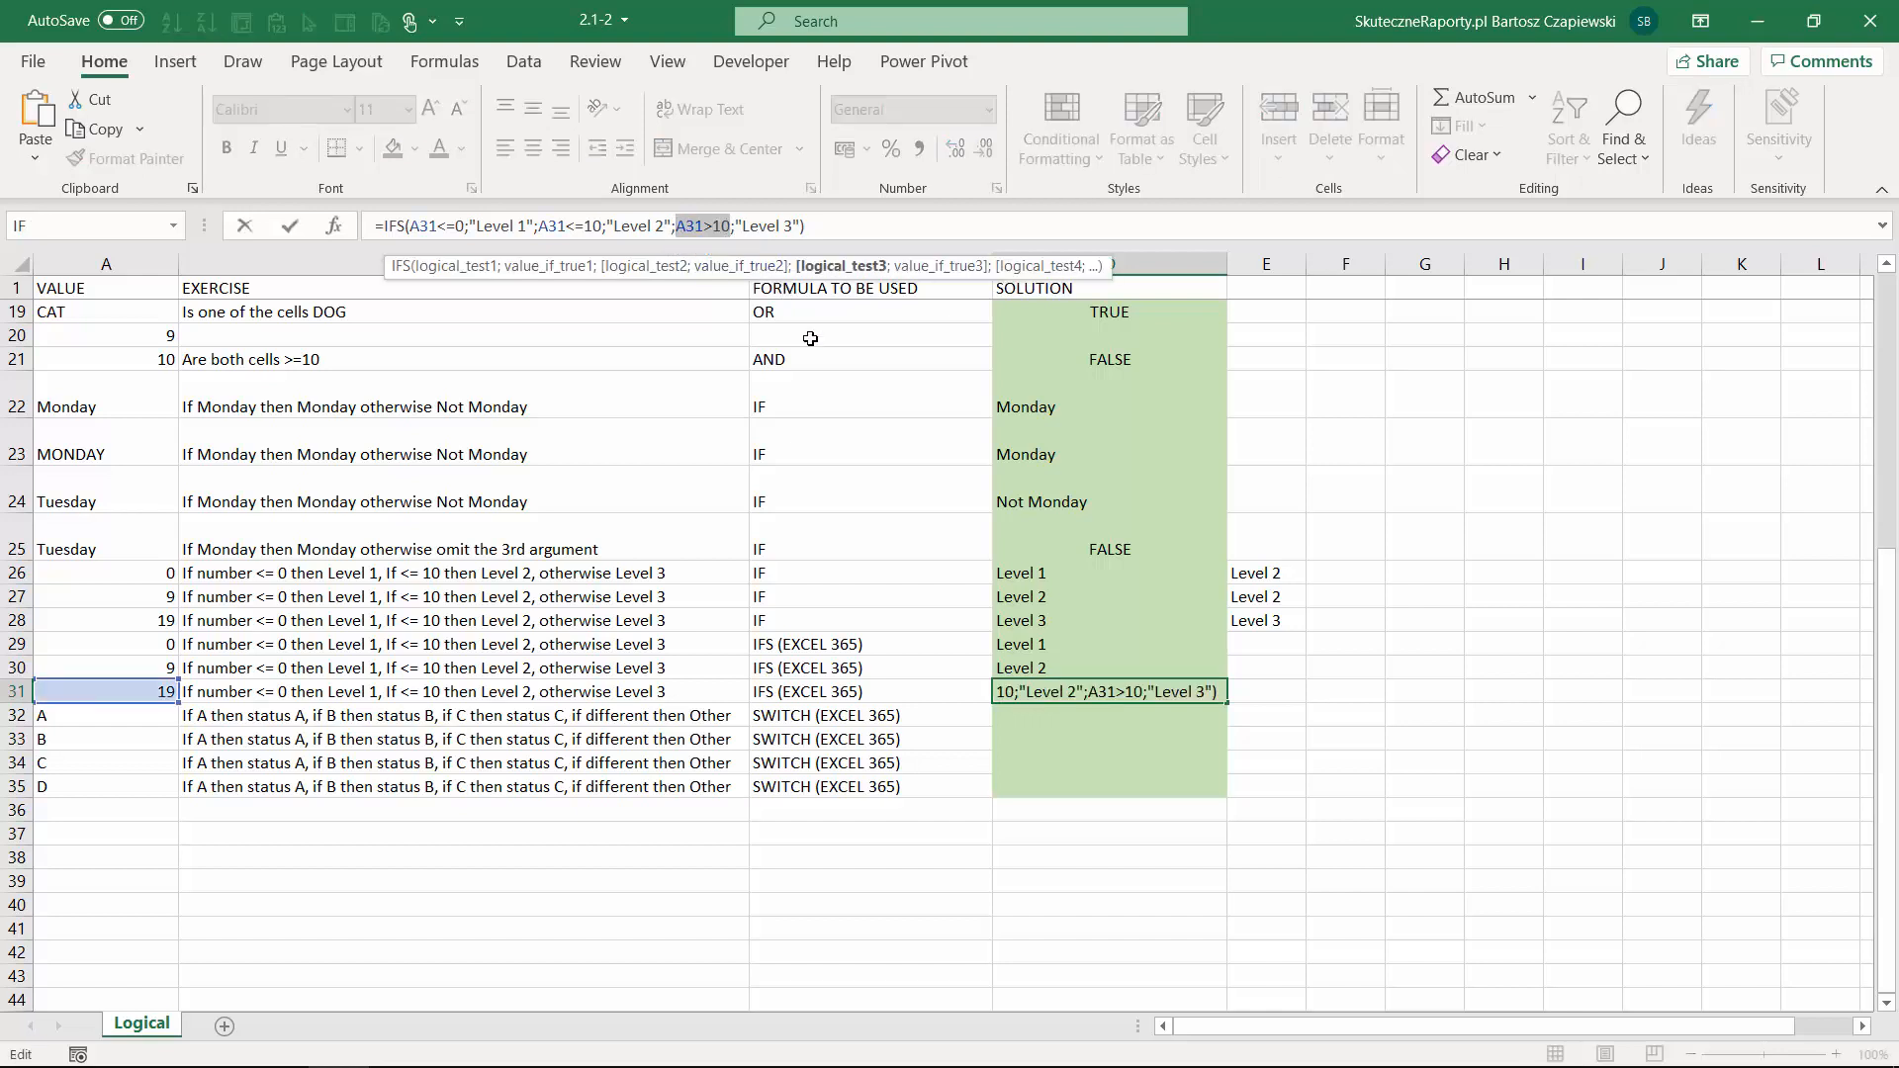
pyautogui.write('true')
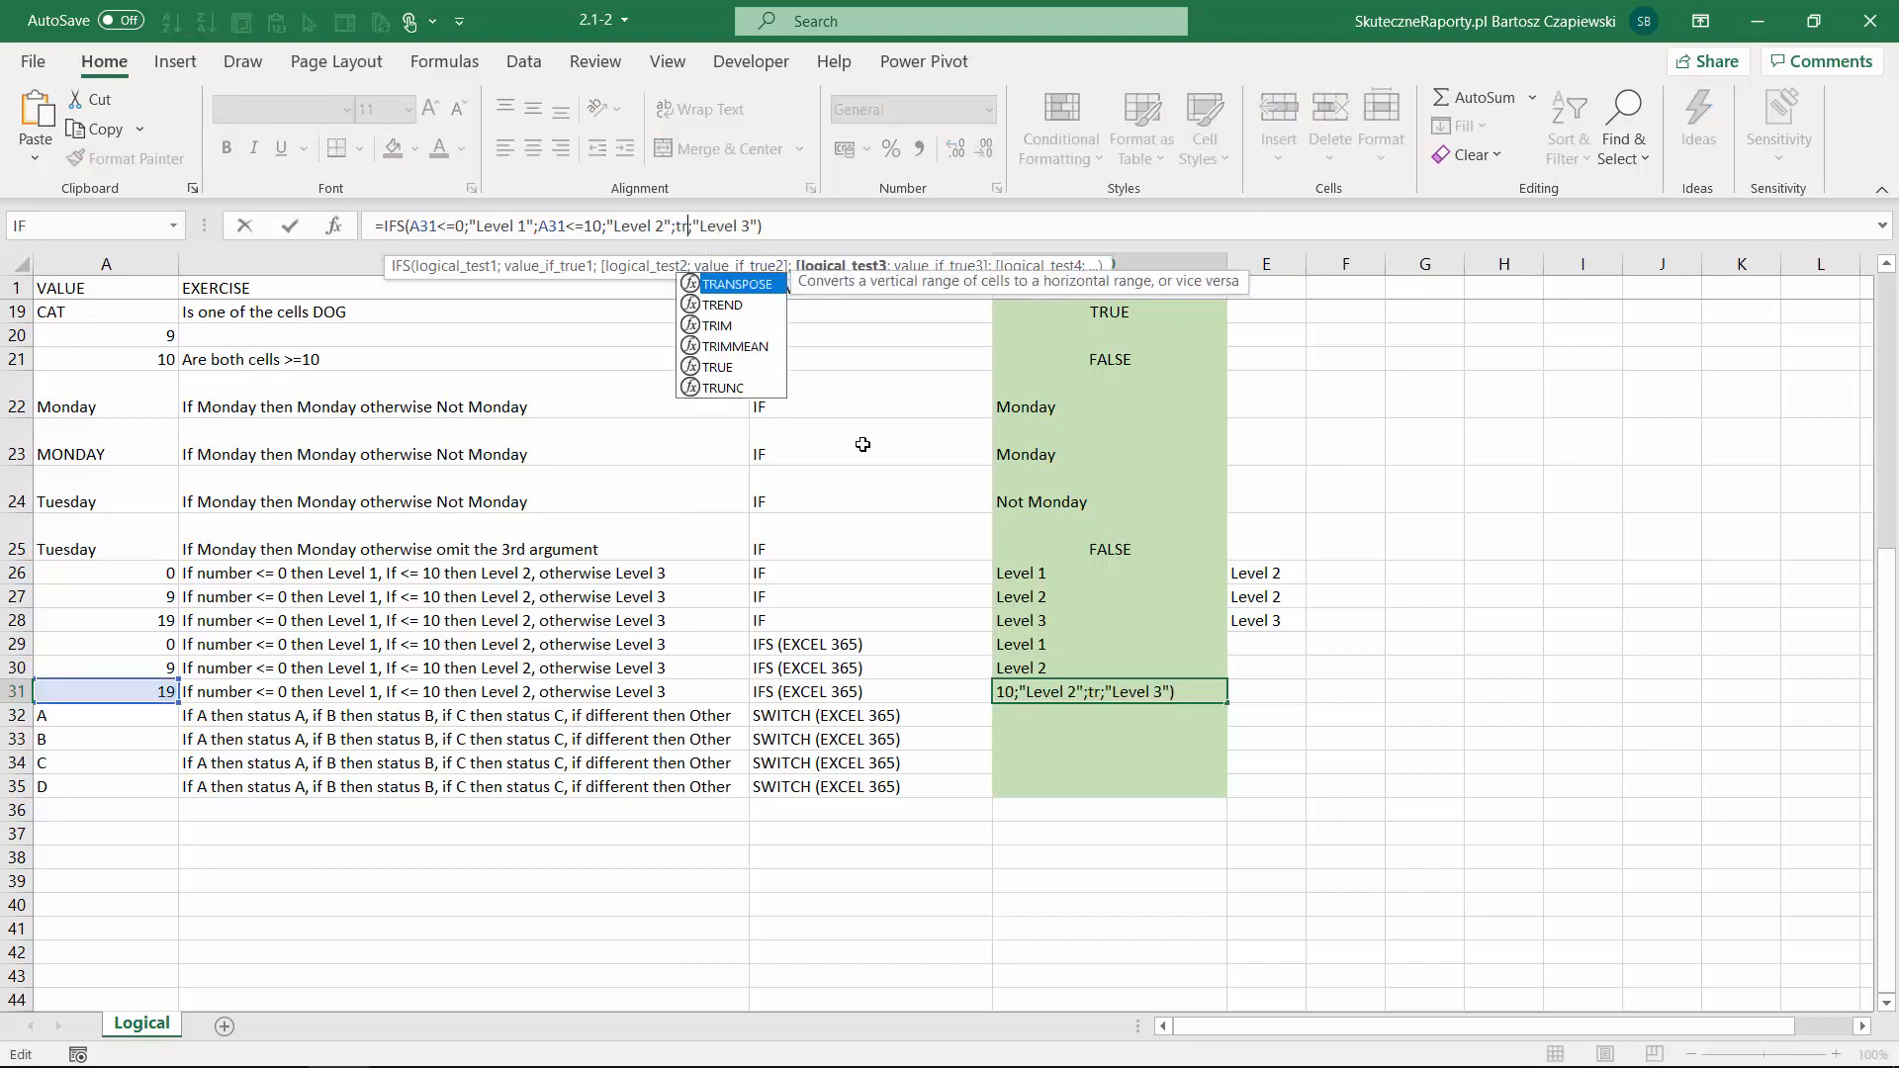
pyautogui.click(849, 227)
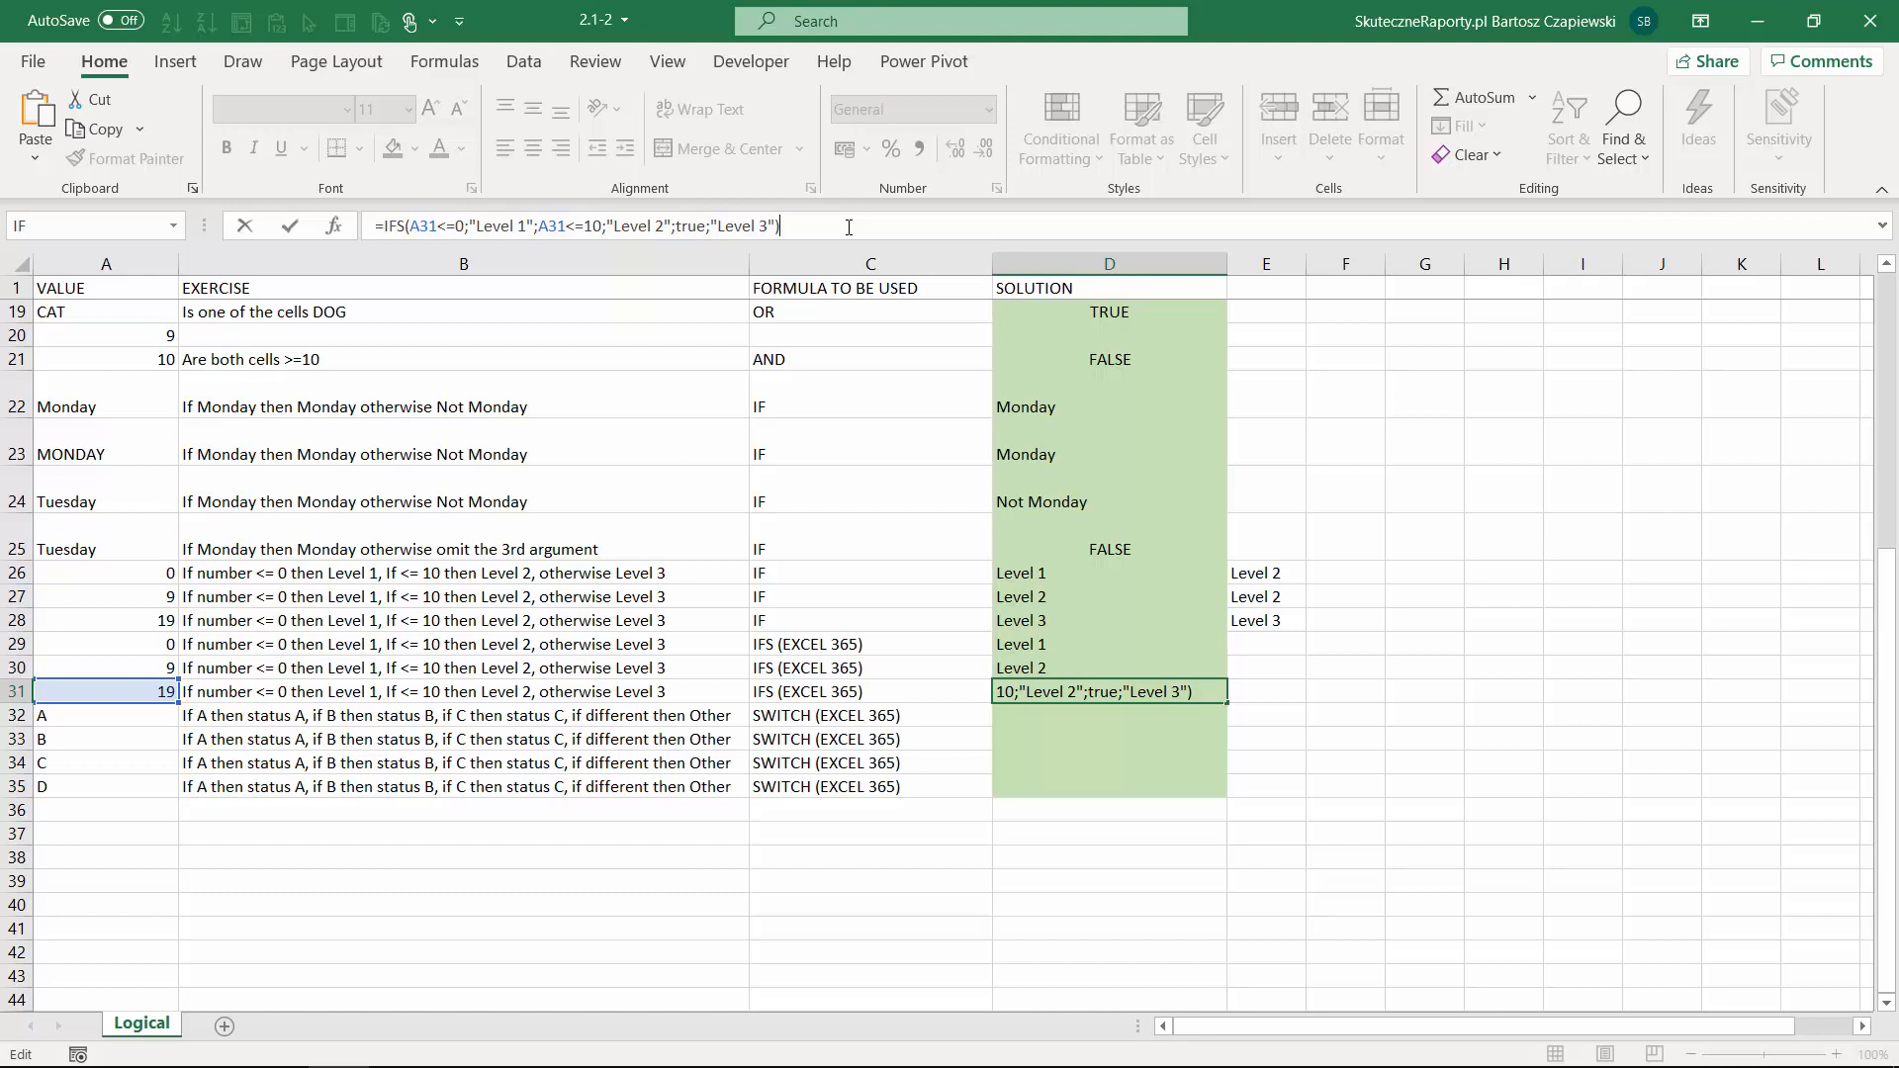
pyautogui.press('Return')
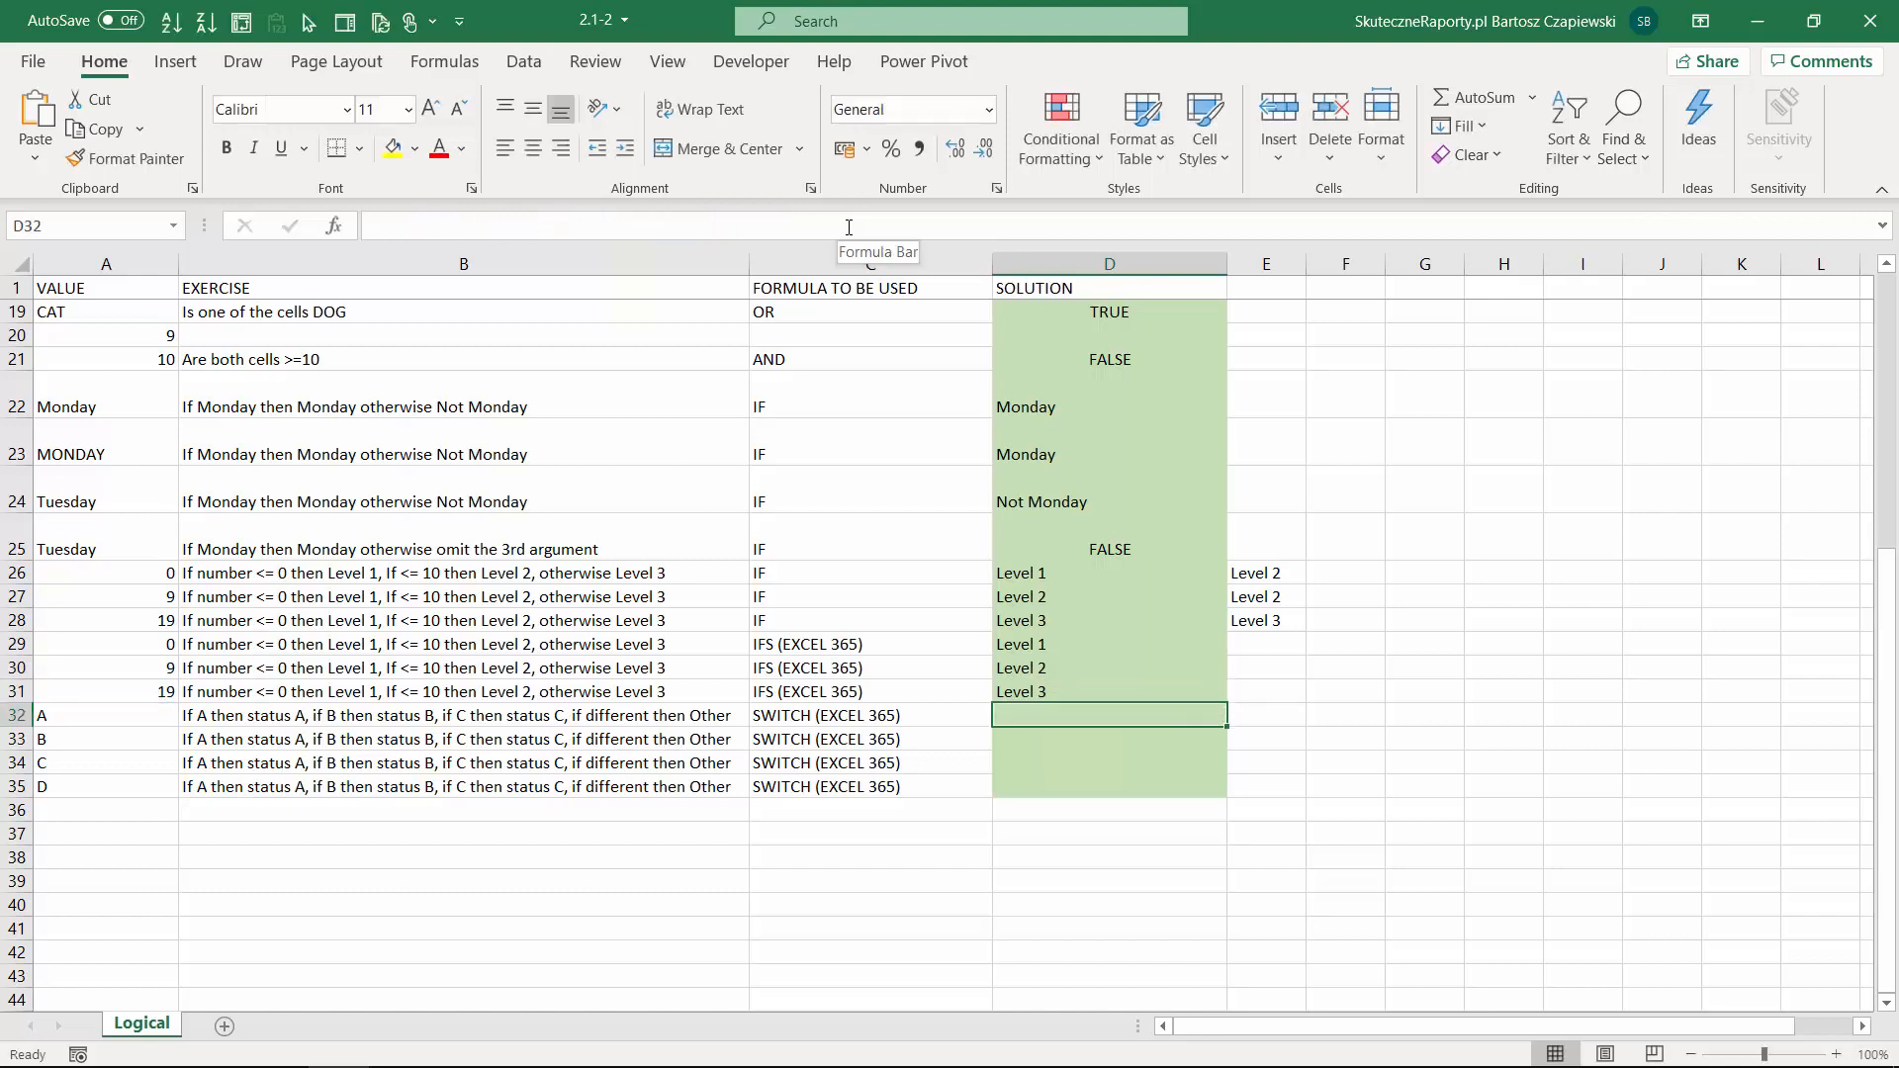
pyautogui.click(1195, 697)
pyautogui.moveTo(1235, 653); pyautogui.dragTo(1235, 639)
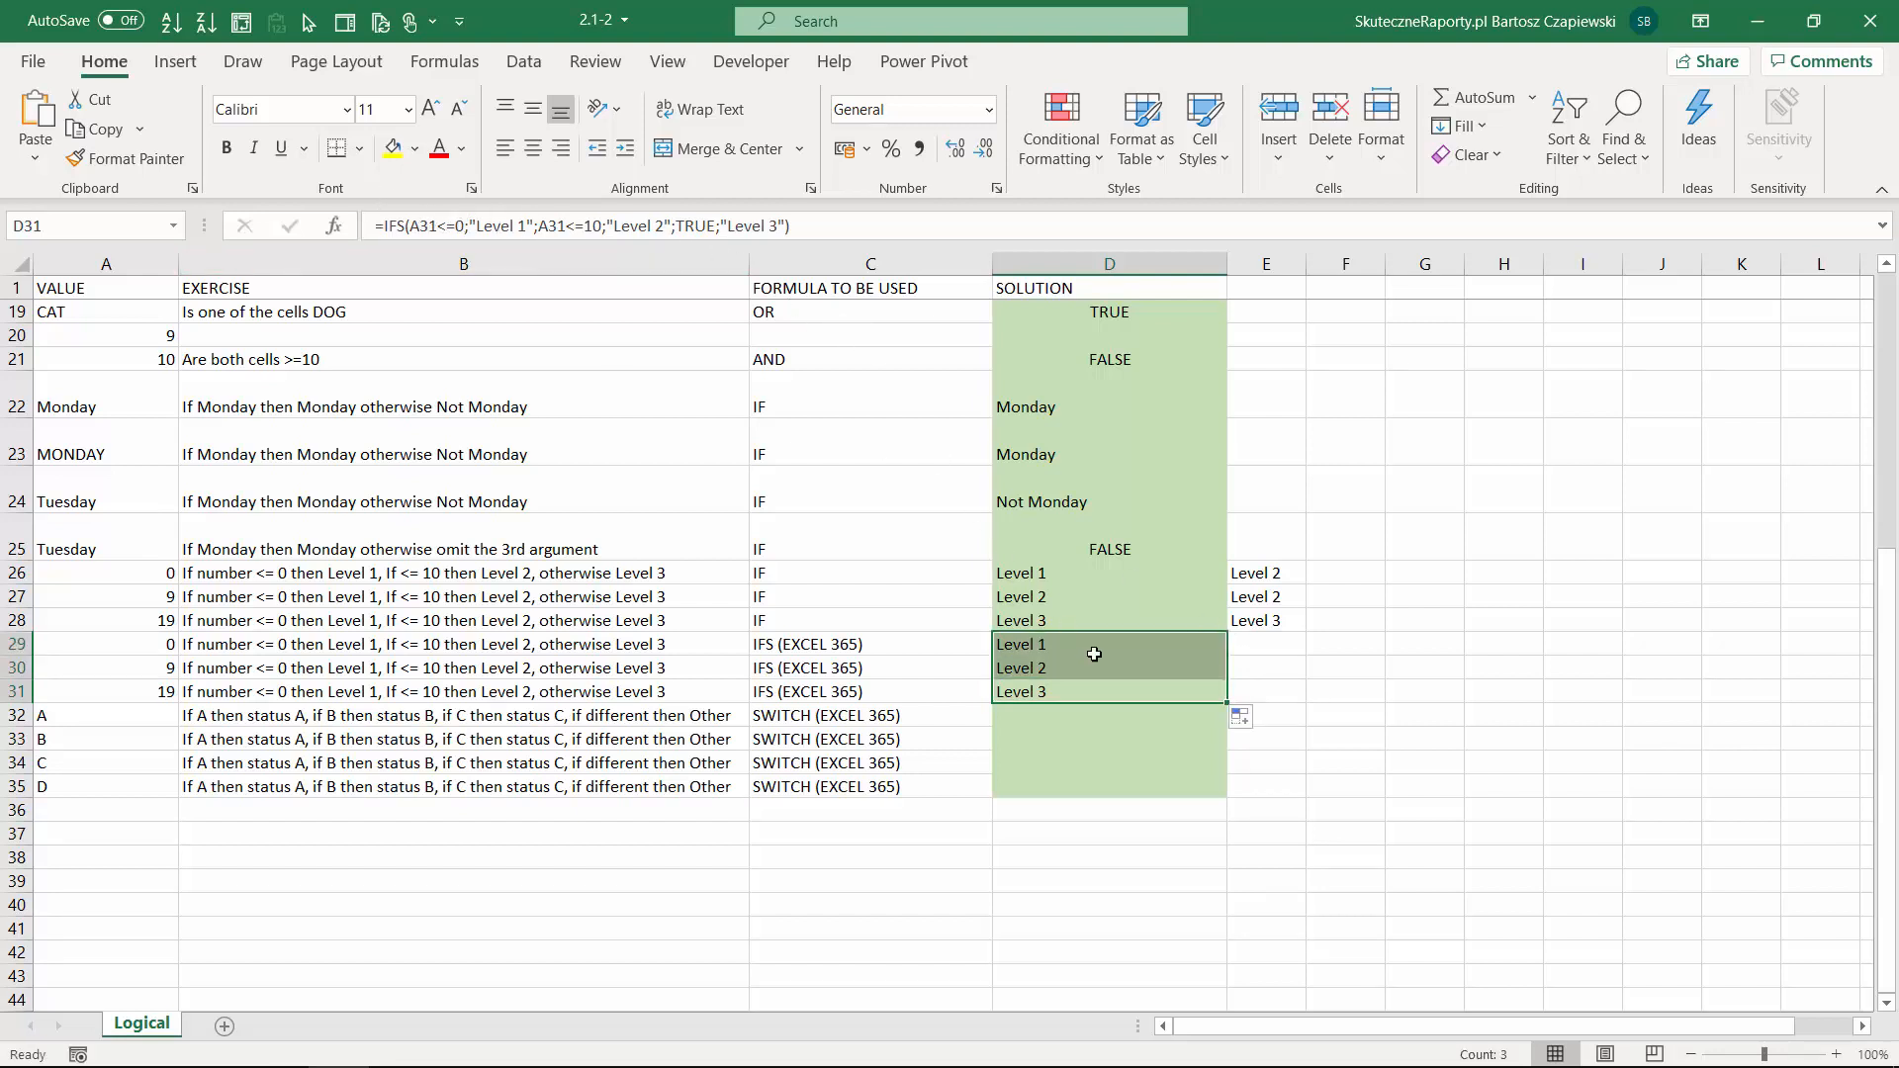
pyautogui.press('Down')
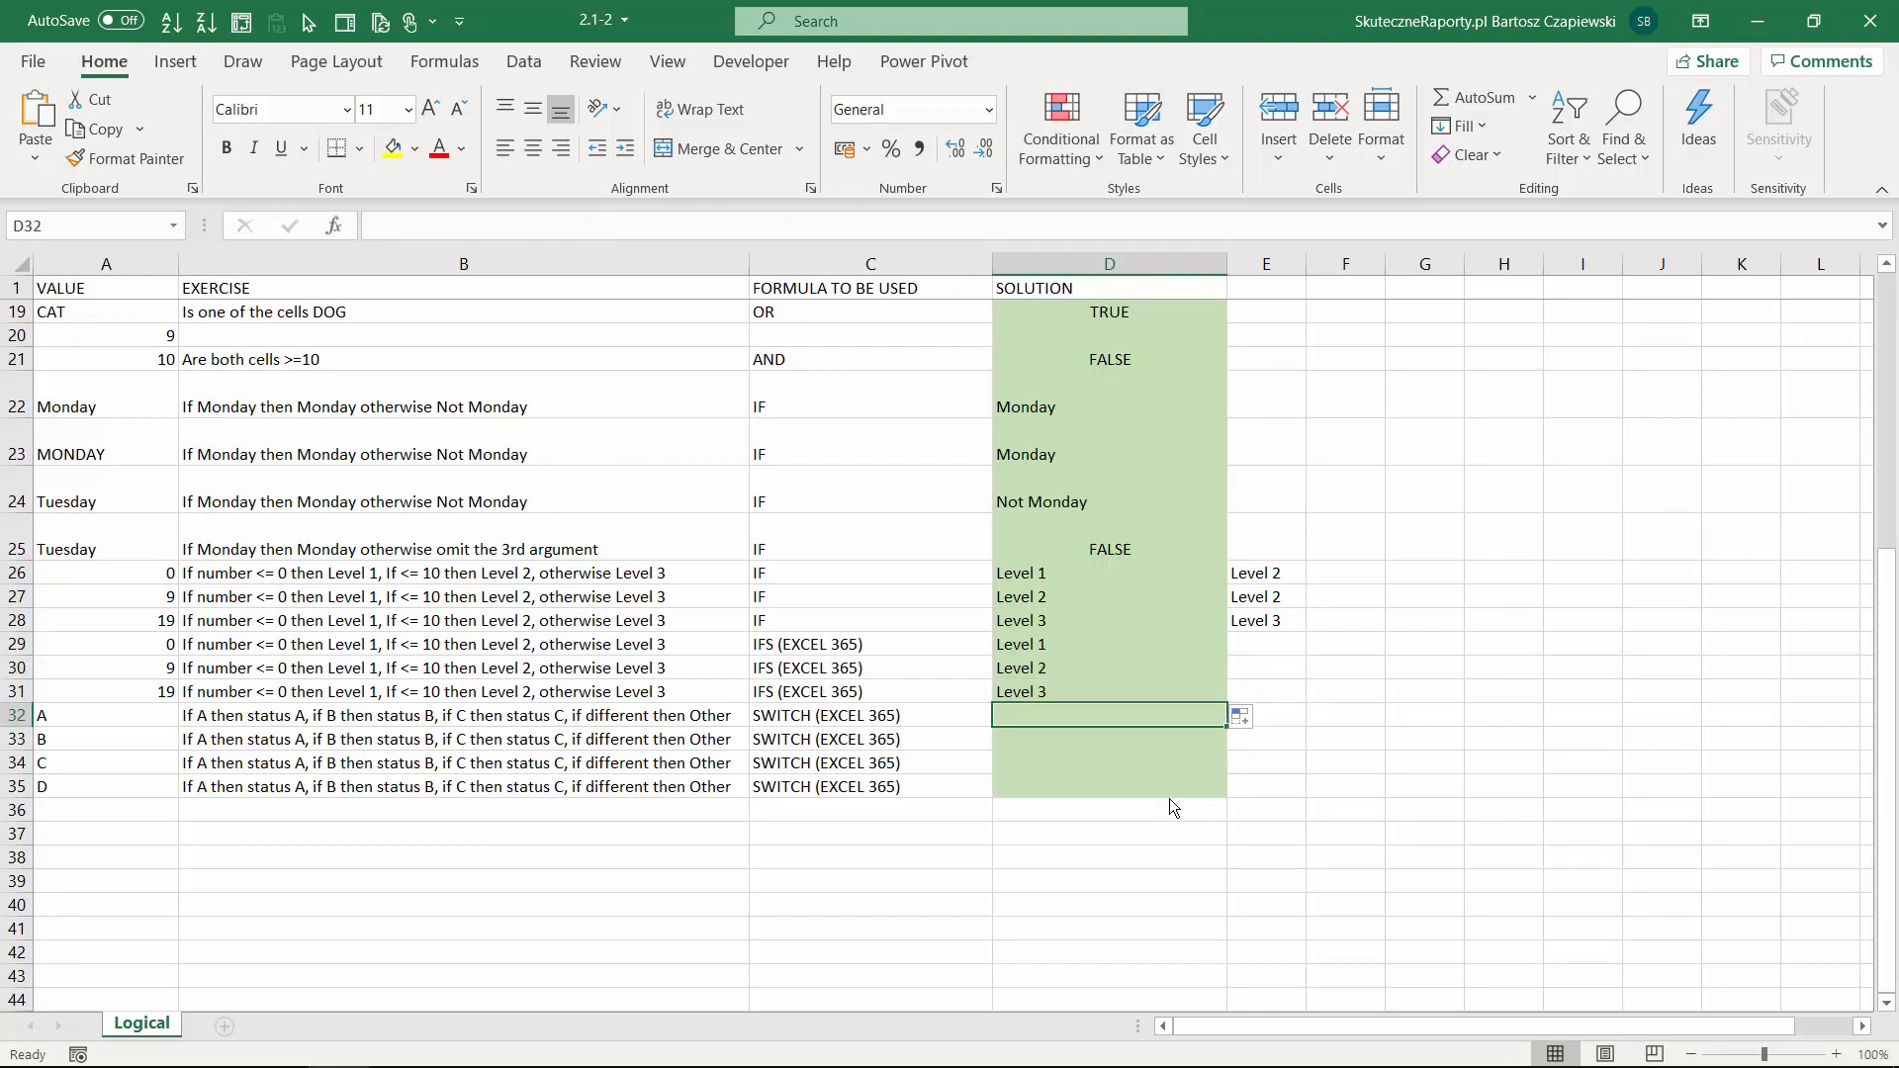
pyautogui.write('=')
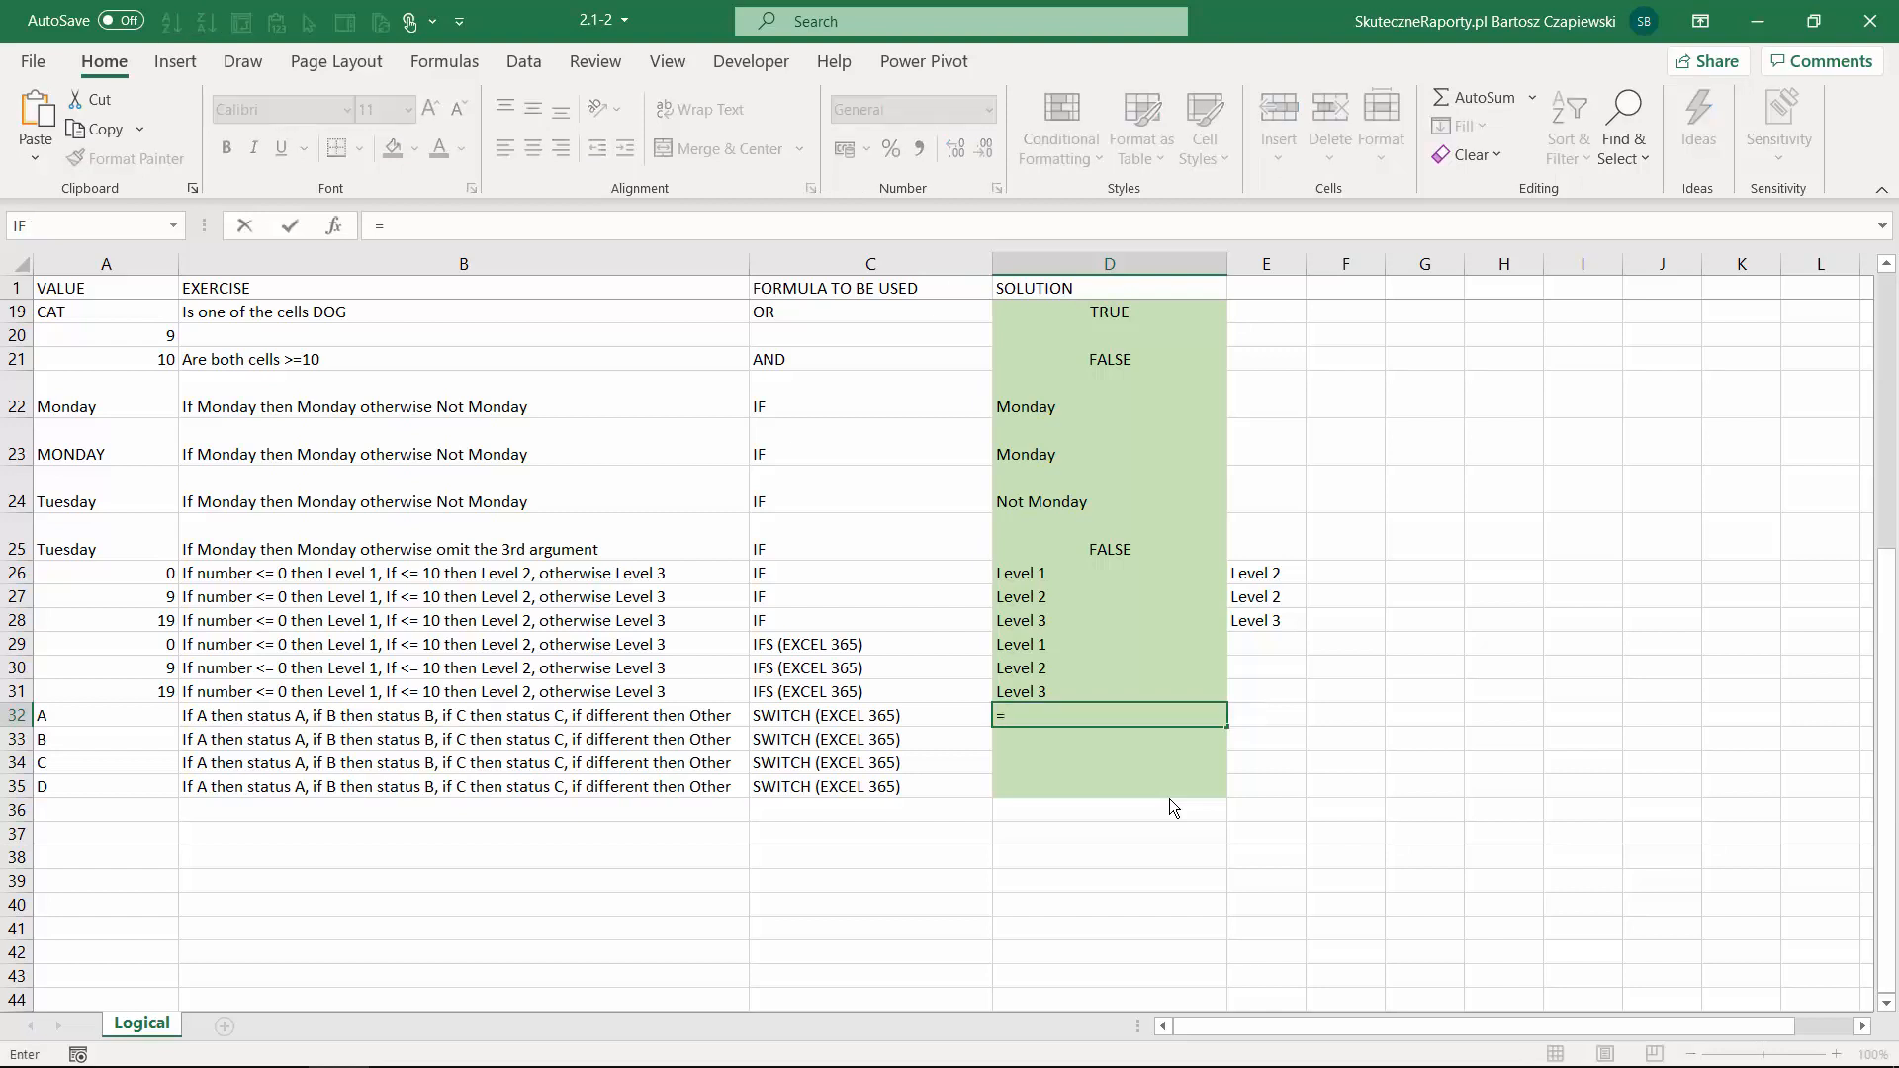
pyautogui.write('if')
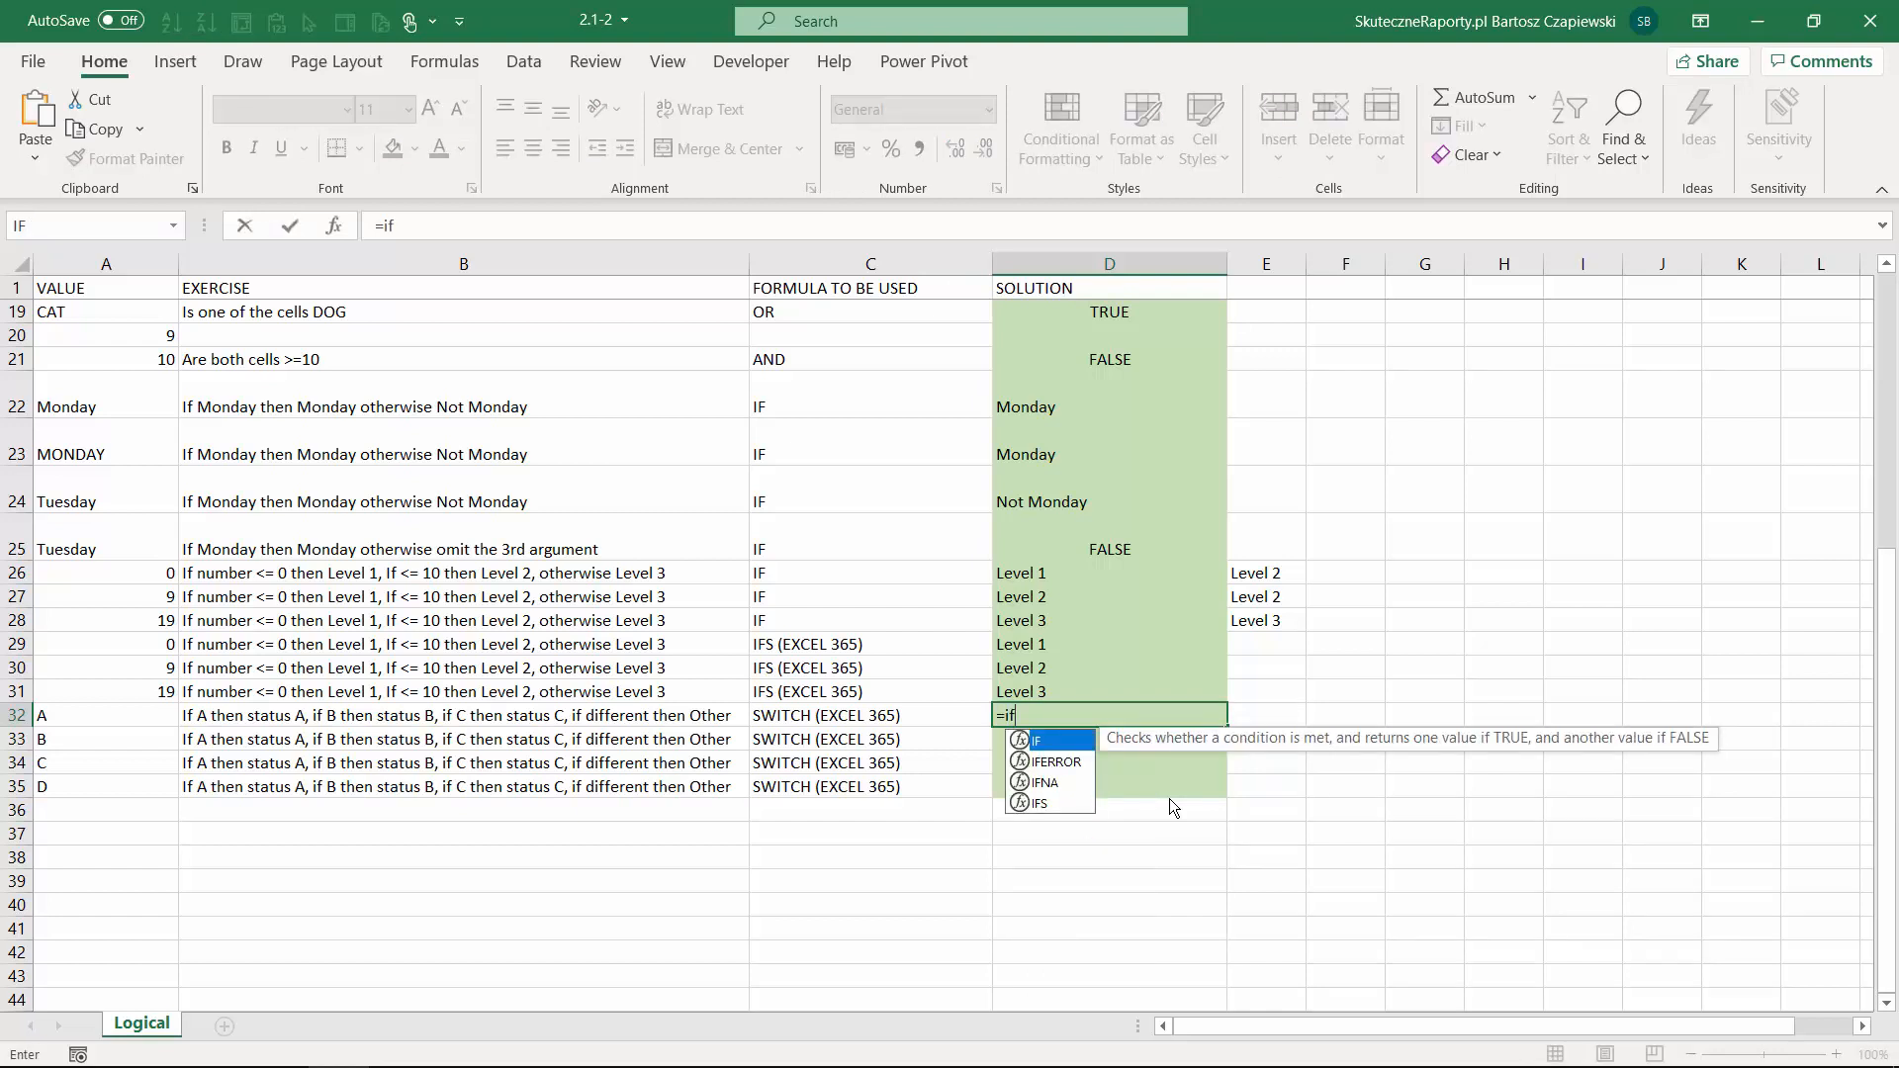
pyautogui.press('Tab')
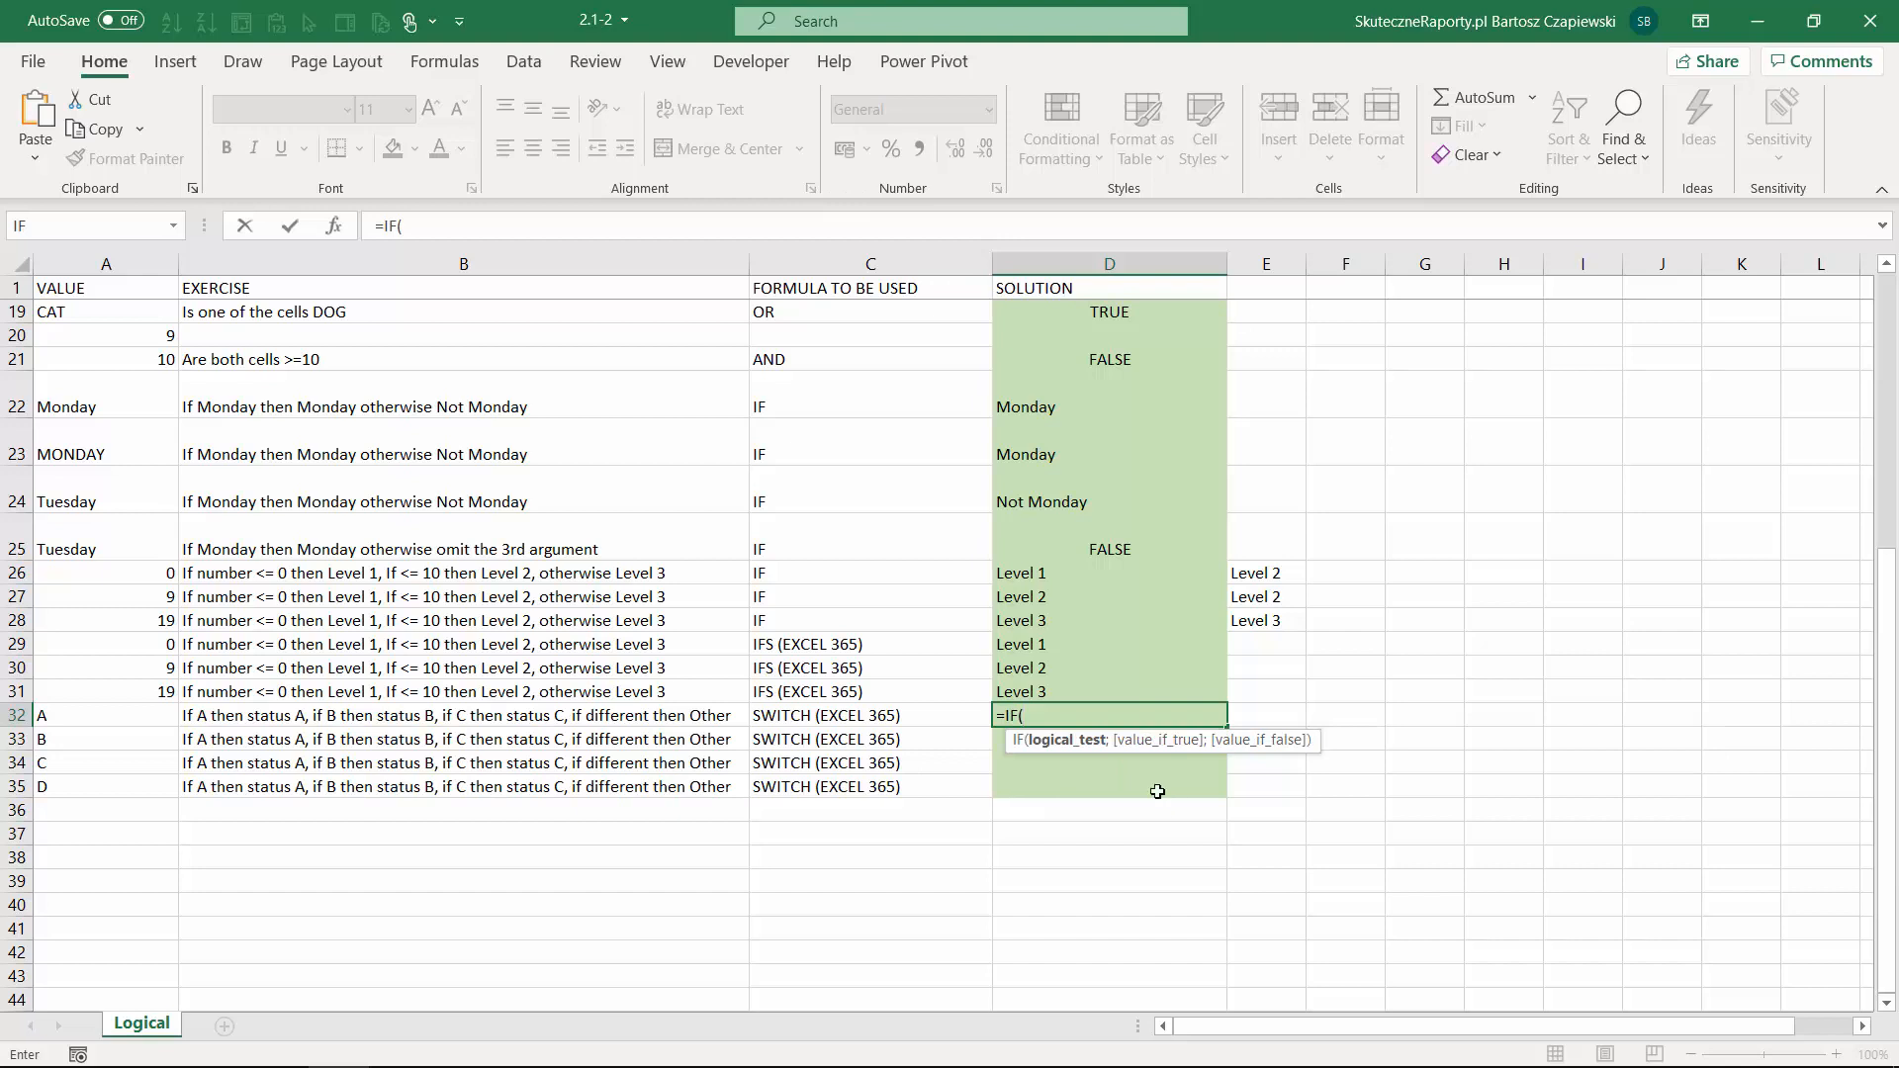
pyautogui.click(110, 712)
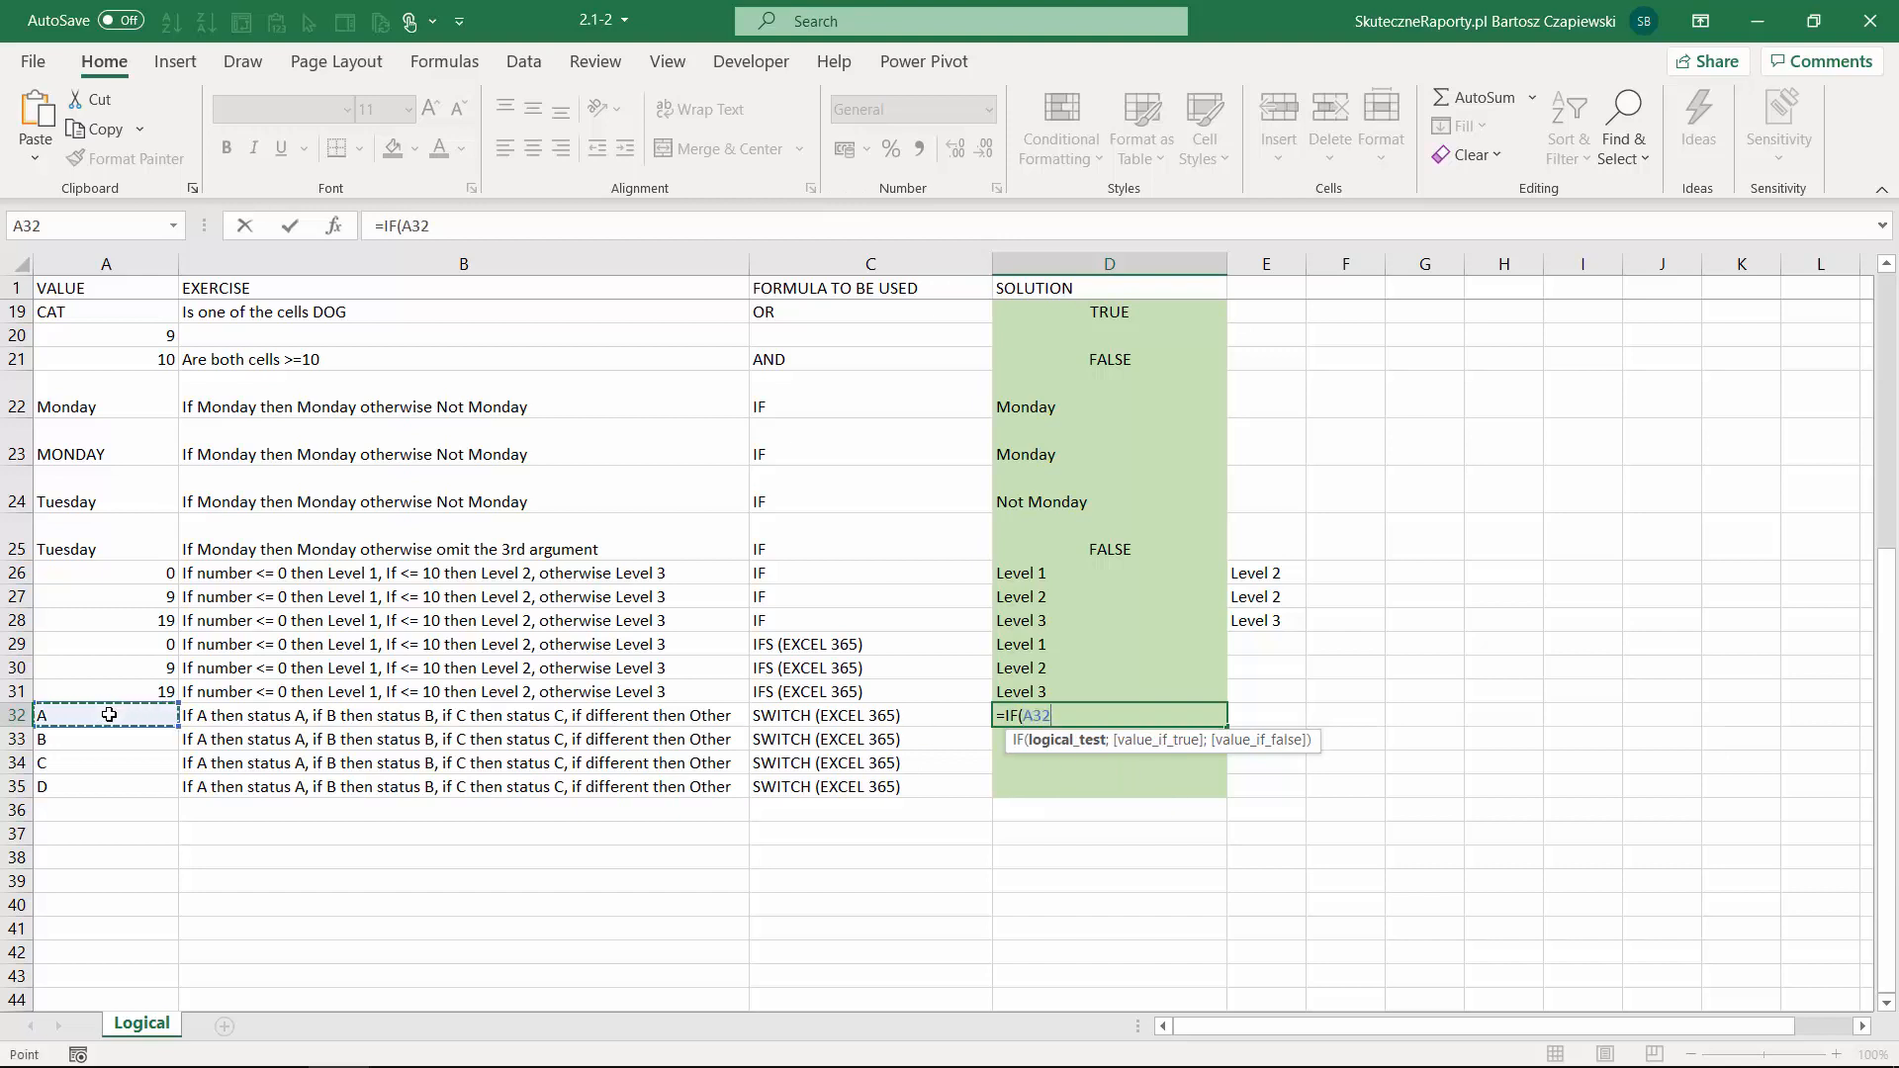
pyautogui.write('+')
pyautogui.press('BackSpace')
pyautogui.write('="A";"S')
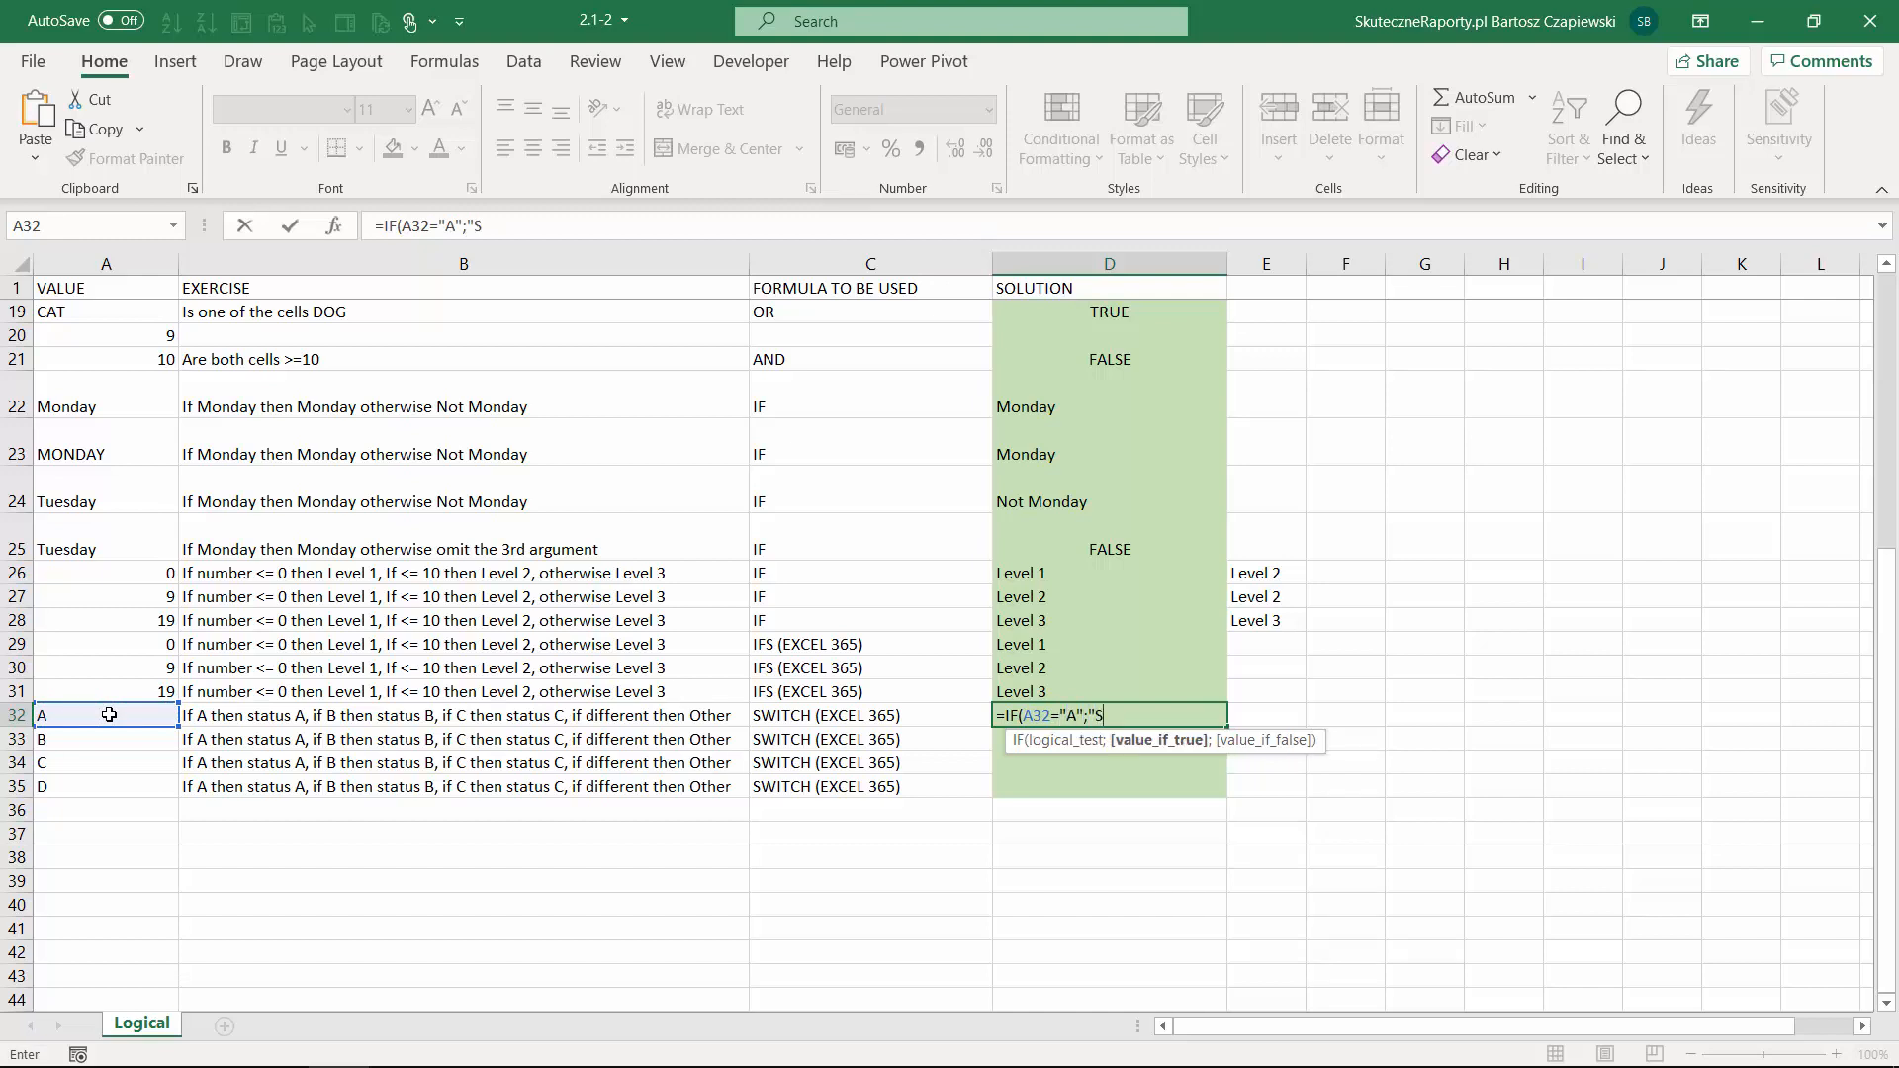
pyautogui.write('tatus A";')
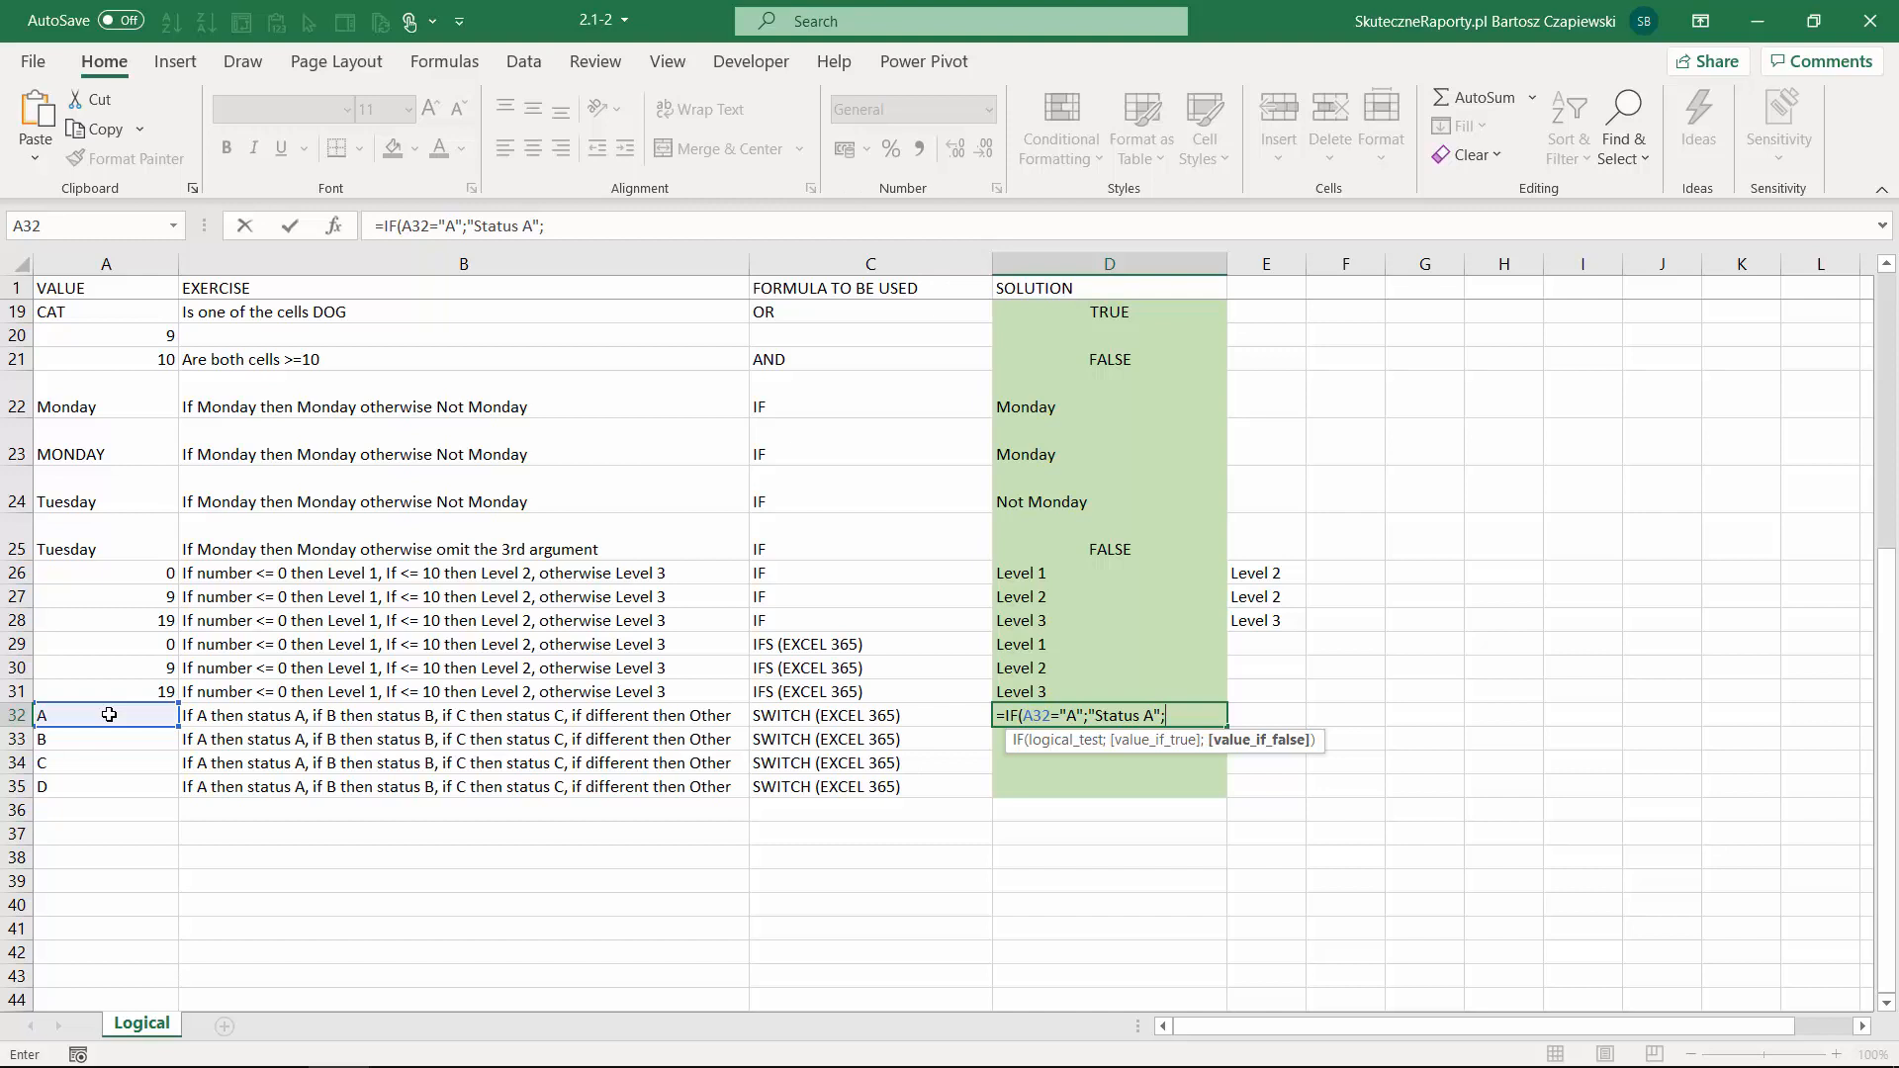
pyautogui.write('A32')
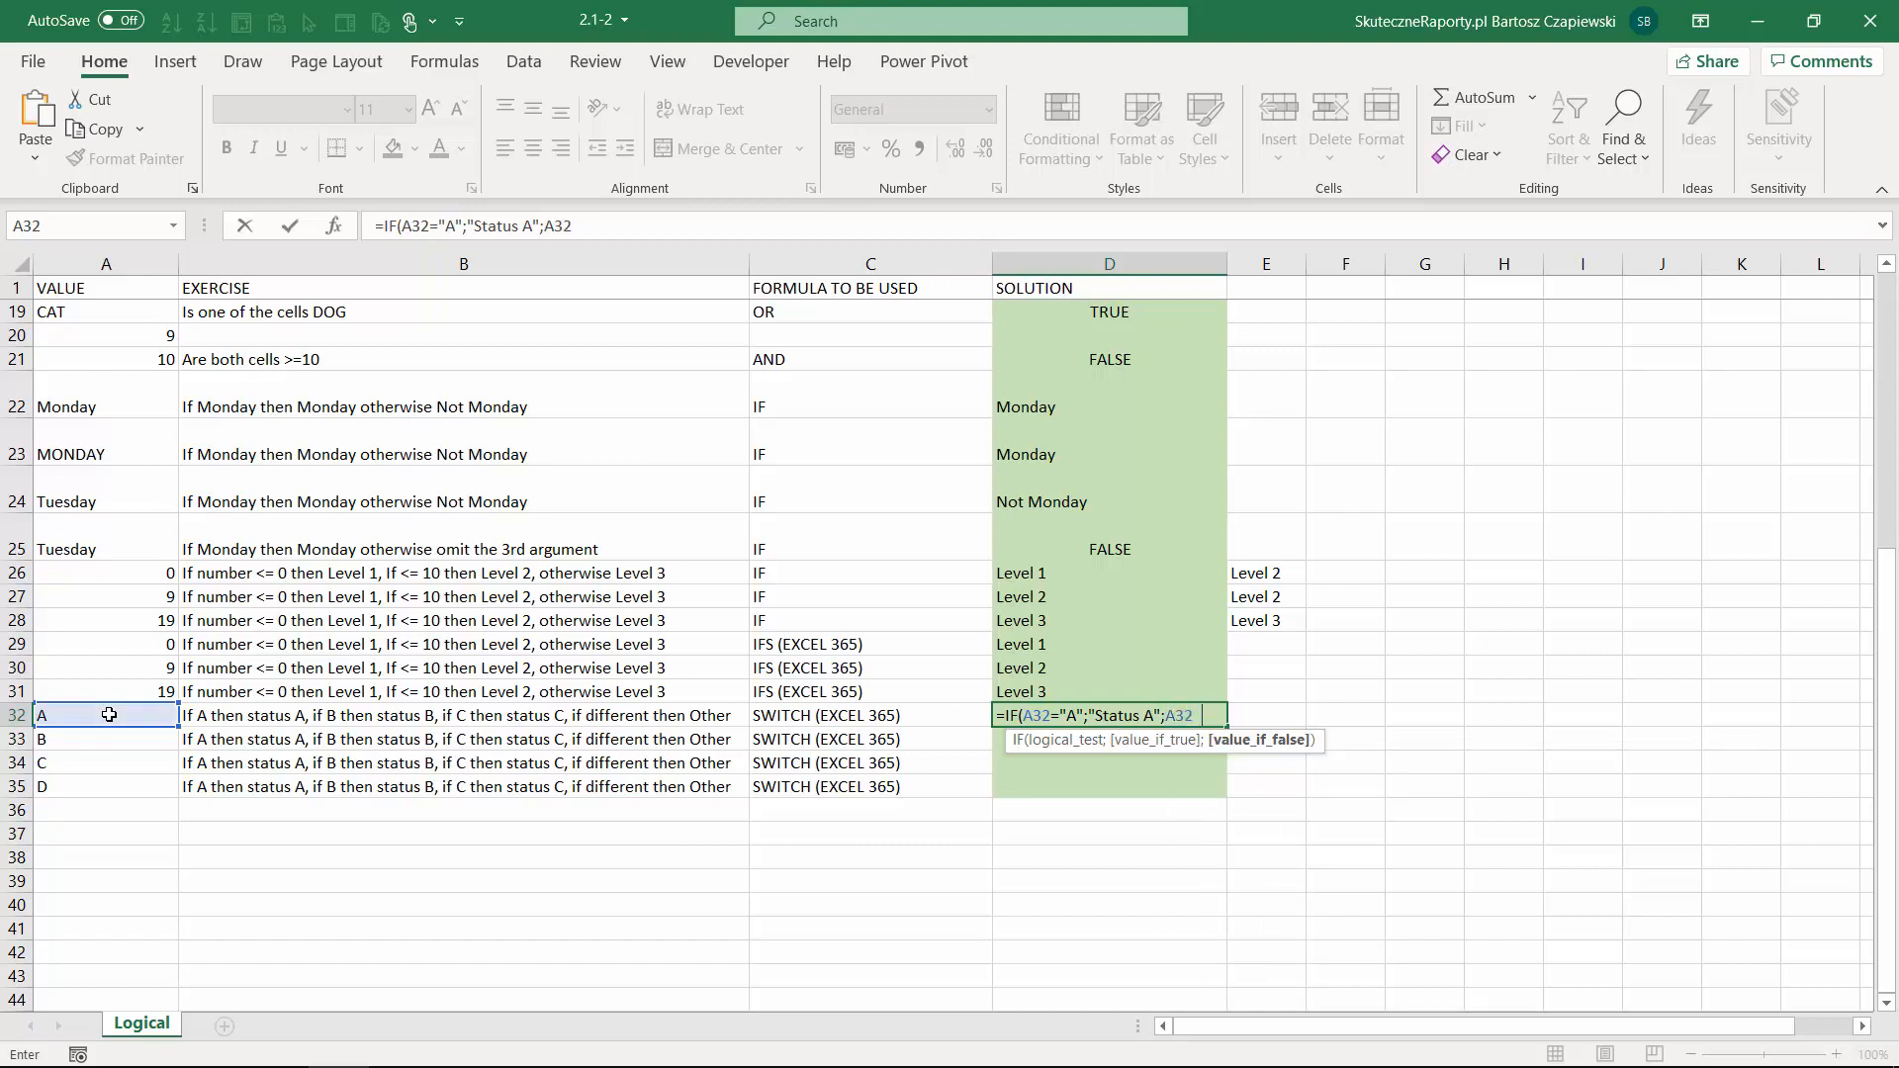
pyautogui.write('="B"')
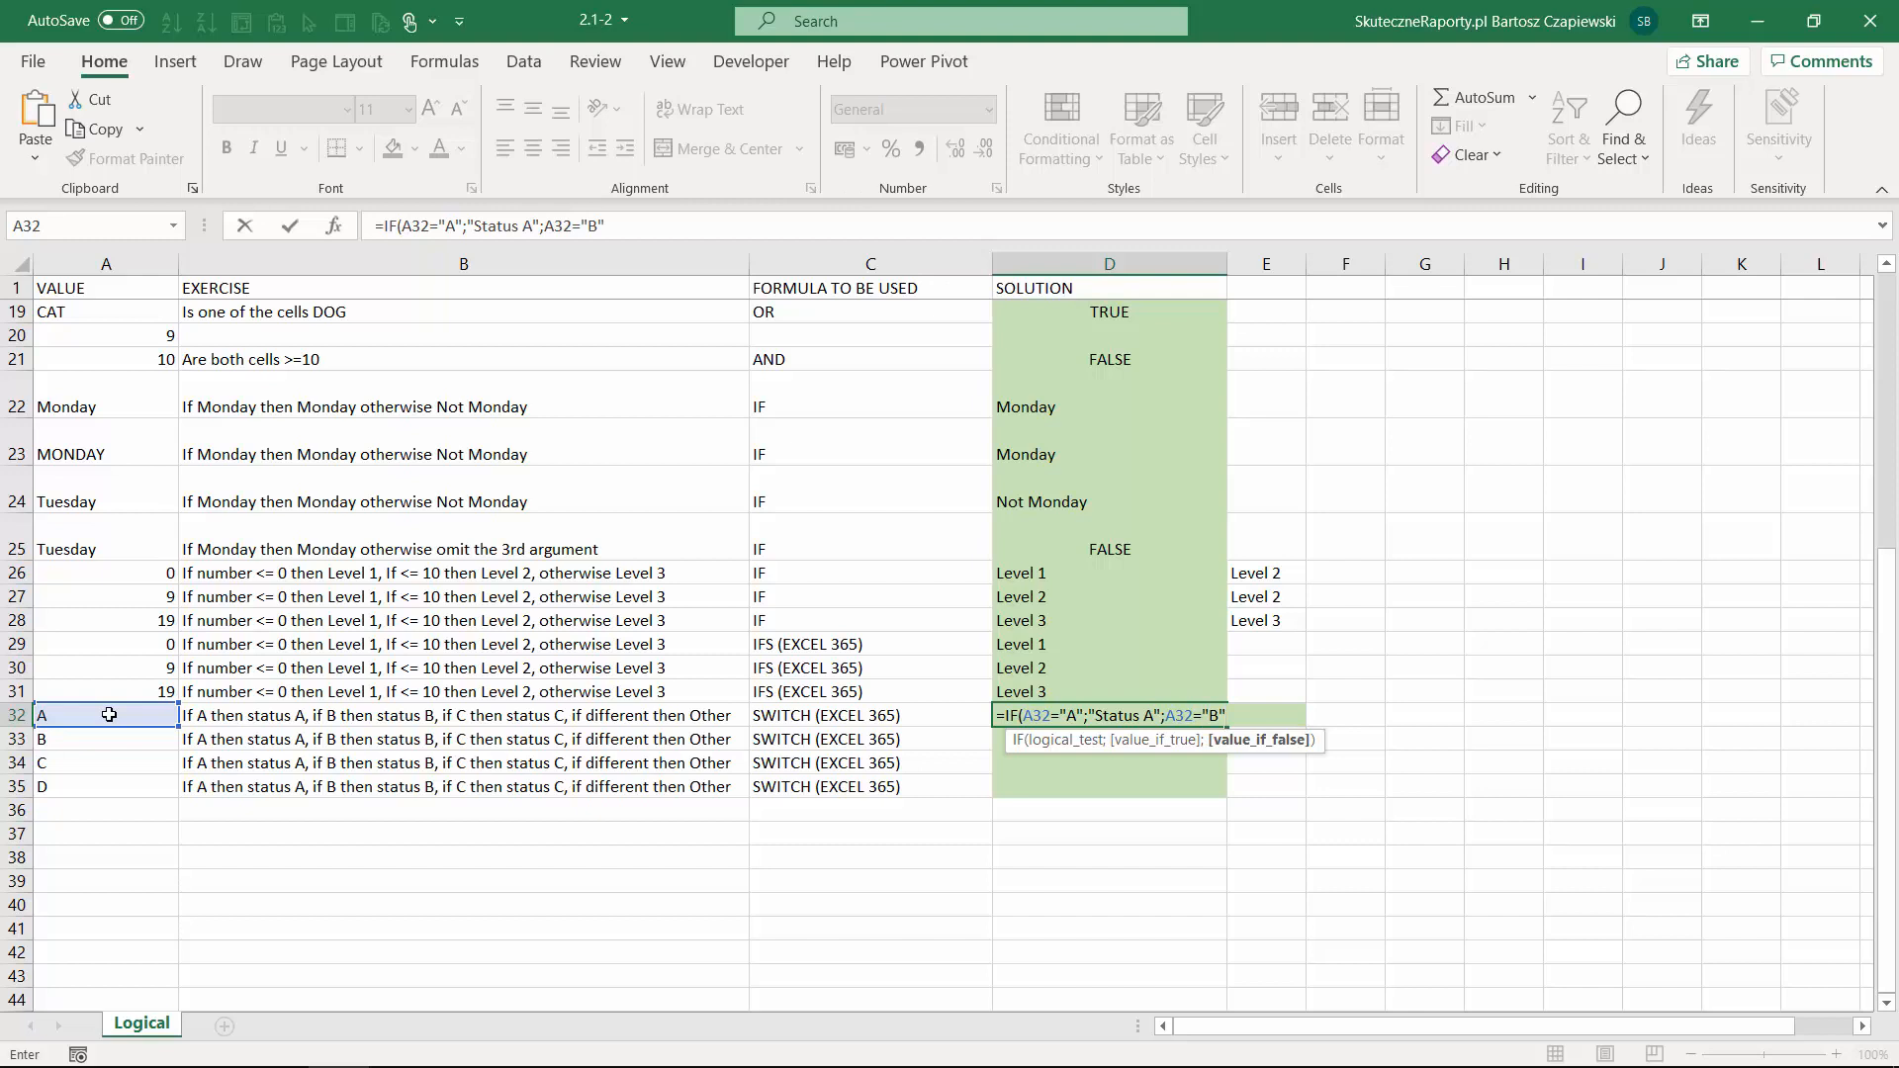
pyautogui.write(';"Status B')
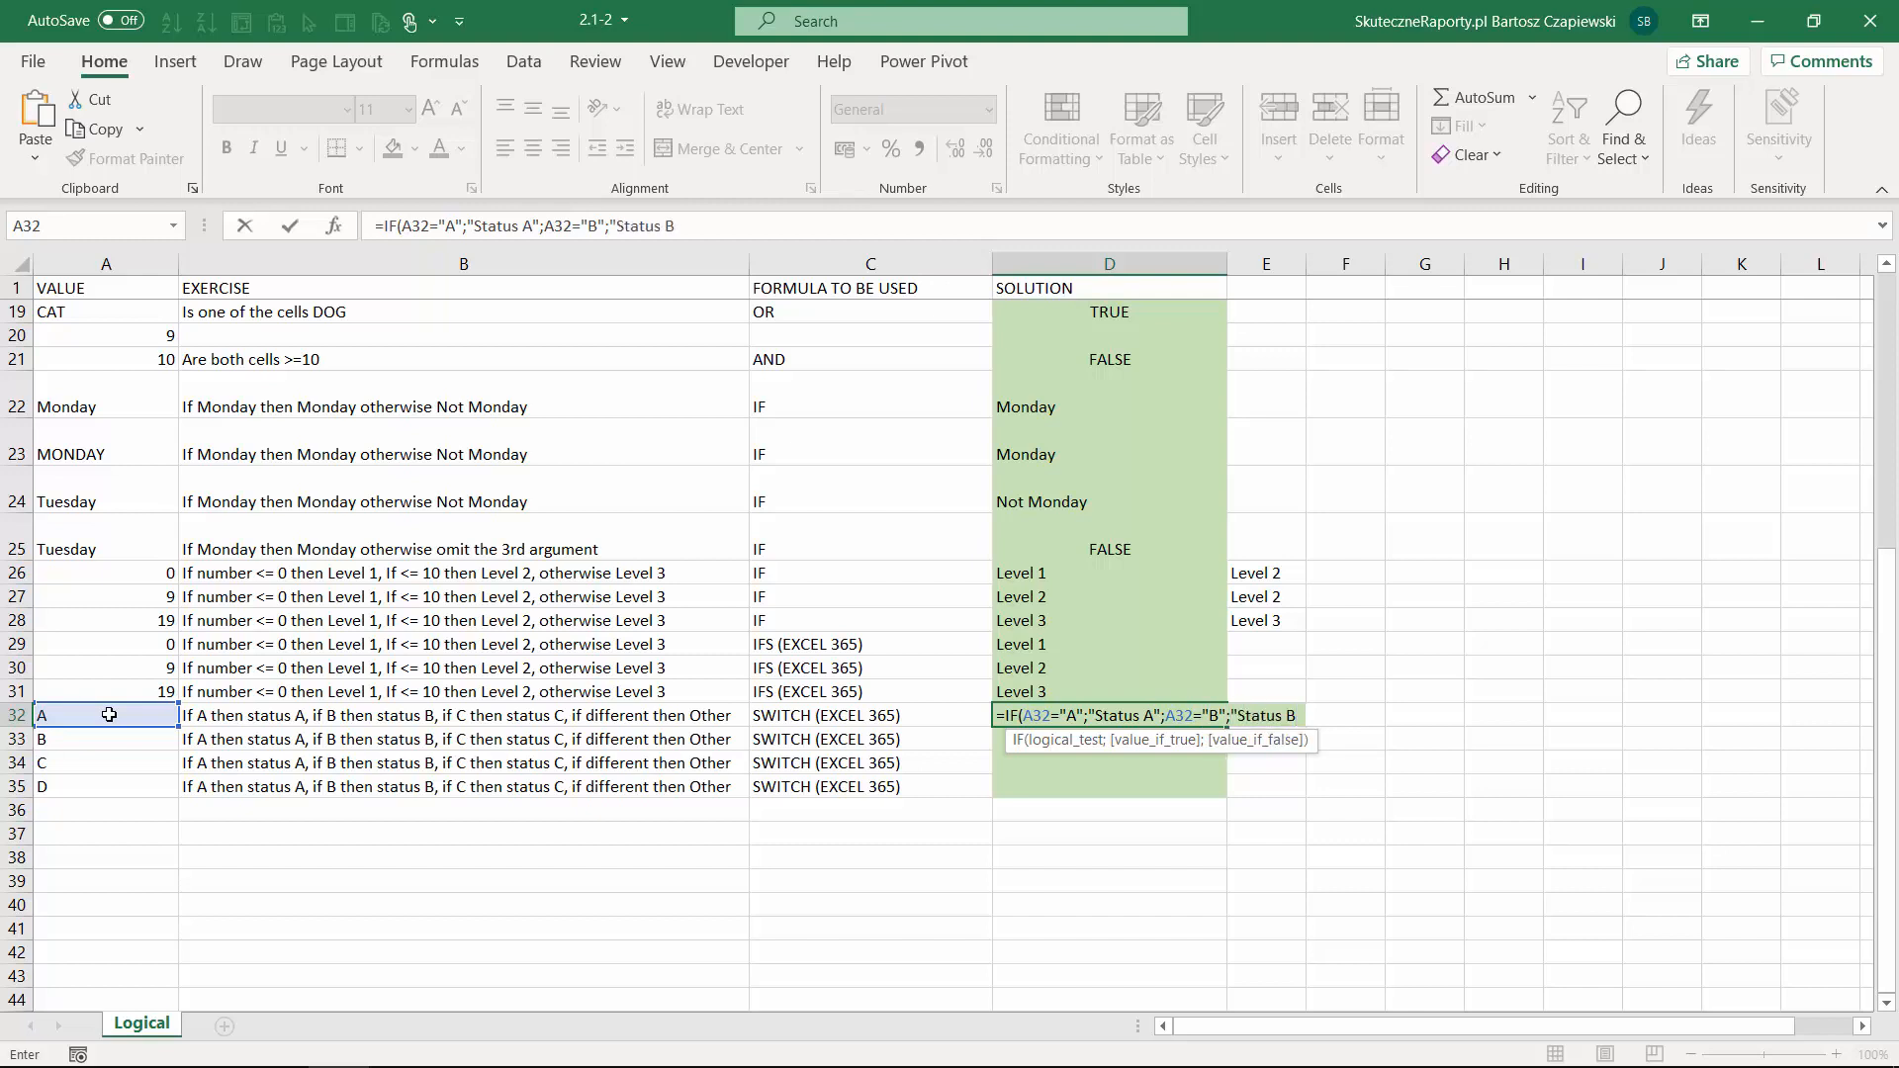
pyautogui.write('"')
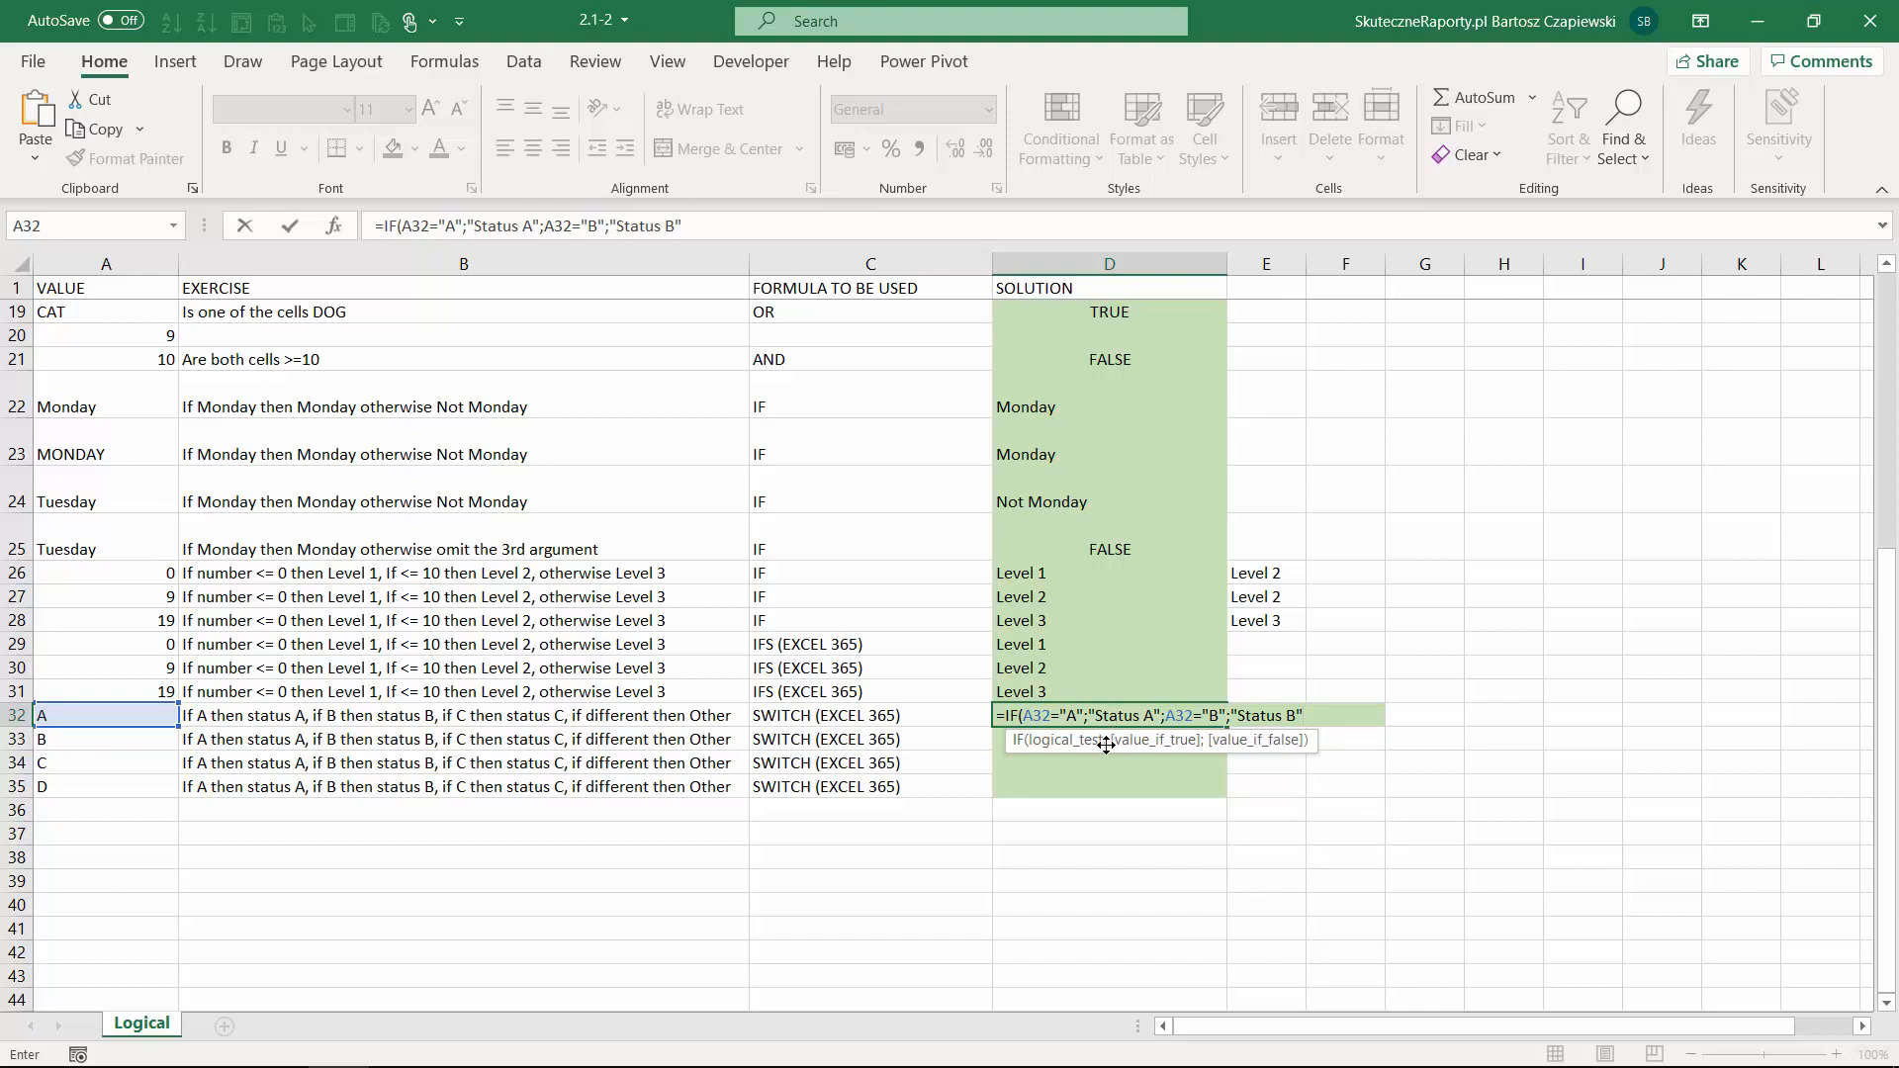
pyautogui.press('Escape')
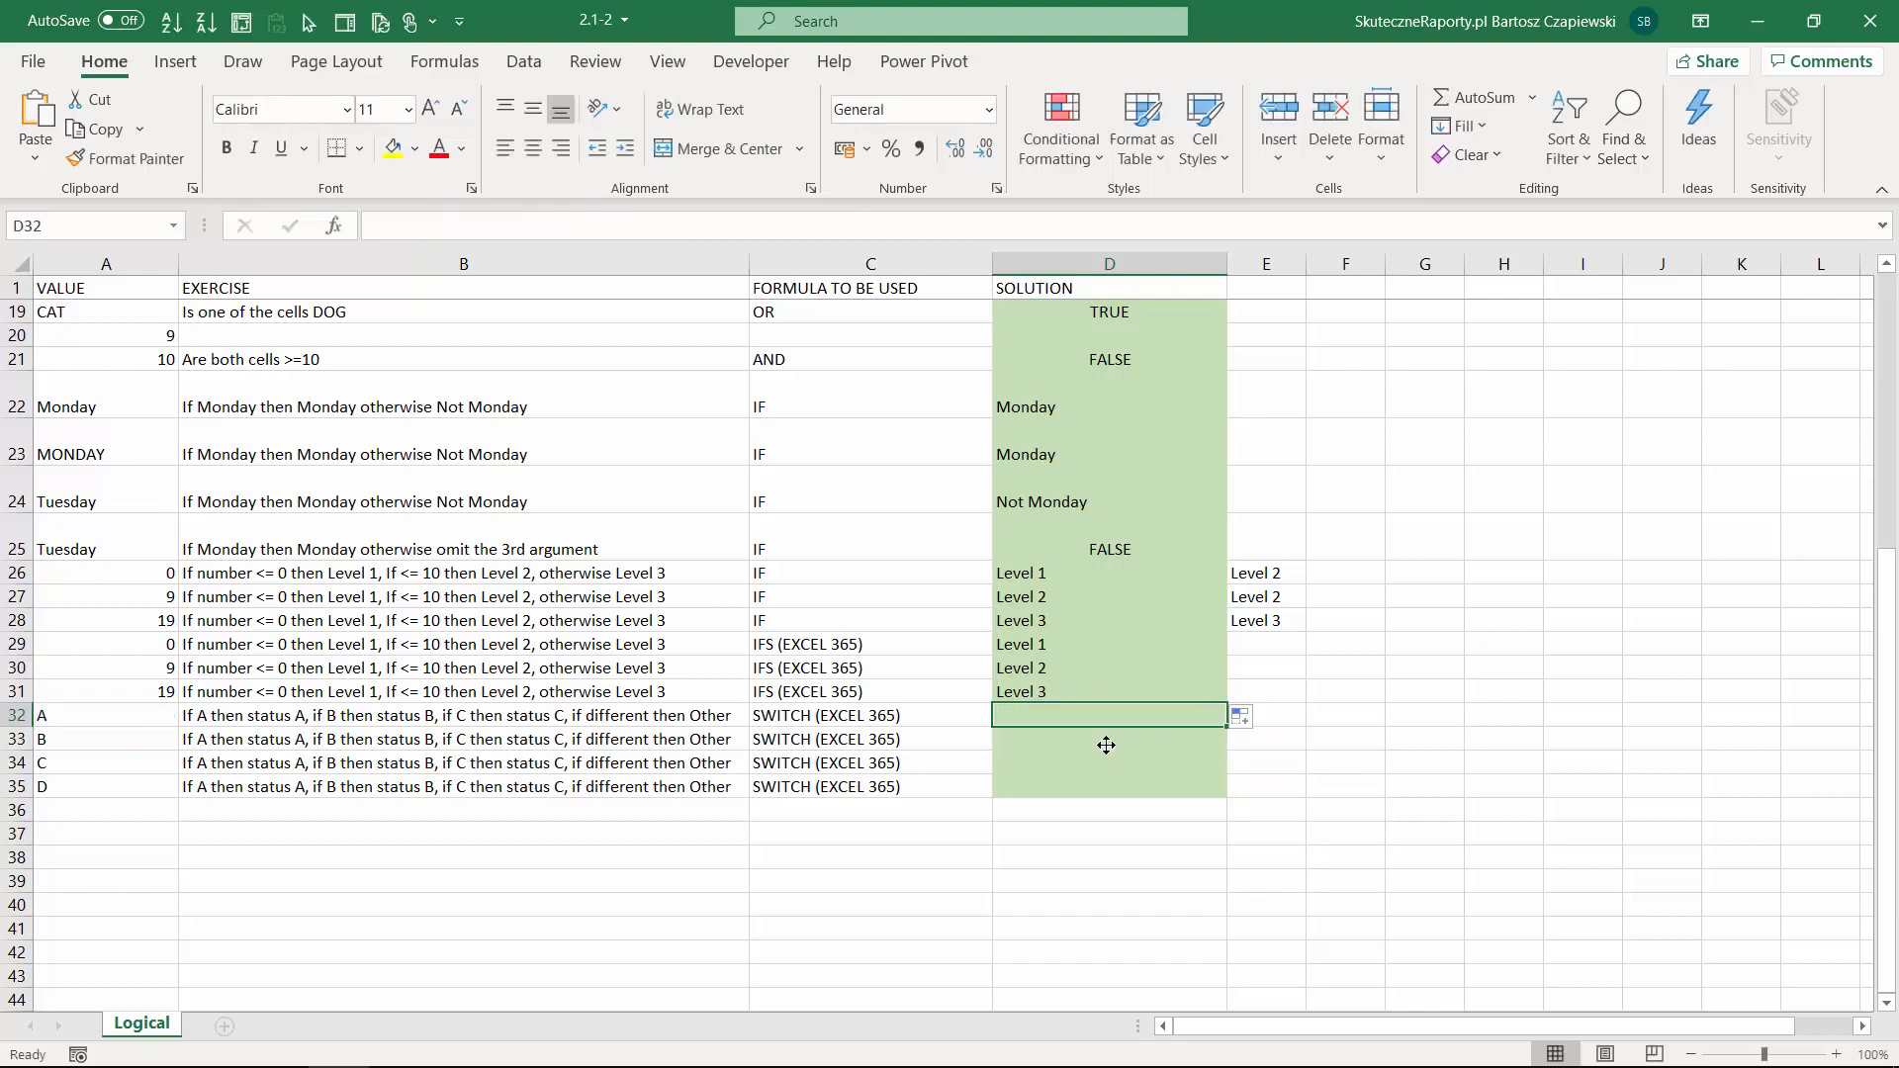
# Start a SWITCH function in D32 with its arguments dialog, using A32 as the expression and returning "Status A" for "A".
pyautogui.write('=swi')
pyautogui.press('Tab')
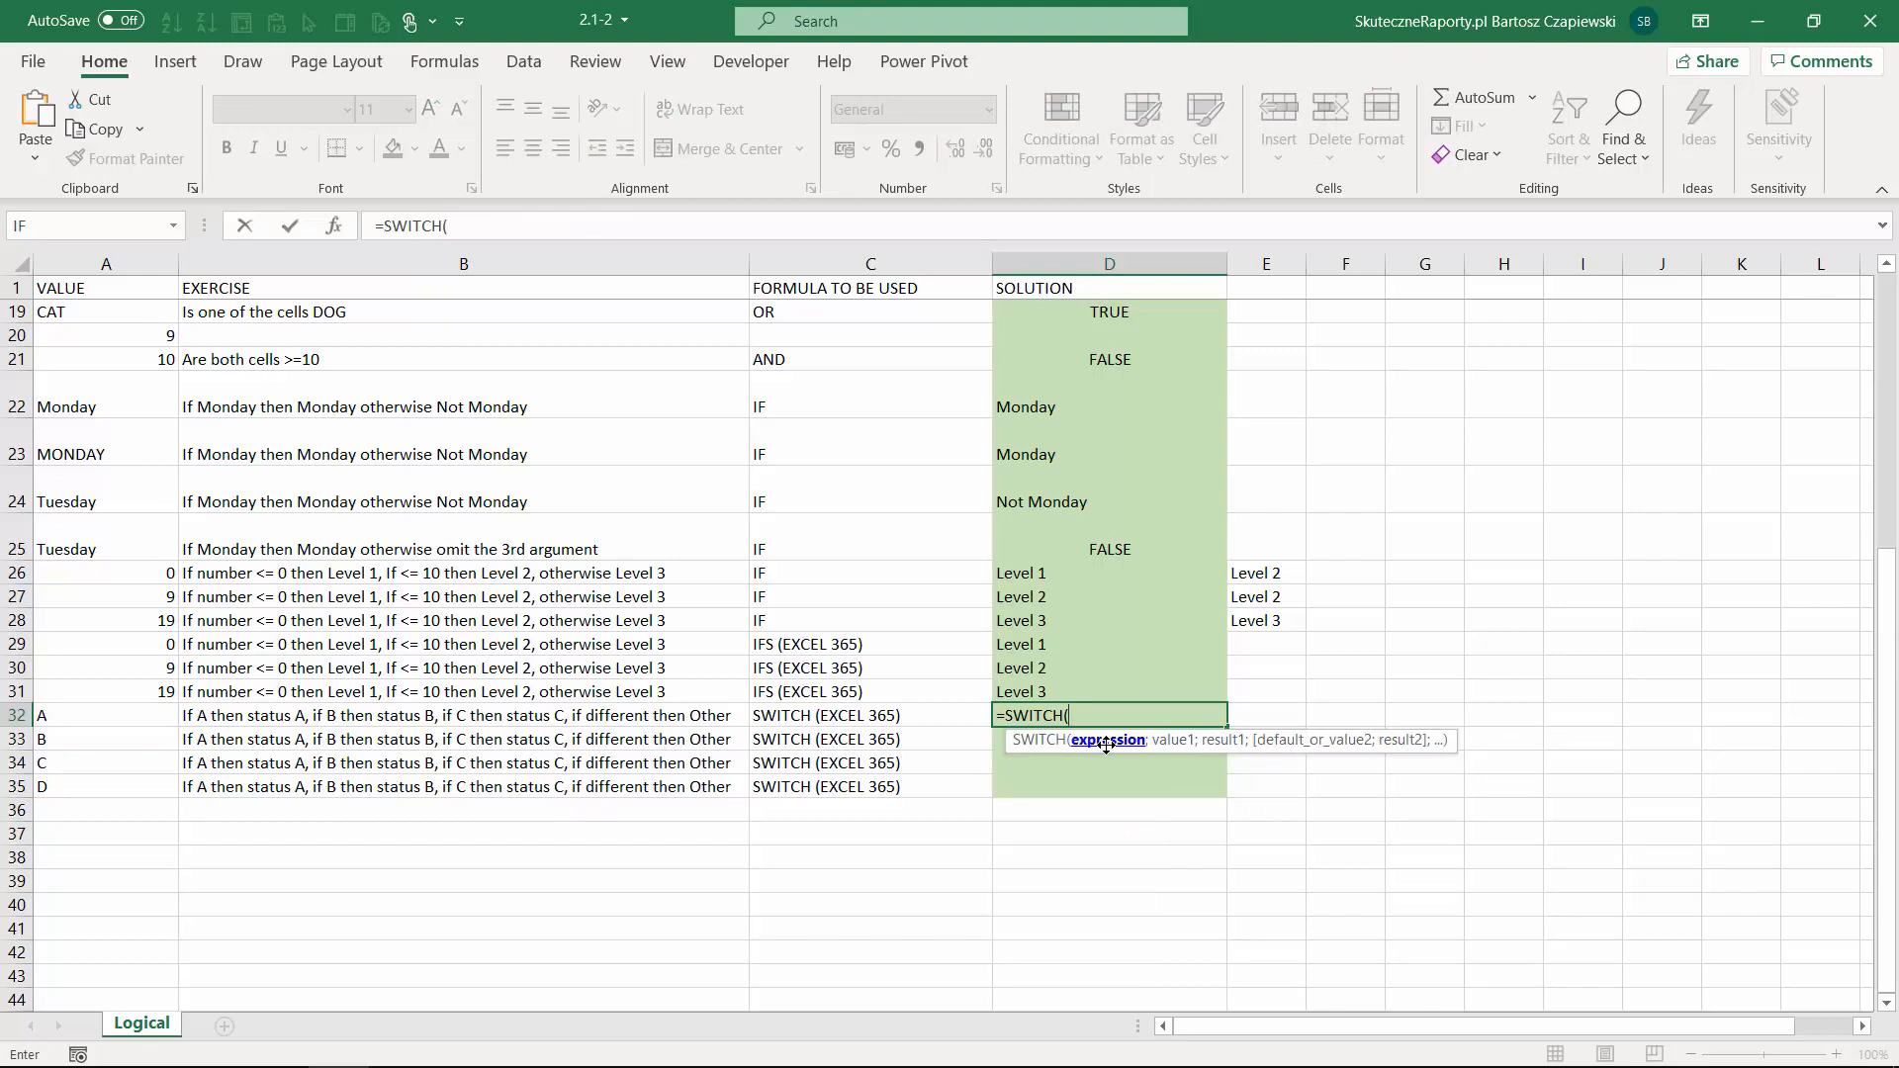
pyautogui.click(113, 717)
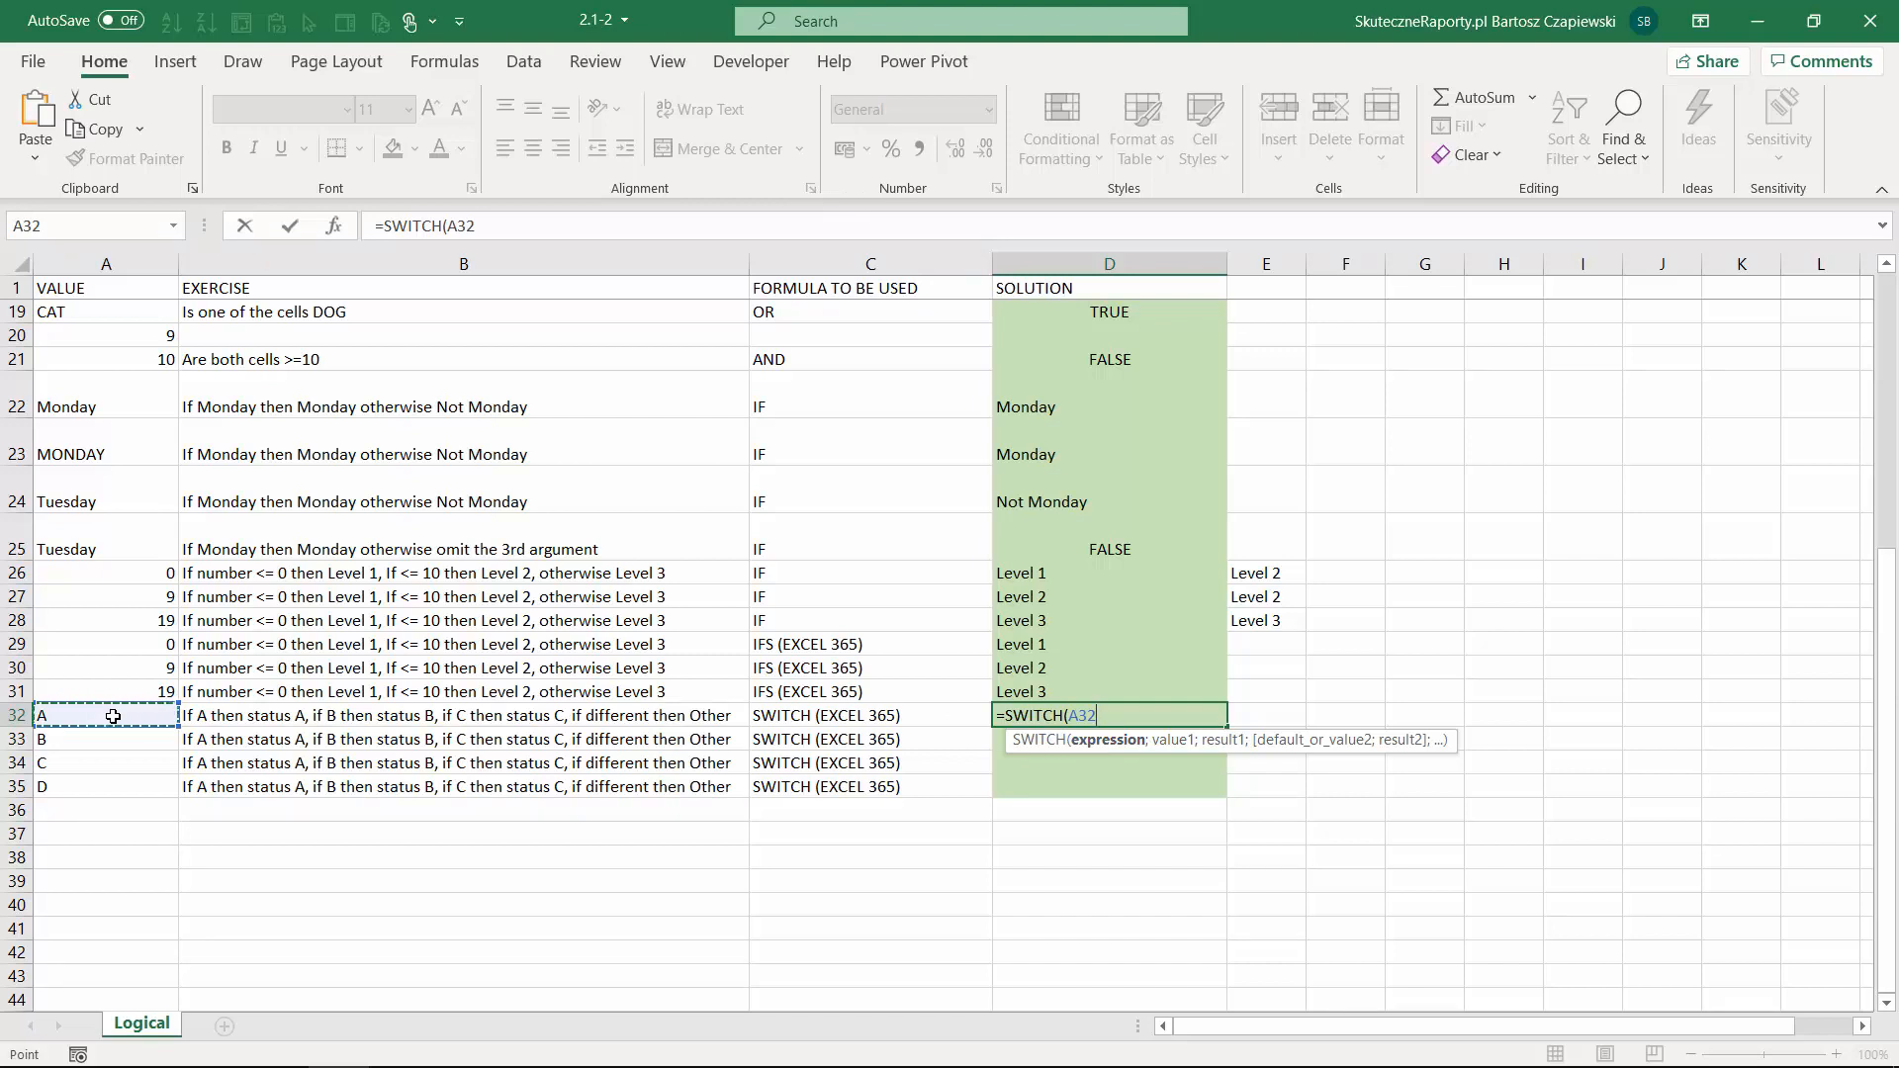
pyautogui.click(333, 225)
pyautogui.moveTo(1235, 473); pyautogui.dragTo(1141, 363)
pyautogui.click(1154, 460)
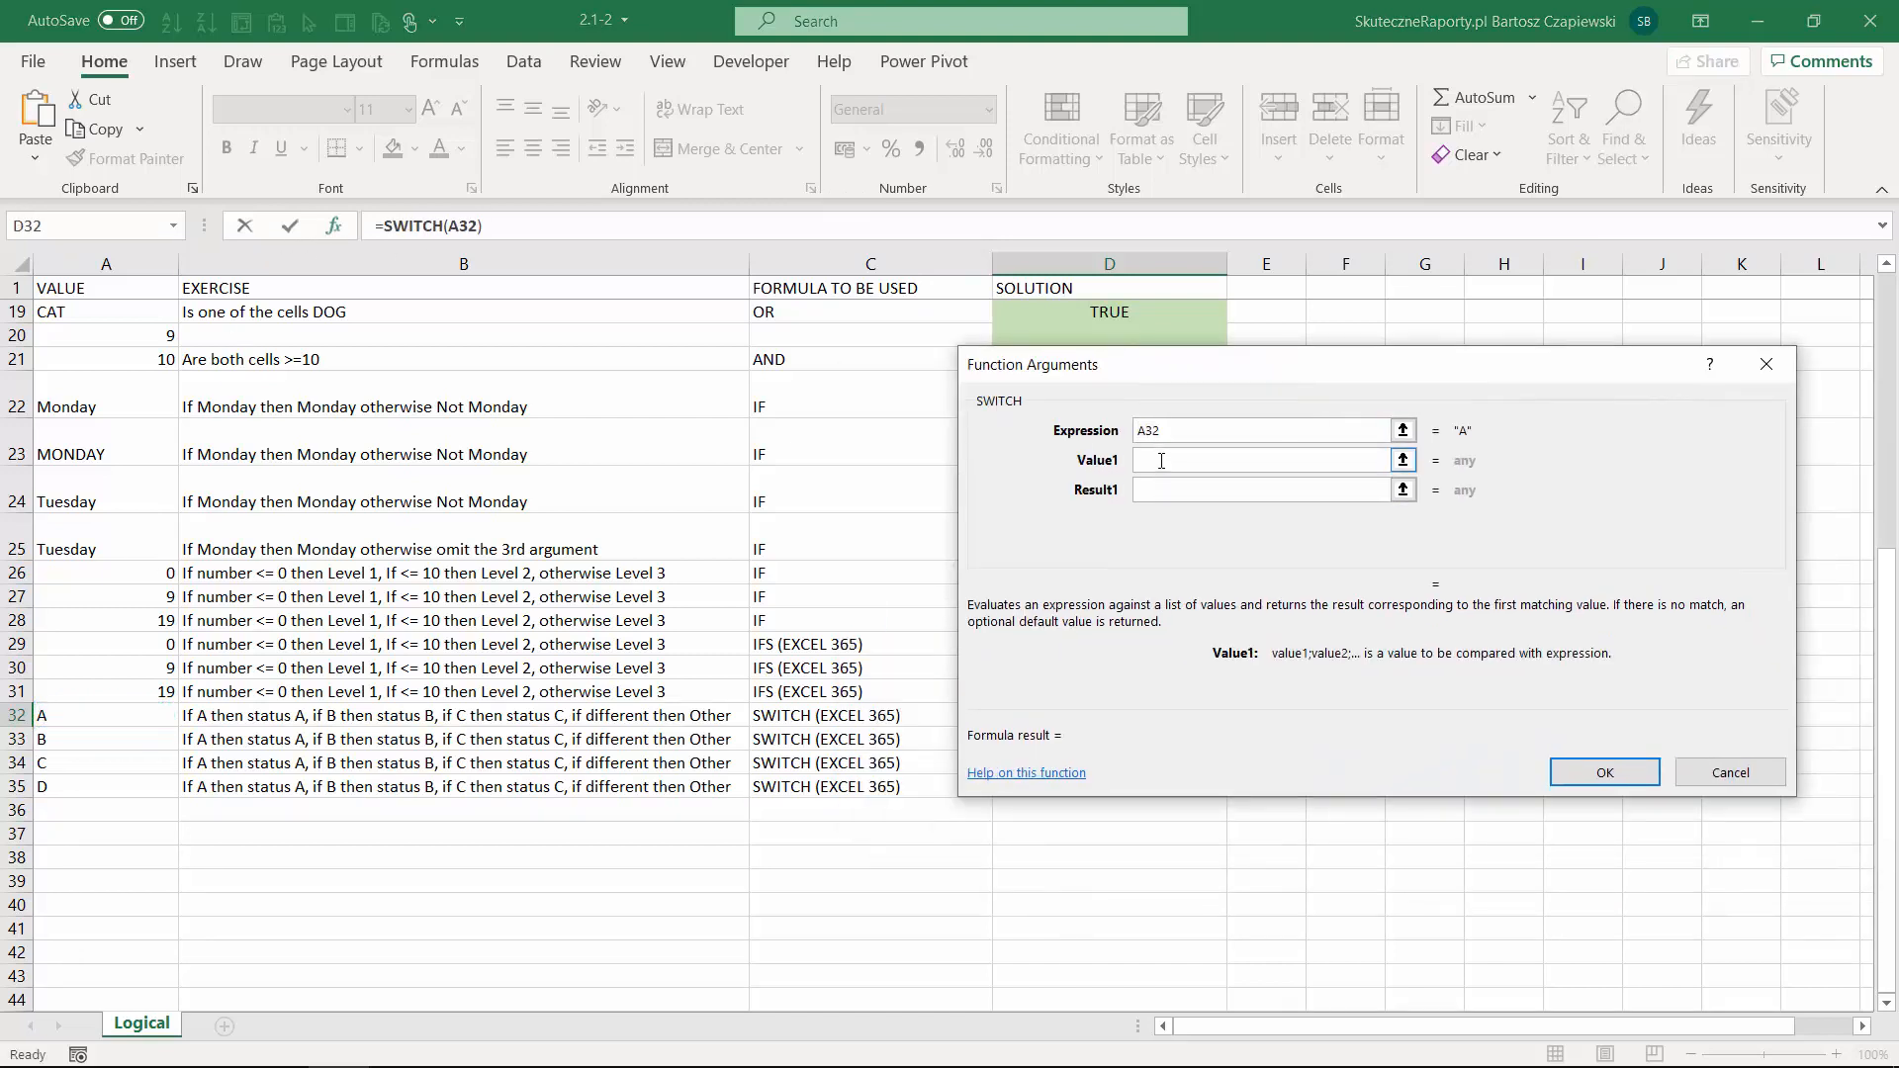
pyautogui.write('"A"')
pyautogui.press('Tab')
pyautogui.write('Status A')
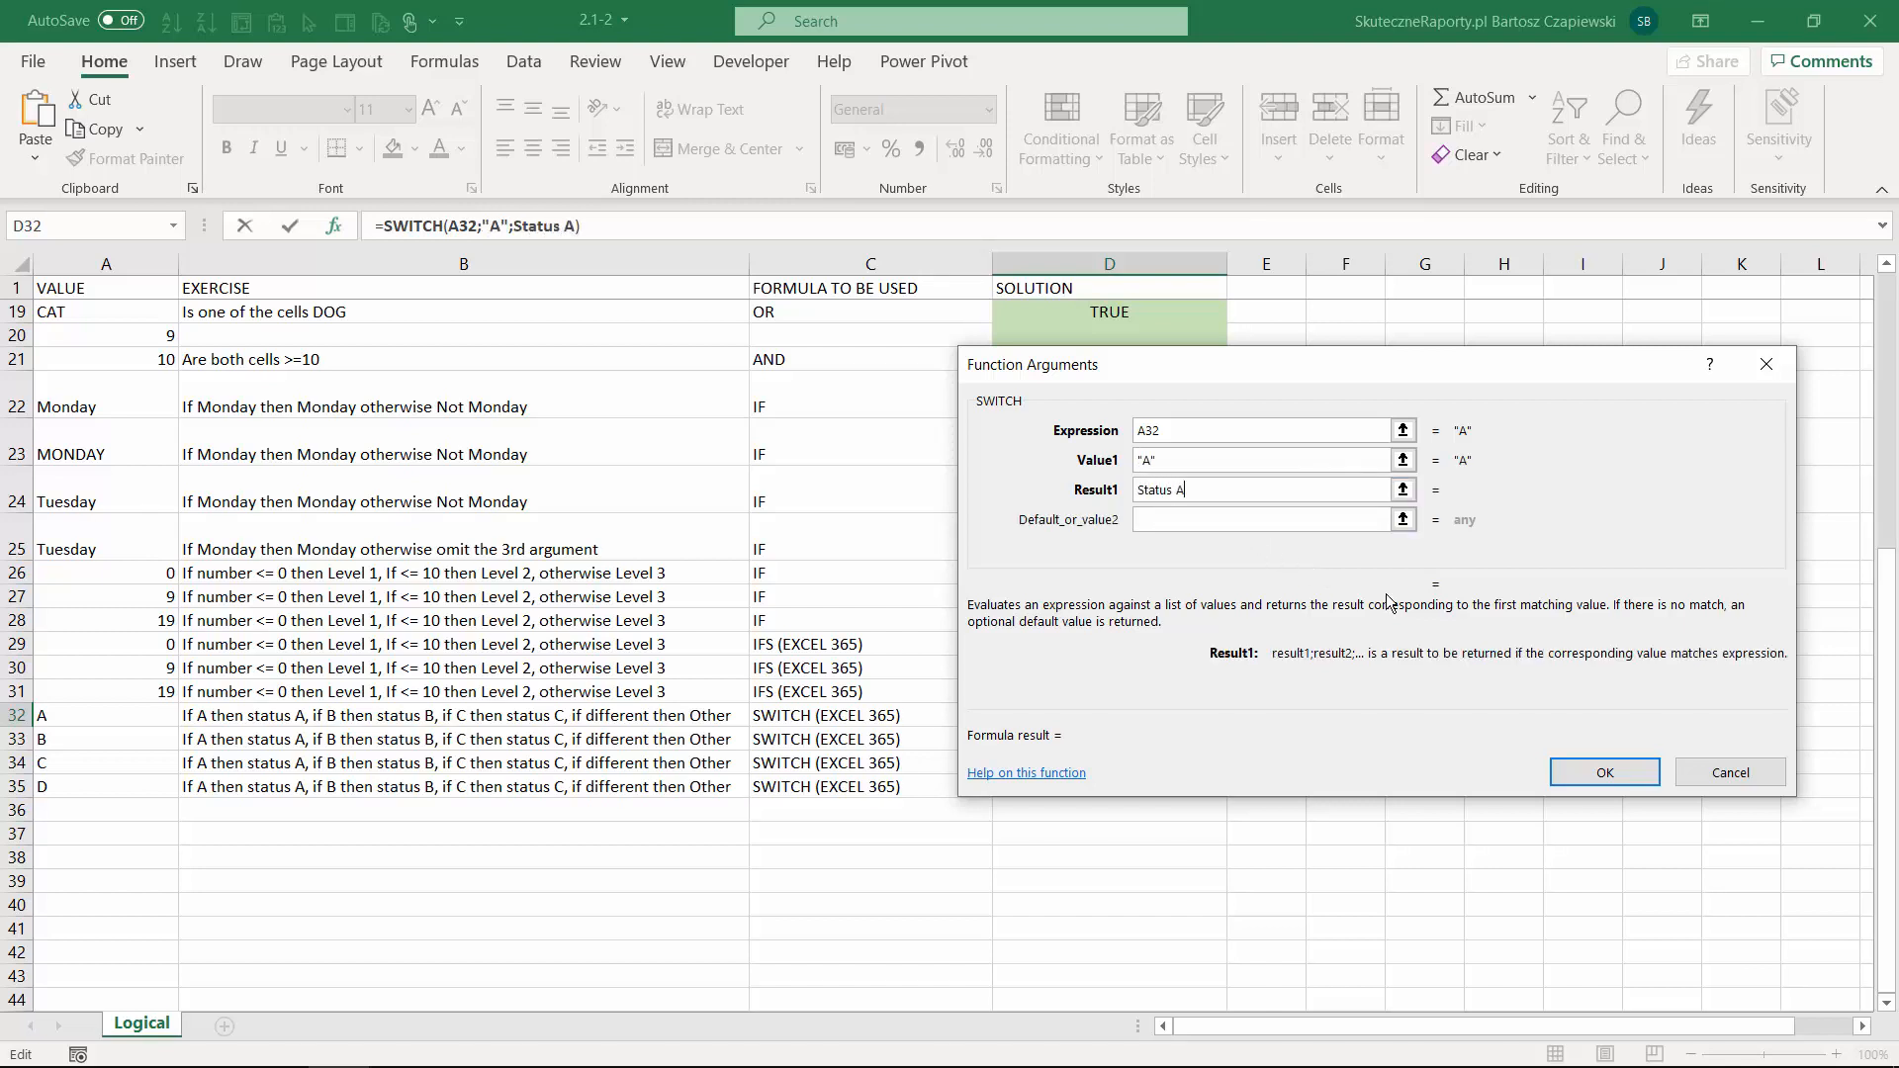
pyautogui.press('Tab')
# Add a second value "B" returning "Status B" to the D32 SWITCH arguments.
pyautogui.write('"B"')
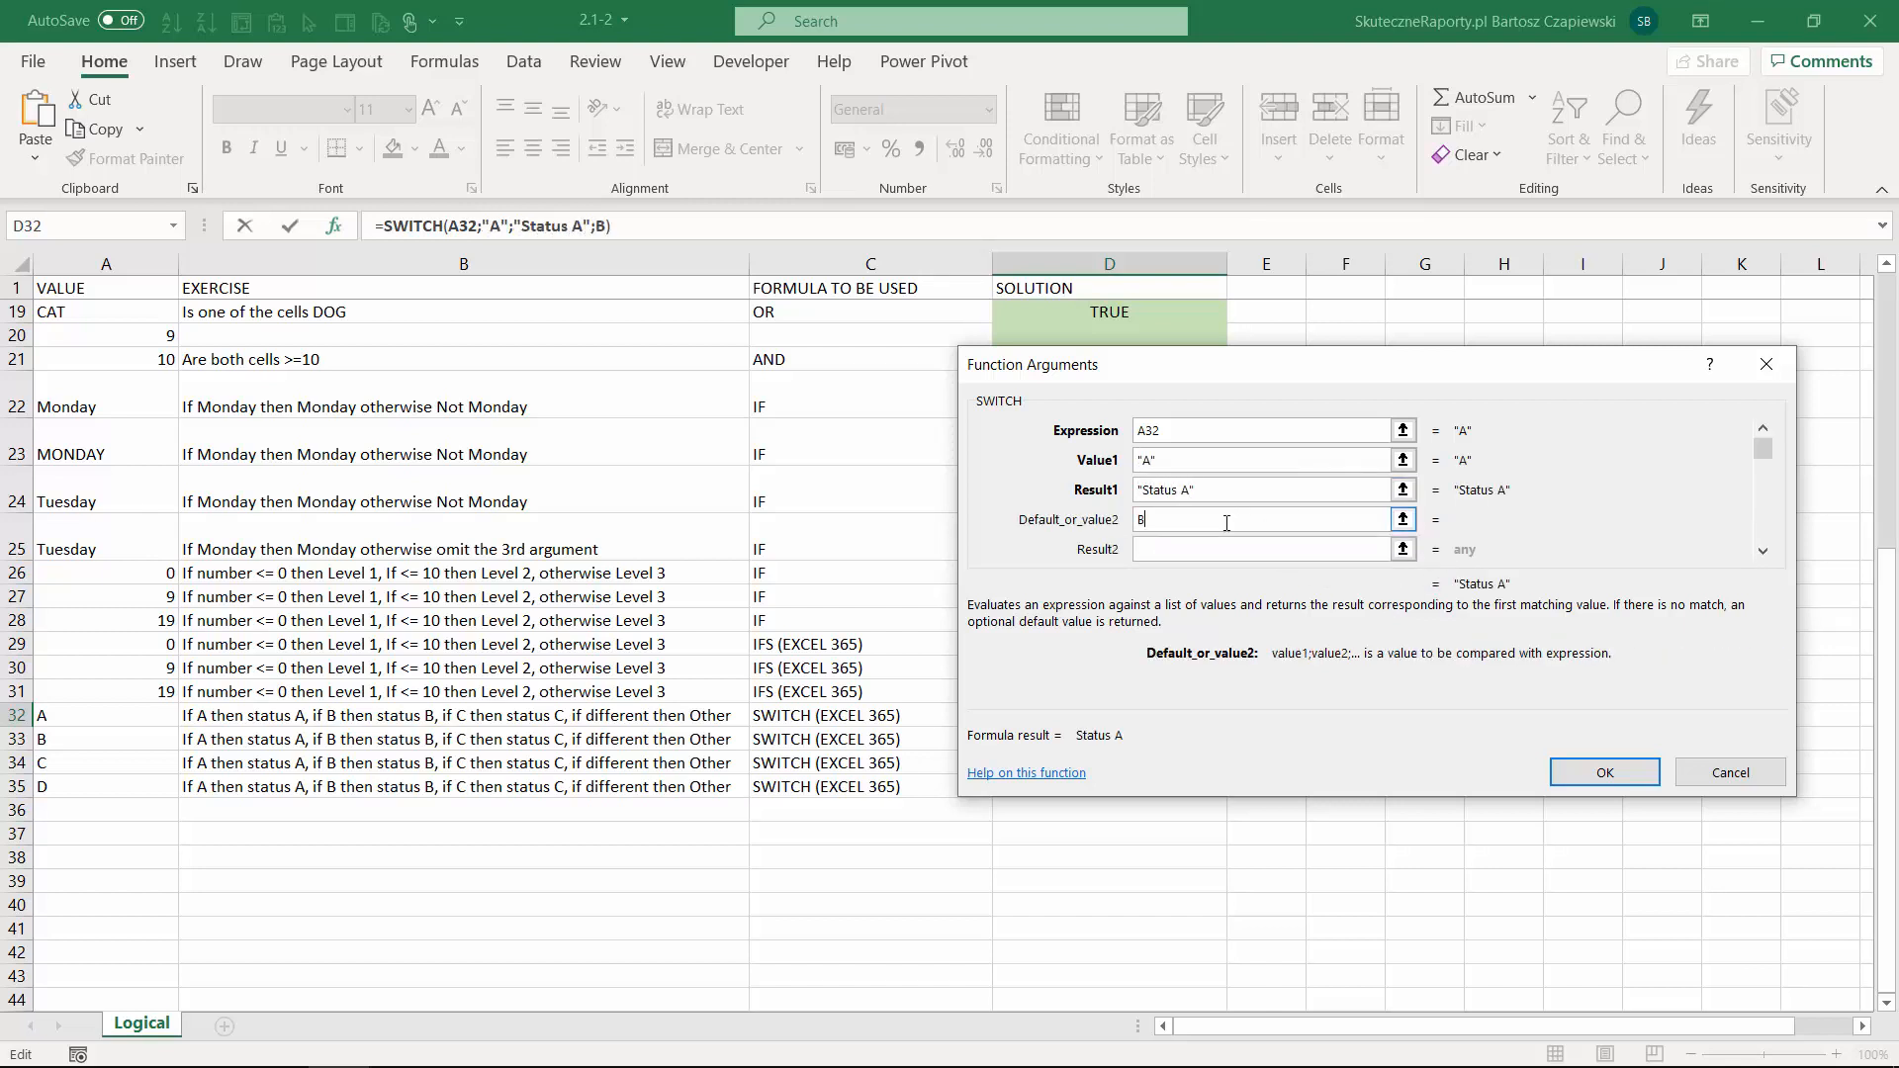
pyautogui.press('Tab')
pyautogui.write('Status B')
pyautogui.press('Tab')
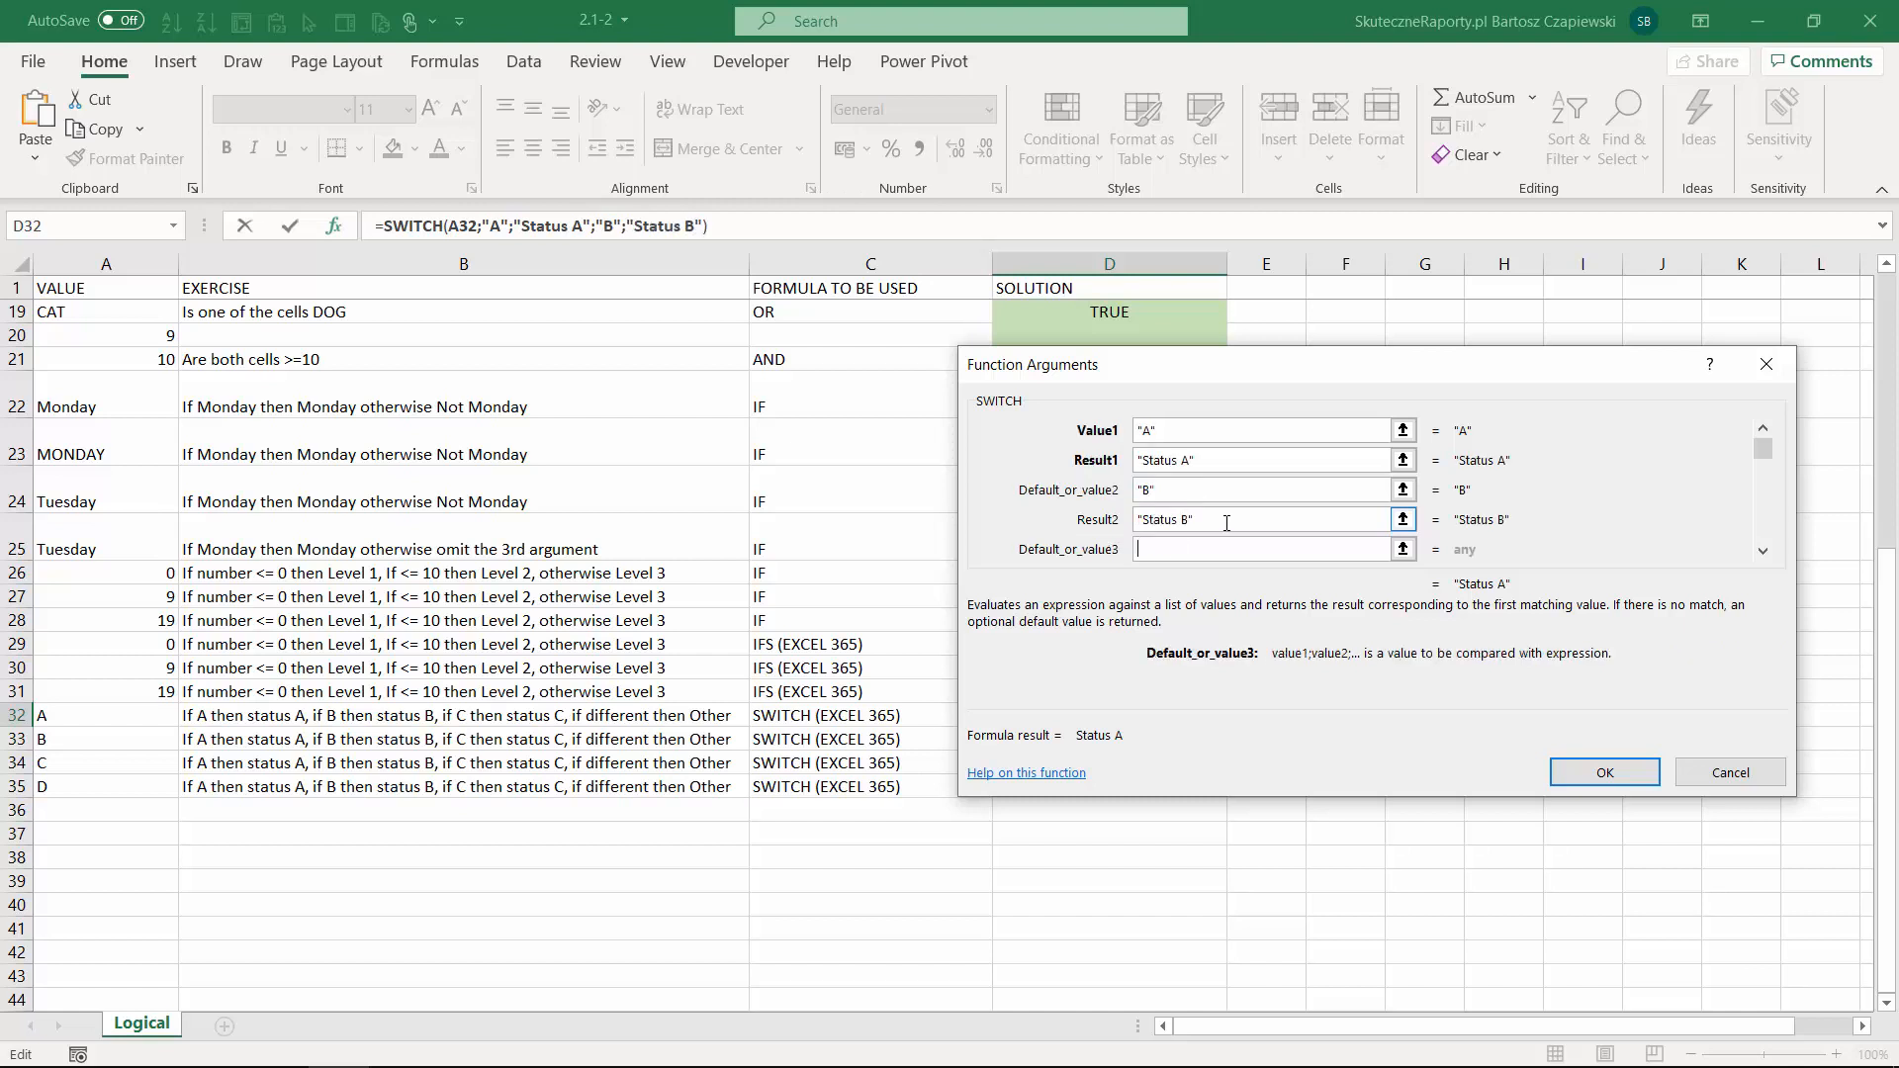
# Add a third value "C" returning "Status C" to the D32 SWITCH arguments and enter the formula in D32 to D35.
pyautogui.write('C')
pyautogui.press('Tab')
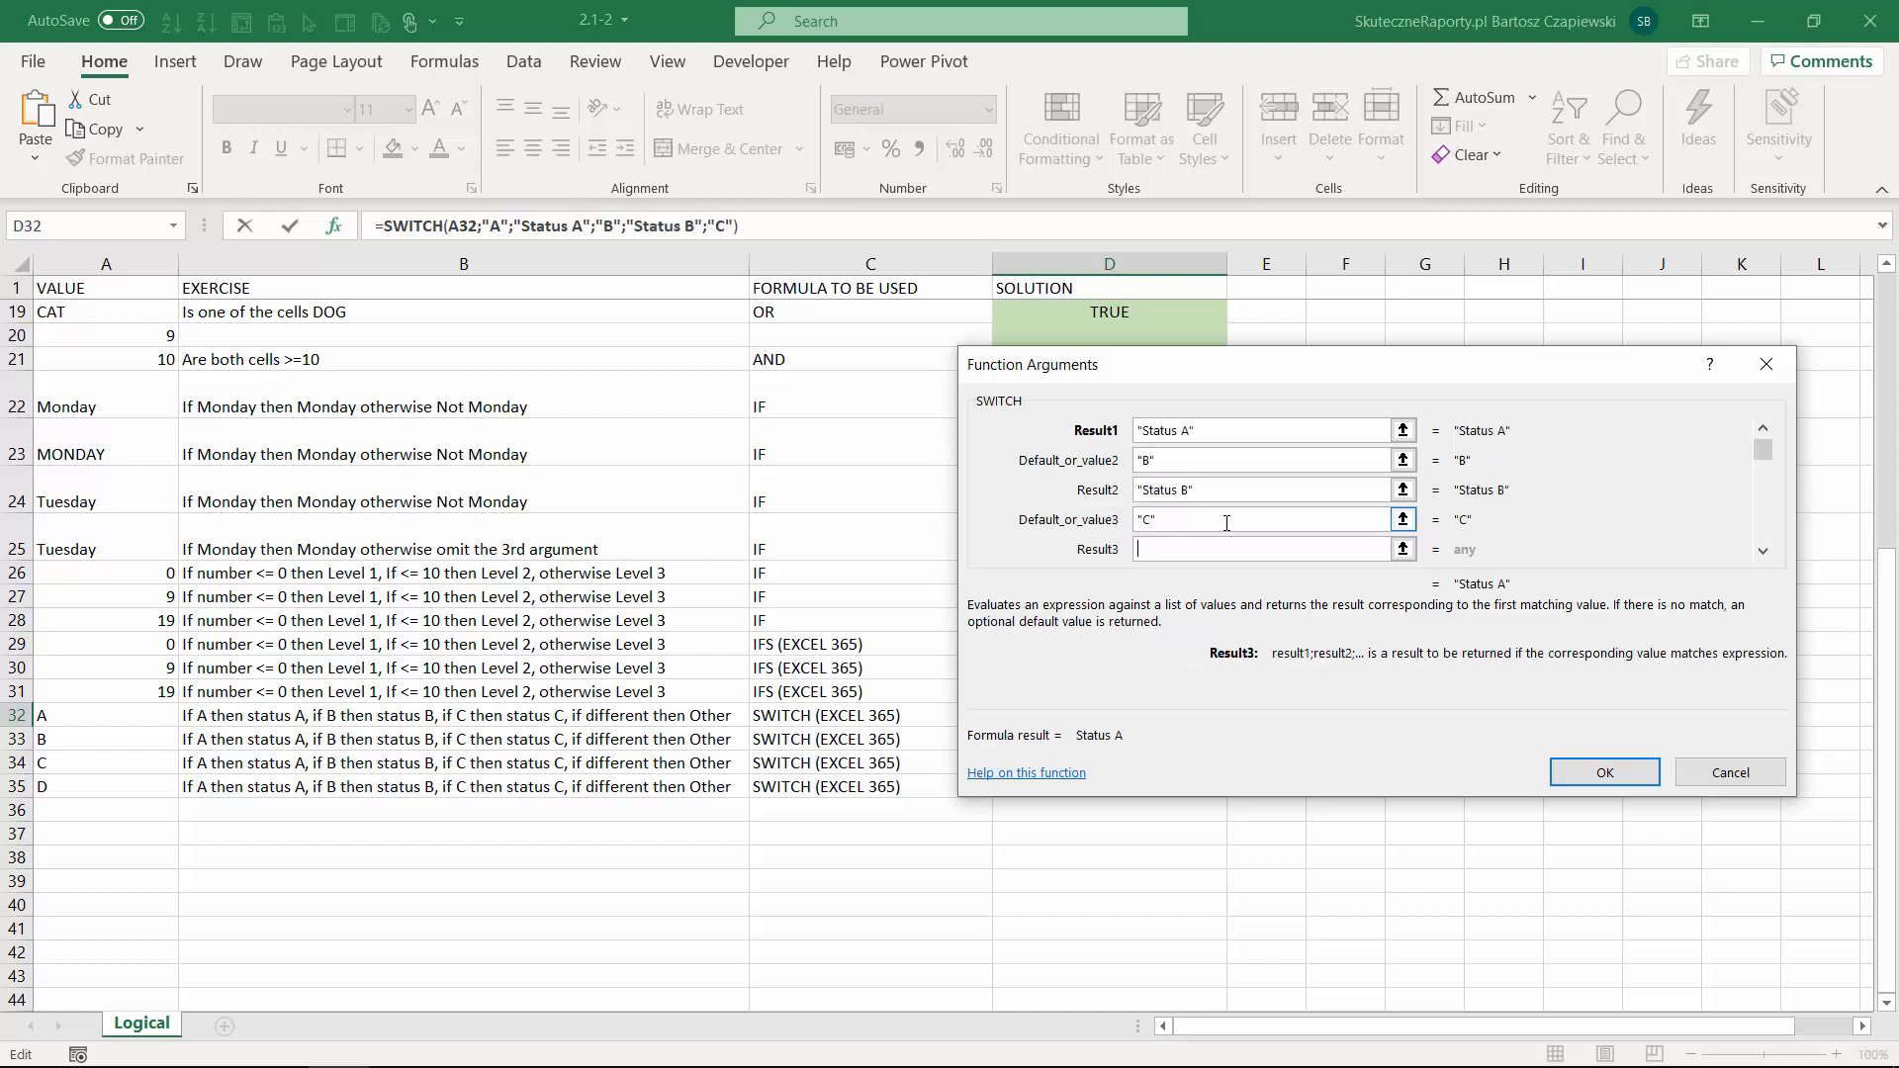
pyautogui.write('Status C')
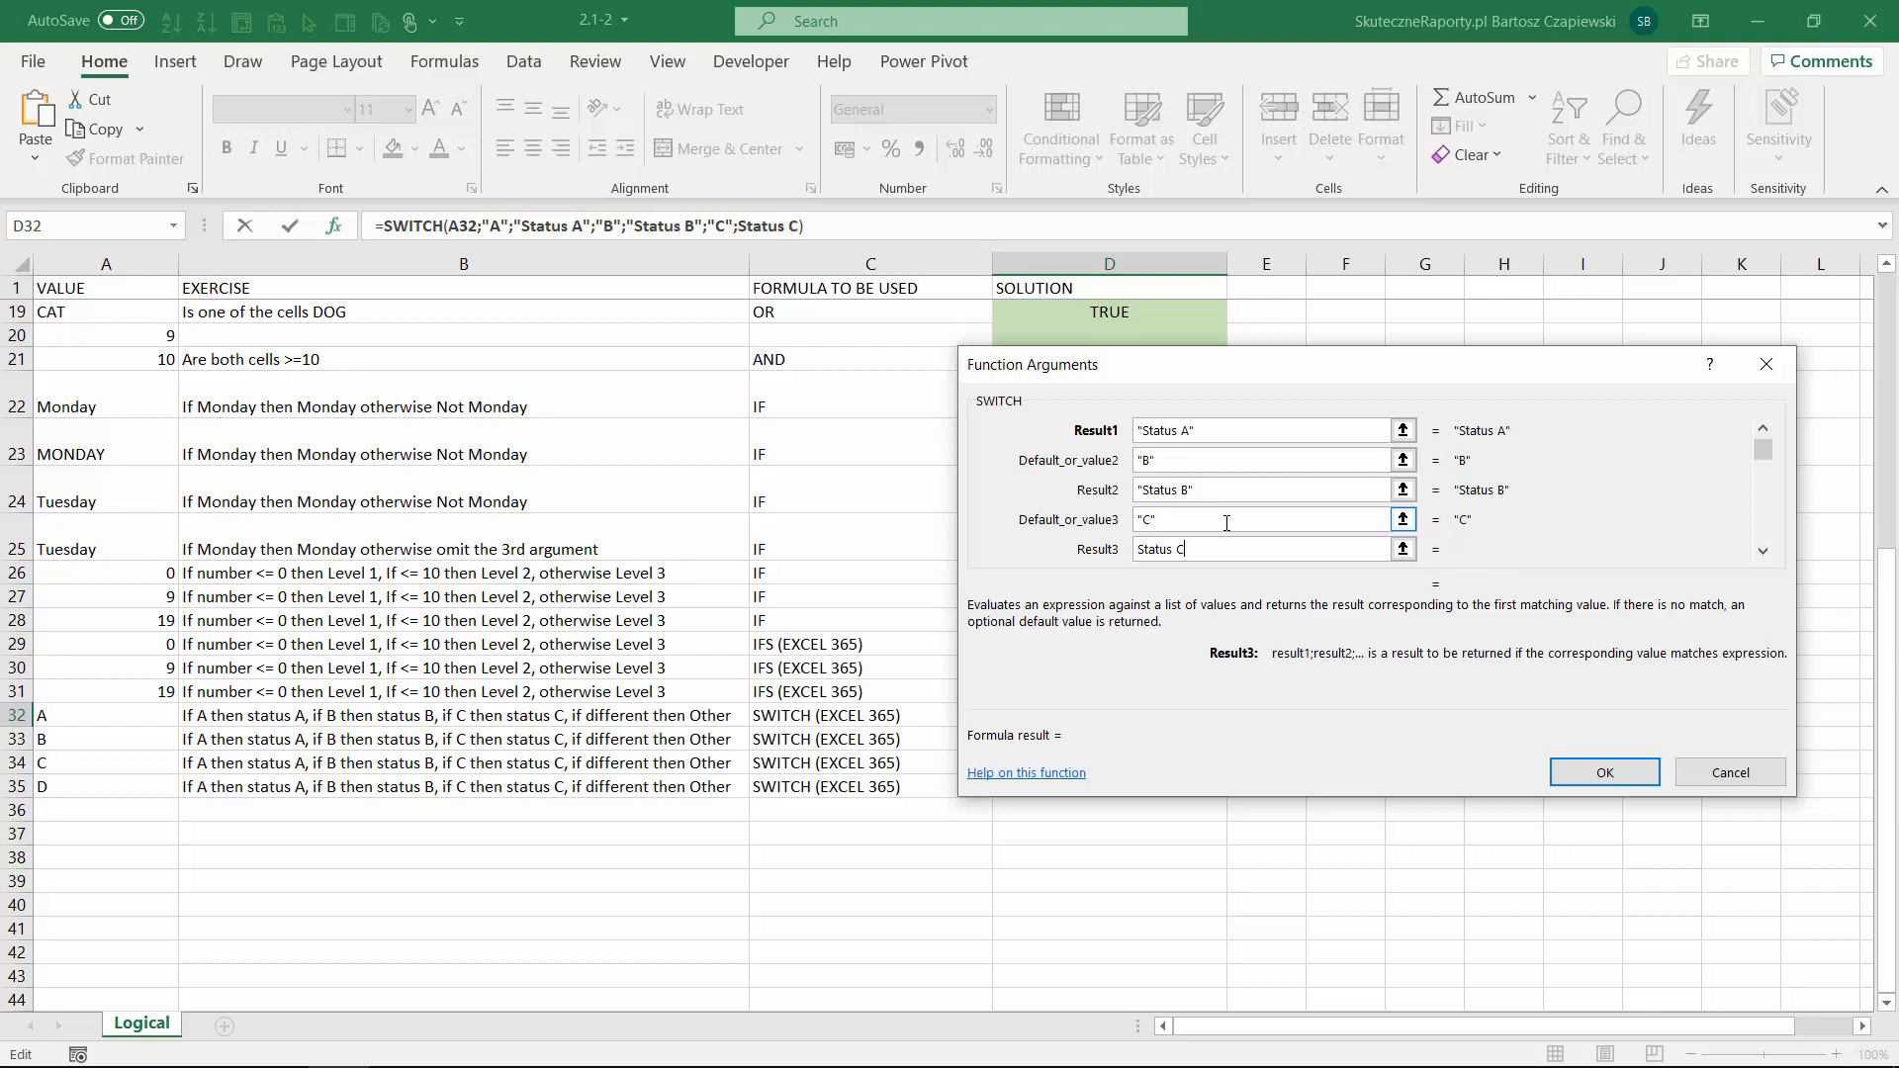
pyautogui.press('Tab')
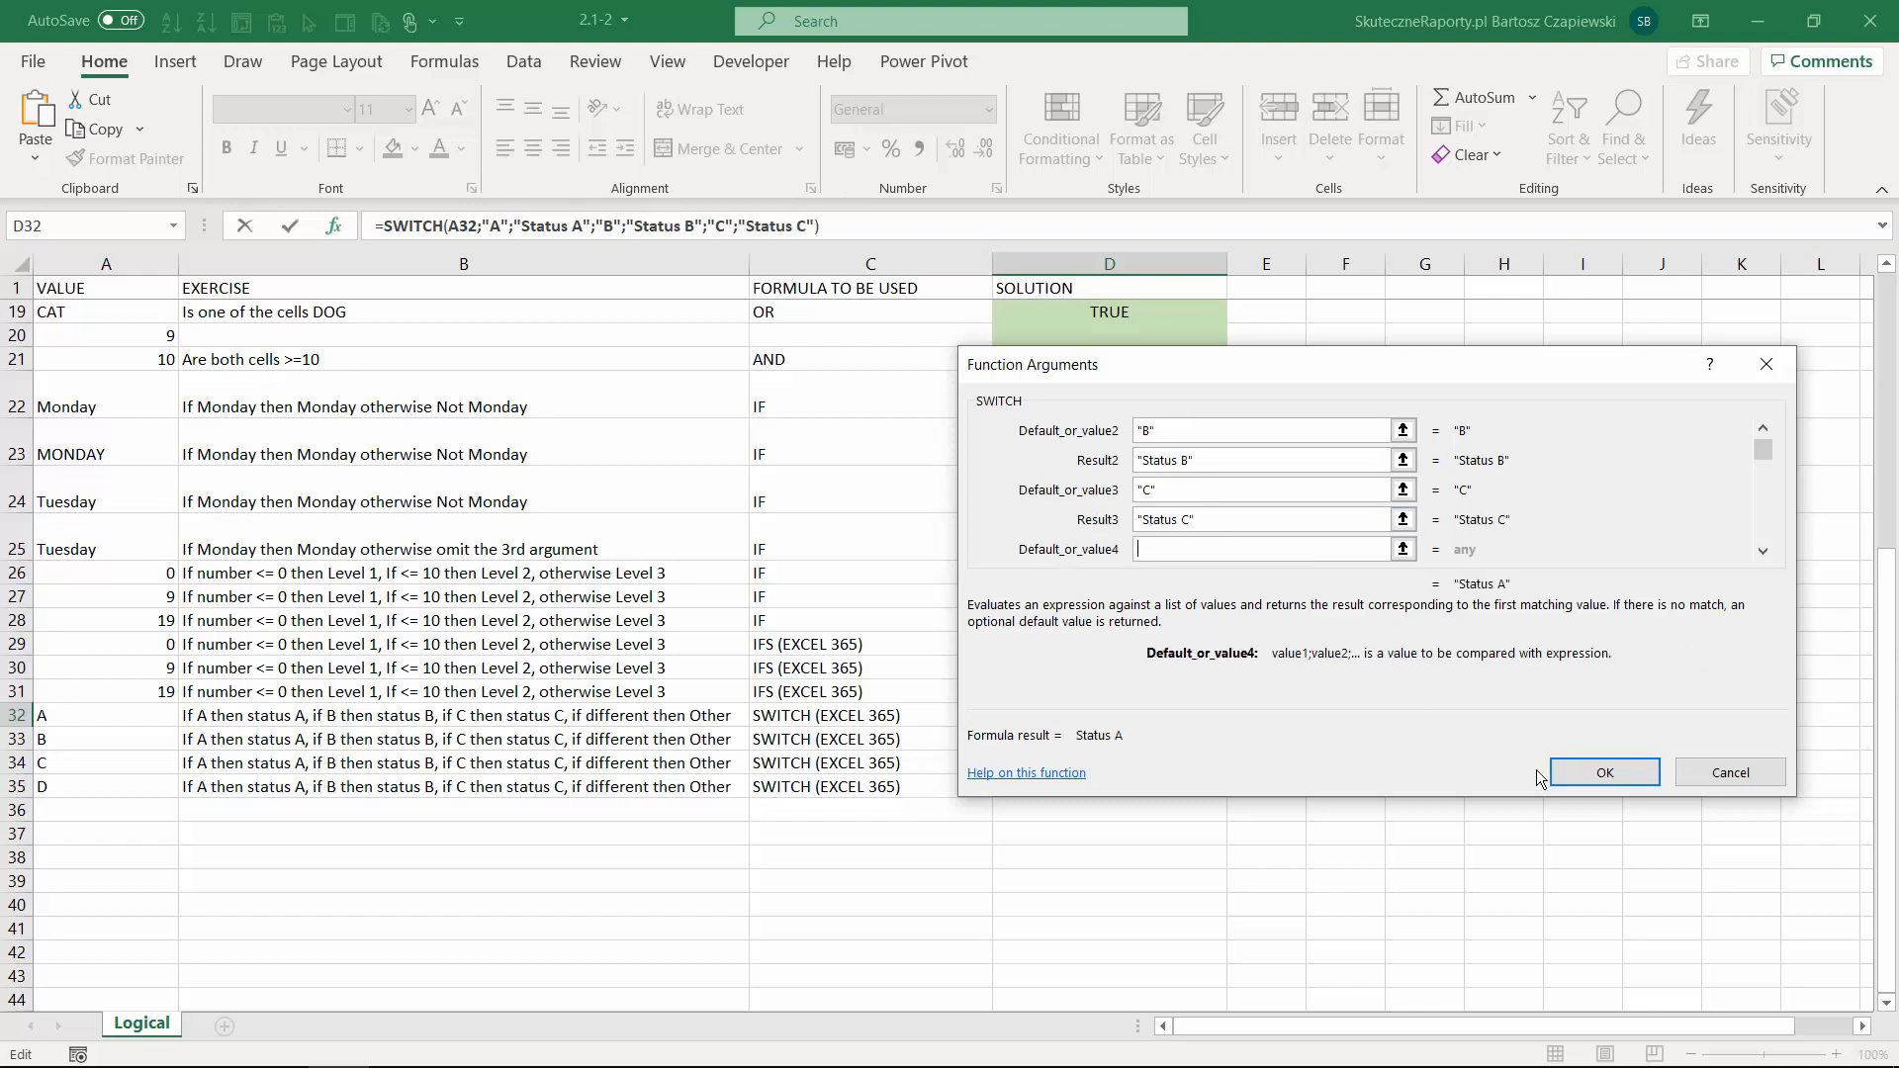
pyautogui.keyDown('ctrl'); pyautogui.click(1588, 773); pyautogui.keyUp('ctrl')
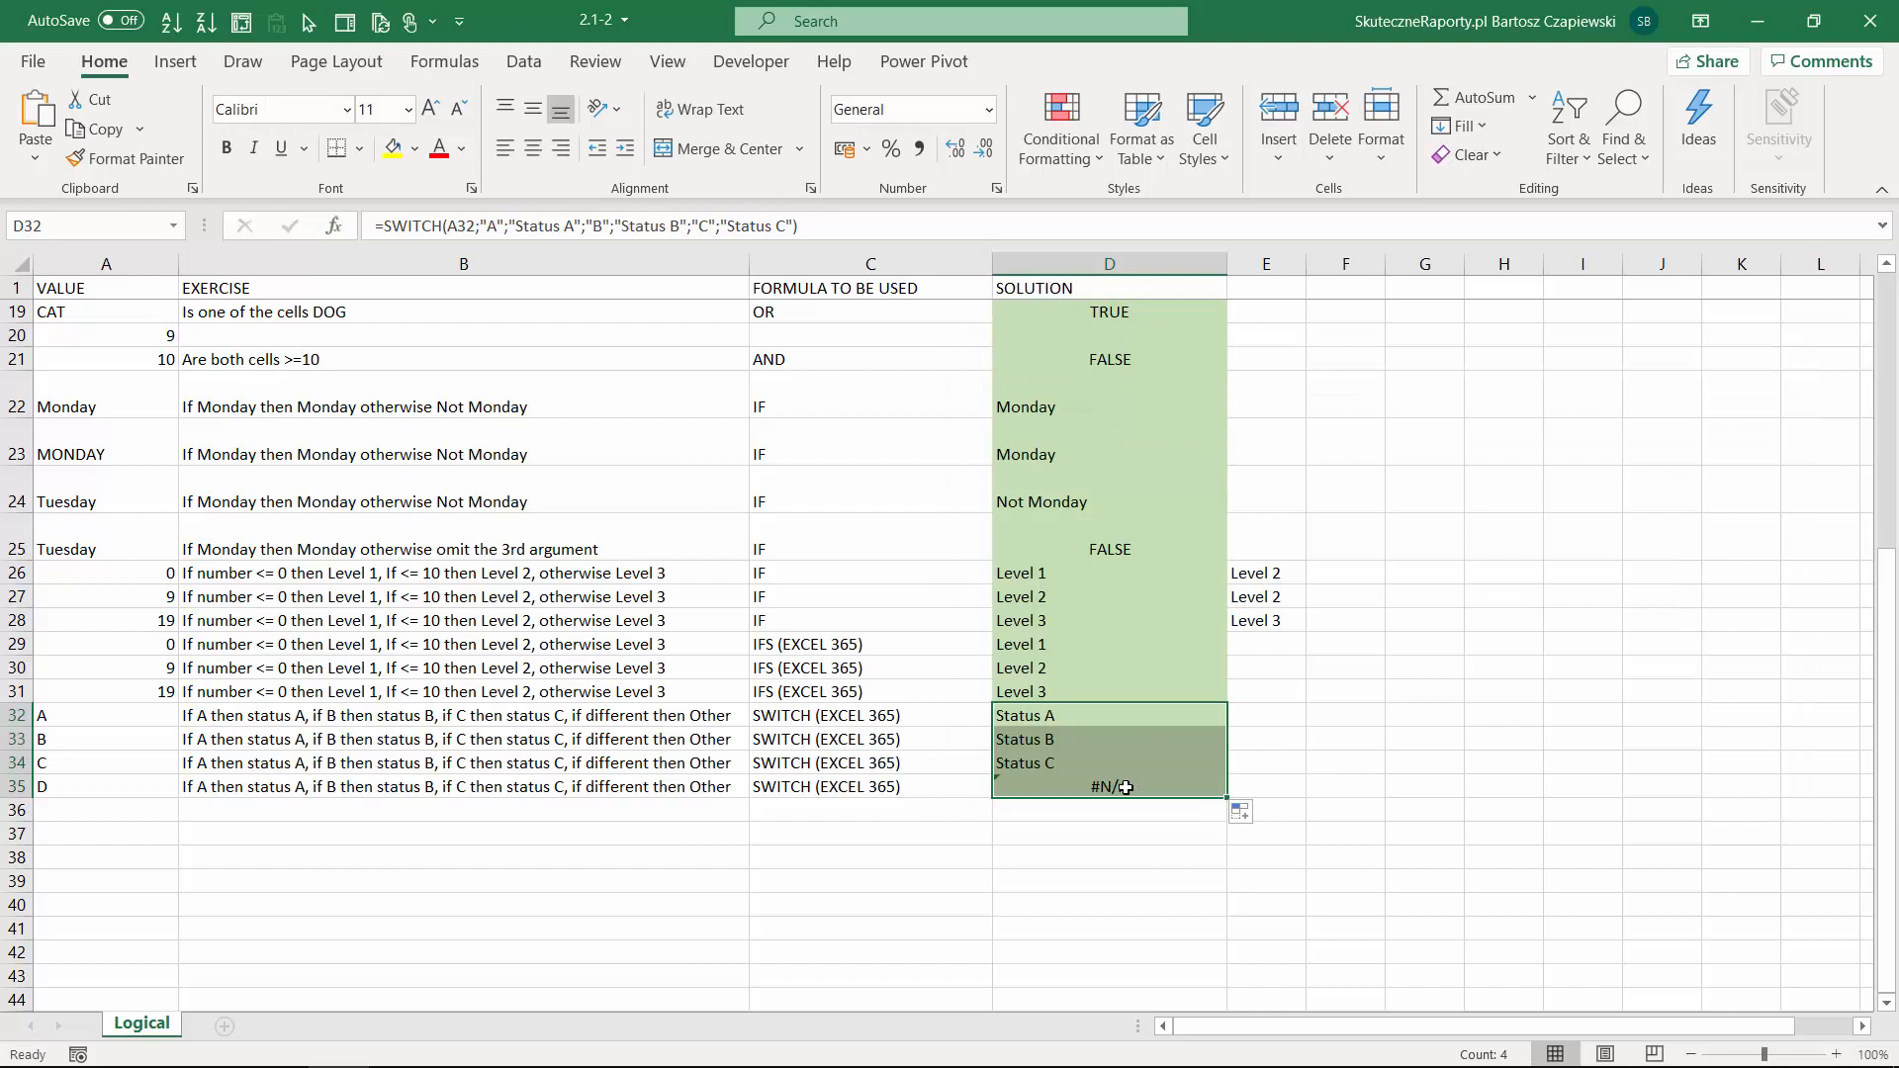
# Add "other" as the default result at the end of the SWITCH formula in D32 and copy it down to D35.
pyautogui.click(1115, 714)
pyautogui.click(845, 226)
pyautogui.press('BackSpace')
pyautogui.write(';"Other"')
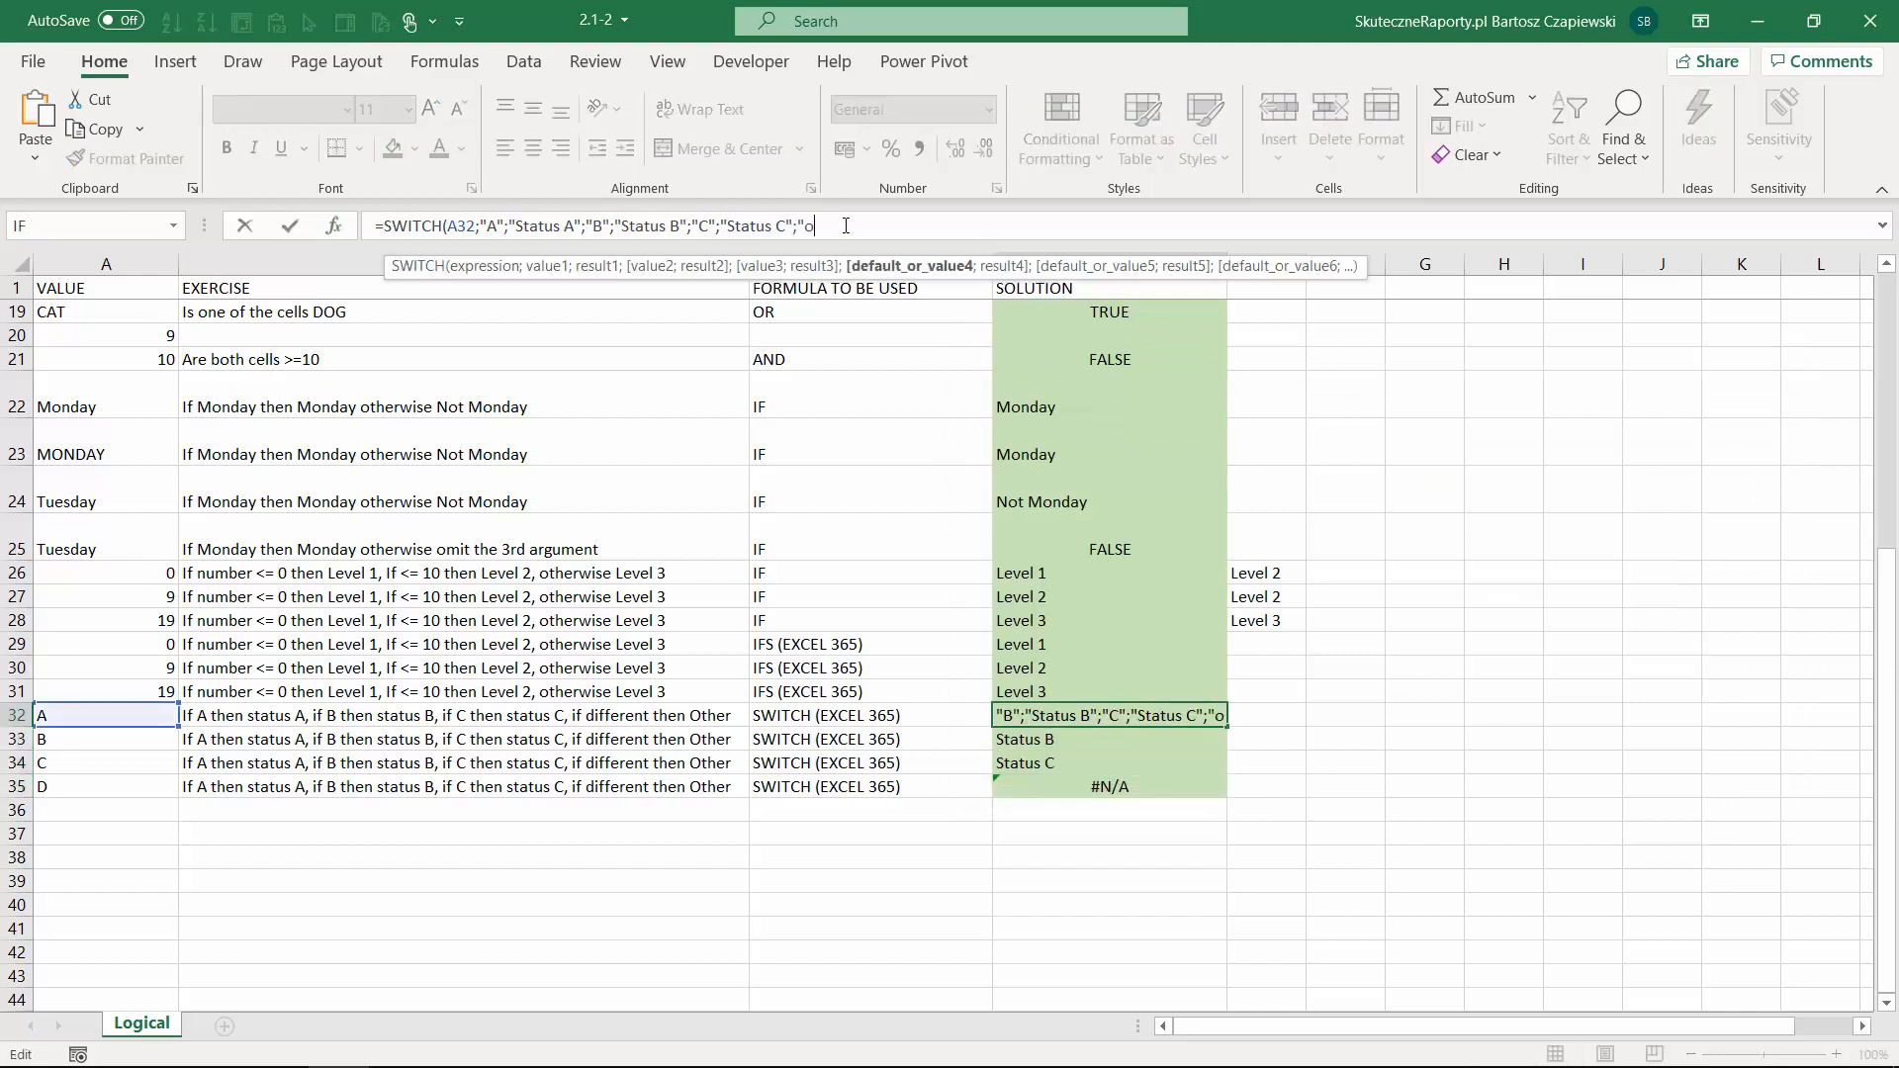
pyautogui.press('Return')
pyautogui.click(1157, 712)
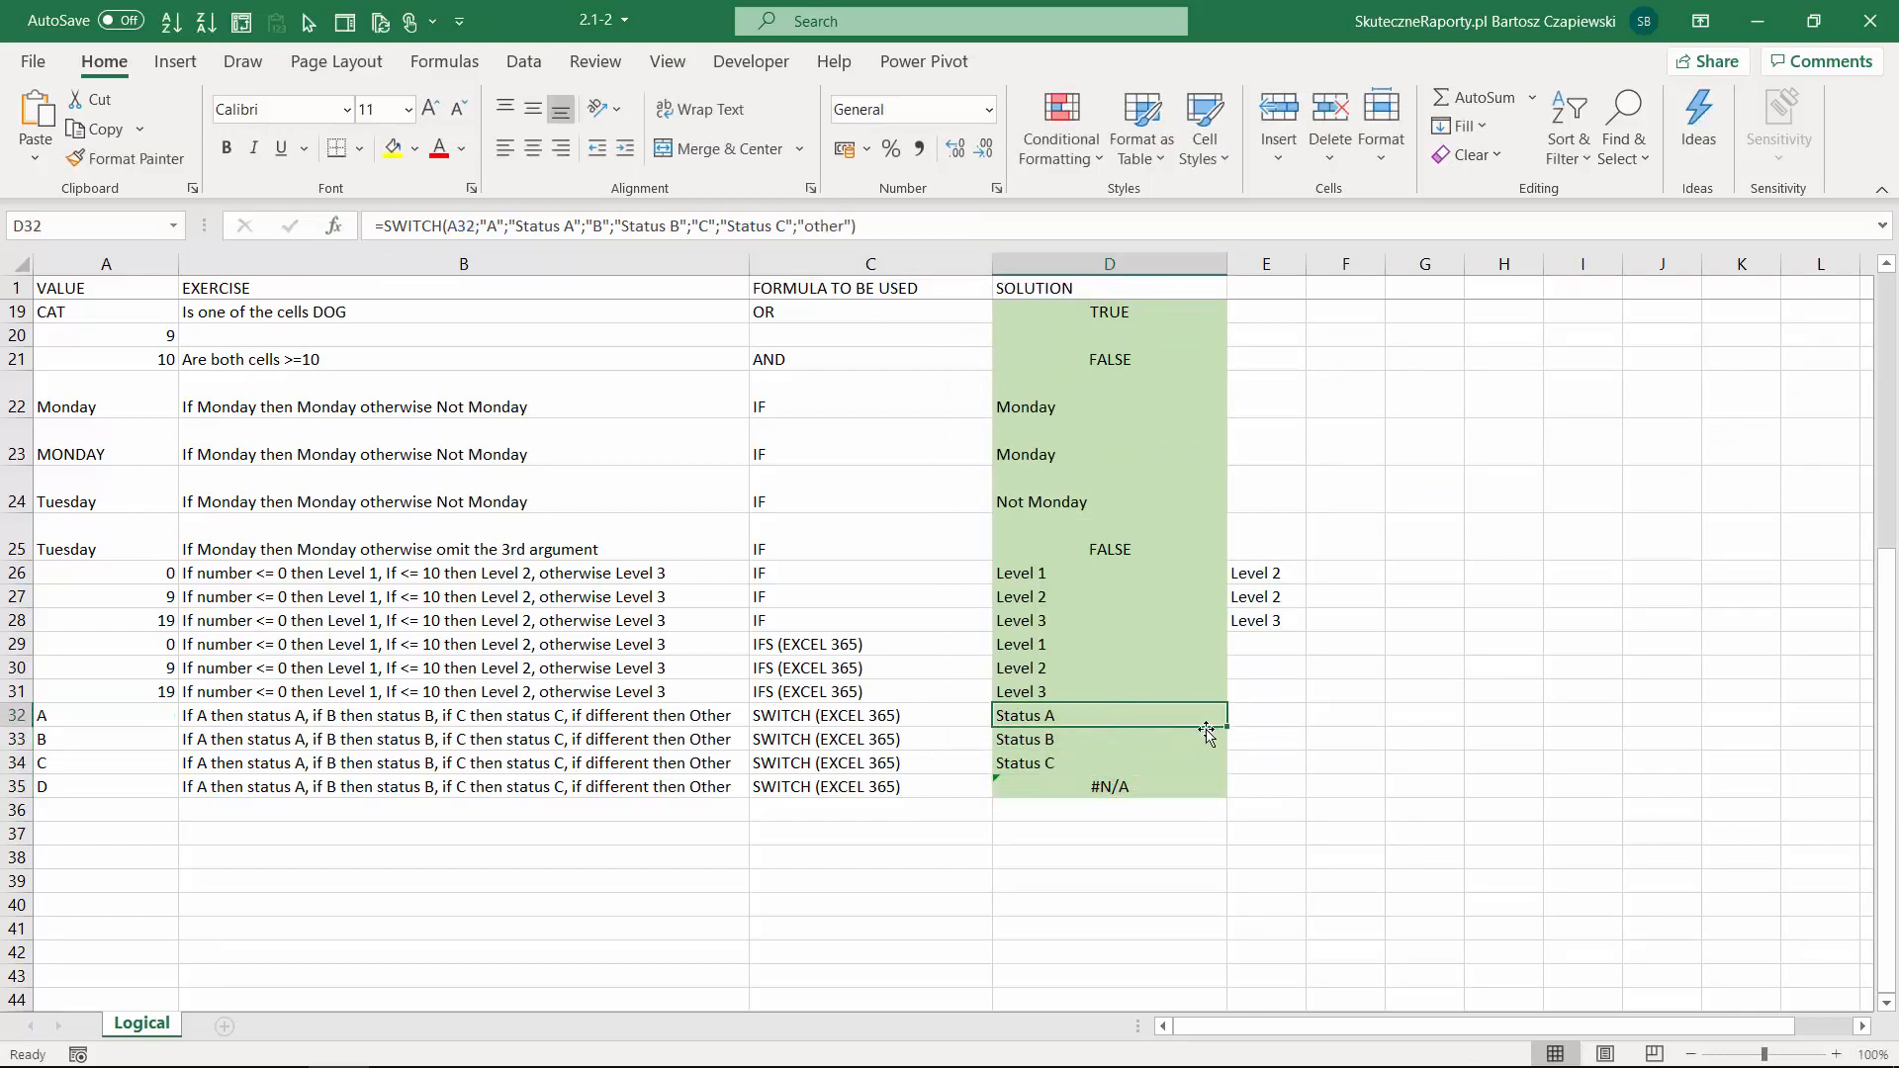
pyautogui.doubleClick(1227, 727)
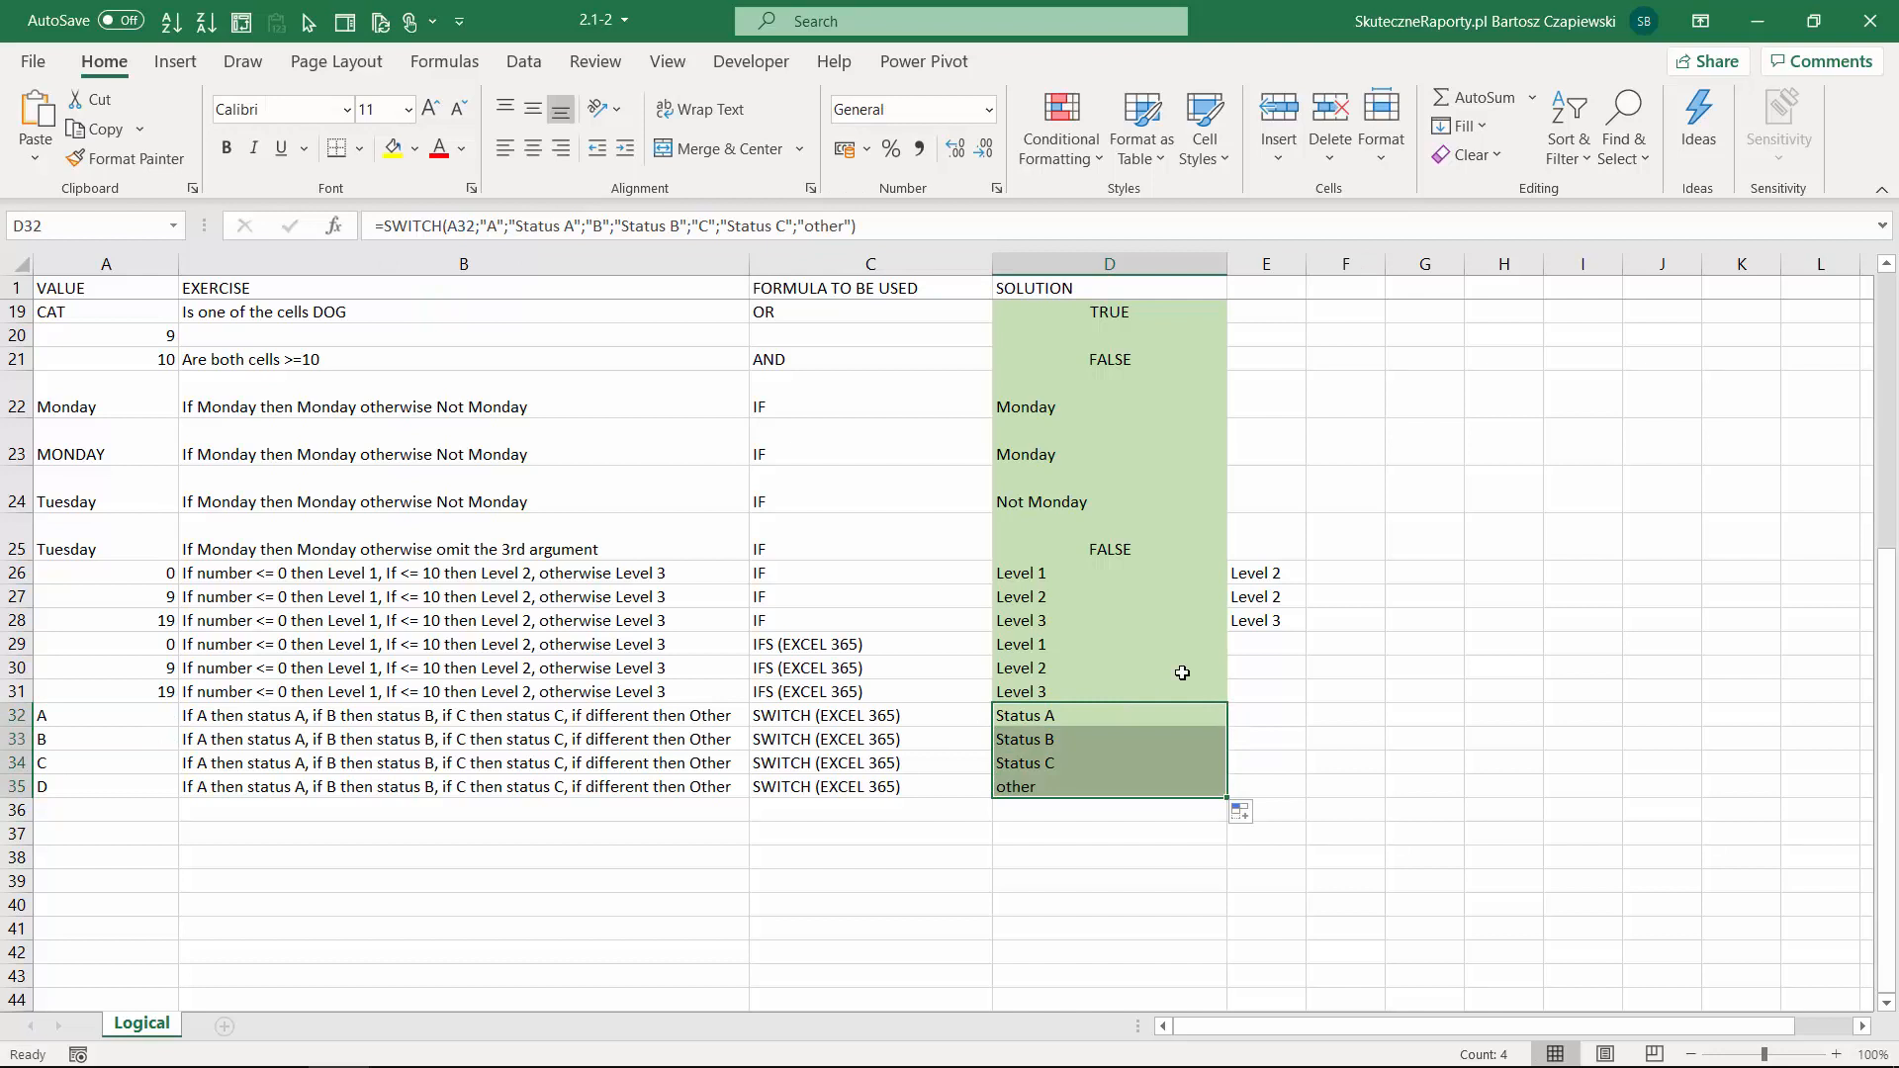